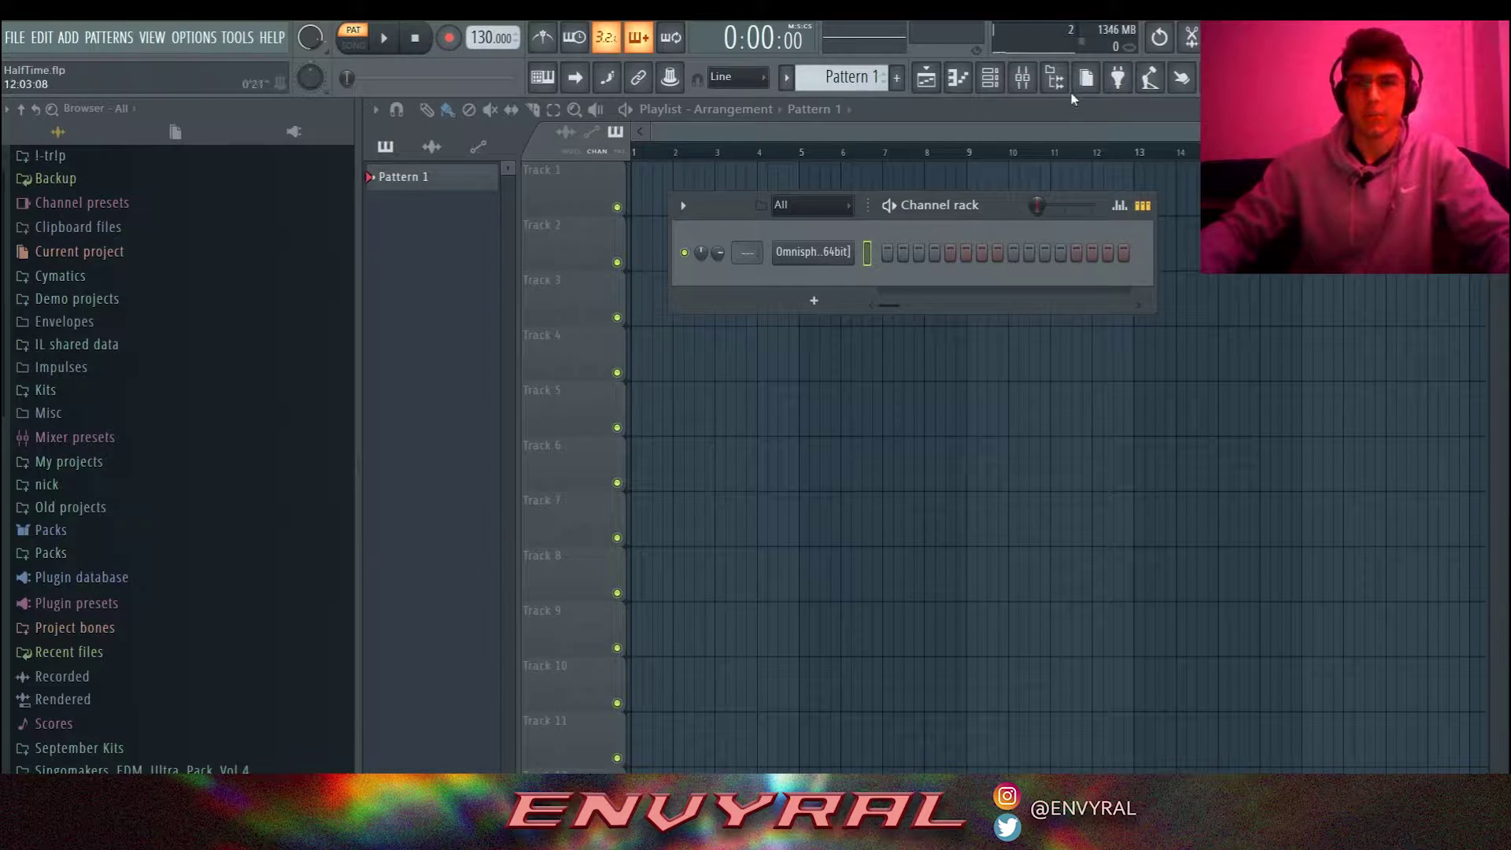
Load the HalfTime effect on mixer Insert 1, set its loop length to 1/2 and close the plugin window.
{"action": "left_click", "coordinate": [1023, 77]}
{"action": "left_click", "coordinate": [495, 289]}
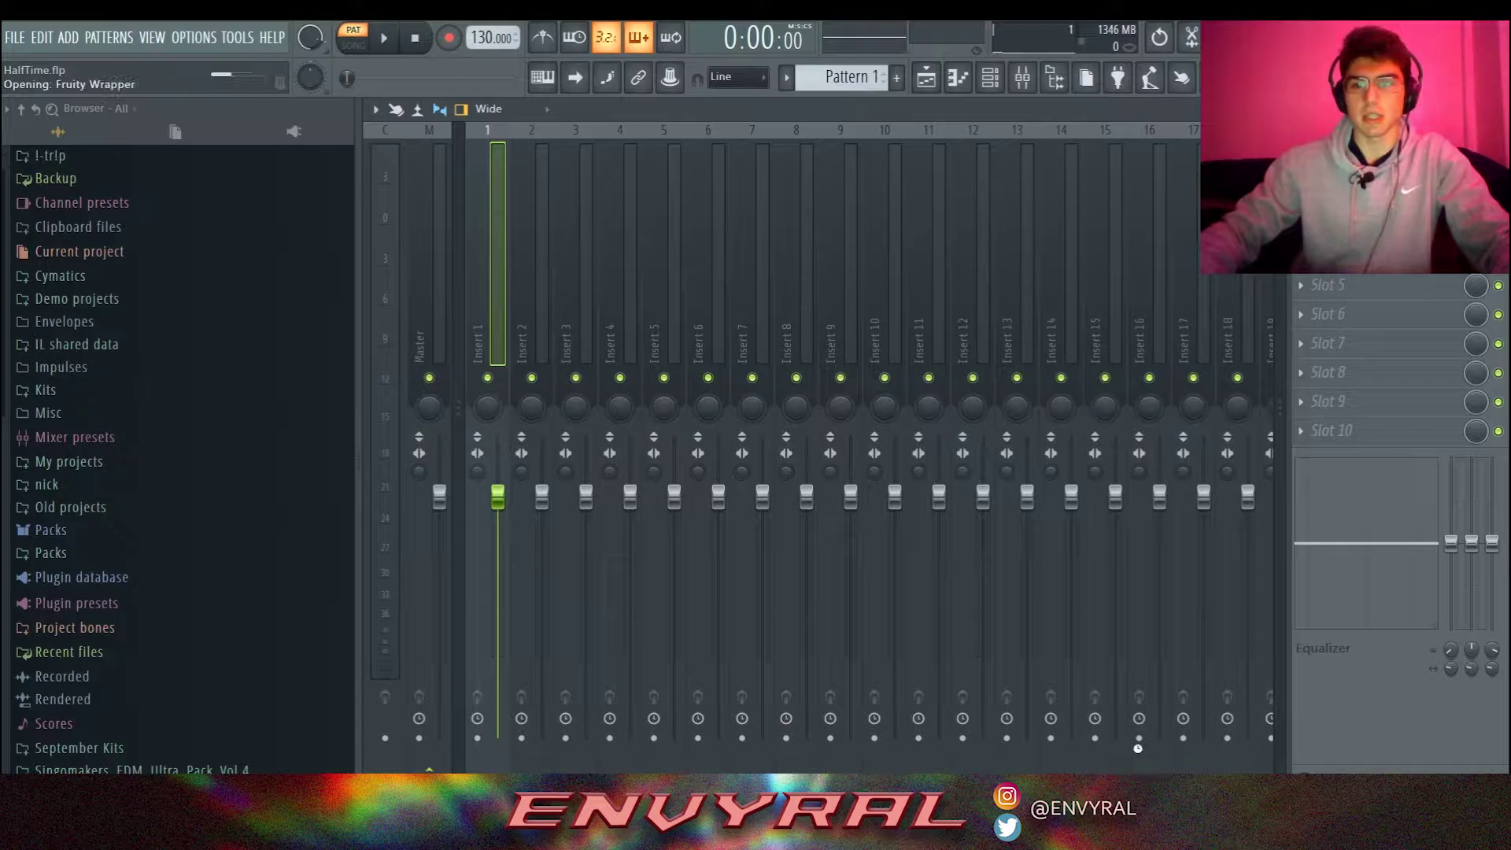
{"action": "left_click_drag", "start_coordinate": [795, 292], "coordinate": [795, 205]}
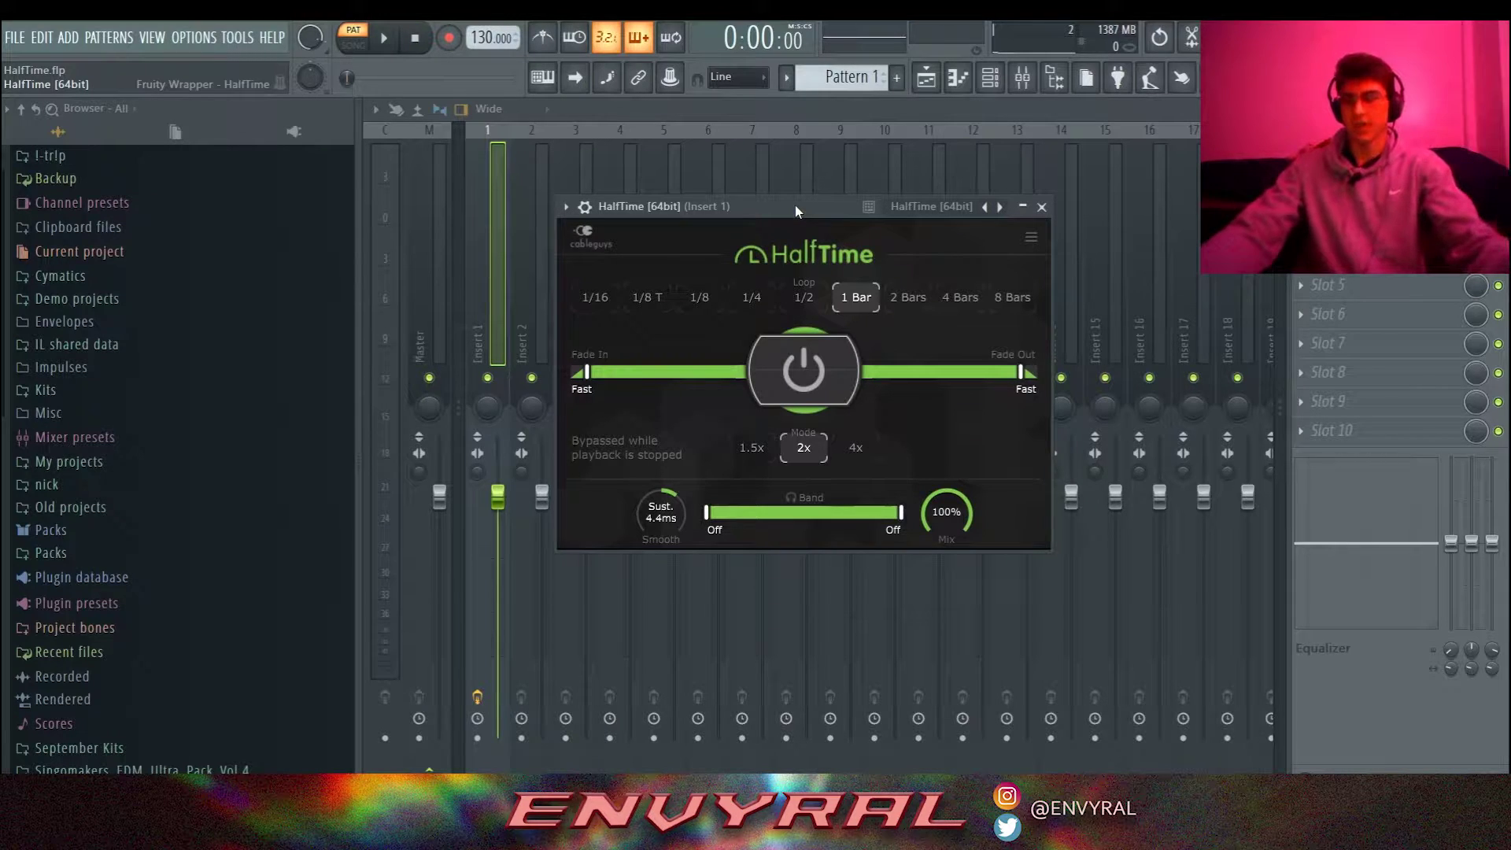
{"action": "left_click_drag", "start_coordinate": [823, 211], "coordinate": [850, 190]}
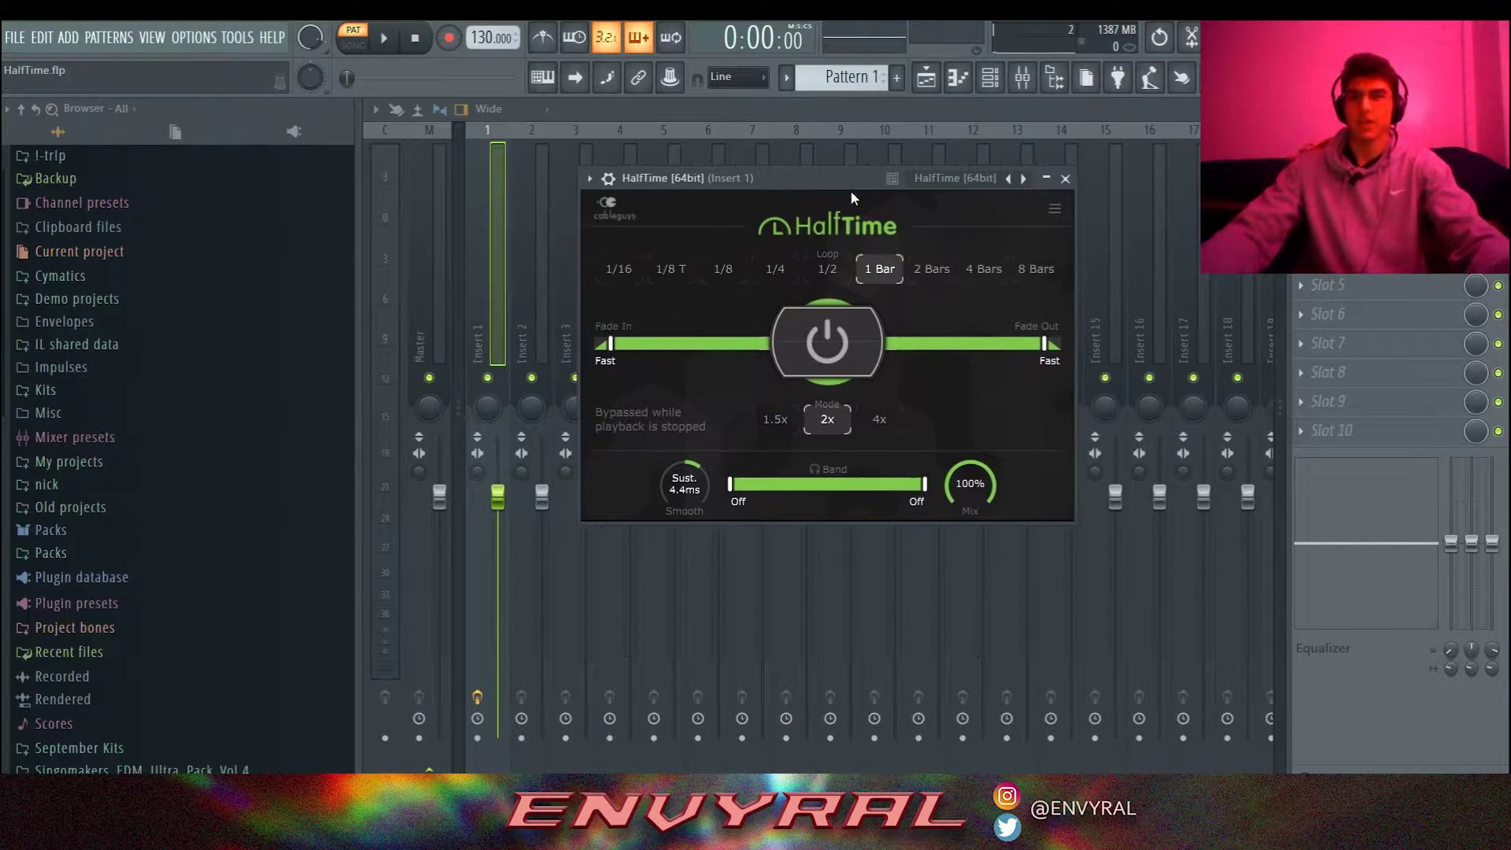
{"action": "left_click", "coordinate": [827, 268]}
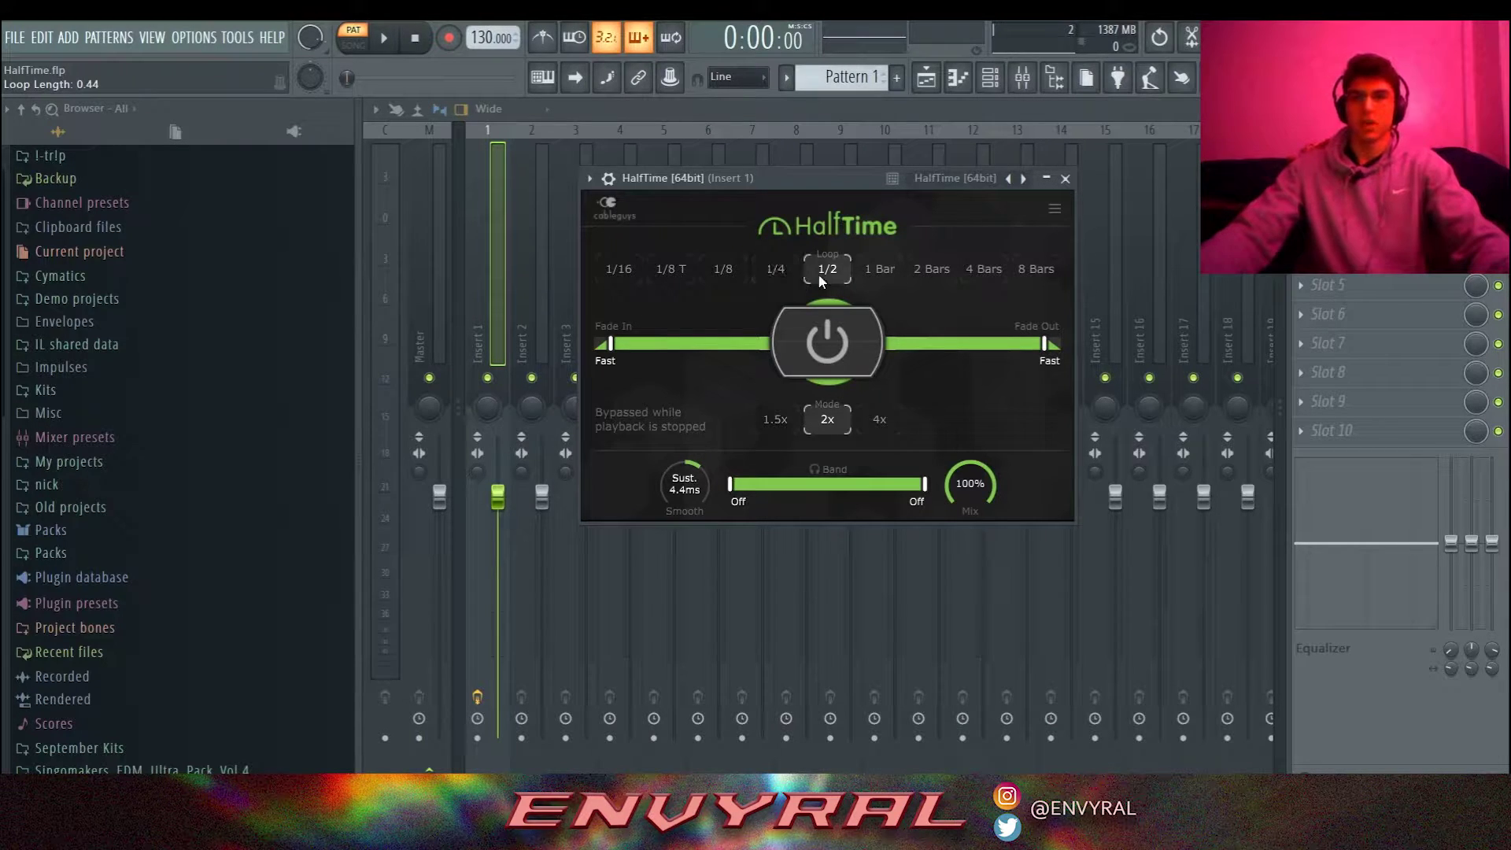
{"action": "left_click", "coordinate": [1066, 180]}
View the Omnisphere channel's instrument window with the KEYS - Glitch Piano patch and close it.
{"action": "left_click", "coordinate": [993, 87]}
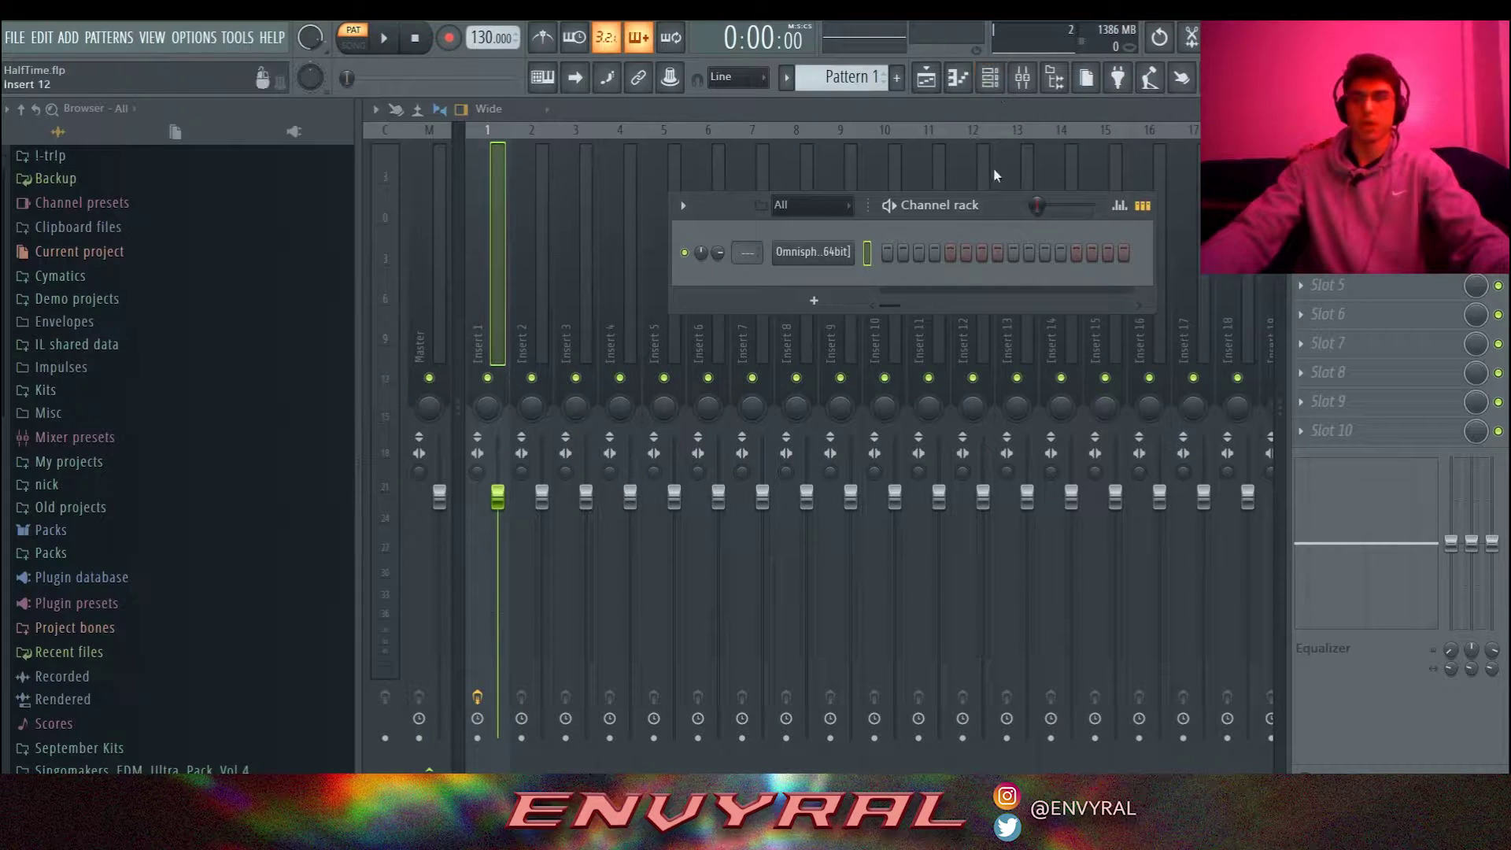
{"action": "left_click", "coordinate": [990, 76]}
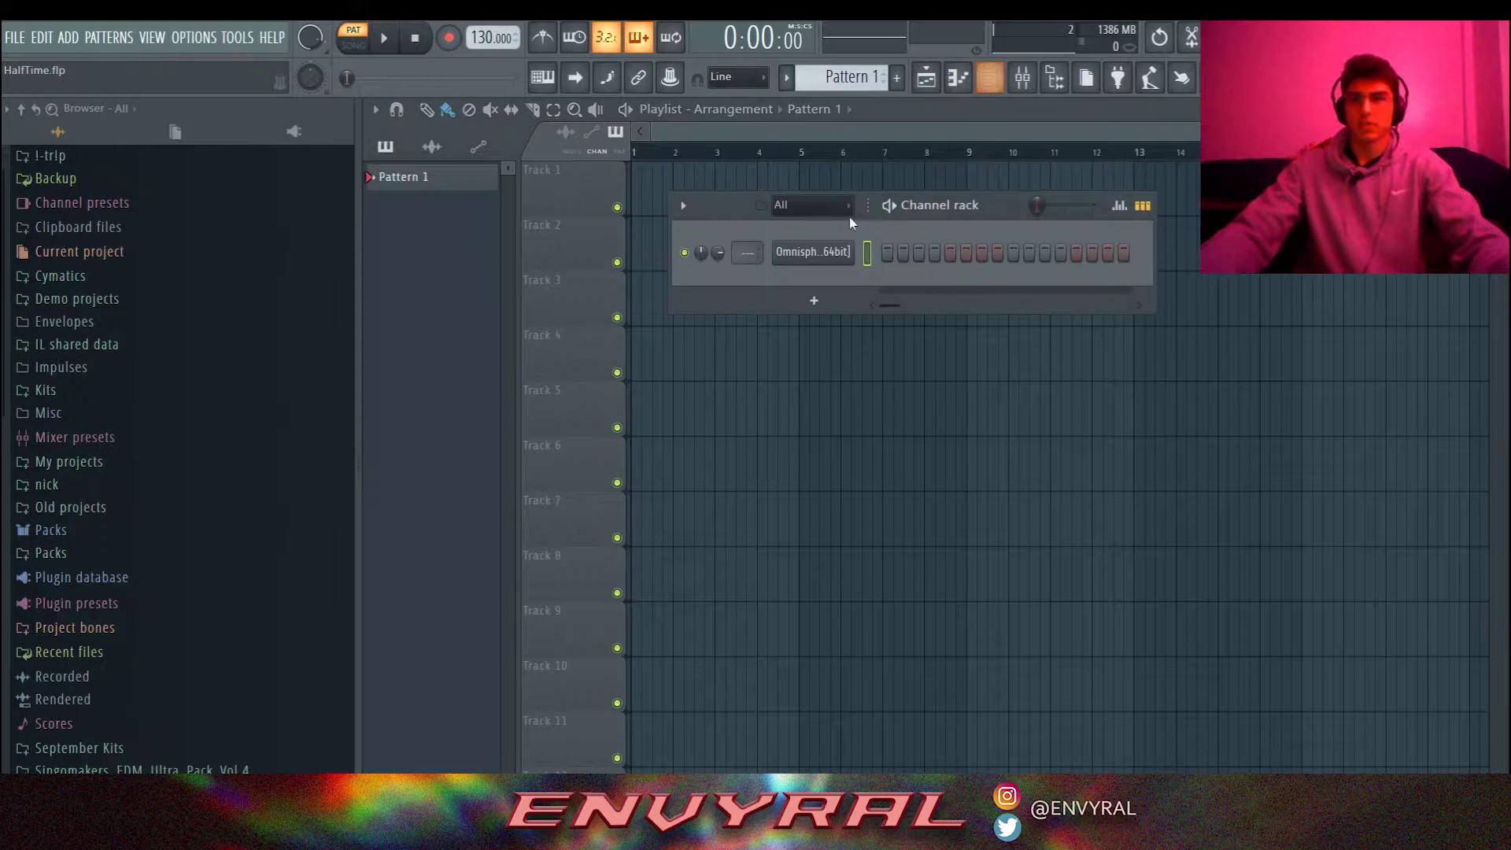
{"action": "left_click", "coordinate": [831, 252]}
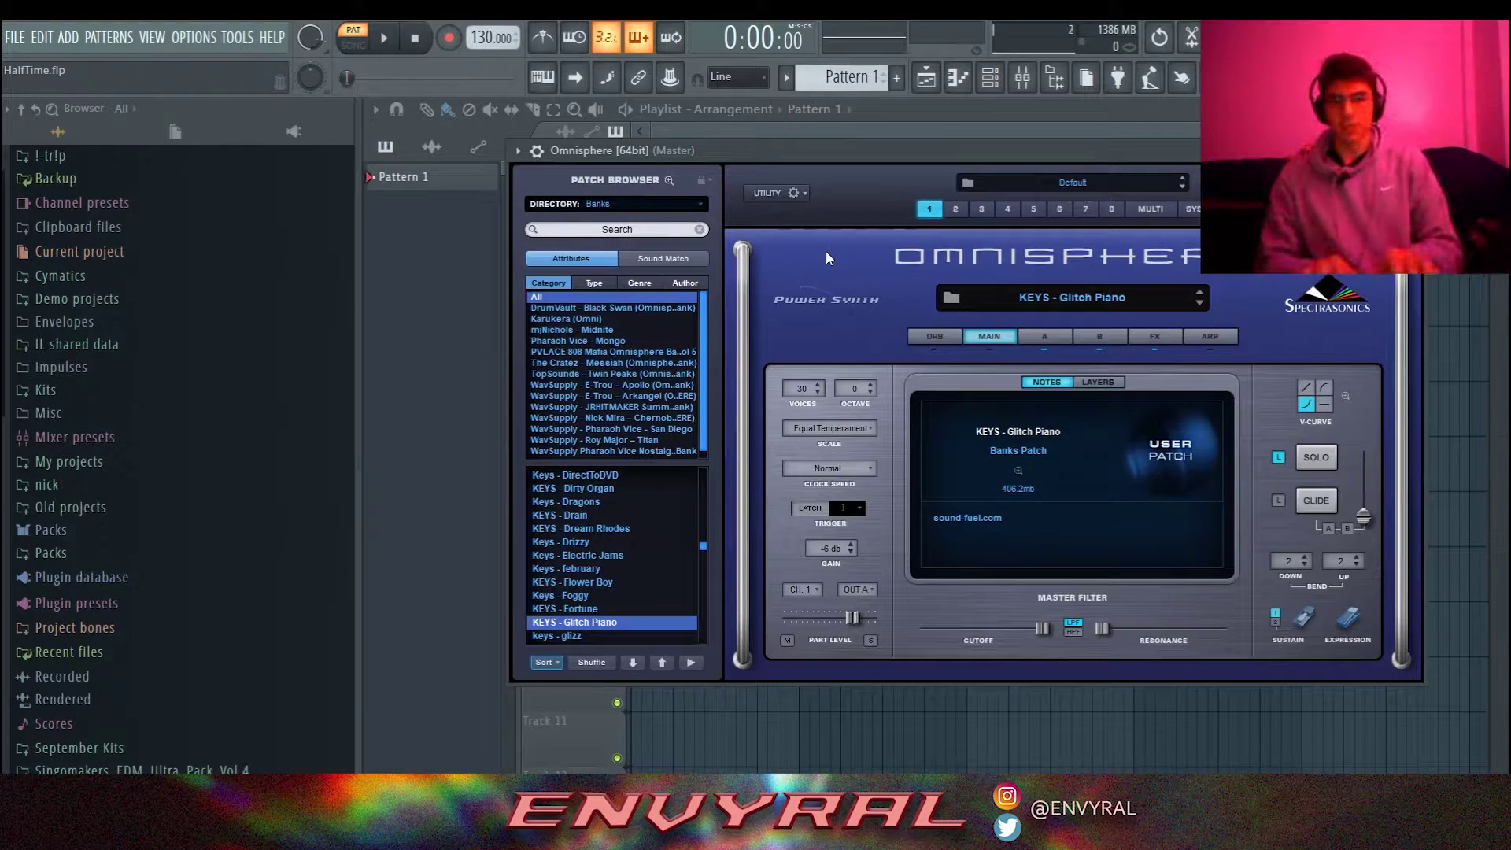
{"action": "left_click", "coordinate": [1408, 150]}
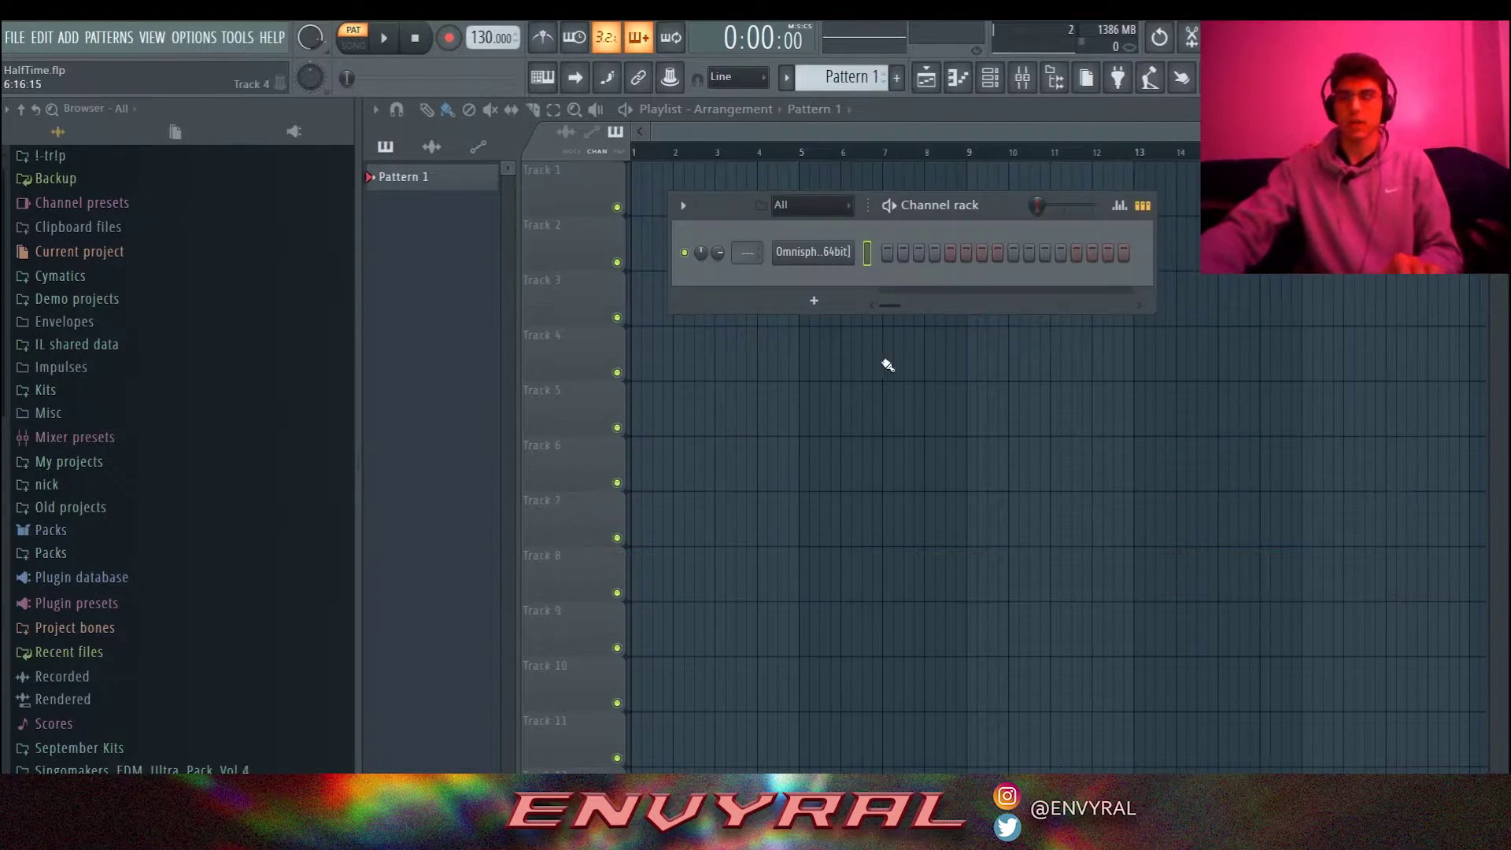
Open the Omnisphere chord melody in the piano roll and play Pattern 1 to hear it.
{"action": "key", "text": "F6"}
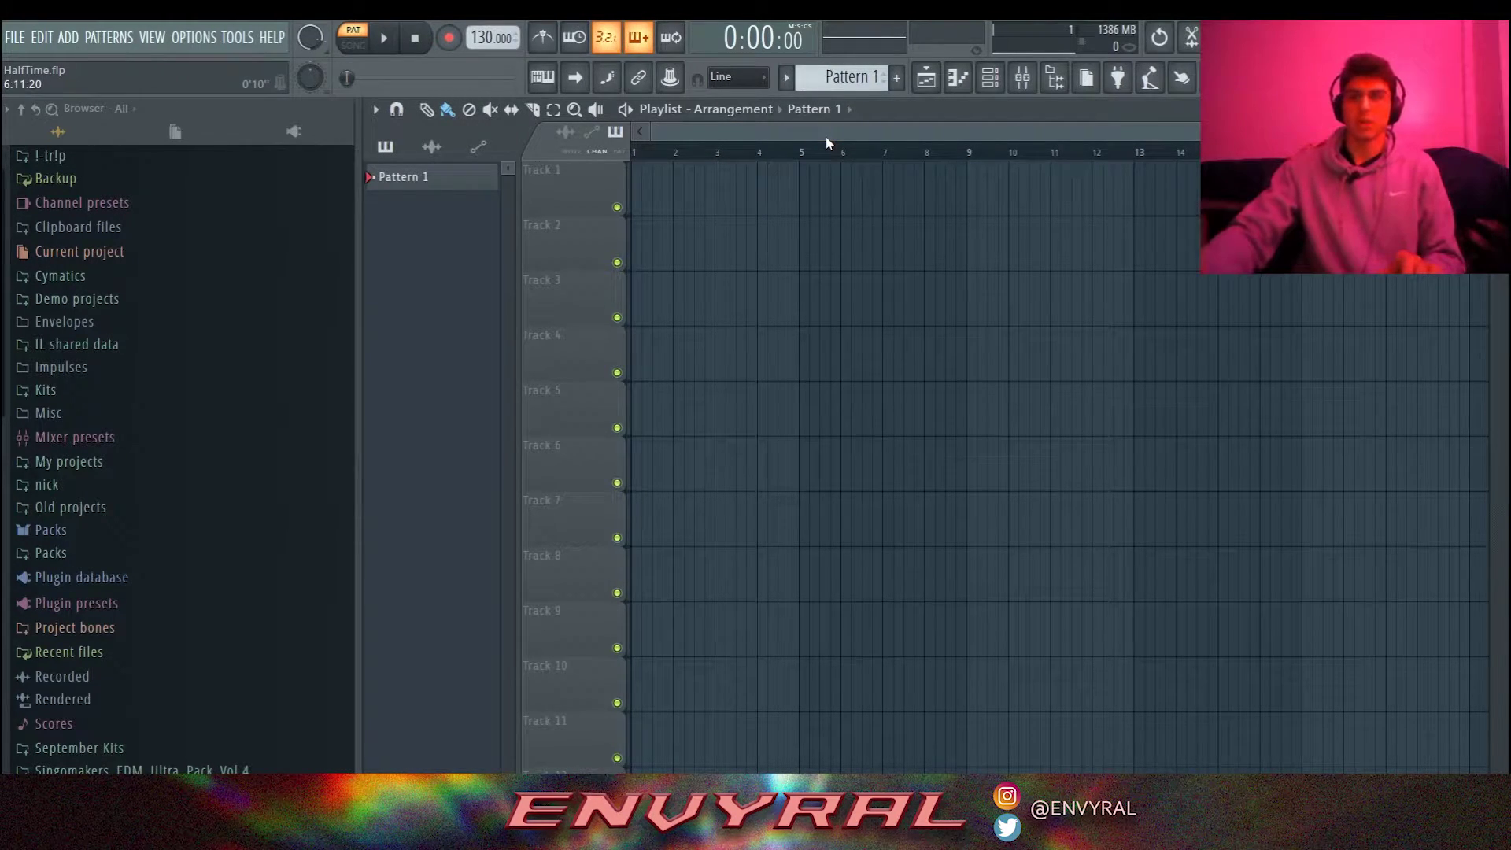
{"action": "left_click", "coordinate": [993, 80]}
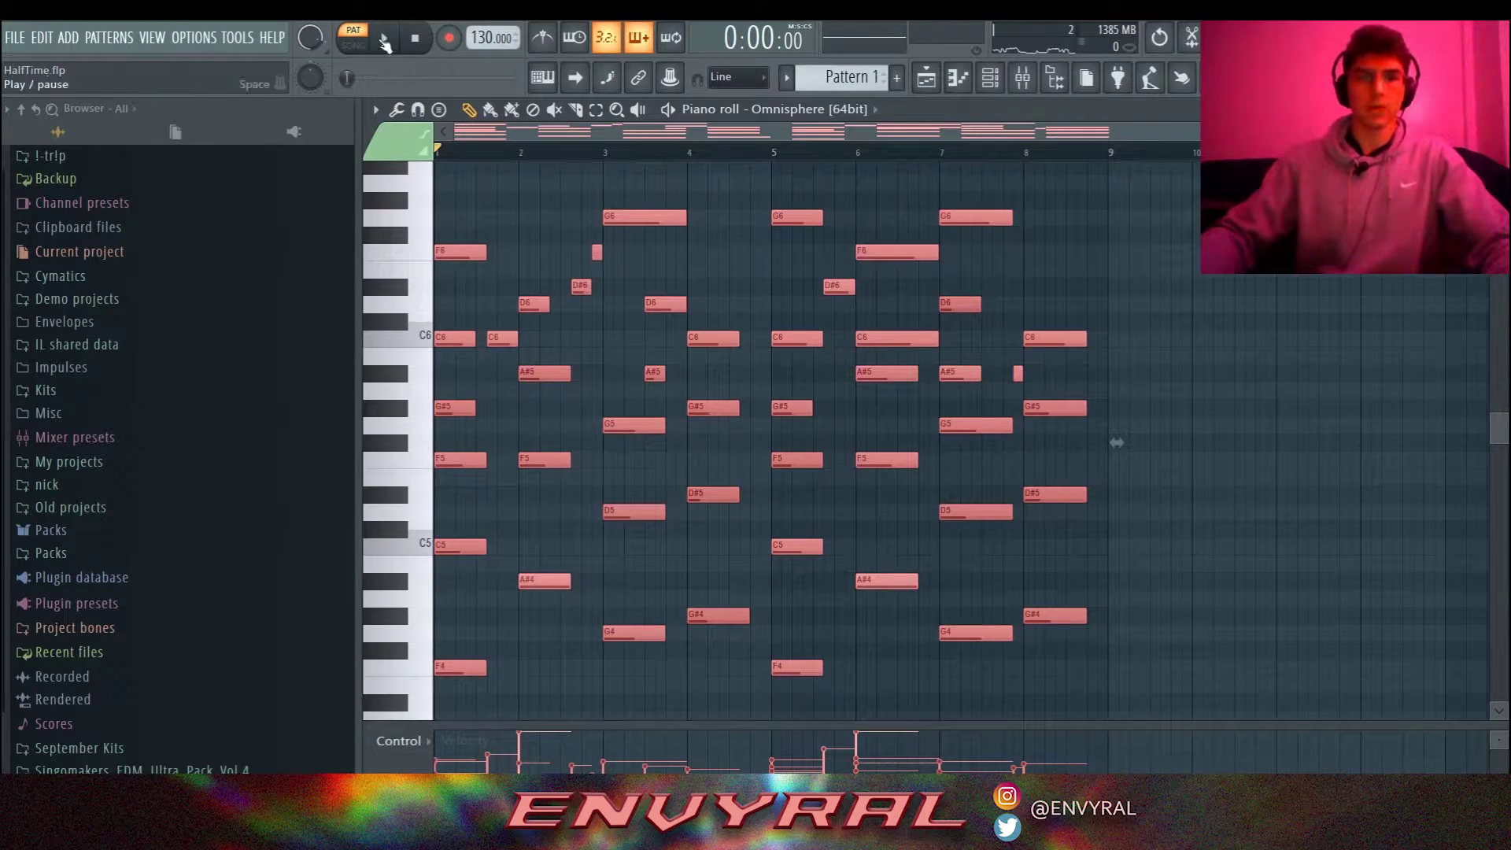
{"action": "left_click", "coordinate": [383, 40]}
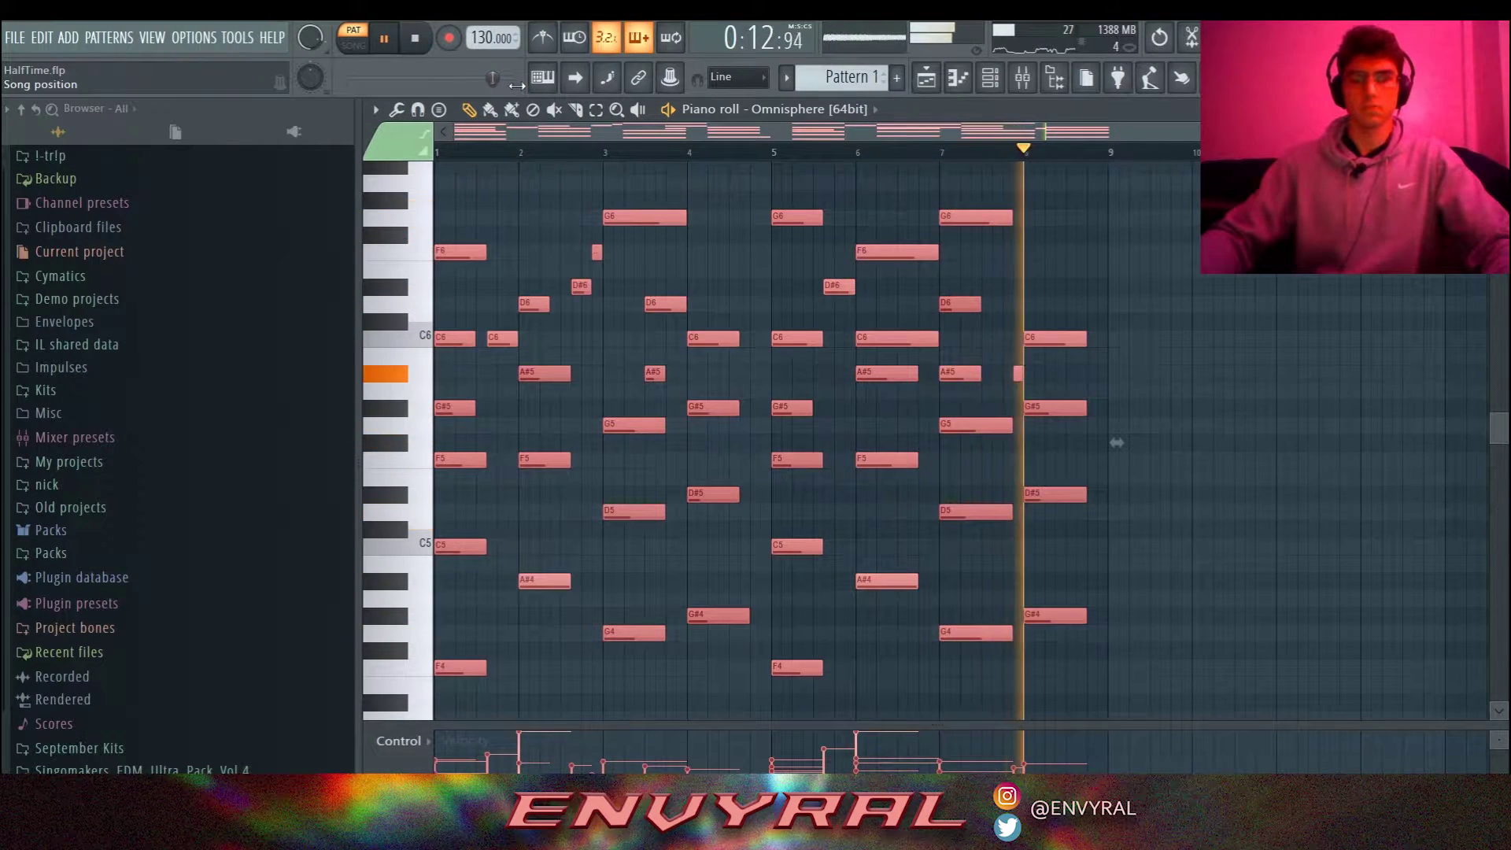
{"action": "key", "text": "space"}
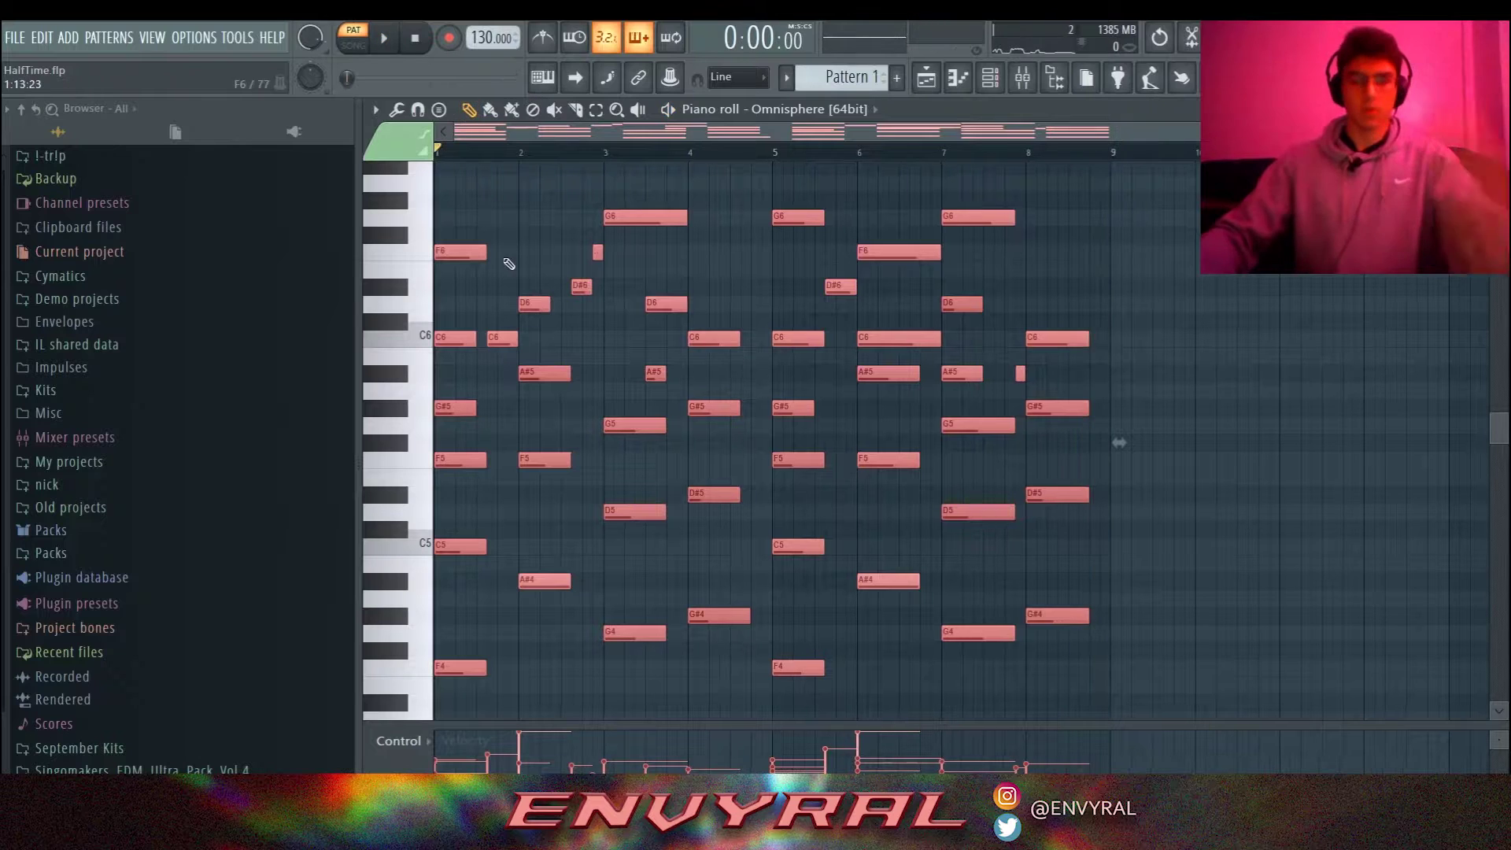
Collapse the control lane and examine the empty octaves above the melody for a higher part.
{"action": "scroll", "coordinate": [679, 403], "scroll_direction": "up", "scroll_amount": 5}
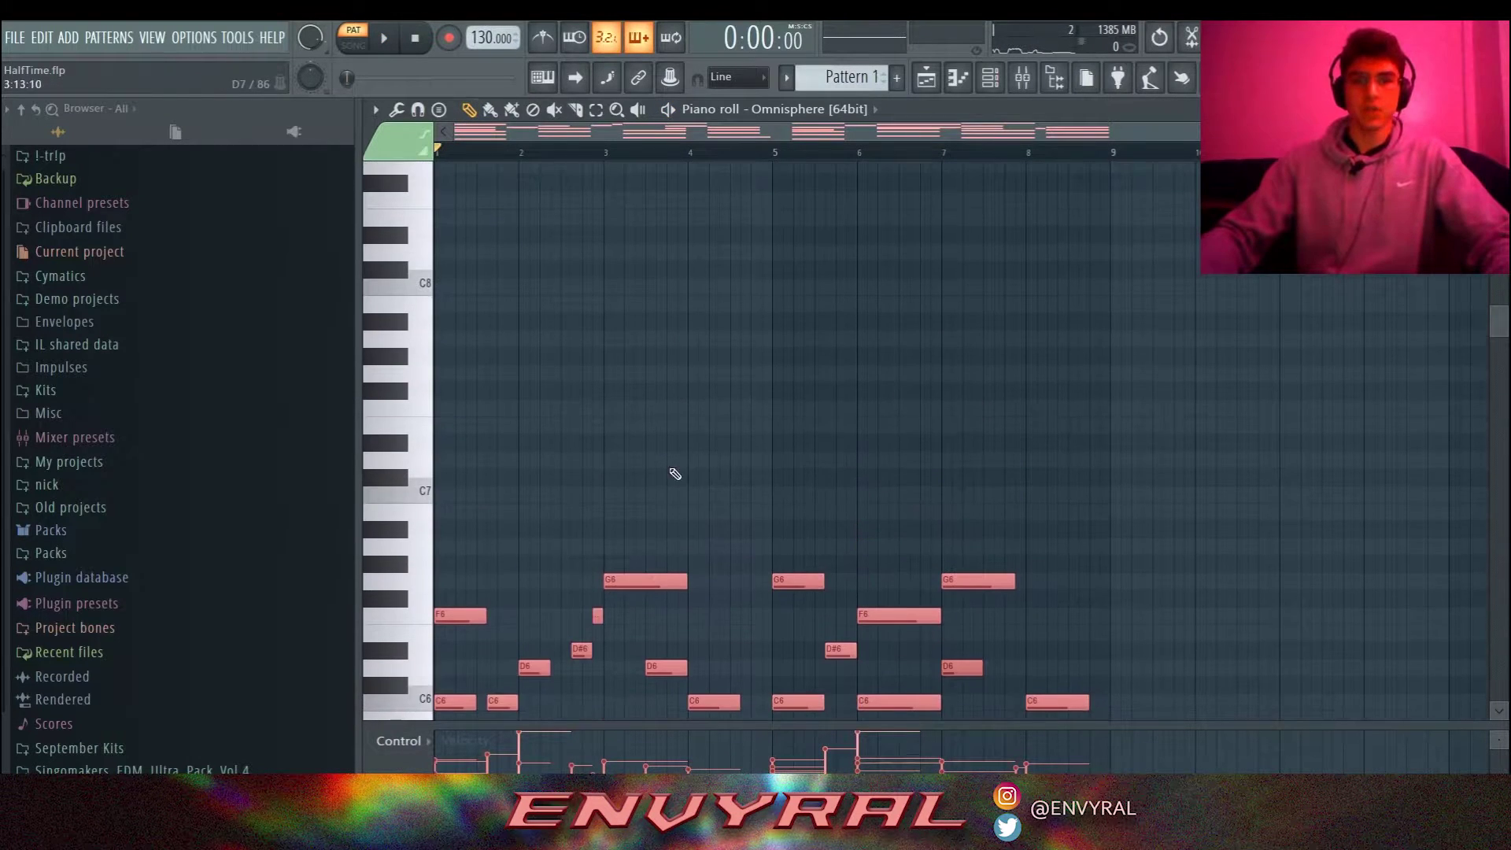
{"action": "left_click_drag", "start_coordinate": [789, 729], "coordinate": [790, 771]}
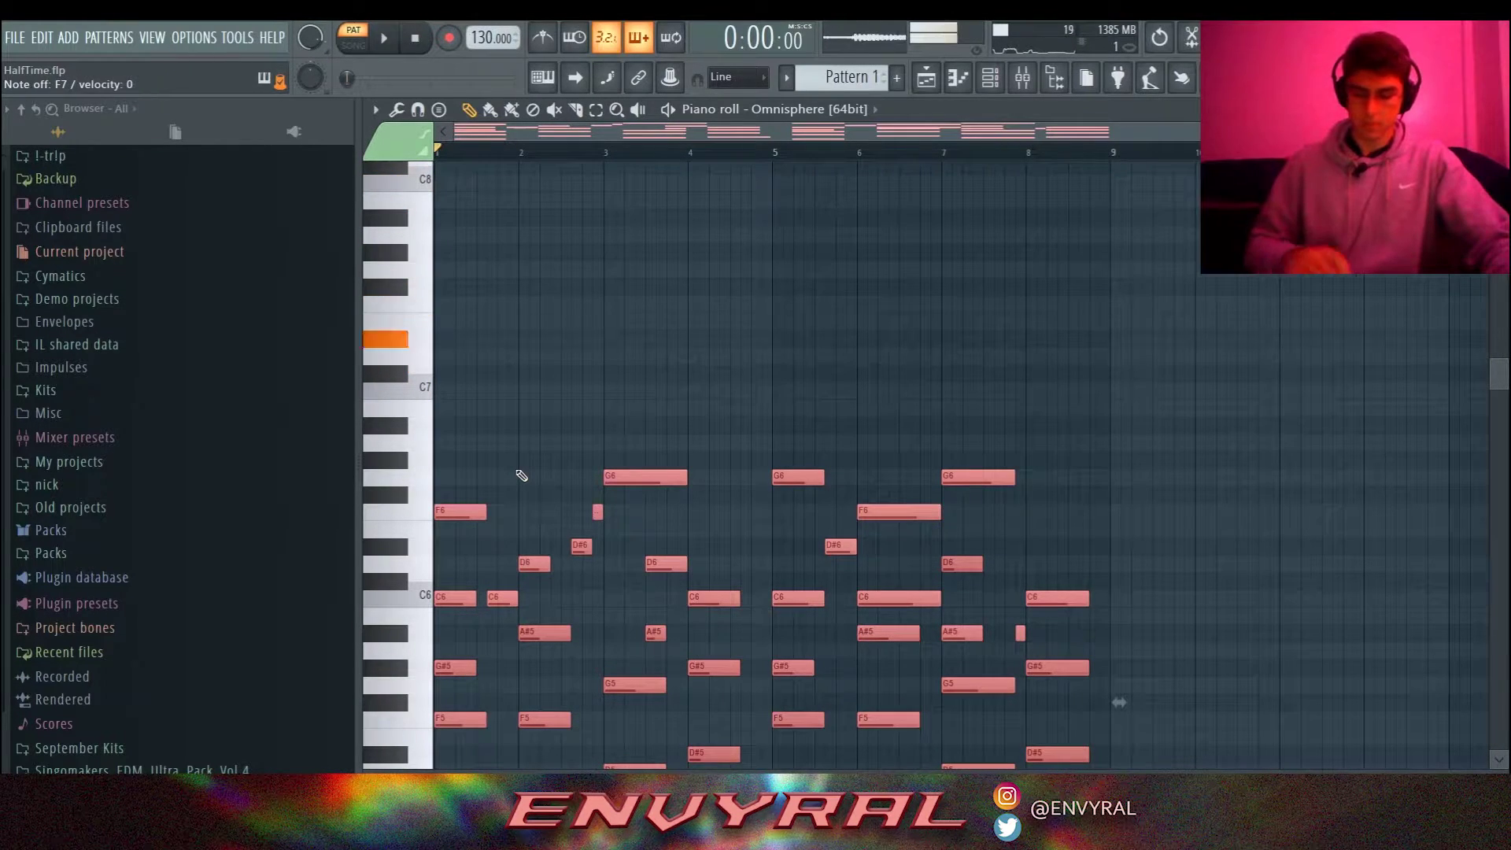
{"action": "scroll", "coordinate": [604, 348], "scroll_direction": "up", "scroll_amount": 2}
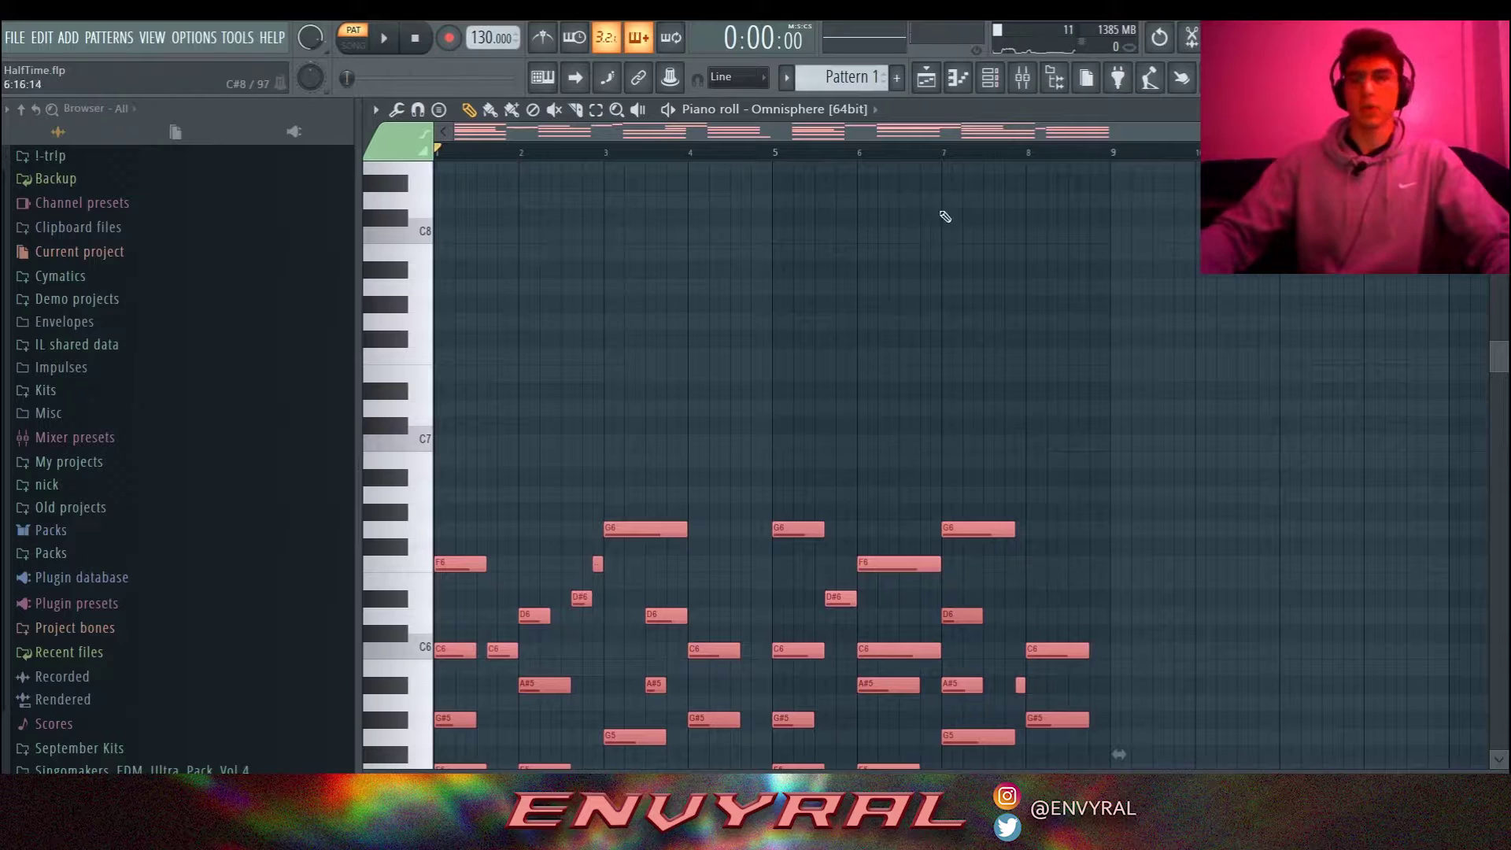
{"action": "scroll", "coordinate": [590, 271], "scroll_direction": "up", "scroll_amount": 1}
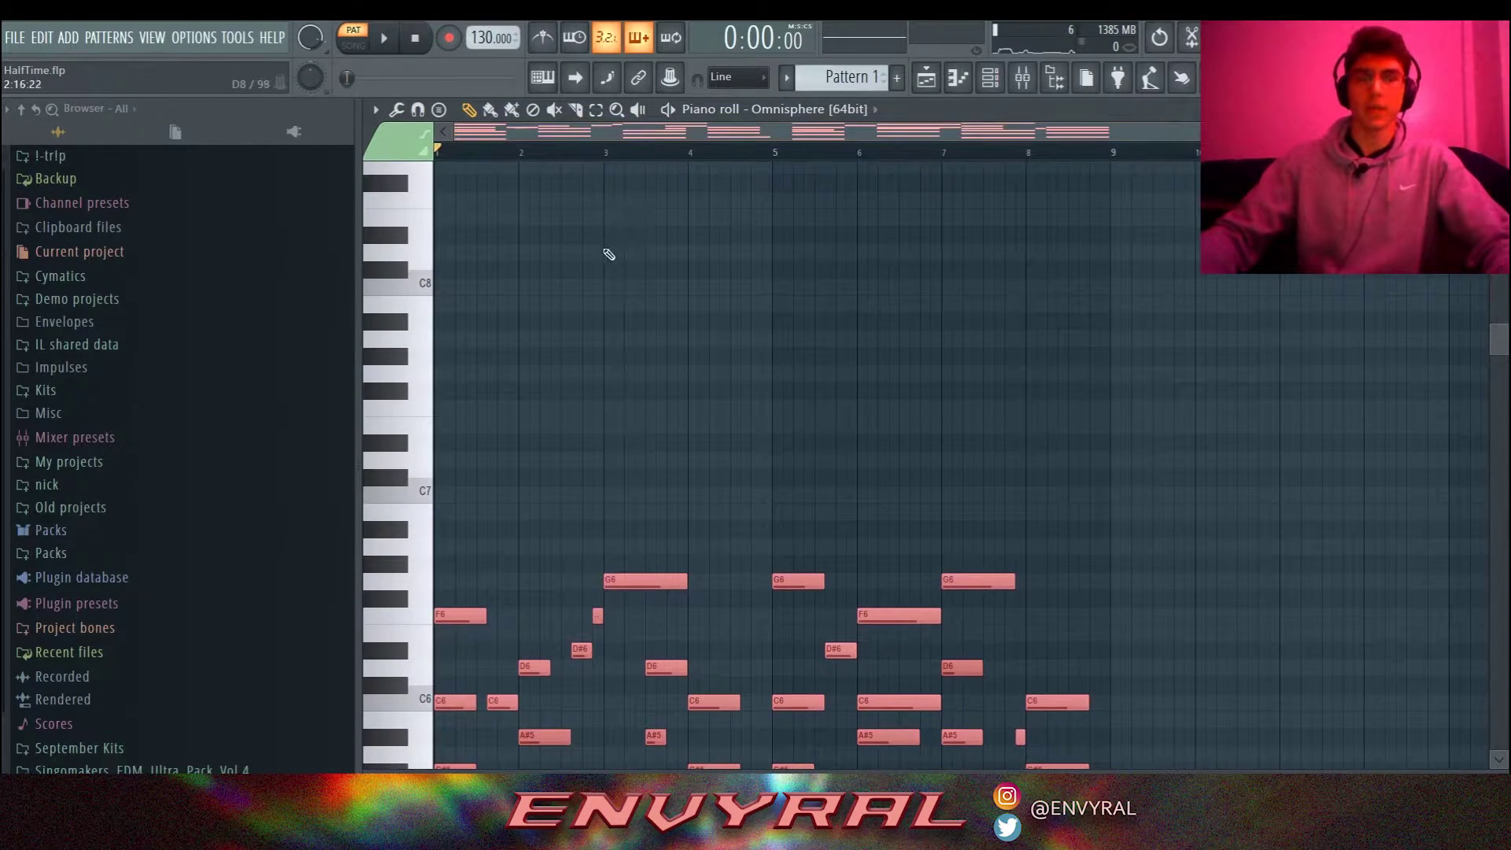
{"action": "scroll", "coordinate": [627, 504], "scroll_direction": "down", "scroll_amount": 4}
{"action": "scroll", "coordinate": [622, 508], "scroll_direction": "up", "scroll_amount": 4}
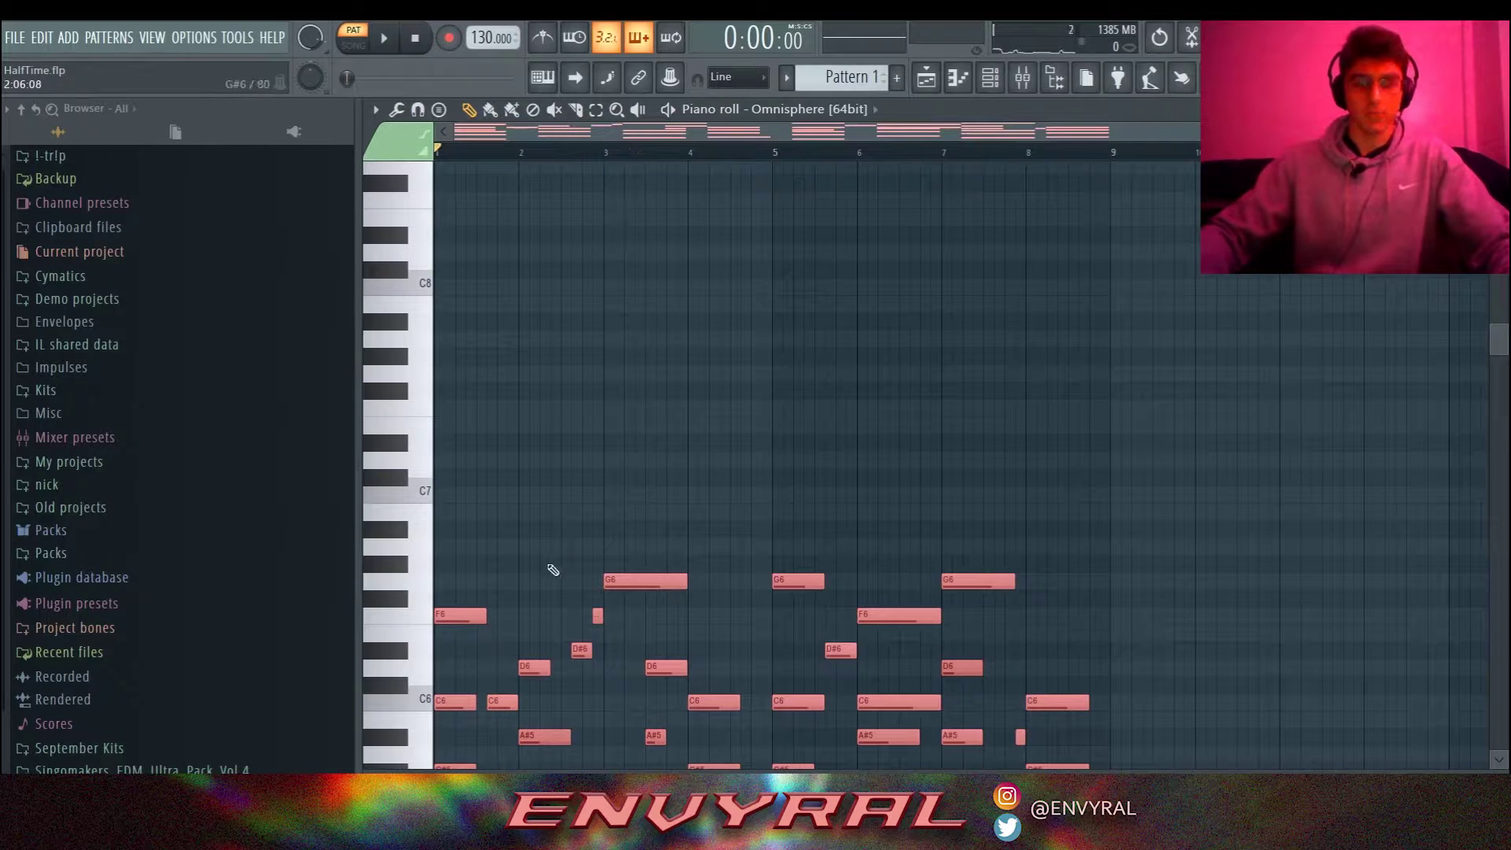
Try a D#7 note at bar 1, remove it, and play the pattern while auditioning high notes over the melody.
{"action": "left_click", "coordinate": [440, 443]}
{"action": "right_click", "coordinate": [440, 442]}
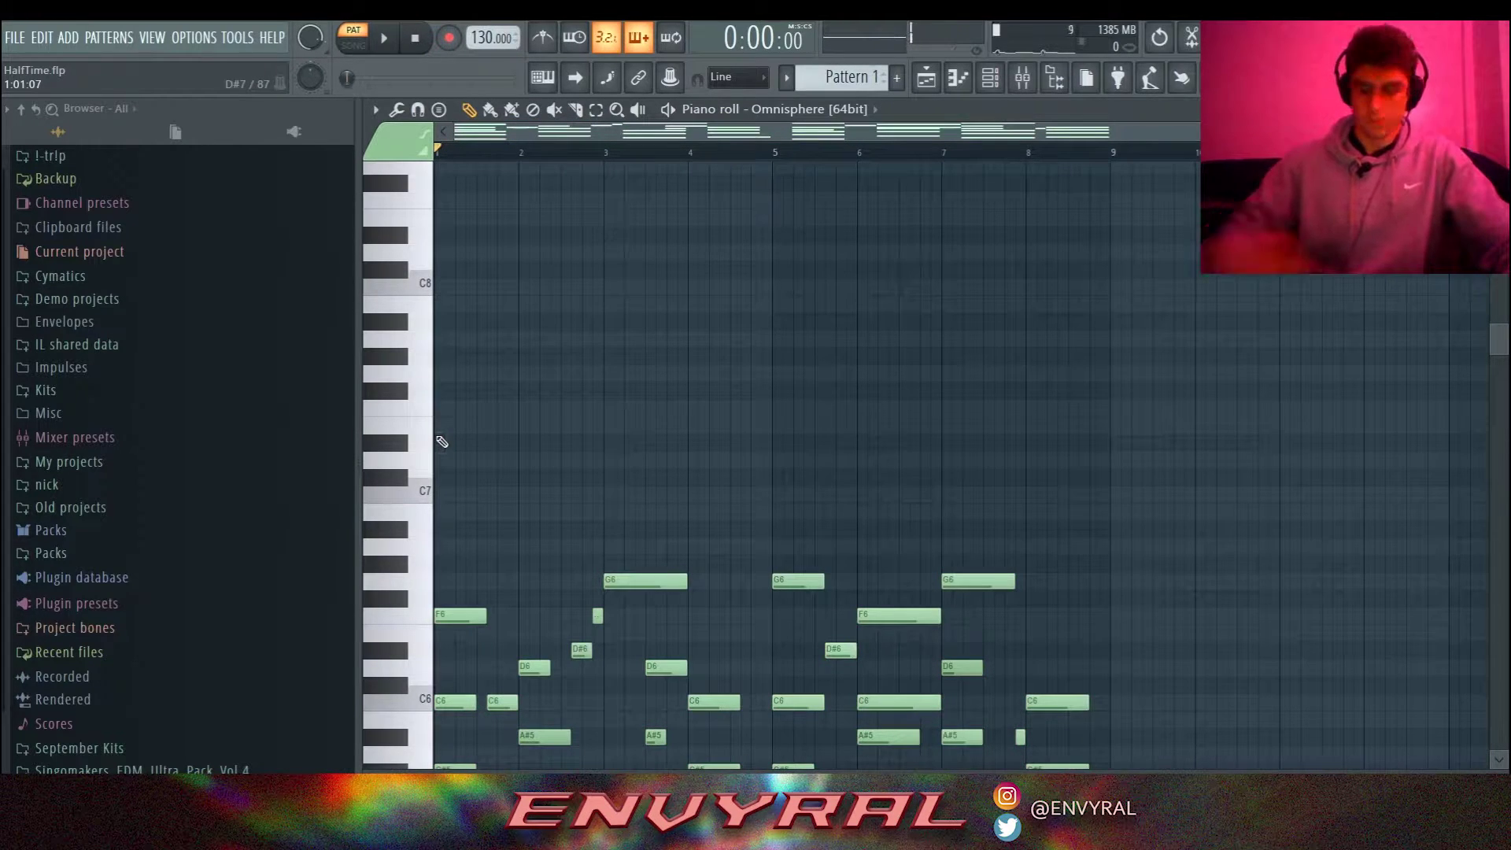
{"action": "key", "text": "space"}
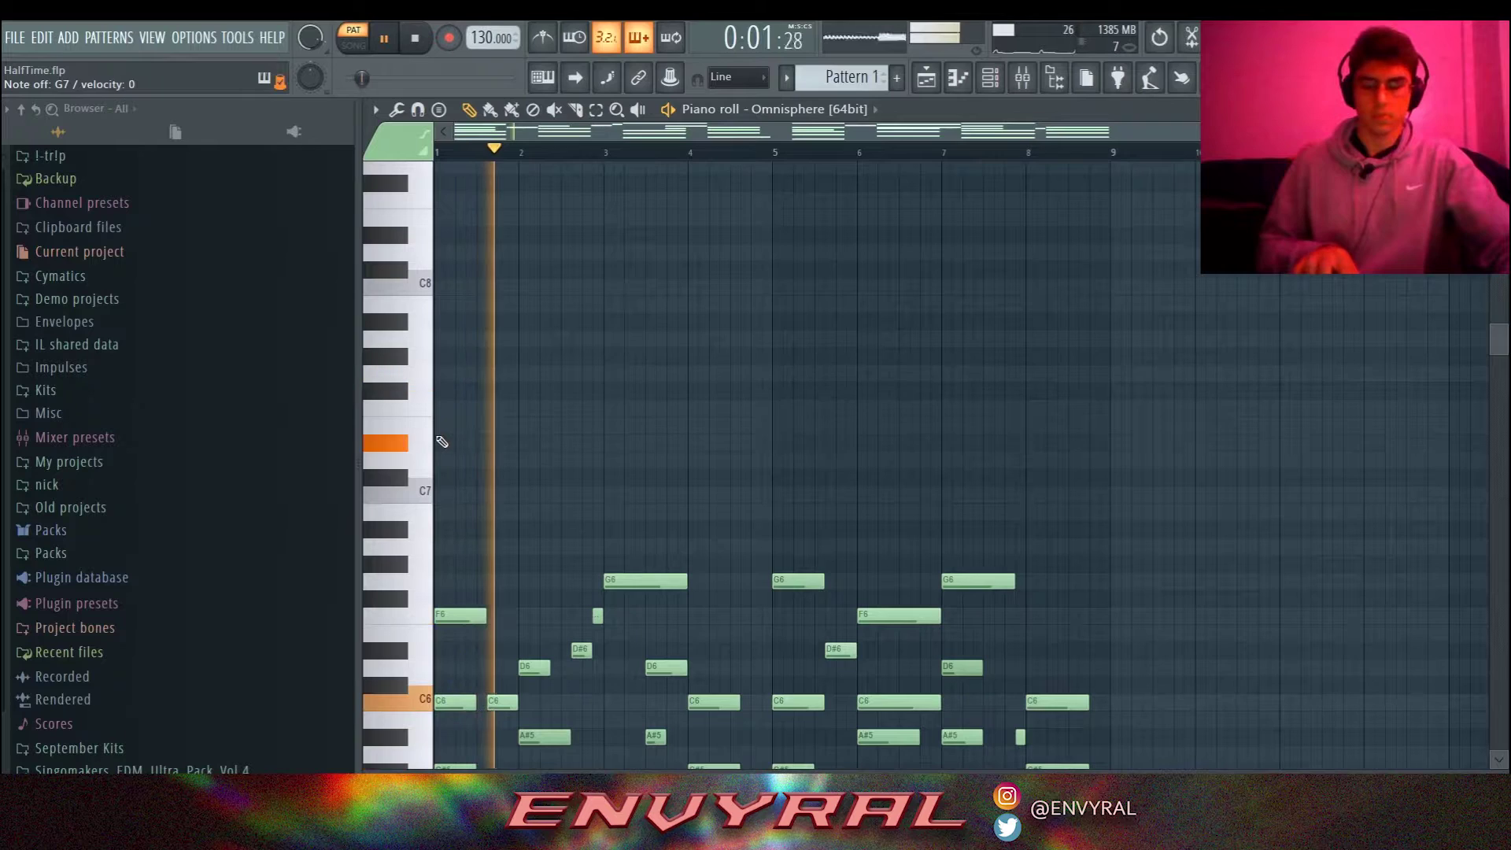
{"action": "key", "text": "space"}
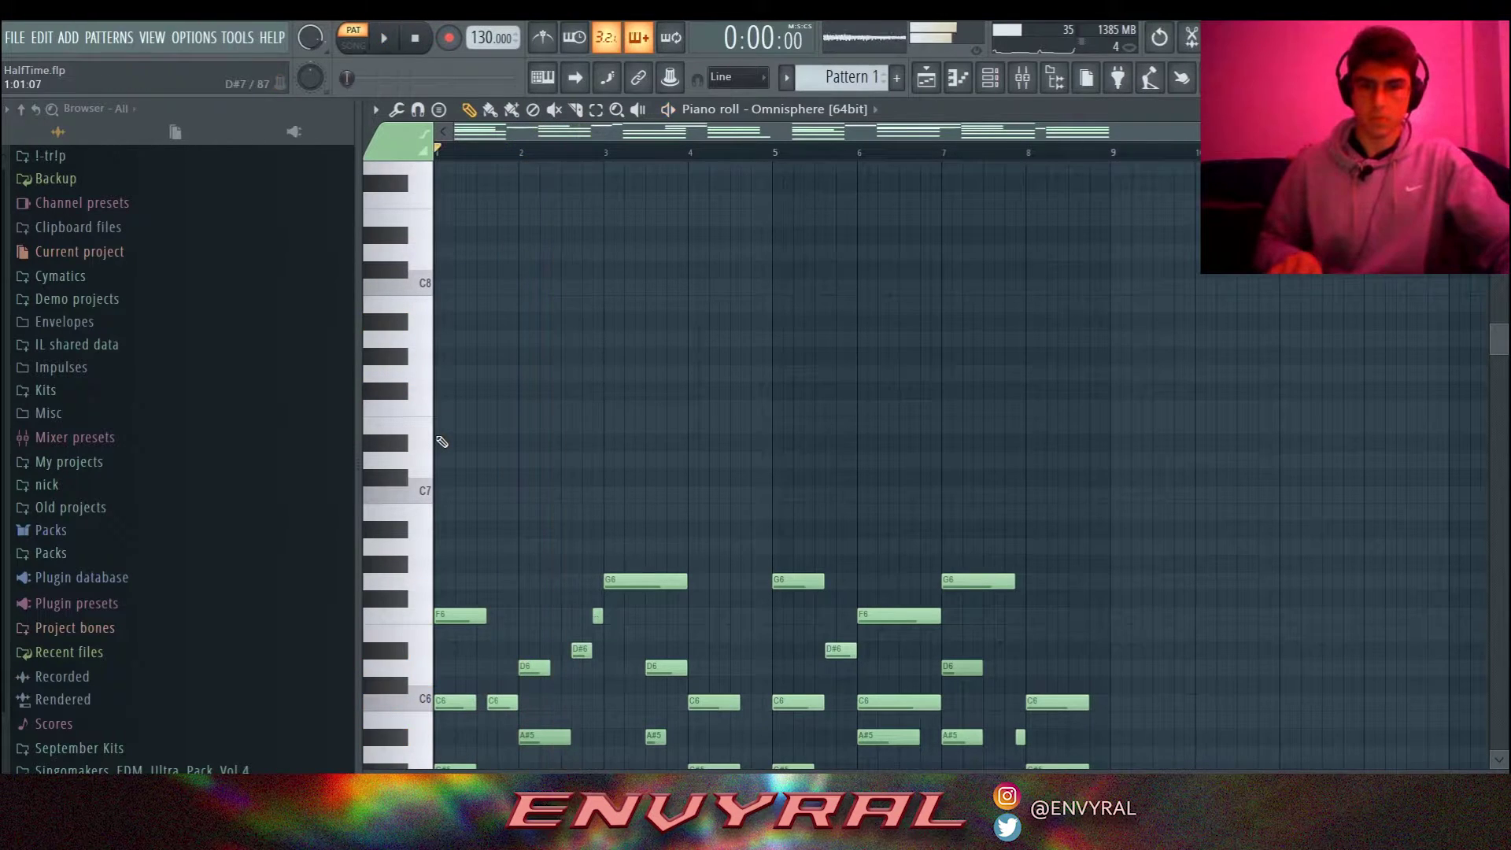
{"action": "key", "text": "space"}
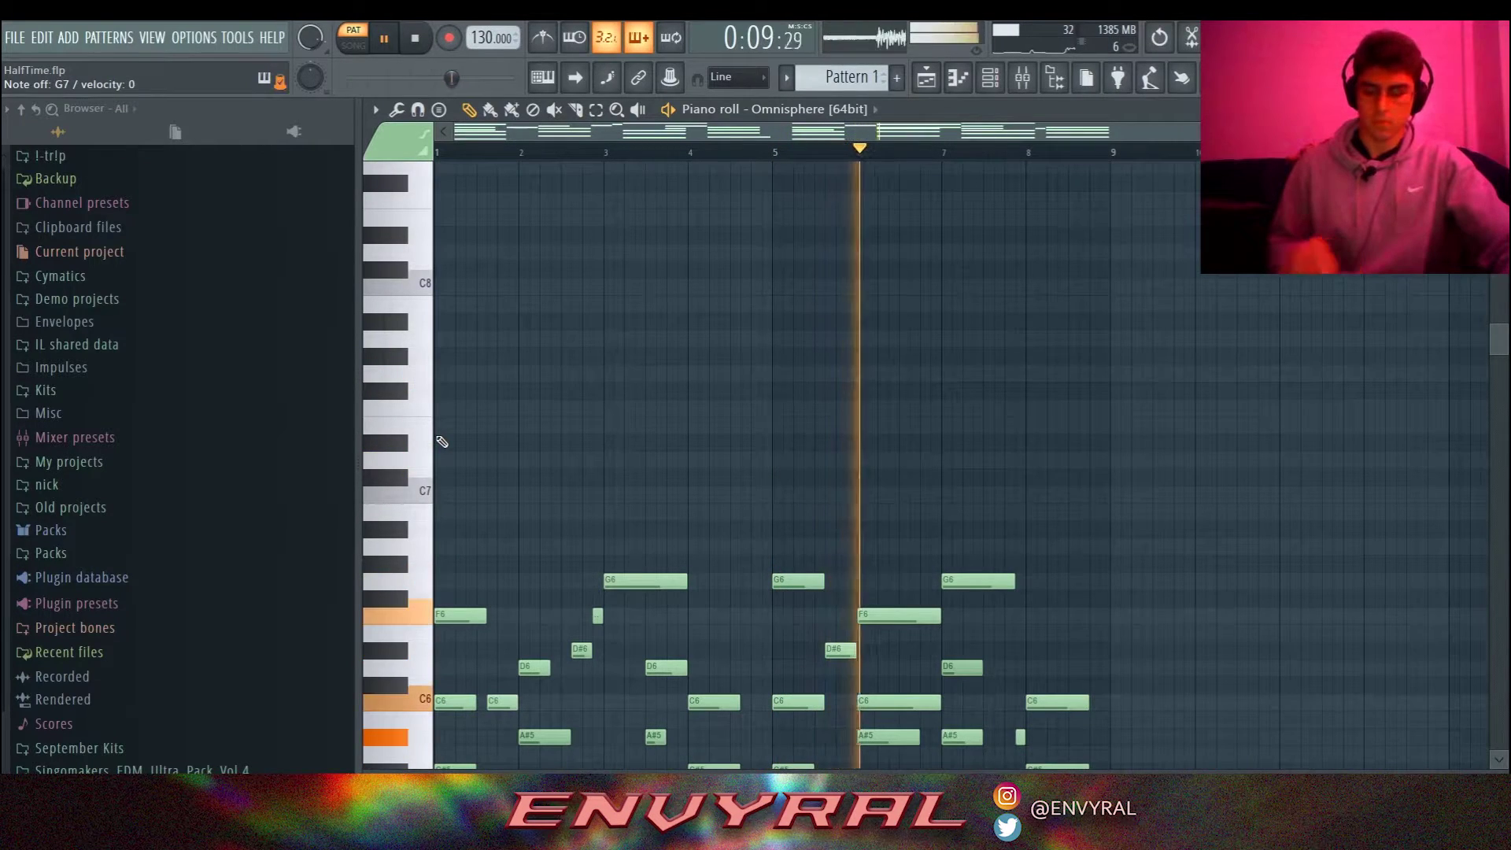
{"action": "key", "text": "space"}
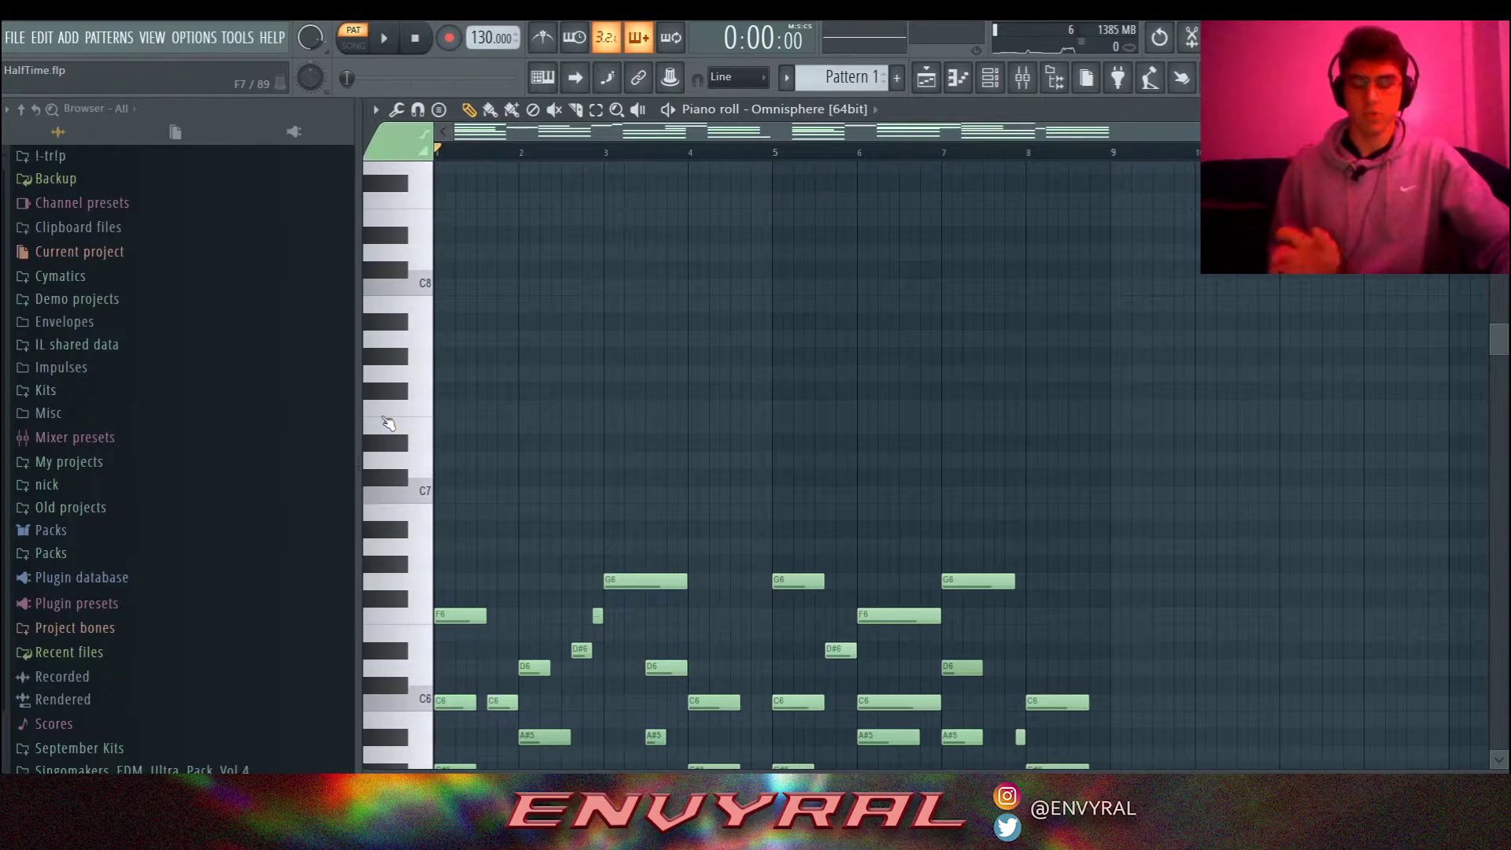
Add short high counter-melody notes from bar 1 to bar 3, trying C7 as the opening note before settling on D#7.
{"action": "left_click", "coordinate": [439, 443]}
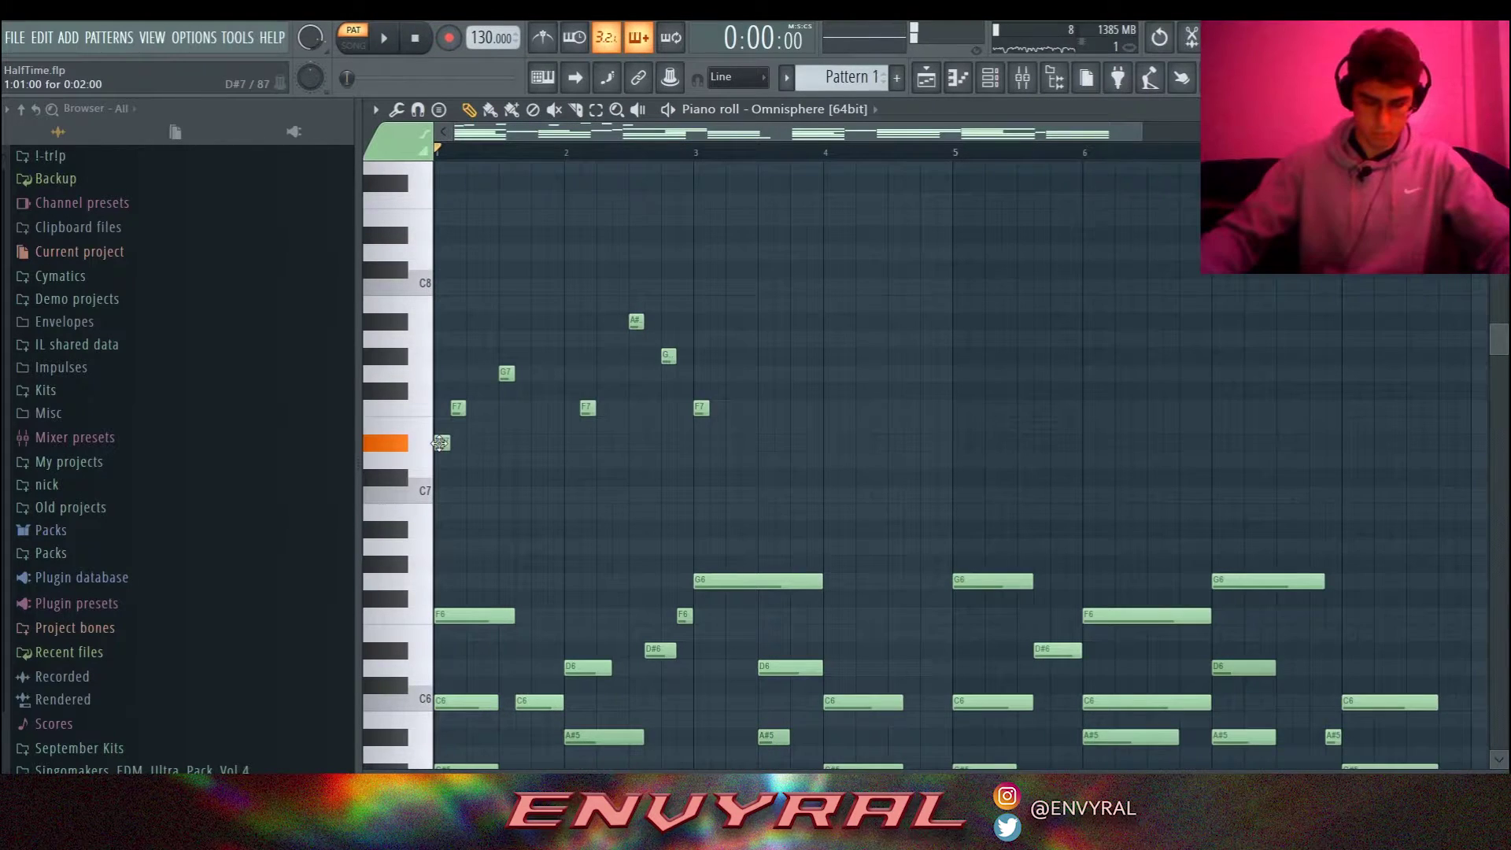
{"action": "left_click_drag", "start_coordinate": [439, 443], "coordinate": [440, 494]}
{"action": "key", "text": "space"}
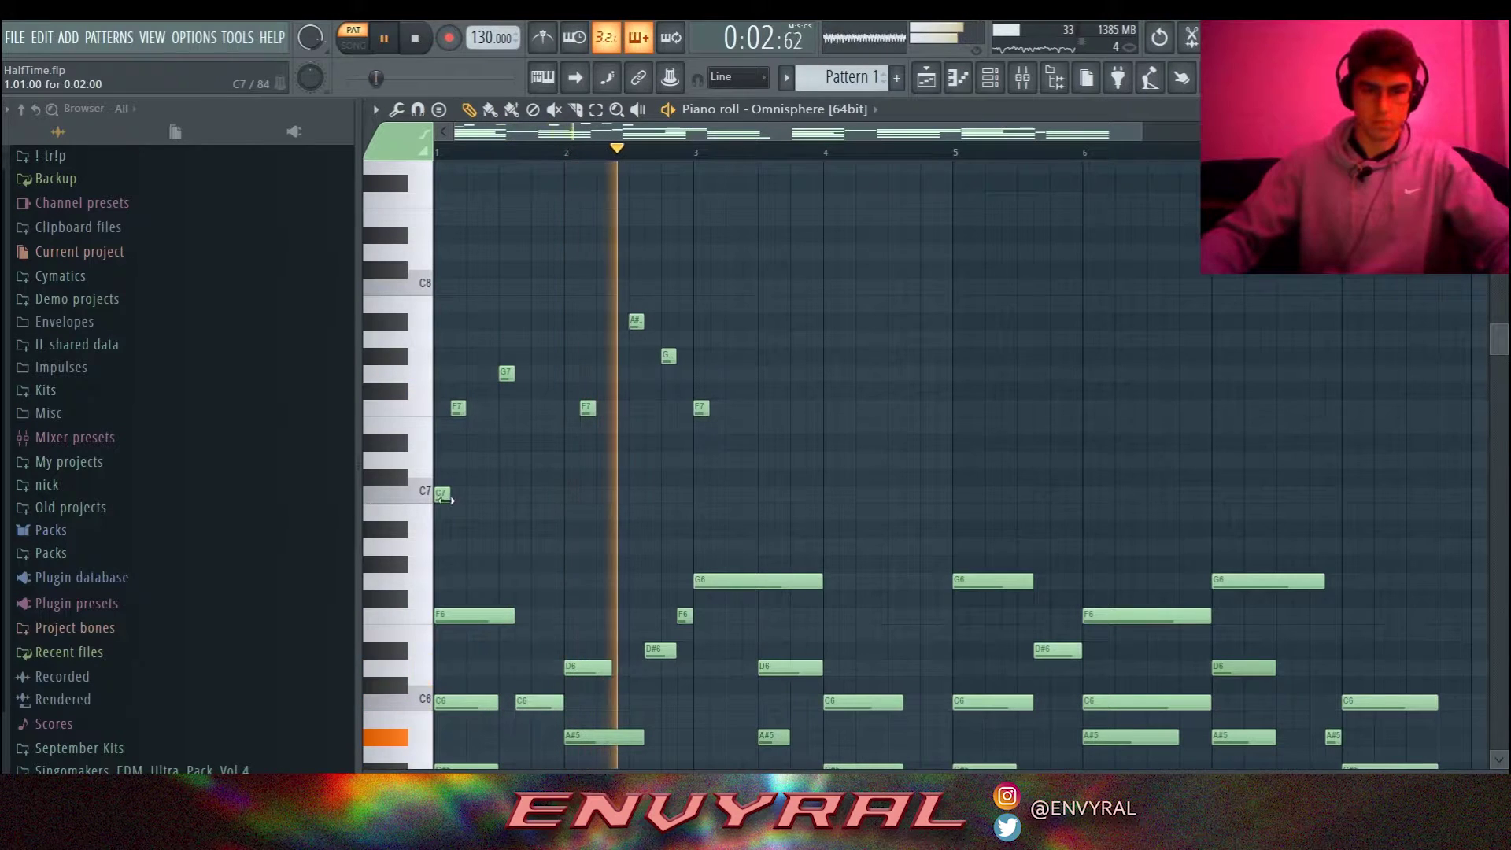
{"action": "left_click_drag", "start_coordinate": [442, 495], "coordinate": [437, 443]}
{"action": "key", "text": "space"}
{"action": "key", "text": "space"}
{"action": "key", "text": "space"}
{"action": "key", "text": "space"}
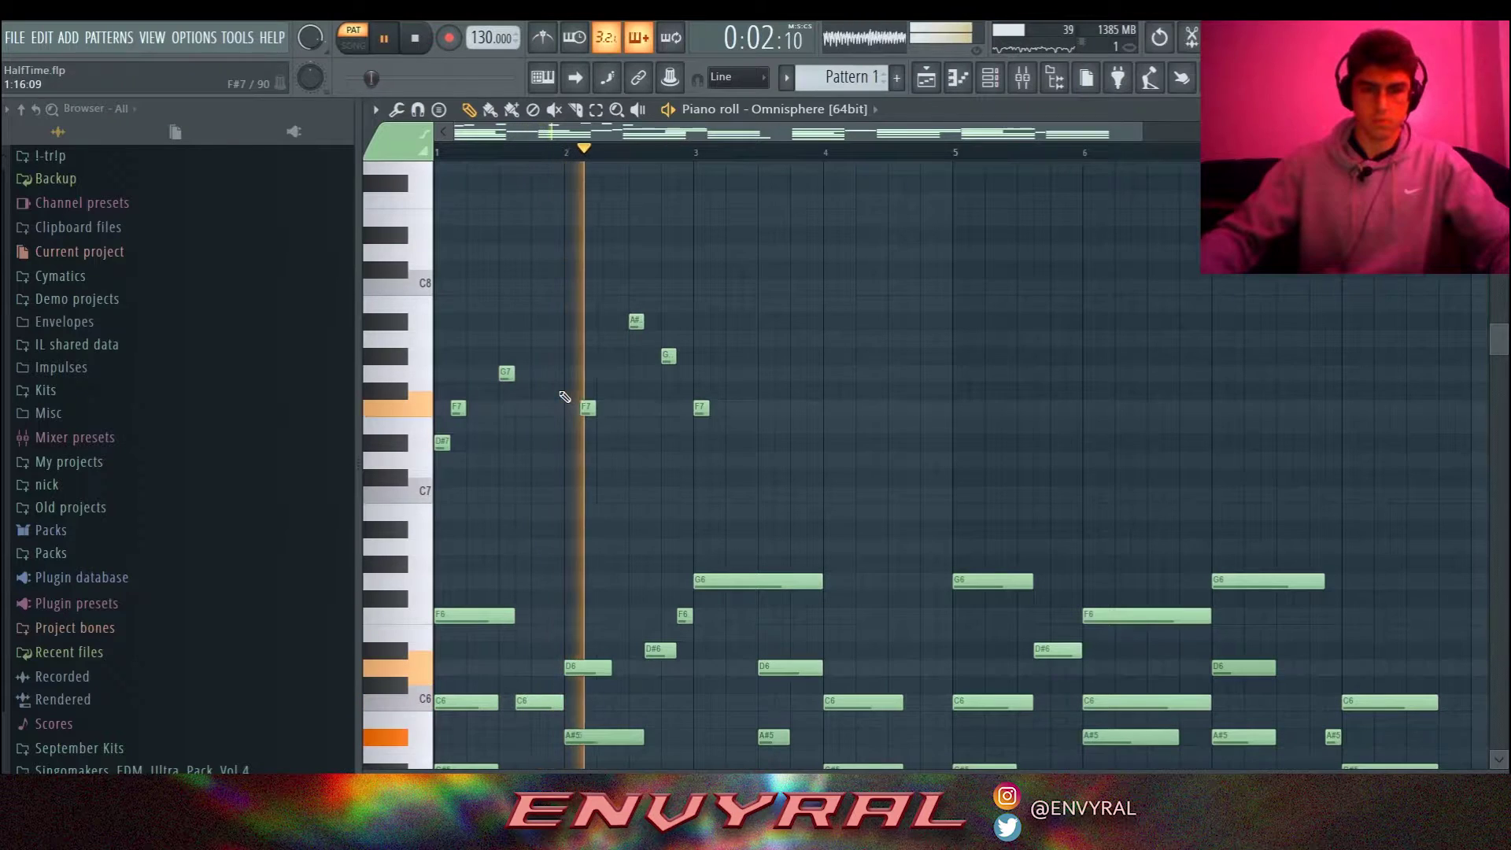
{"action": "key", "text": "space"}
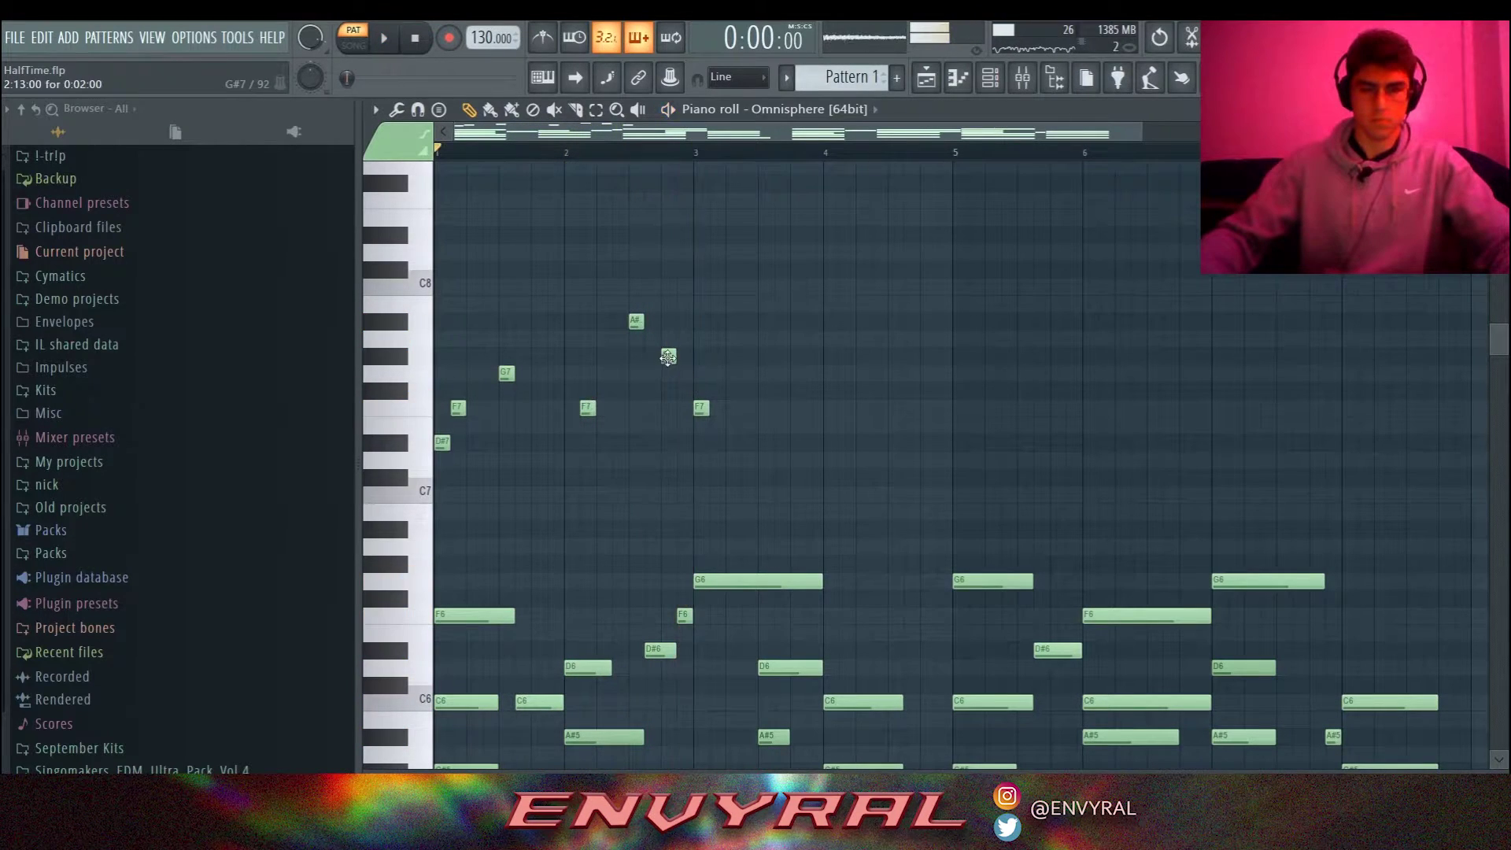
Lower the last high note of bar 2 to D#7 and play back the counter-melody.
{"action": "key", "text": "space"}
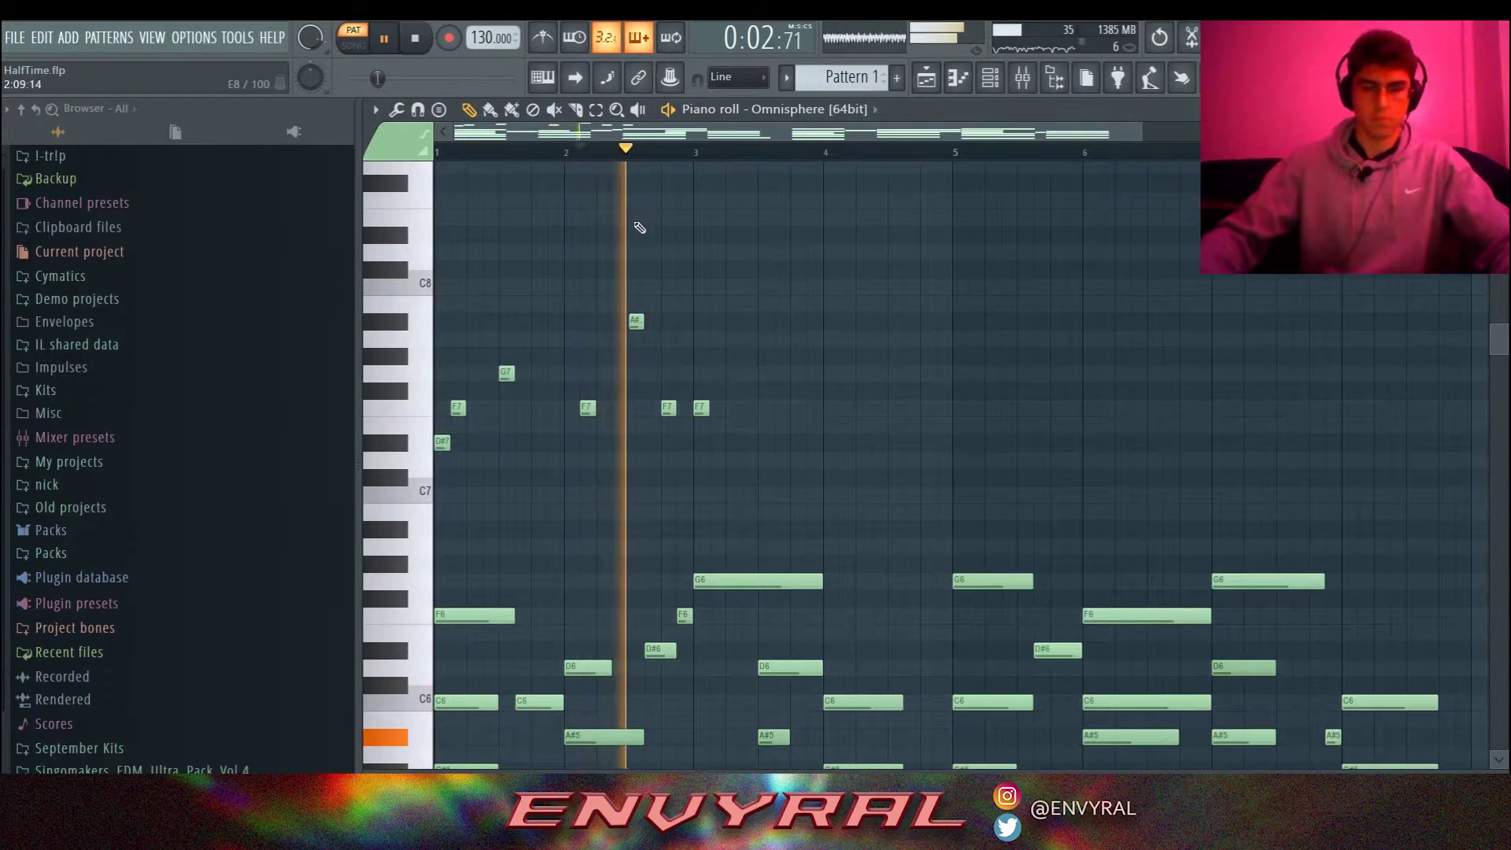
{"action": "key", "text": "space"}
{"action": "left_click_drag", "start_coordinate": [668, 407], "coordinate": [669, 427]}
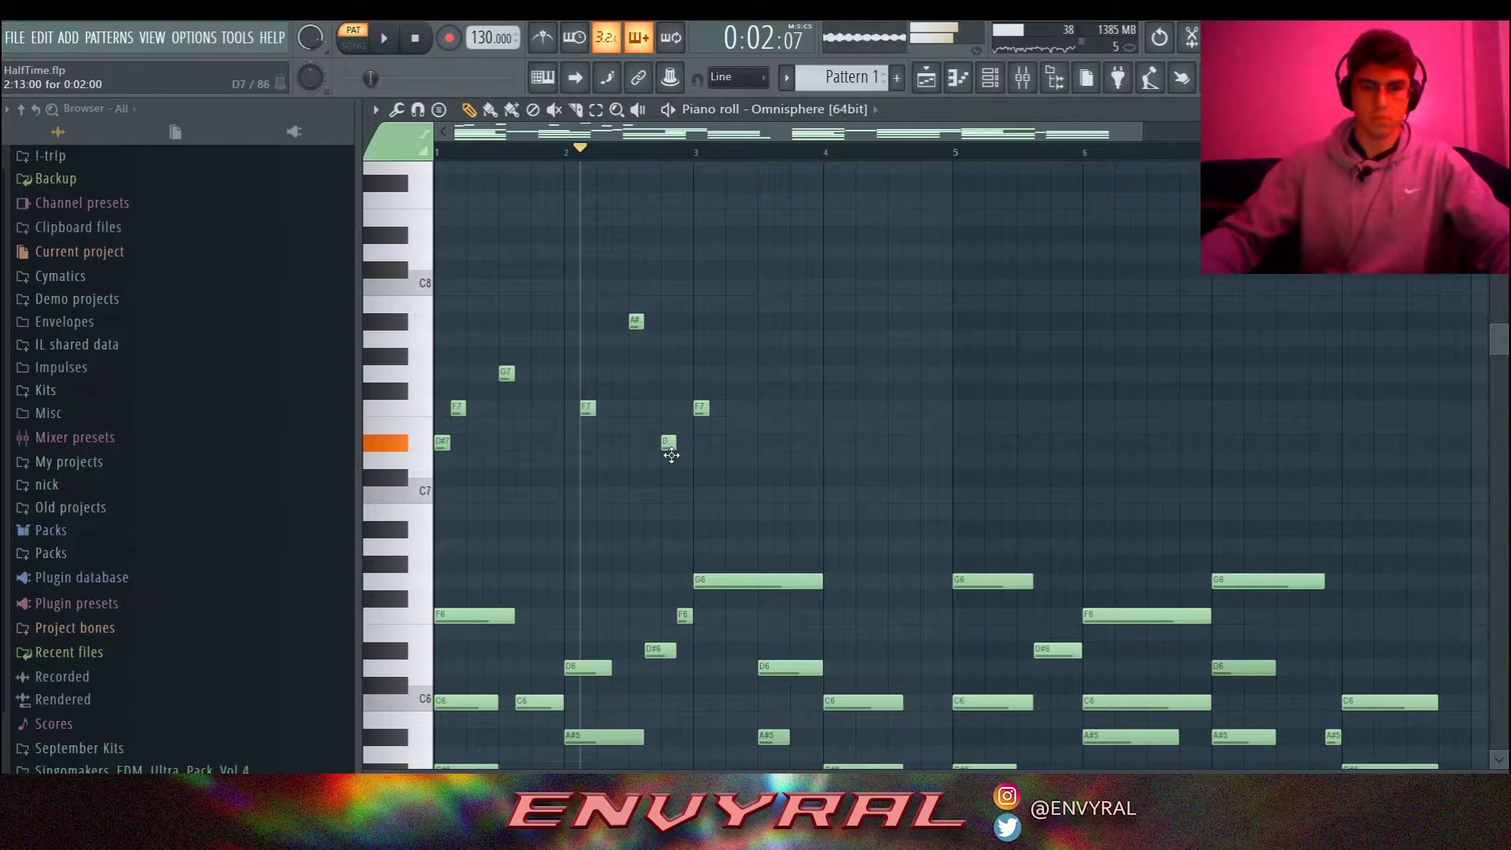
{"action": "key", "text": "space"}
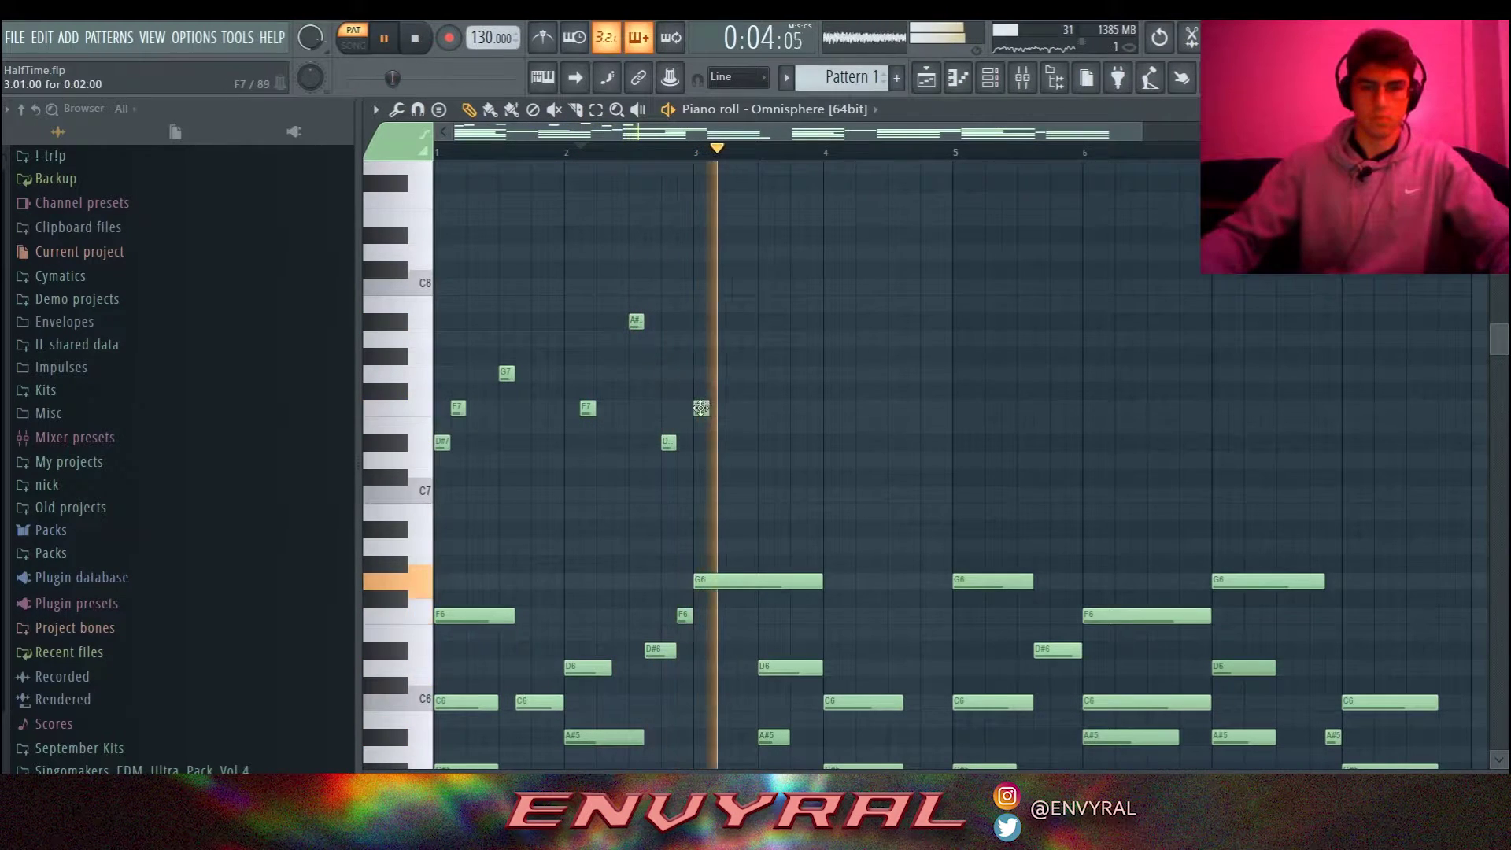
Extend the high counter-melody into bar 6 and replace the D7 at the end of bar 5 with D#7.
{"action": "key", "text": "space"}
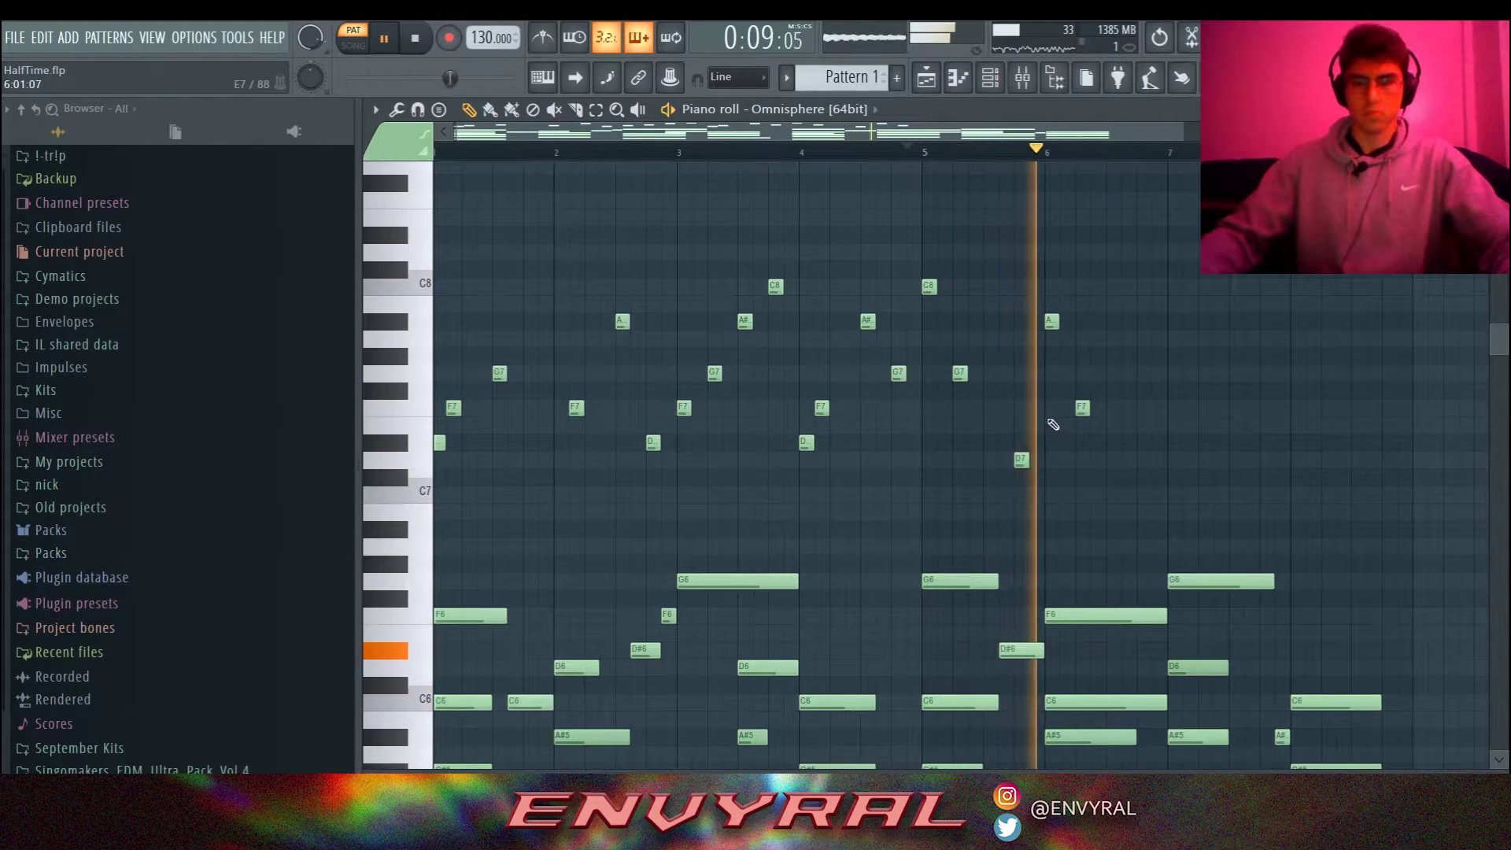
{"action": "right_click", "coordinate": [1020, 459]}
{"action": "key", "text": "space"}
{"action": "key", "text": "space"}
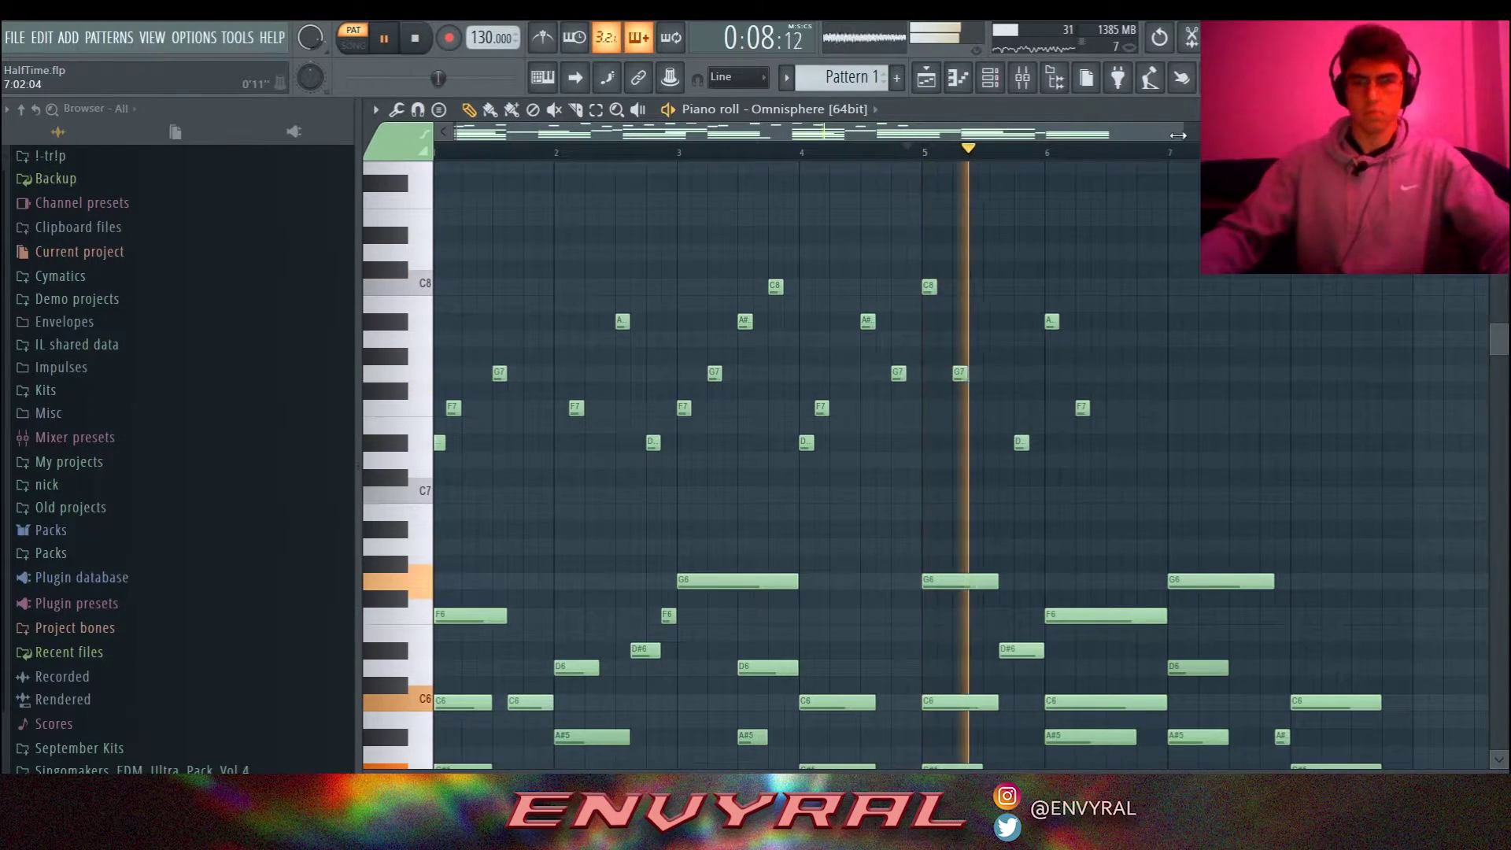
Complete the high counter-melody with short notes through the end of bar 8.
{"action": "scroll", "coordinate": [1141, 260], "scroll_direction": "down", "scroll_amount": 1, "text": "ctrl"}
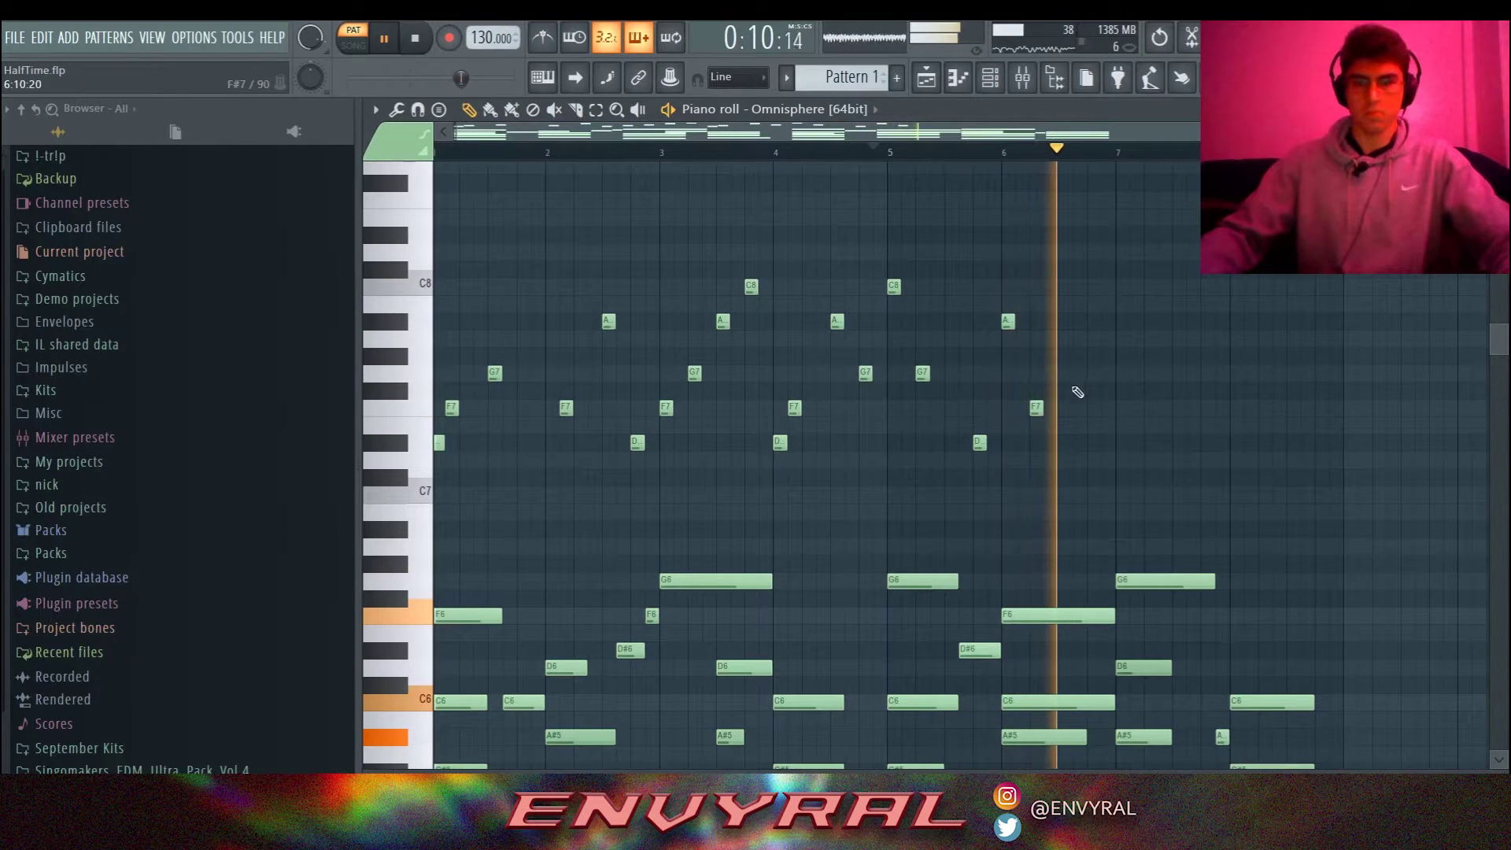
{"action": "key", "text": "space"}
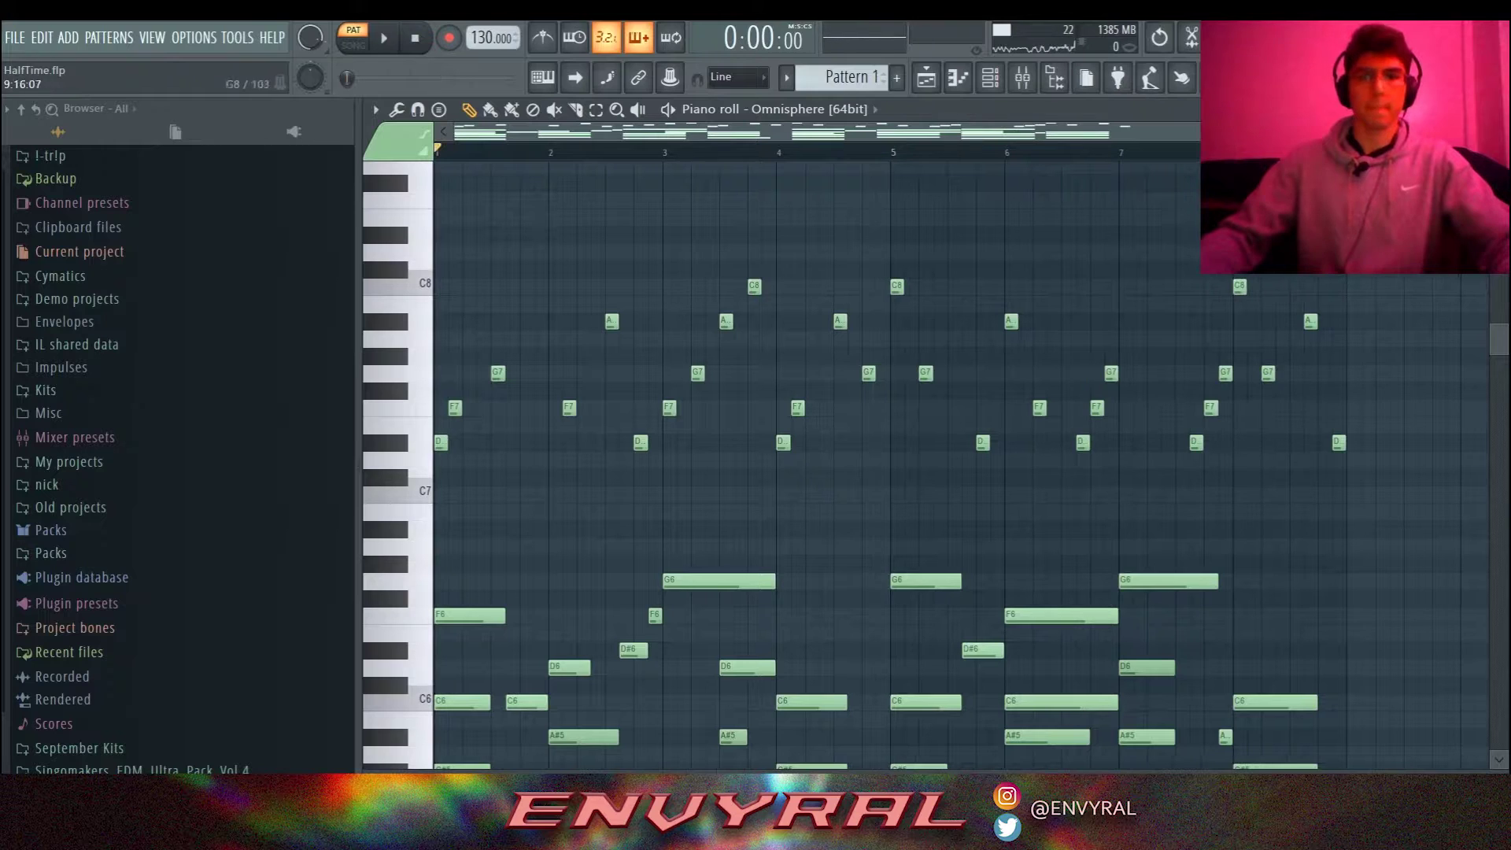
{"action": "scroll", "coordinate": [890, 522], "scroll_direction": "down", "scroll_amount": 1, "text": "ctrl"}
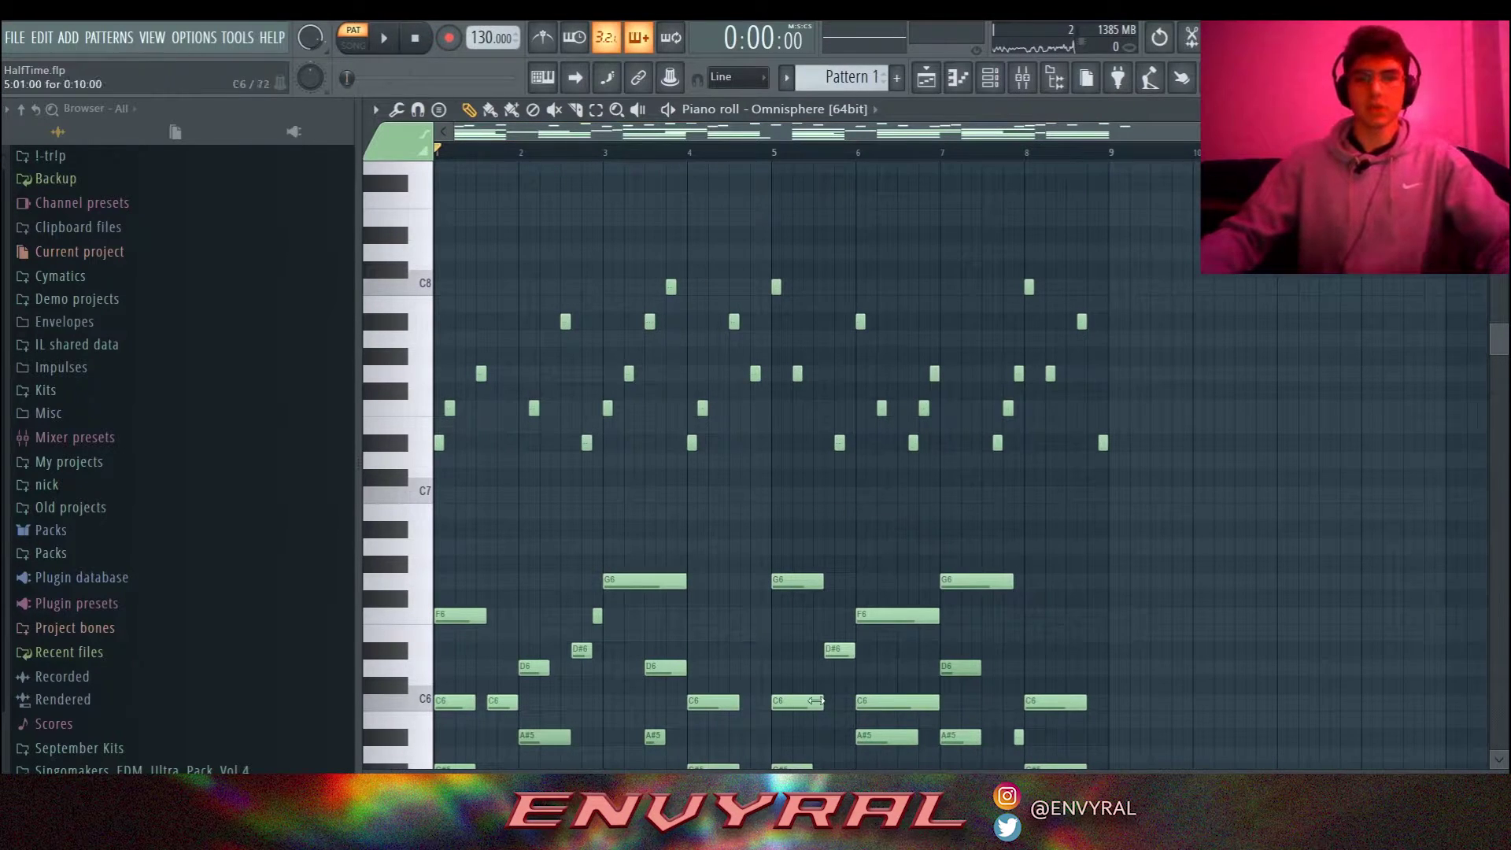
Show the note velocities beneath the piano roll and play back the full melody with its counter-melody.
{"action": "left_click_drag", "start_coordinate": [715, 772], "coordinate": [701, 677]}
{"action": "key", "text": "space"}
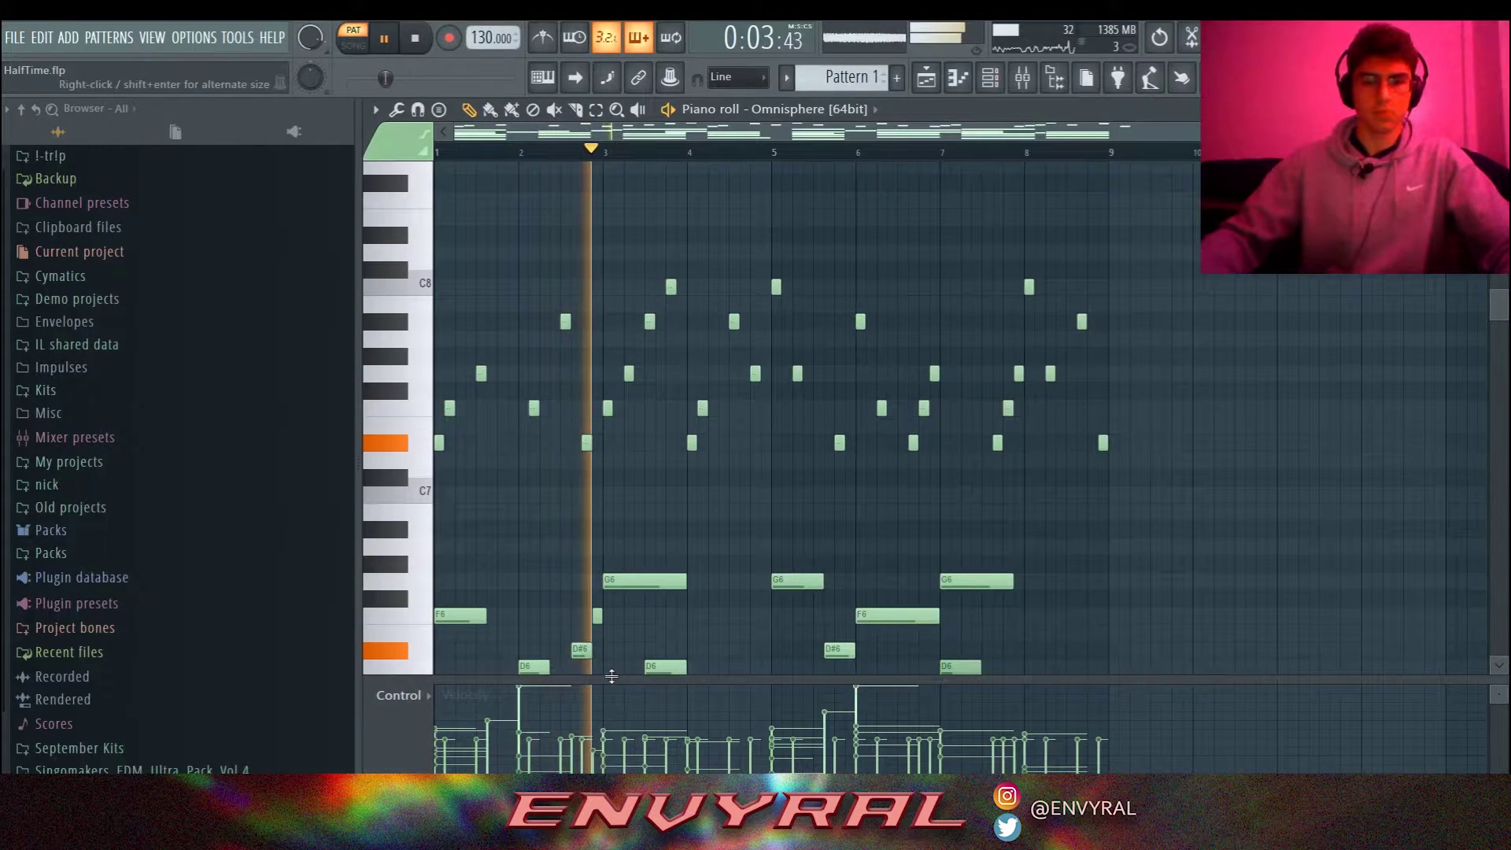
{"action": "left_click_drag", "start_coordinate": [552, 675], "coordinate": [618, 716]}
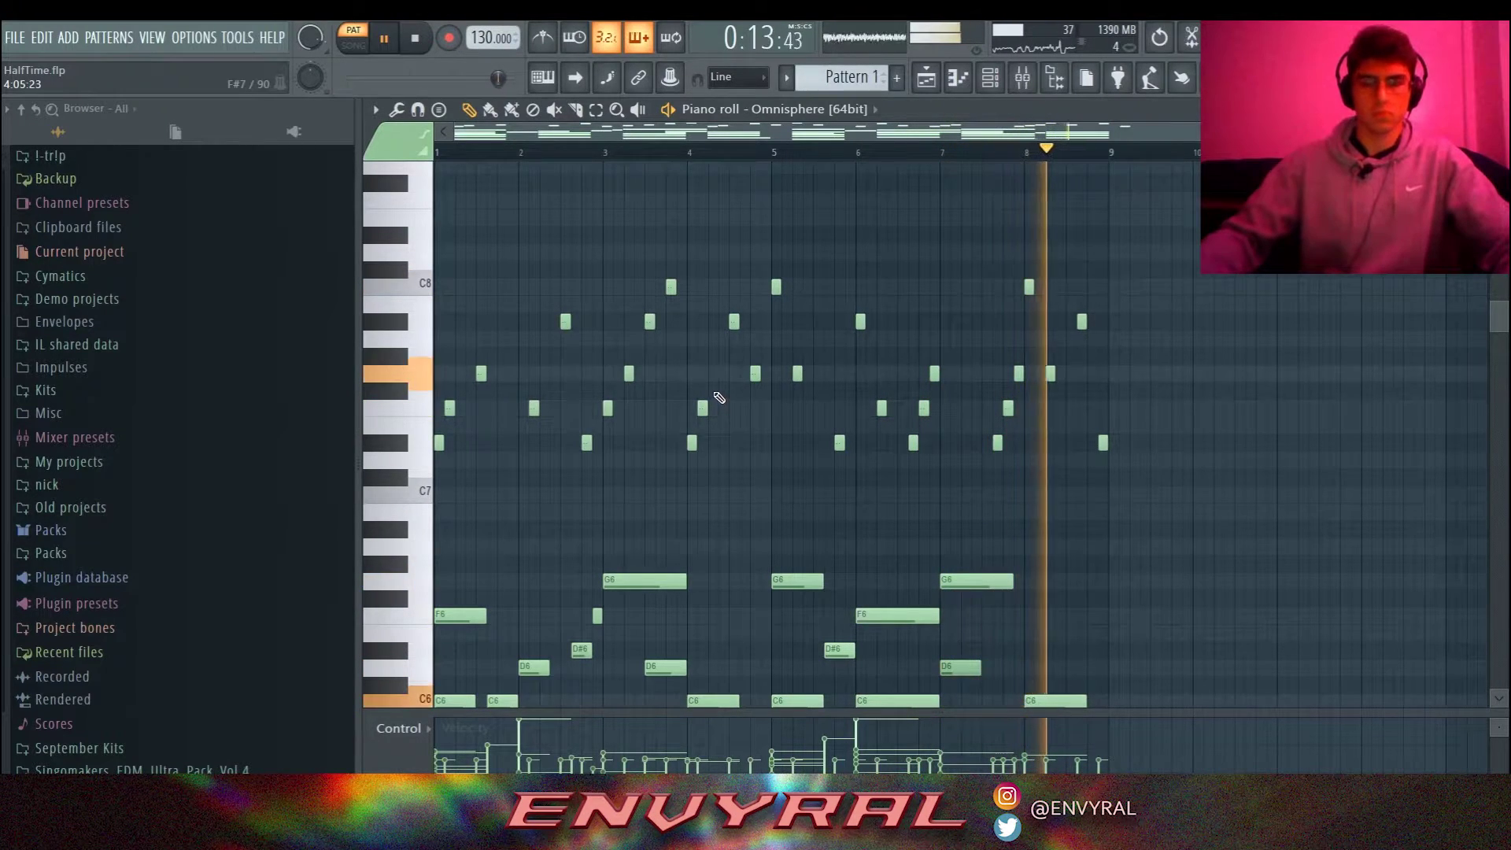
{"action": "key", "text": "space"}
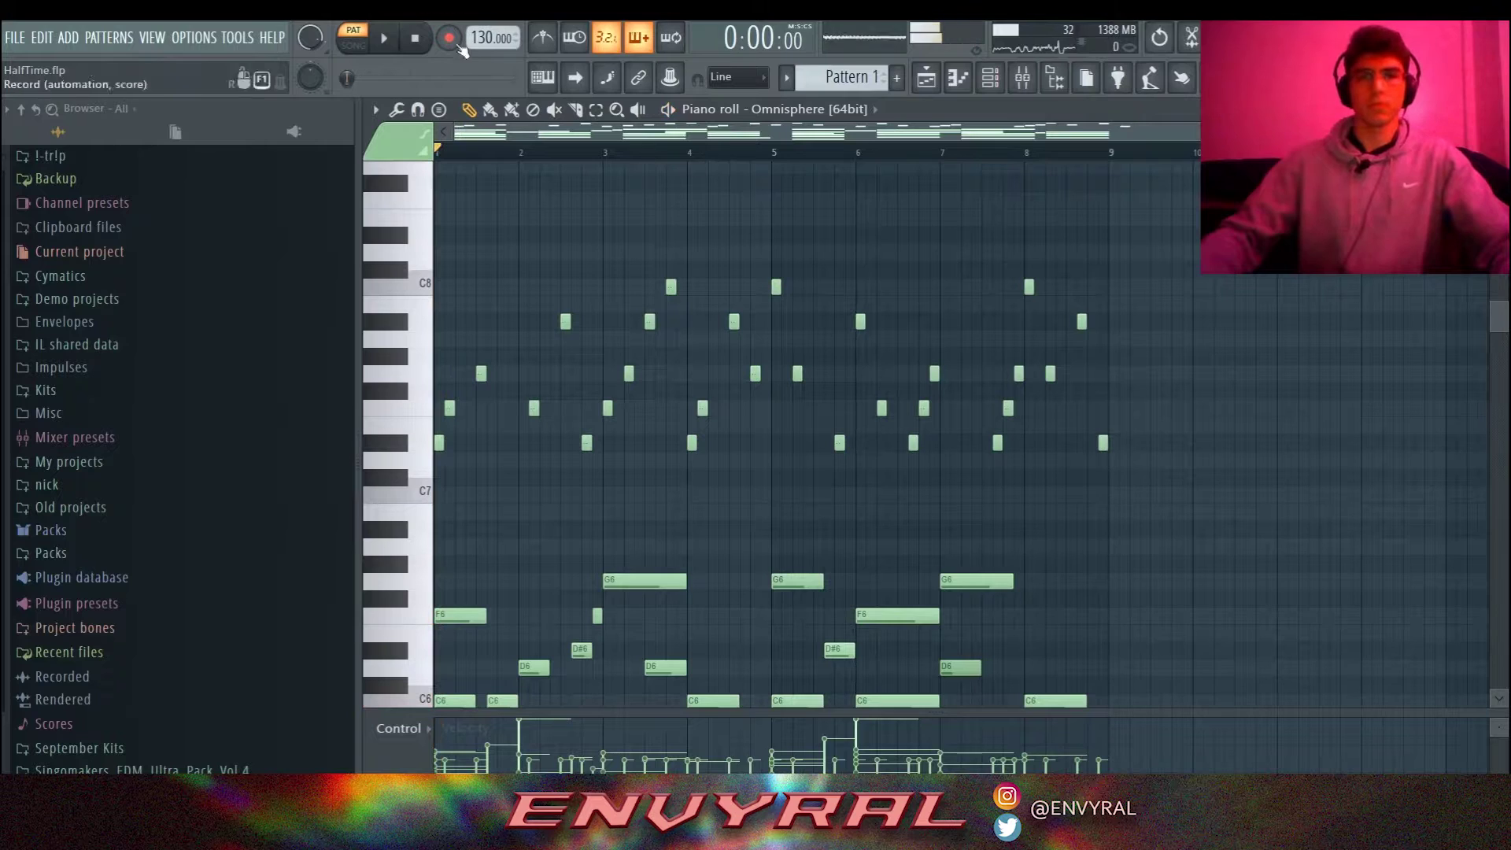
Route the Omnisphere channel to mixer insert 1 and load the HalfTime effect in its first slot.
{"action": "left_click", "coordinate": [1022, 77]}
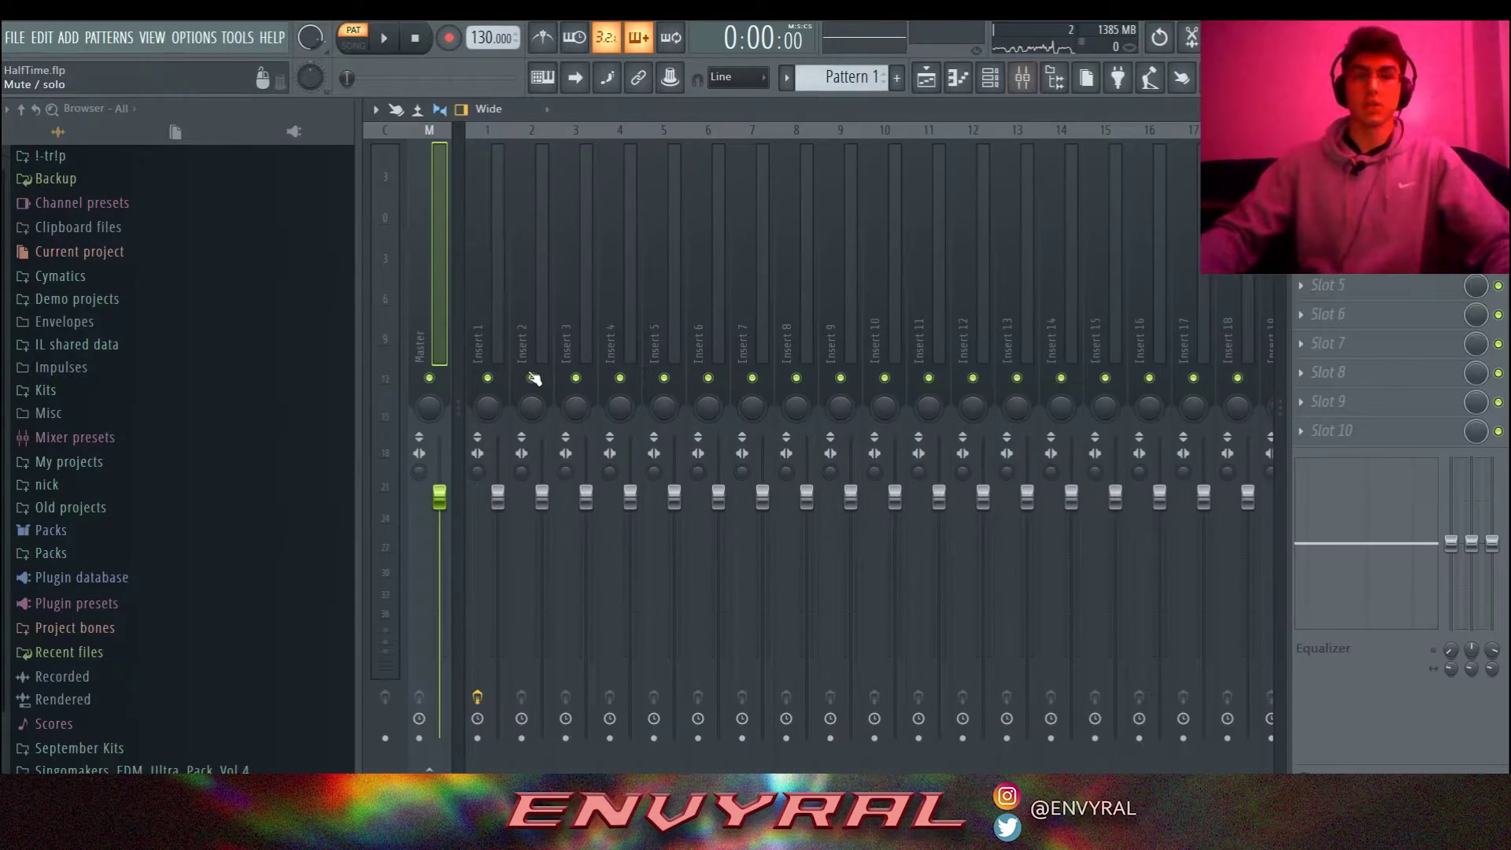
{"action": "left_click", "coordinate": [488, 299]}
{"action": "key", "text": "ctrl+l"}
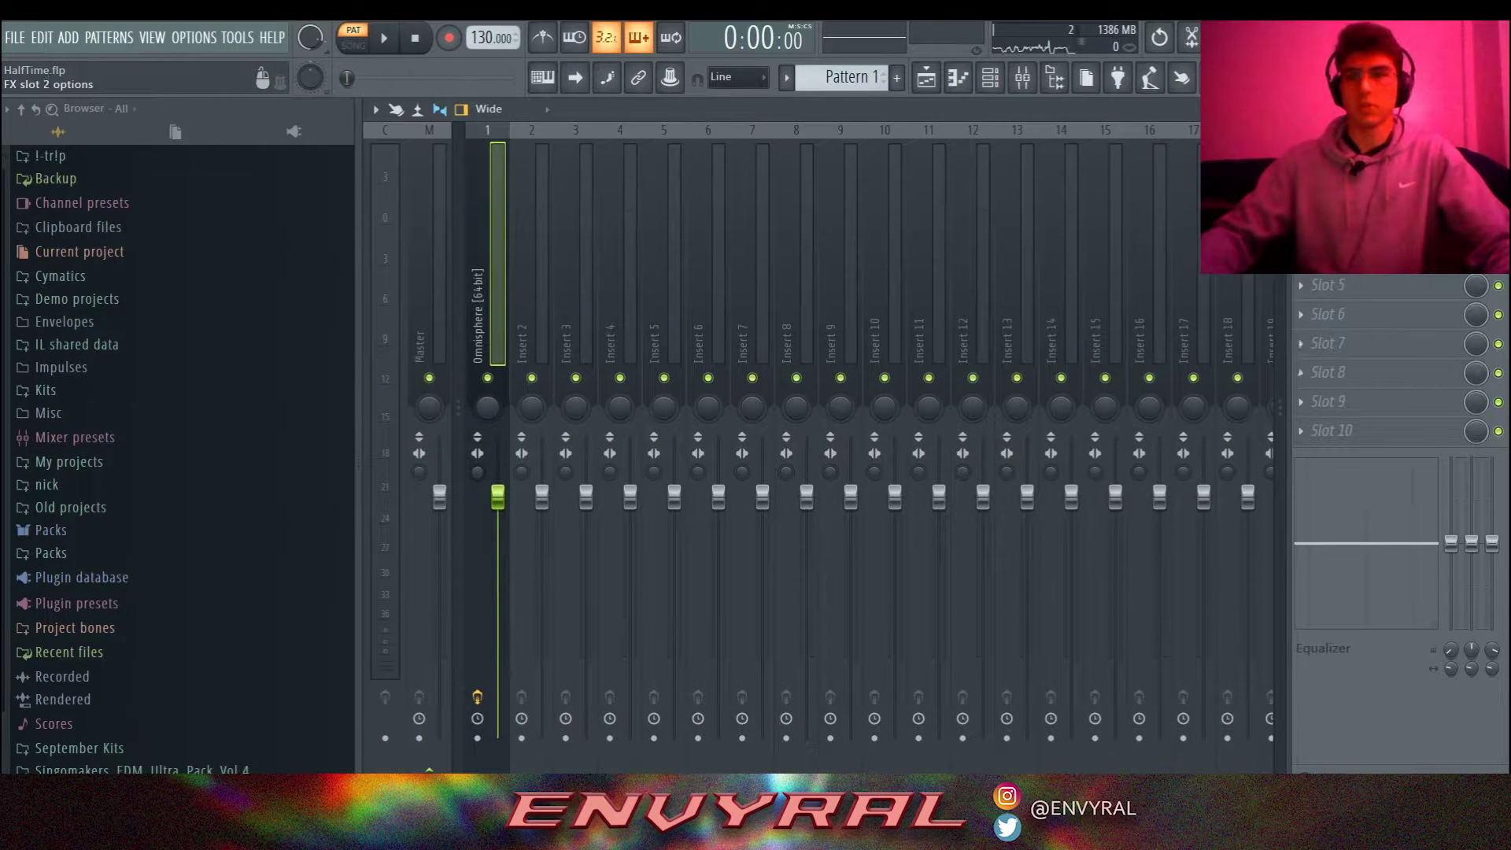
{"action": "left_click", "coordinate": [1349, 169]}
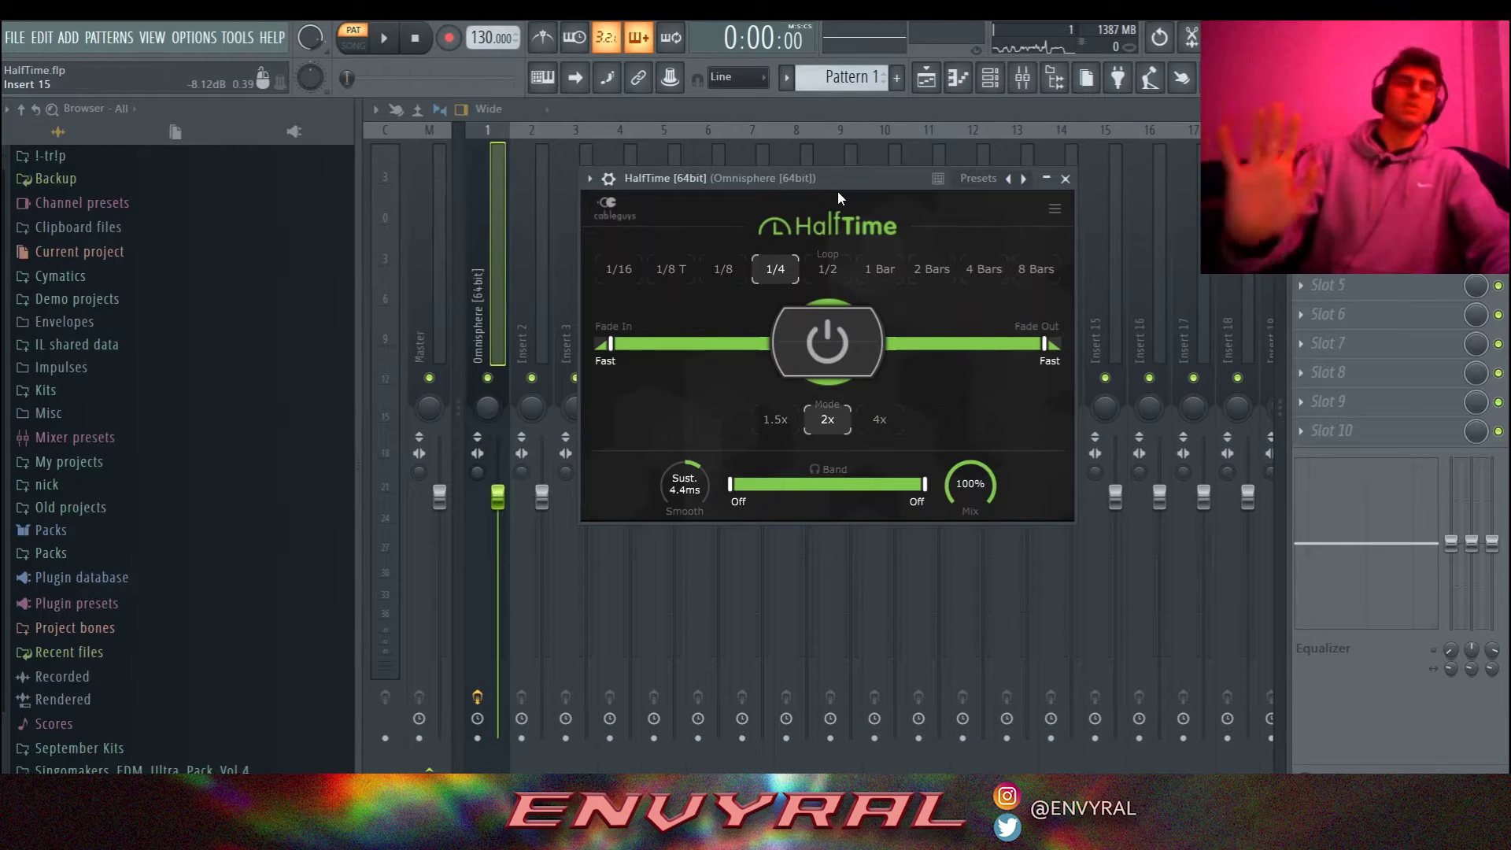
{"action": "left_click_drag", "start_coordinate": [847, 179], "coordinate": [815, 179]}
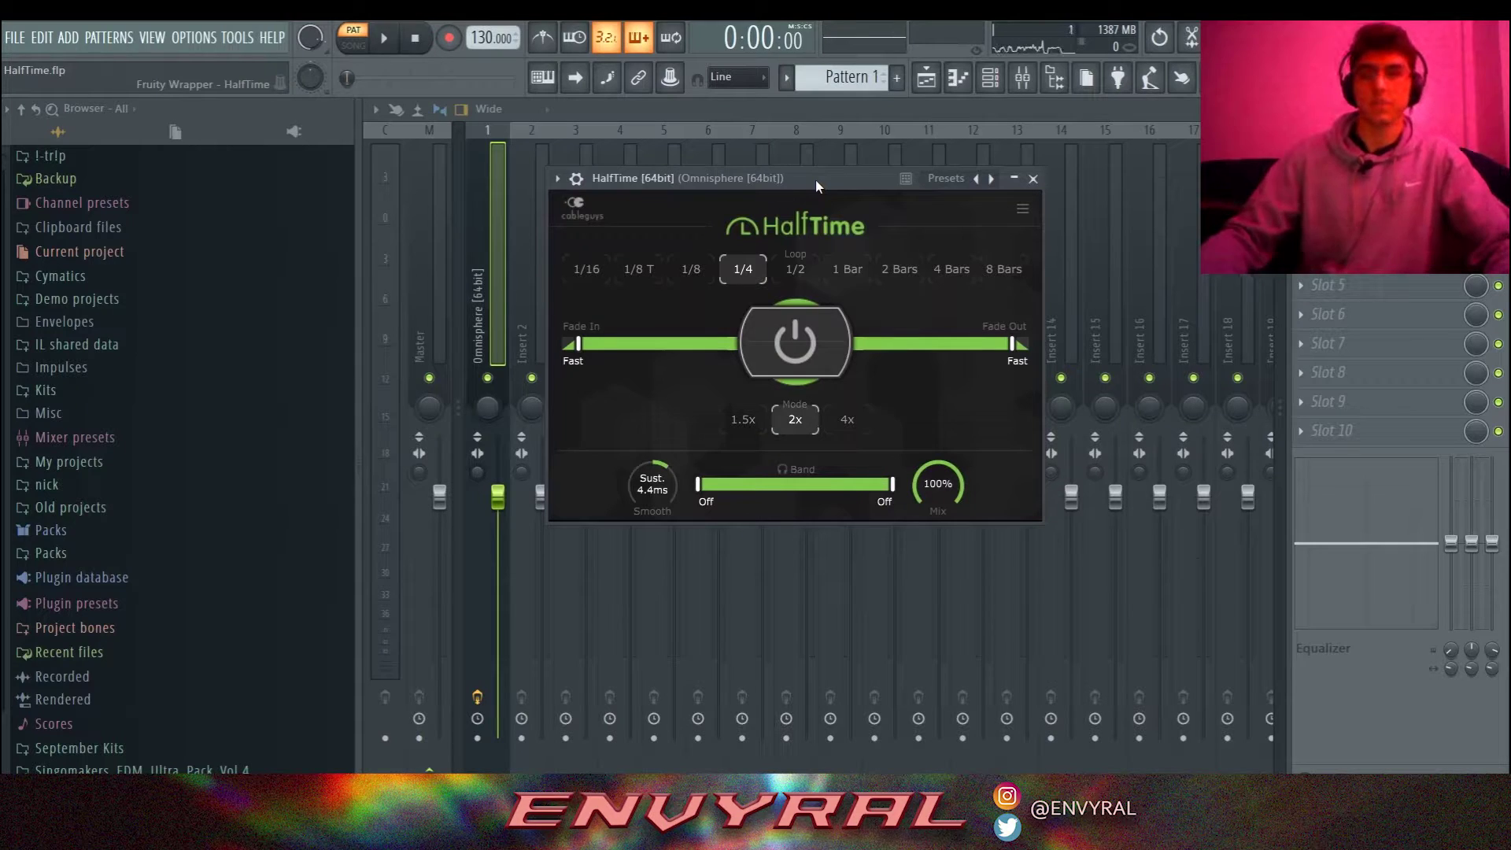
{"action": "left_click_drag", "start_coordinate": [866, 181], "coordinate": [834, 262]}
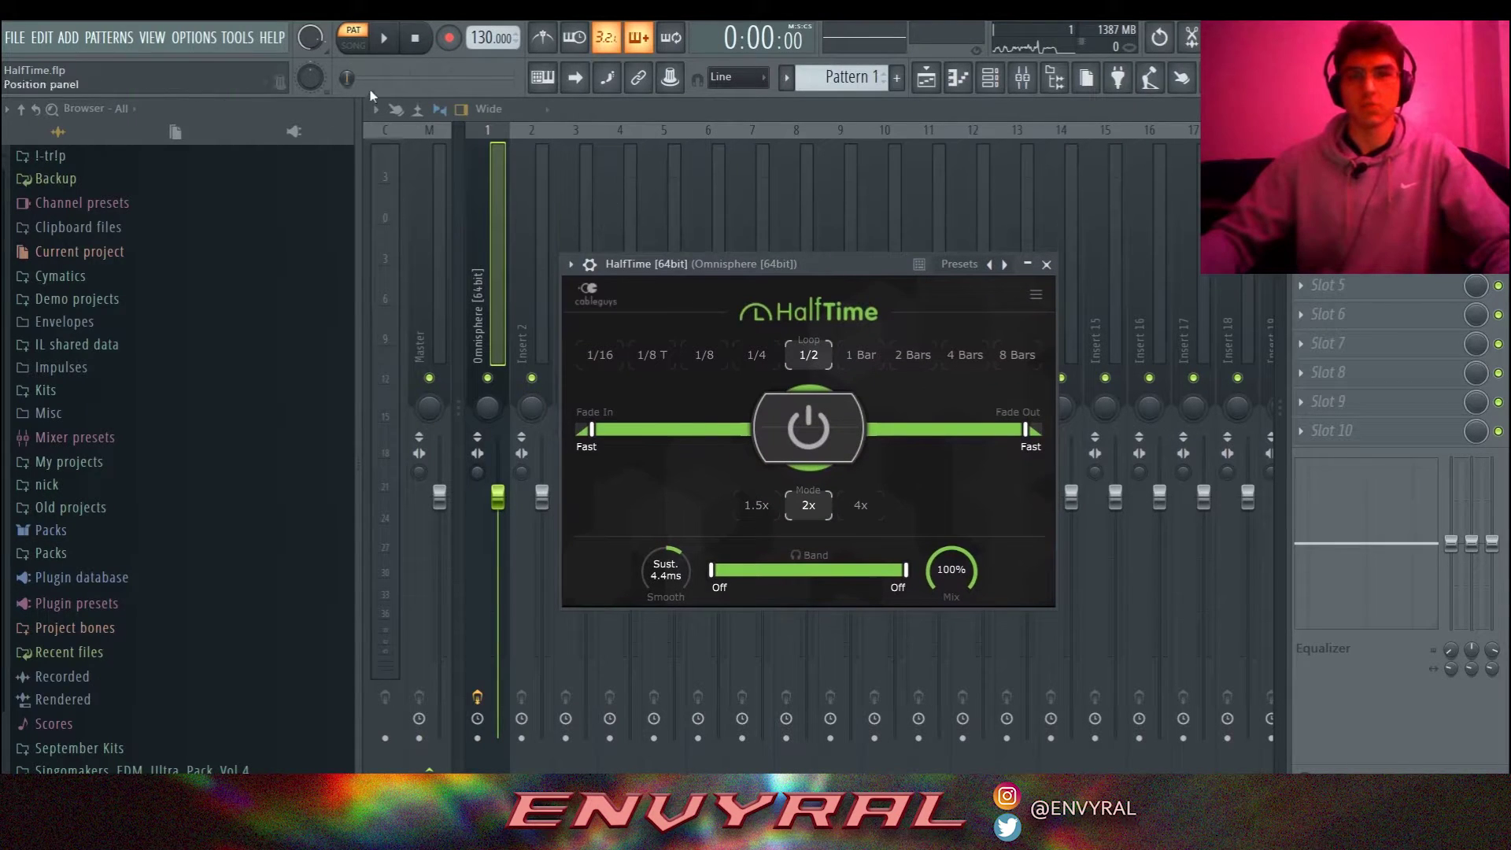
Try HalfTime's 1/4 and 1/8 loop lengths and its 4x mode.
{"action": "left_click", "coordinate": [766, 360]}
{"action": "left_click", "coordinate": [697, 360]}
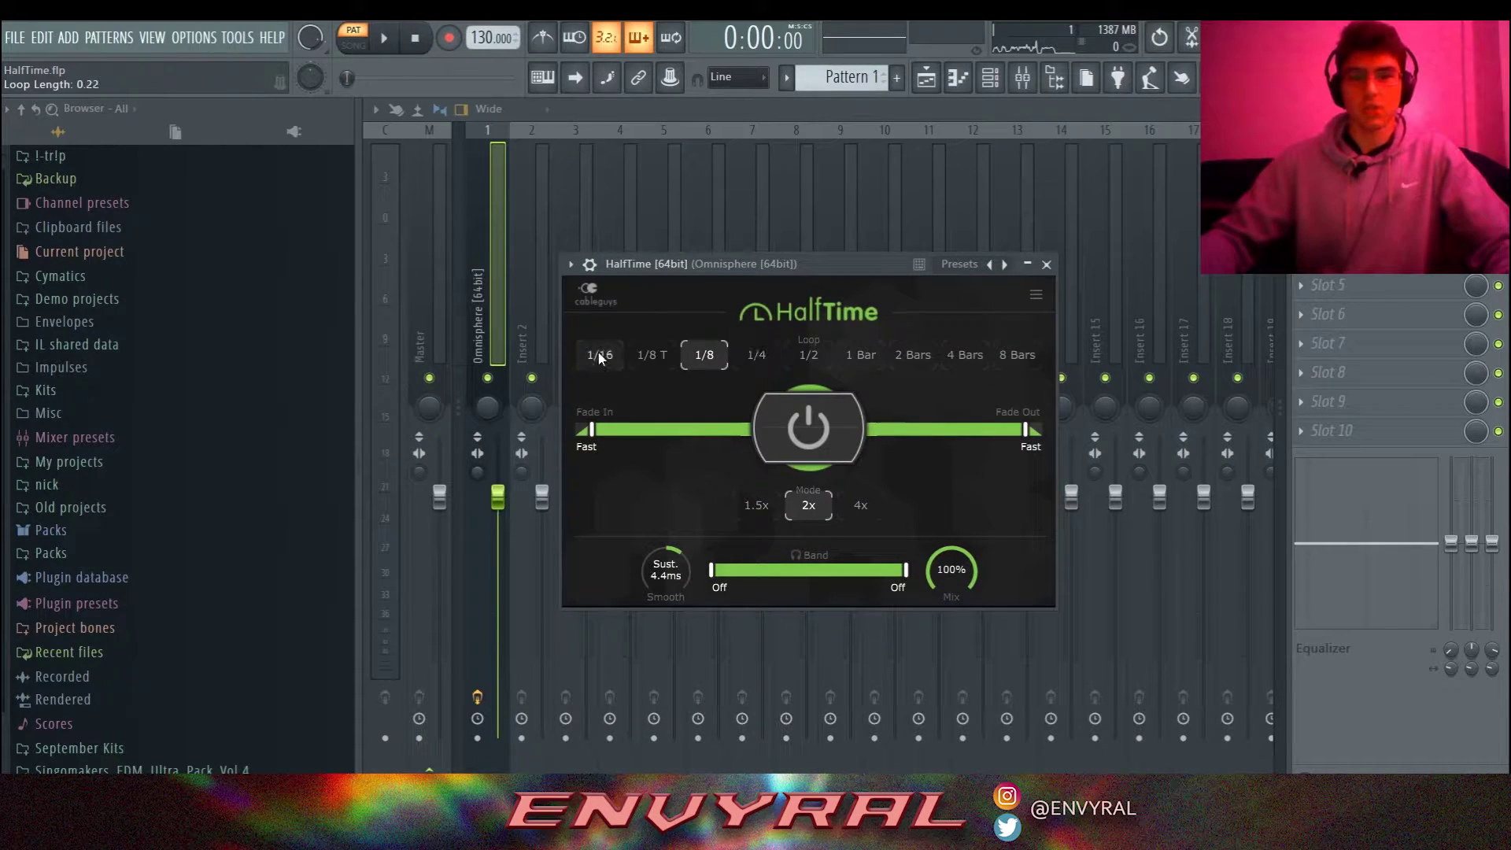
{"action": "left_click_drag", "start_coordinate": [820, 277], "coordinate": [843, 226]}
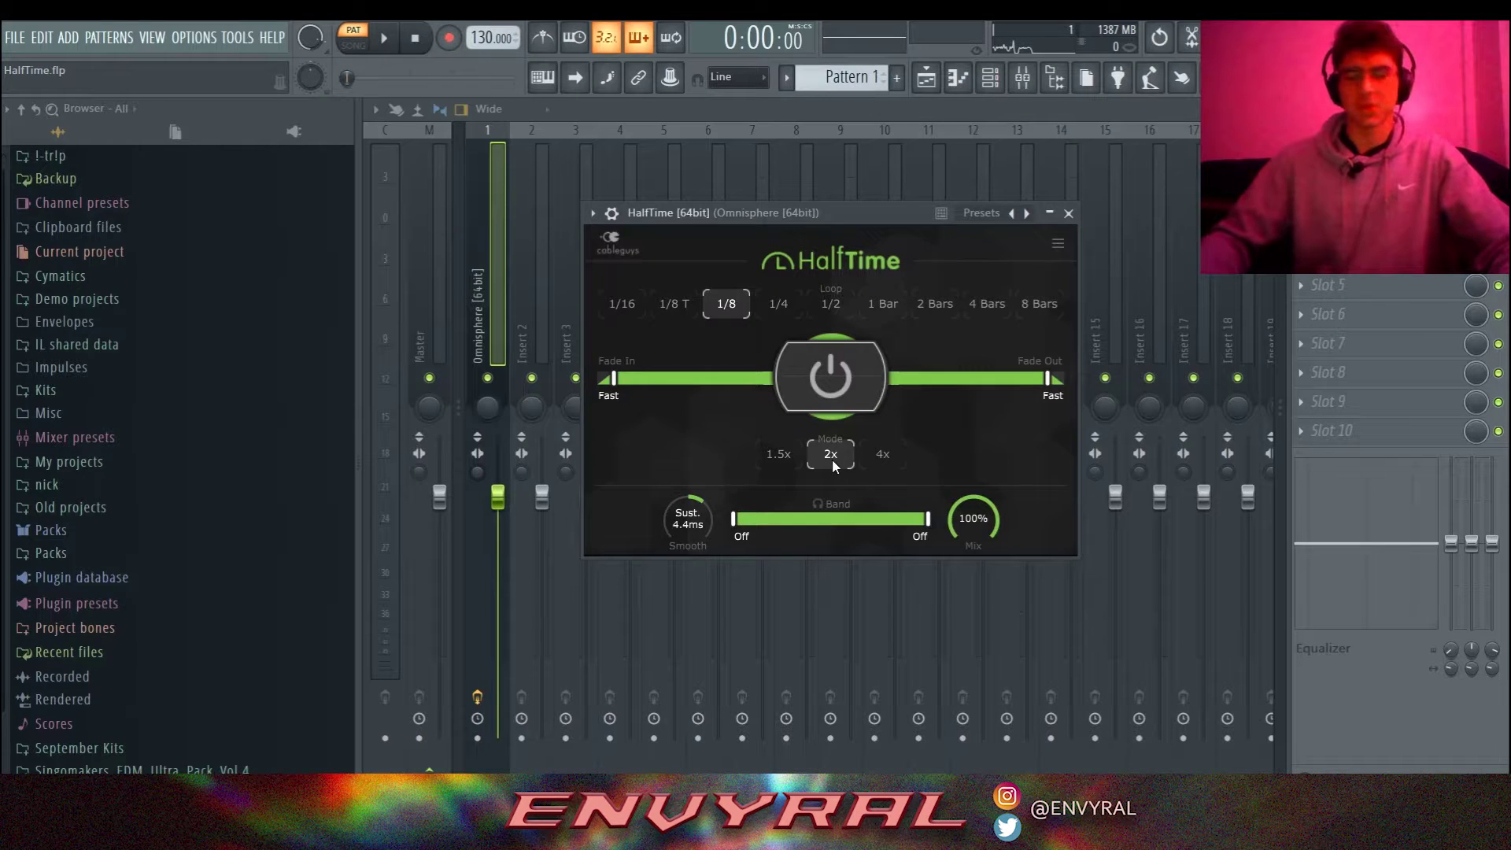
{"action": "left_click", "coordinate": [905, 460]}
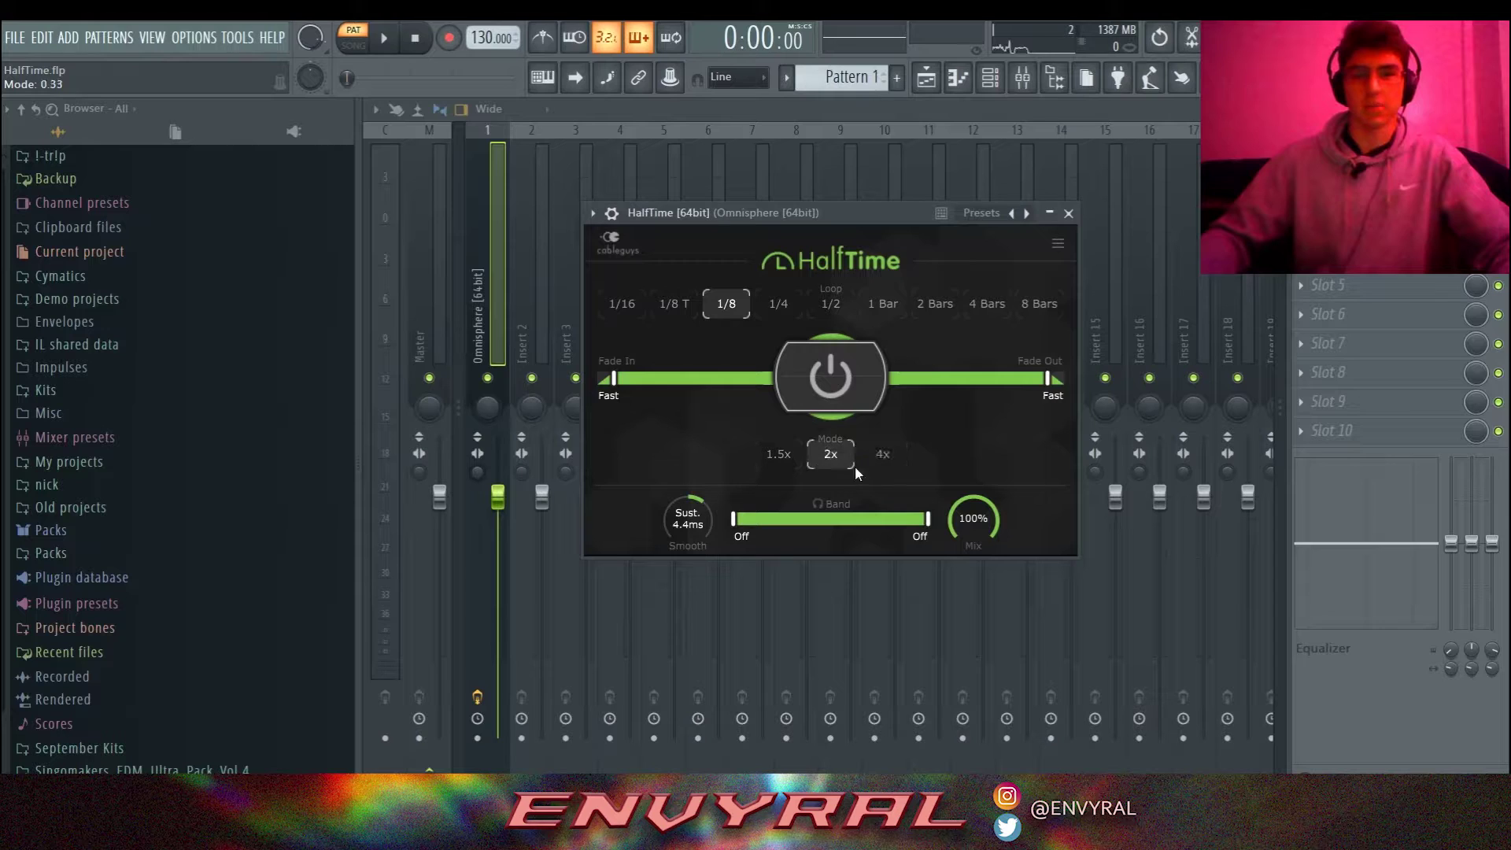
Set HalfTime's loop length to 1/2 and play back the melody while viewing its notes in the piano roll.
{"action": "left_click", "coordinate": [829, 306]}
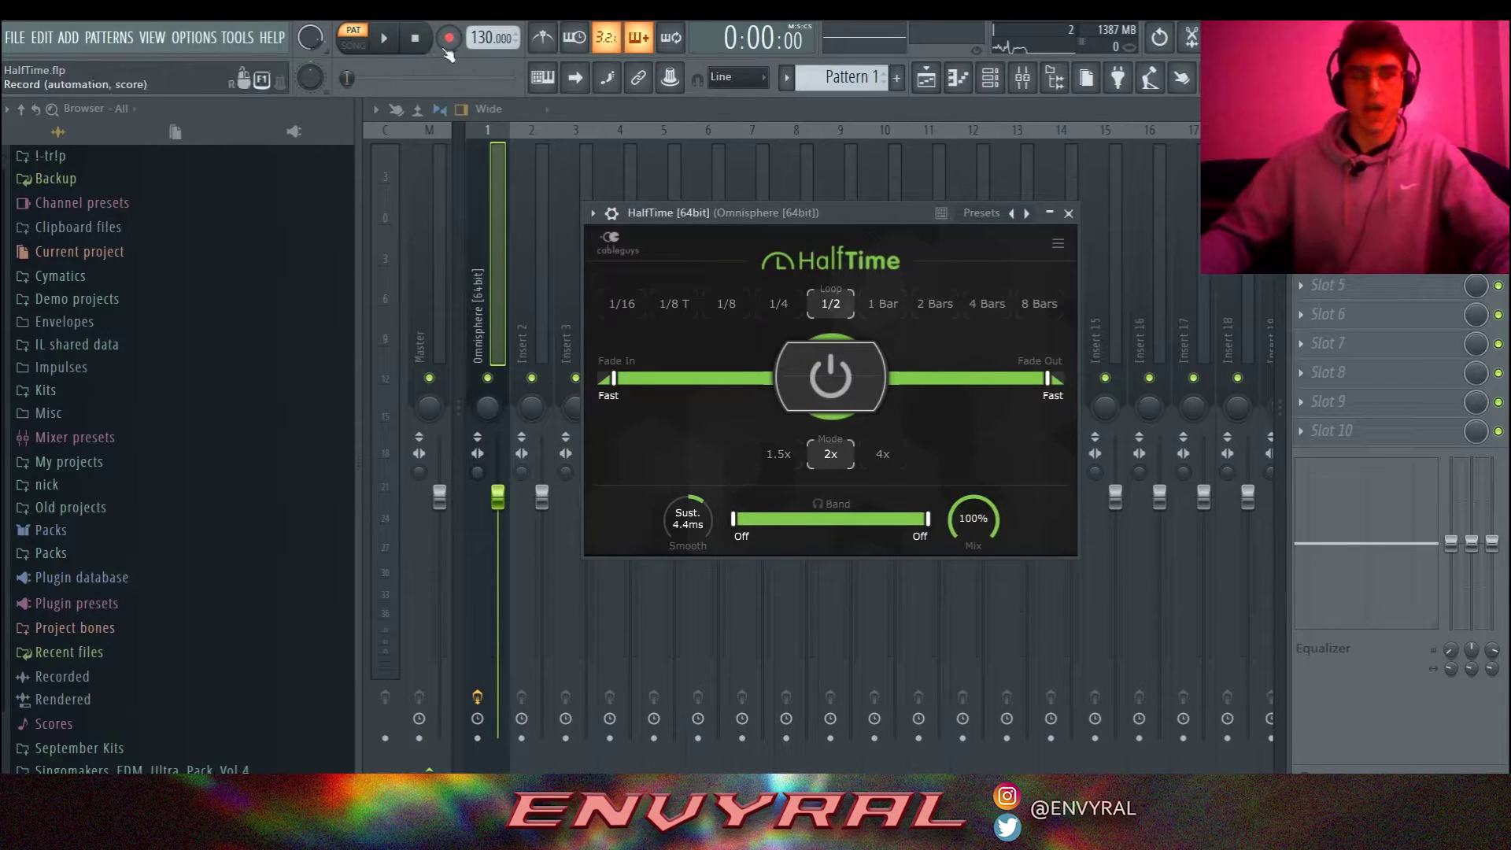
{"action": "key", "text": "space"}
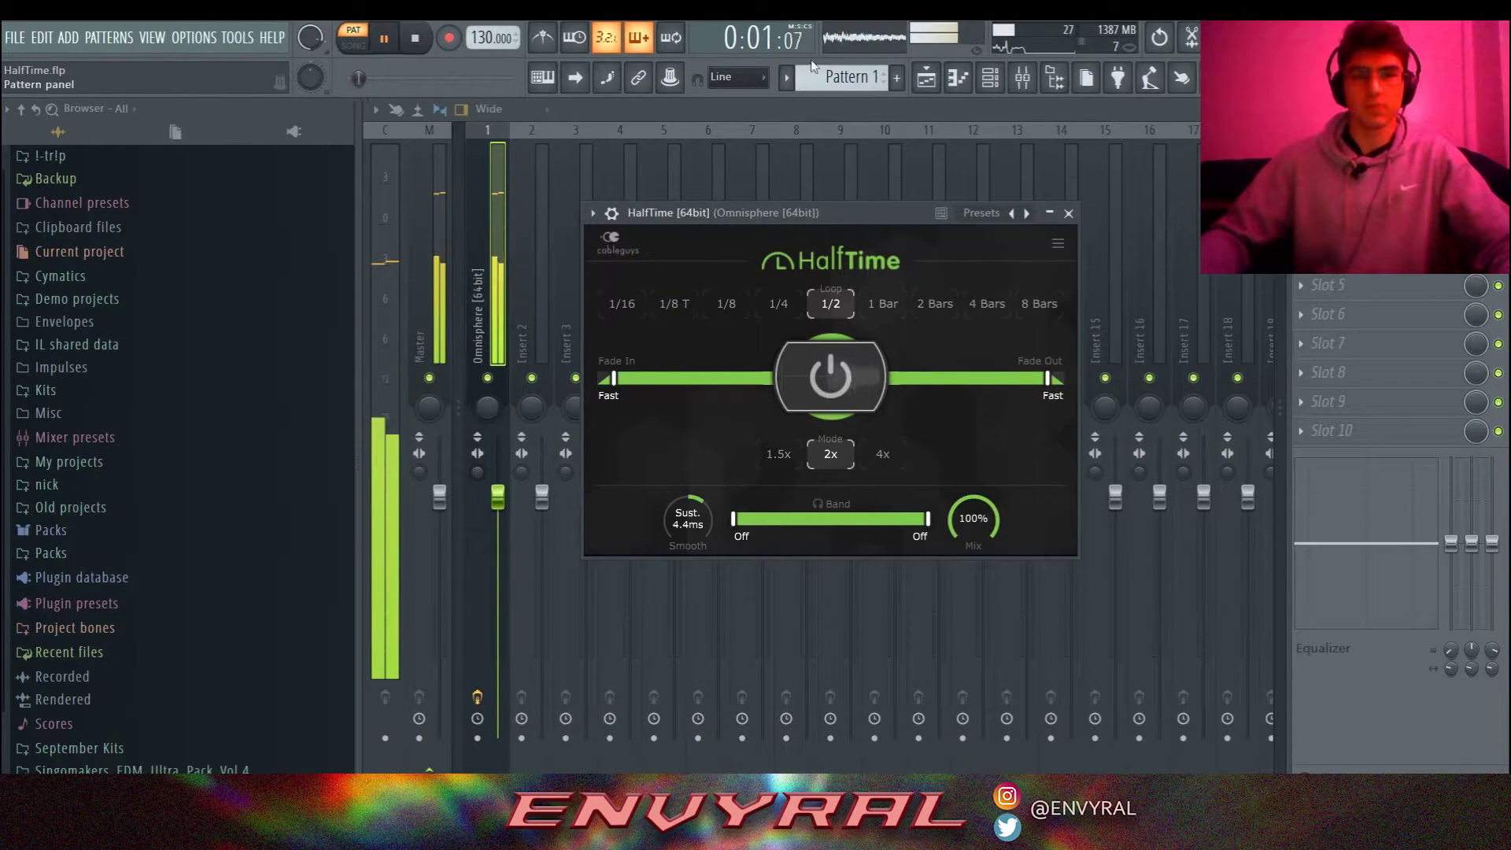
{"action": "left_click", "coordinate": [1004, 82]}
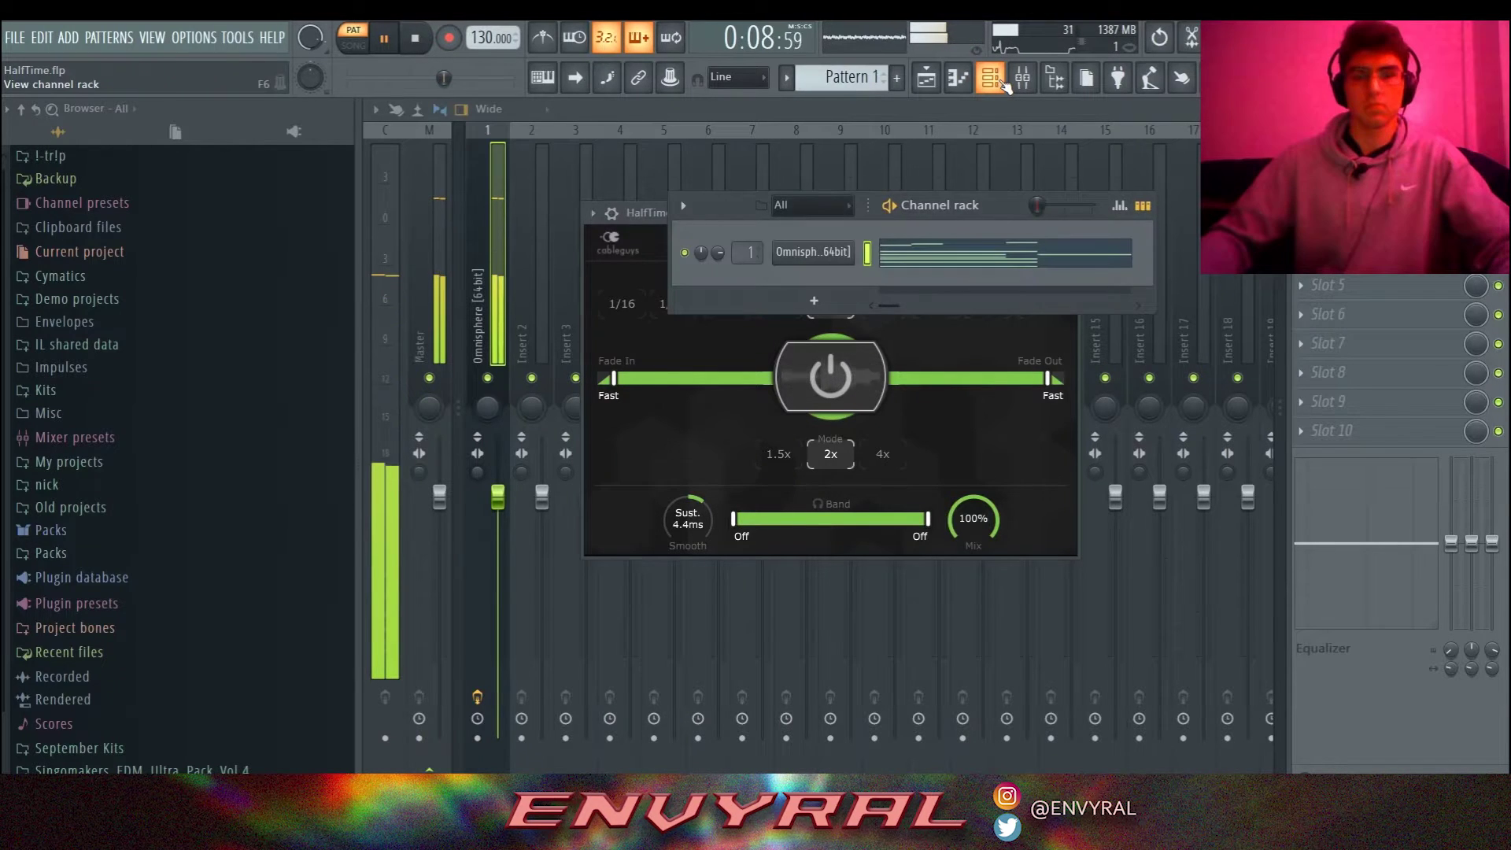
{"action": "left_click", "coordinate": [1004, 256]}
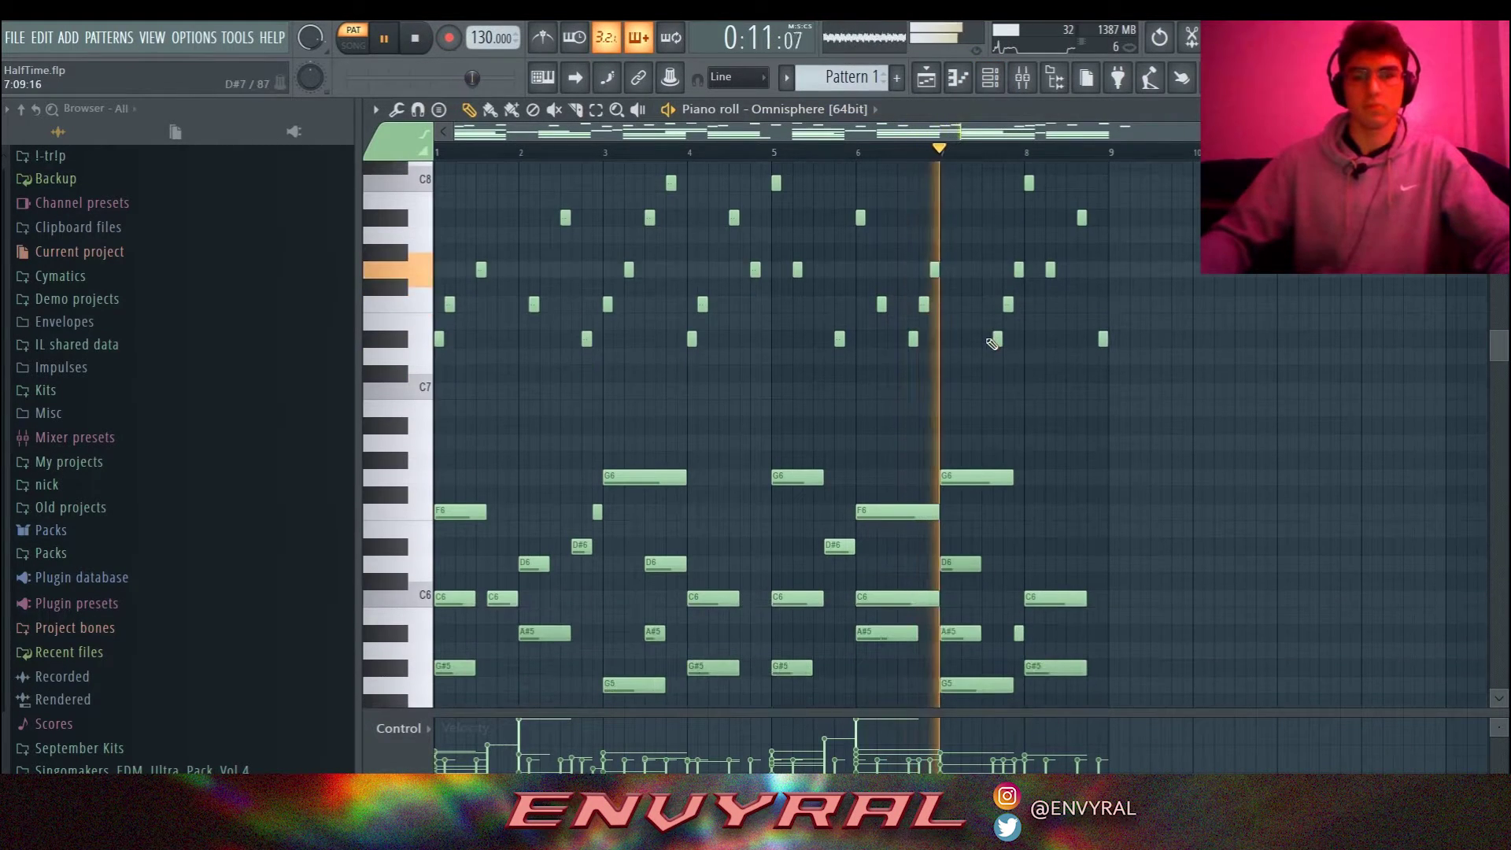
{"action": "scroll", "coordinate": [992, 346], "scroll_direction": "down", "scroll_amount": 1}
{"action": "scroll", "coordinate": [1000, 343], "scroll_direction": "up", "scroll_amount": 3}
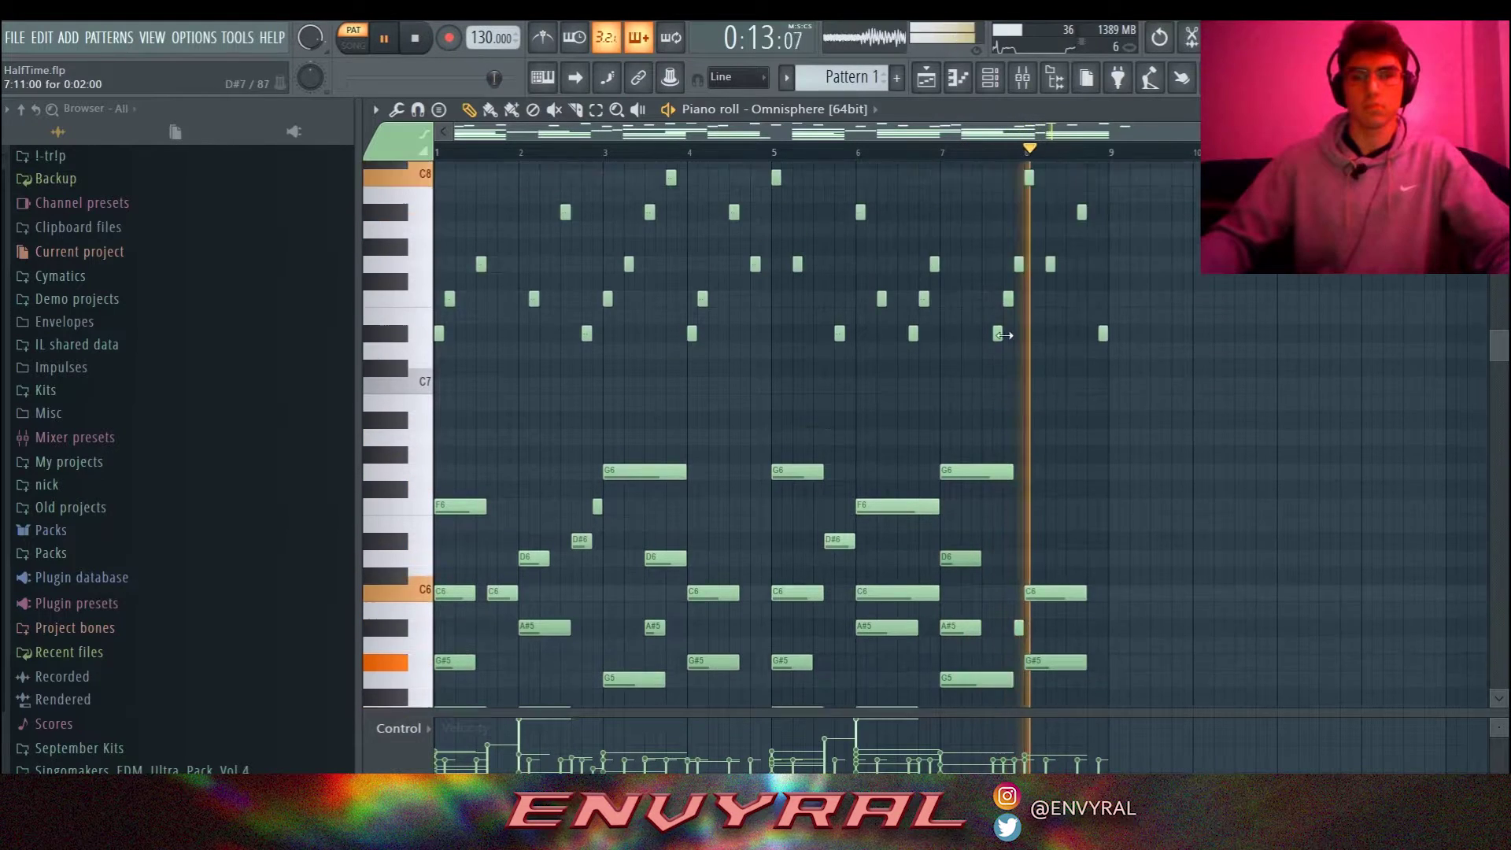
{"action": "key", "text": "space"}
Reopen the HalfTime effect from the Omnisphere mixer track.
{"action": "left_click", "coordinate": [1021, 77]}
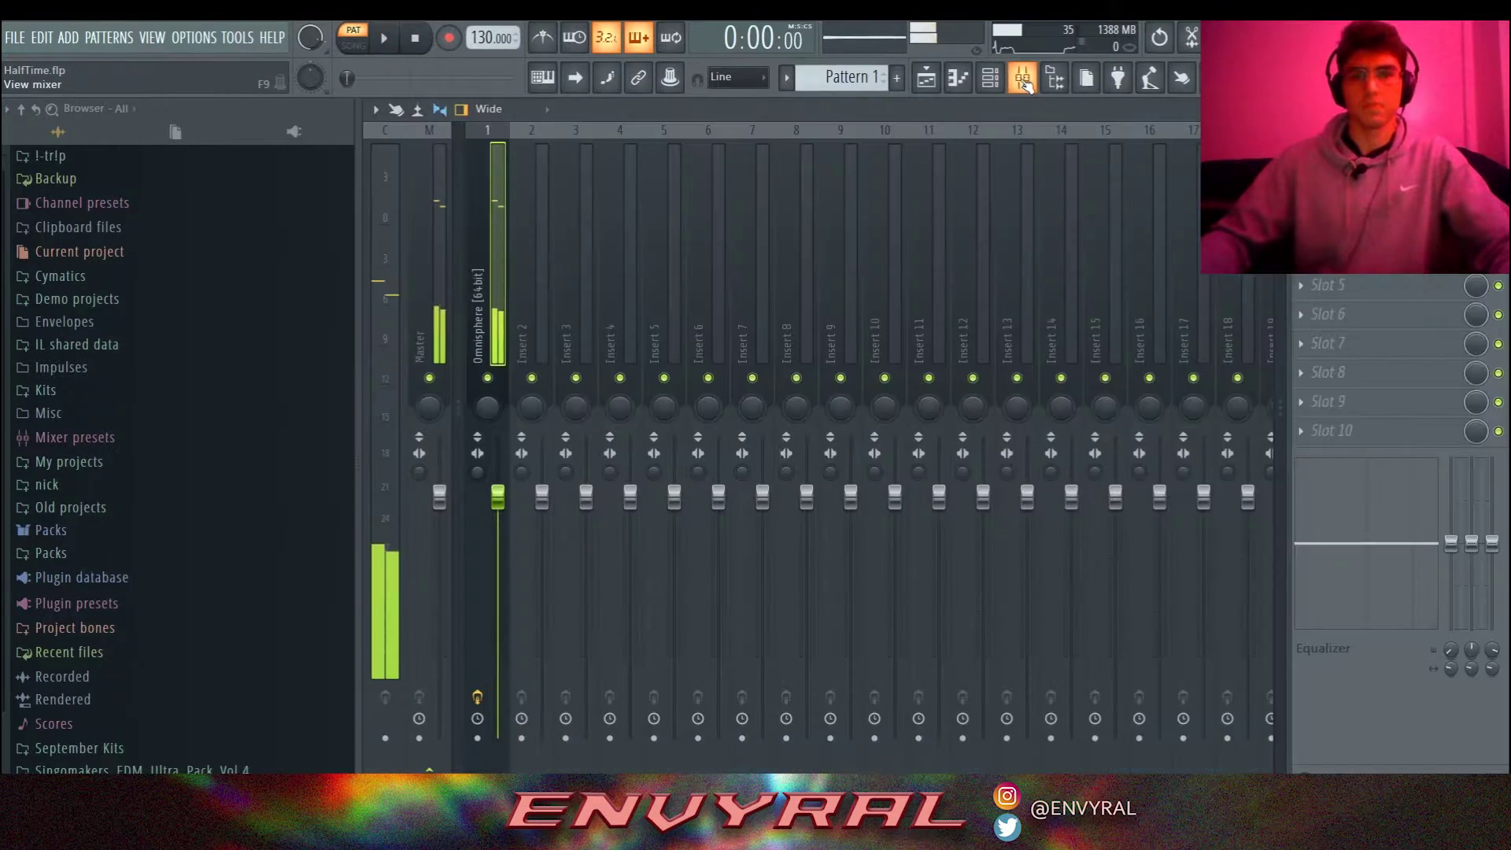
{"action": "left_click", "coordinate": [1378, 169]}
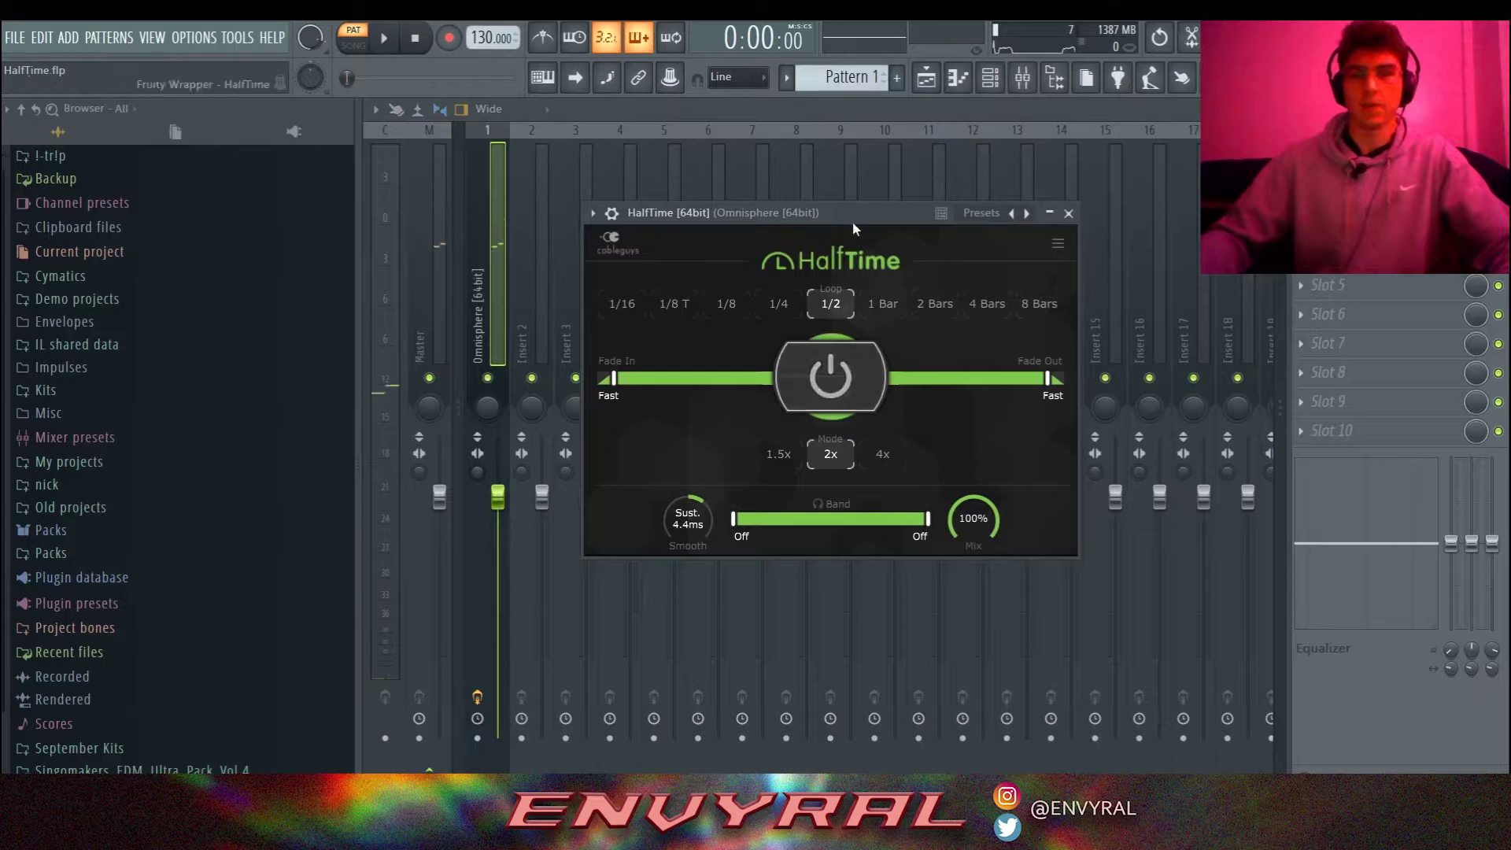
{"action": "left_click_drag", "start_coordinate": [854, 223], "coordinate": [883, 250]}
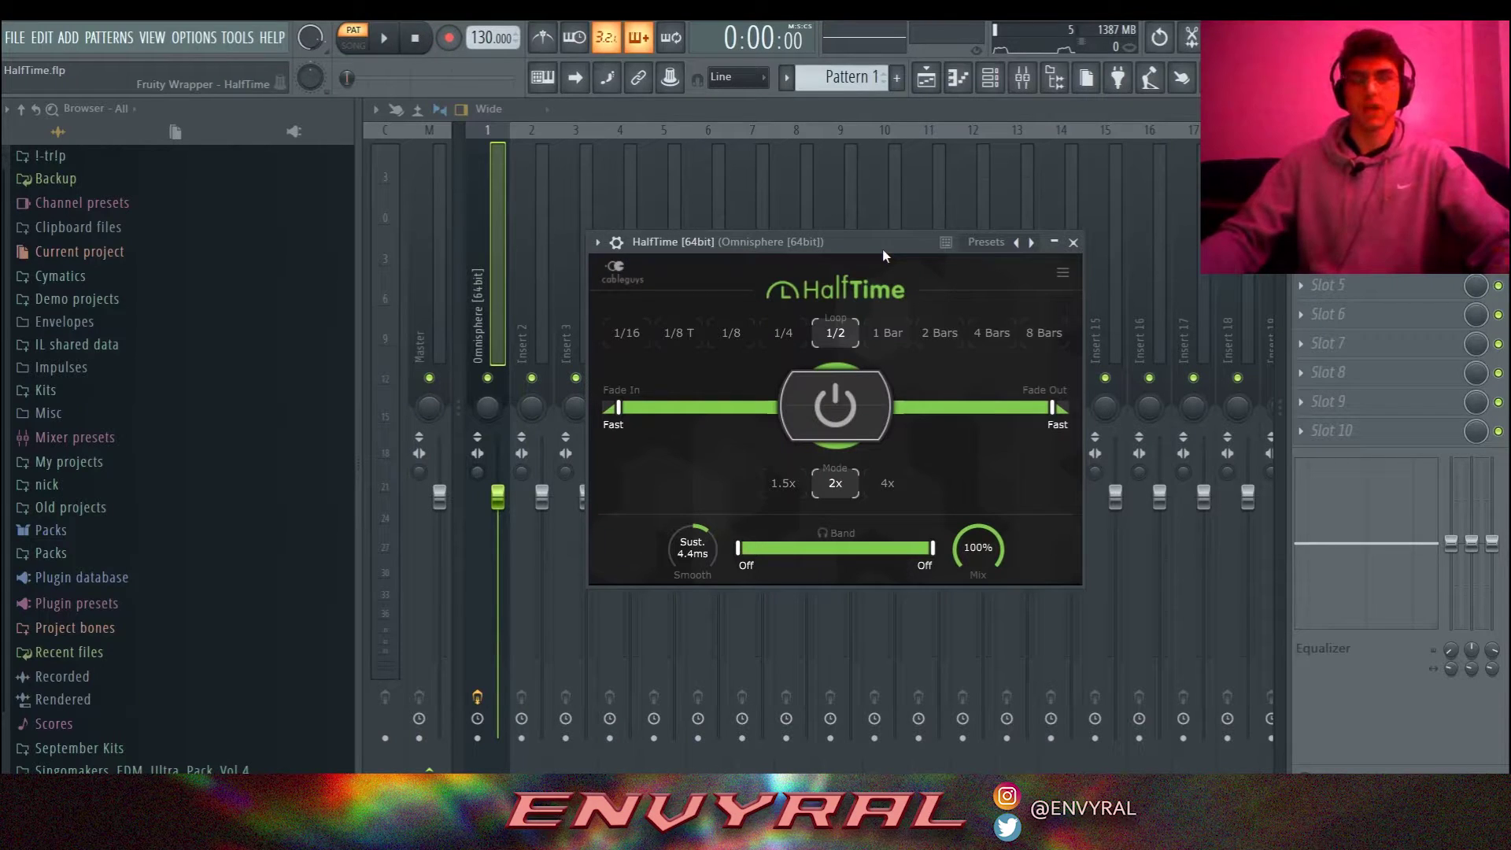
Try a 1 Bar loop length in HalfTime and play back the melody with it.
{"action": "left_click", "coordinate": [889, 337]}
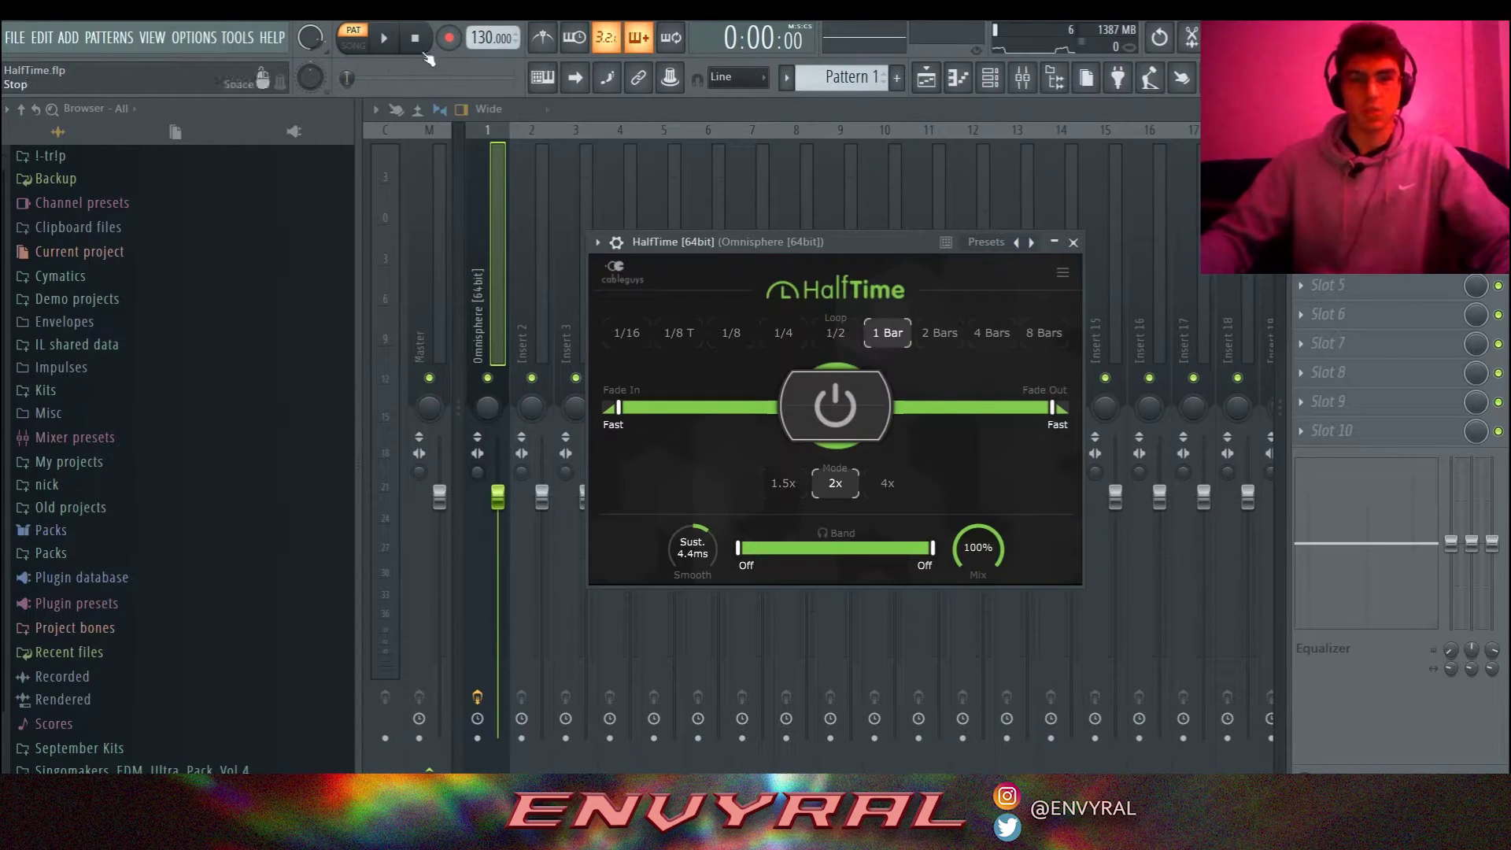
{"action": "left_click", "coordinate": [385, 43]}
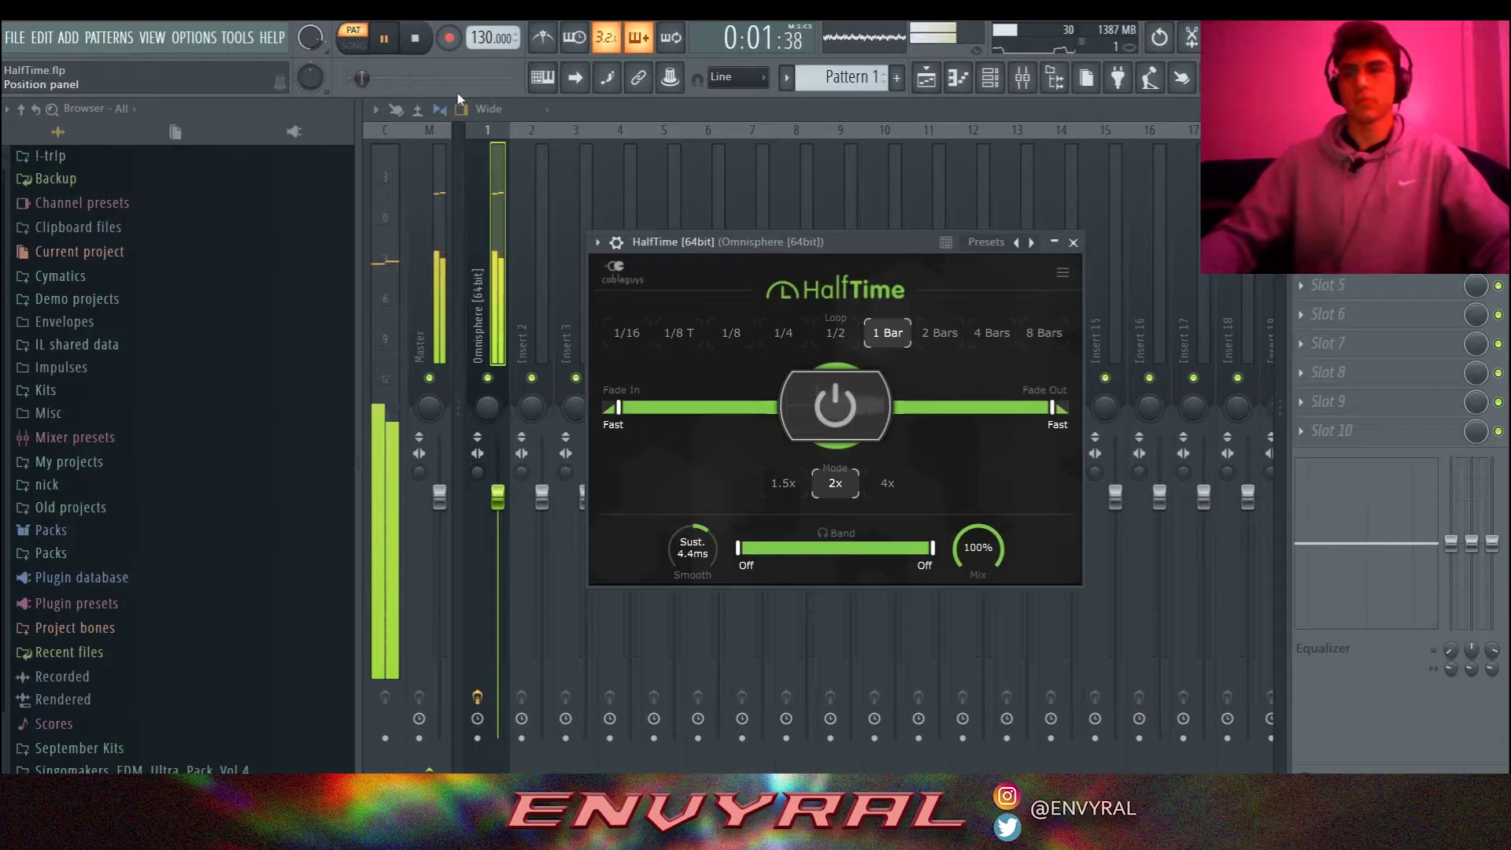
{"action": "left_click_drag", "start_coordinate": [858, 242], "coordinate": [852, 200]}
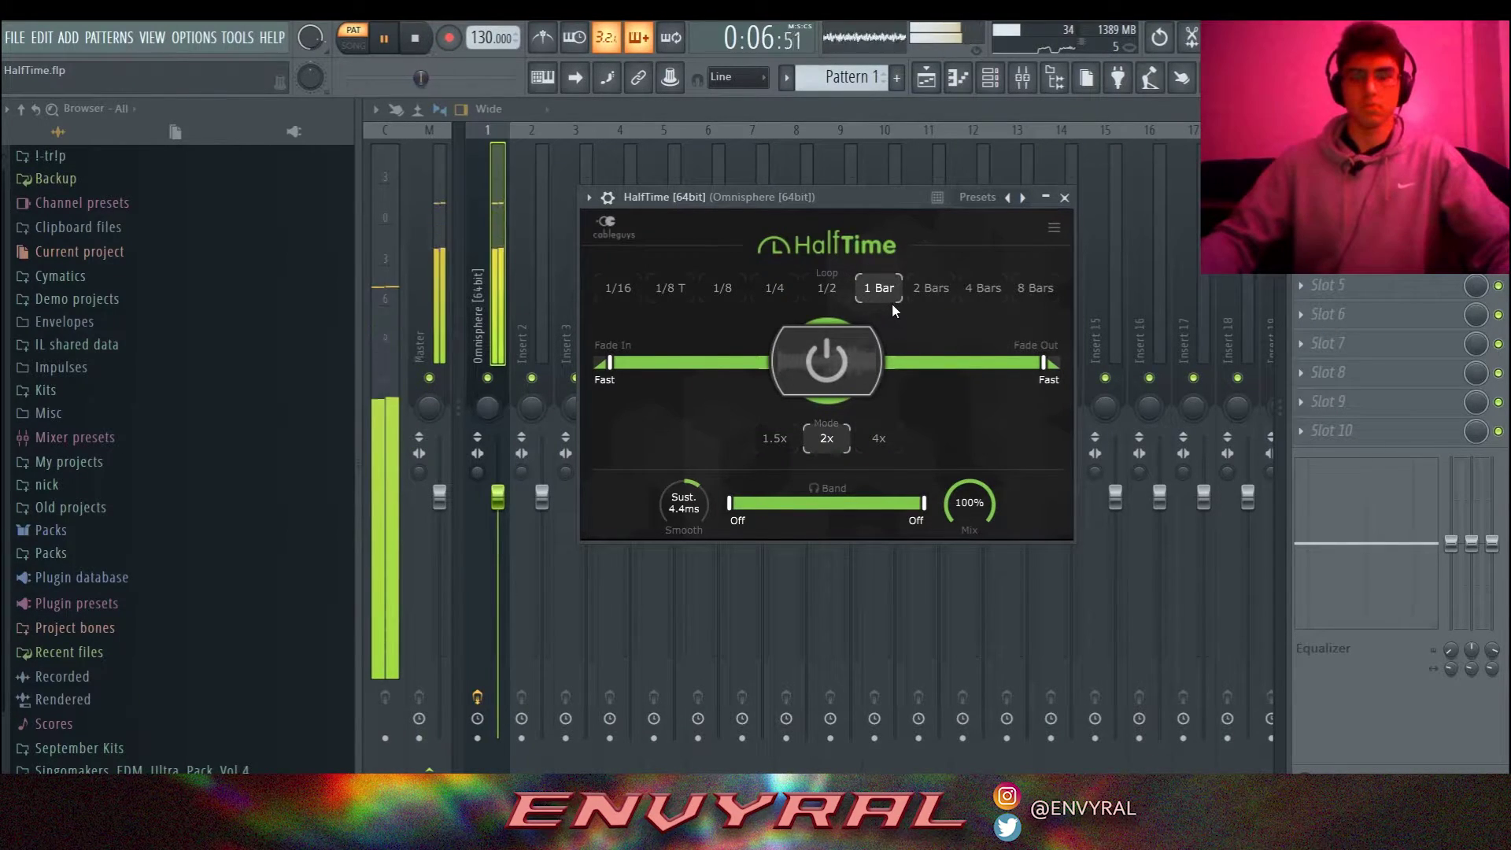
{"action": "key", "text": "space"}
Audition the melody with a 2 Bars loop length, switching HalfTime to 1/2 and 1/4 during playback.
{"action": "left_click", "coordinate": [933, 288]}
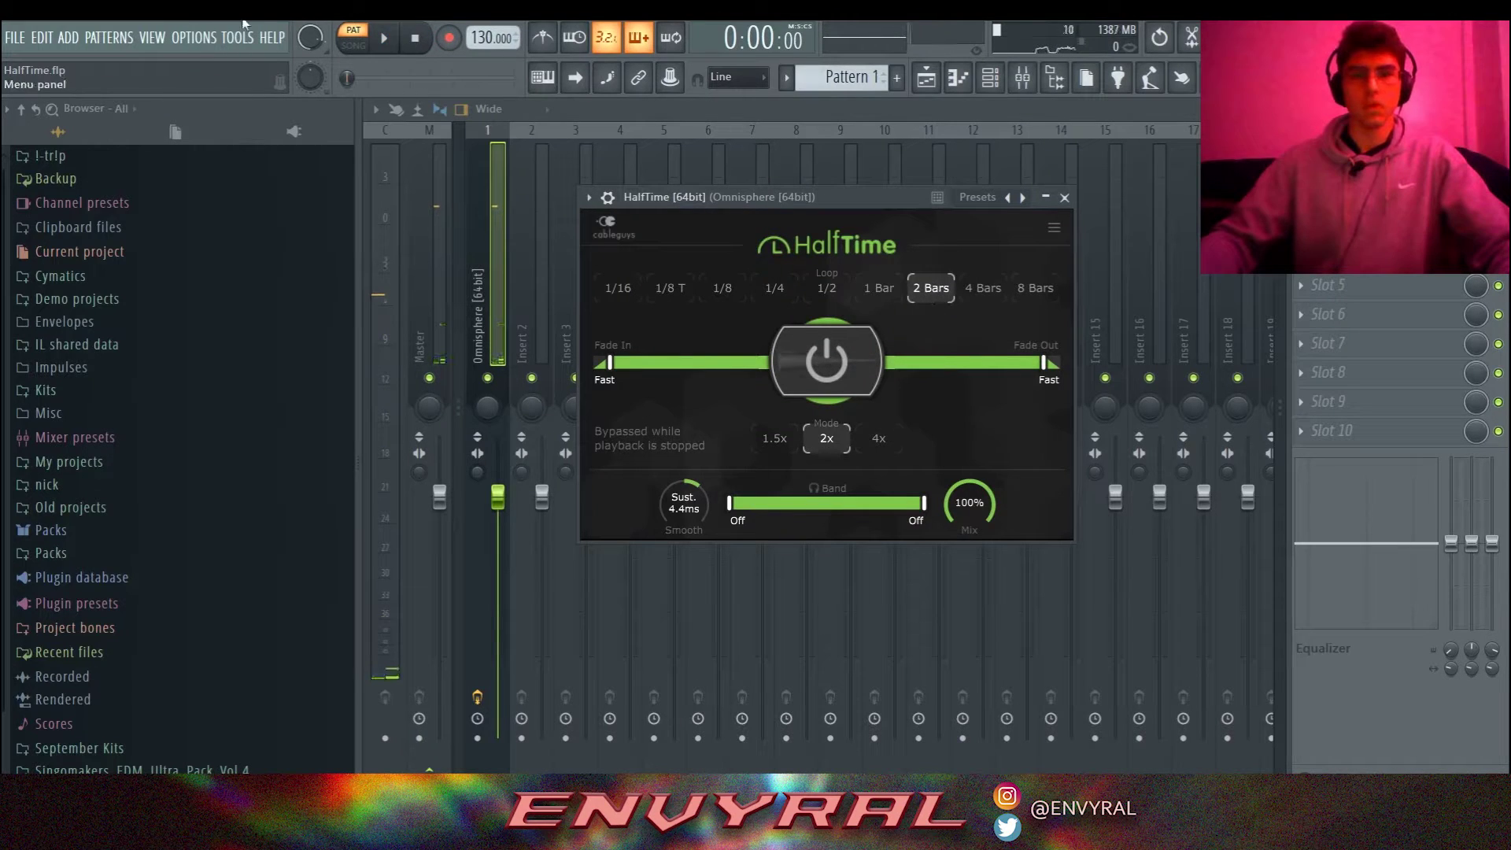
{"action": "key", "text": "space"}
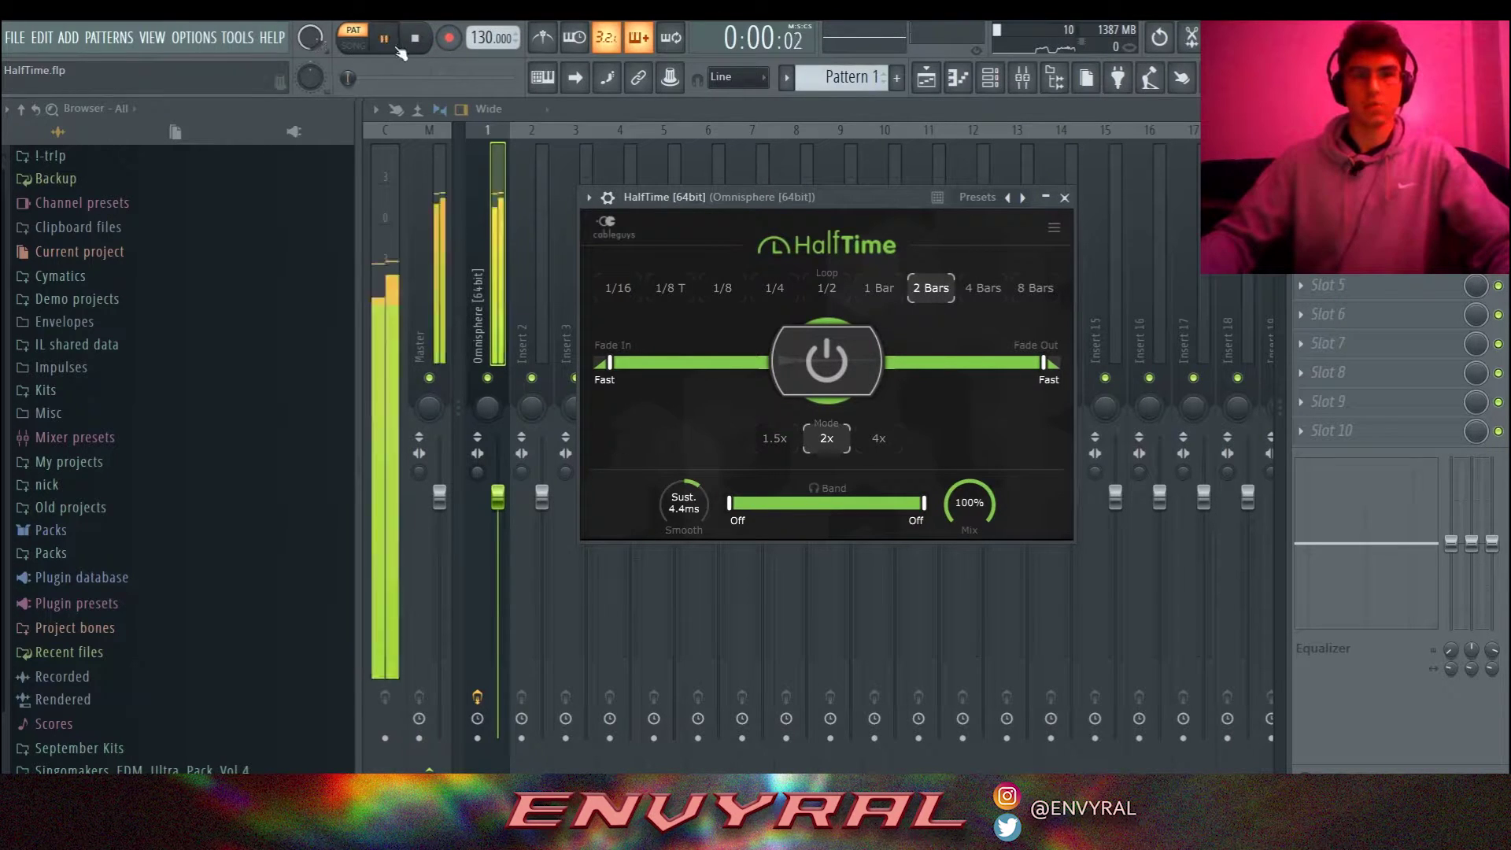
{"action": "left_click", "coordinate": [823, 286]}
{"action": "left_click", "coordinate": [782, 288]}
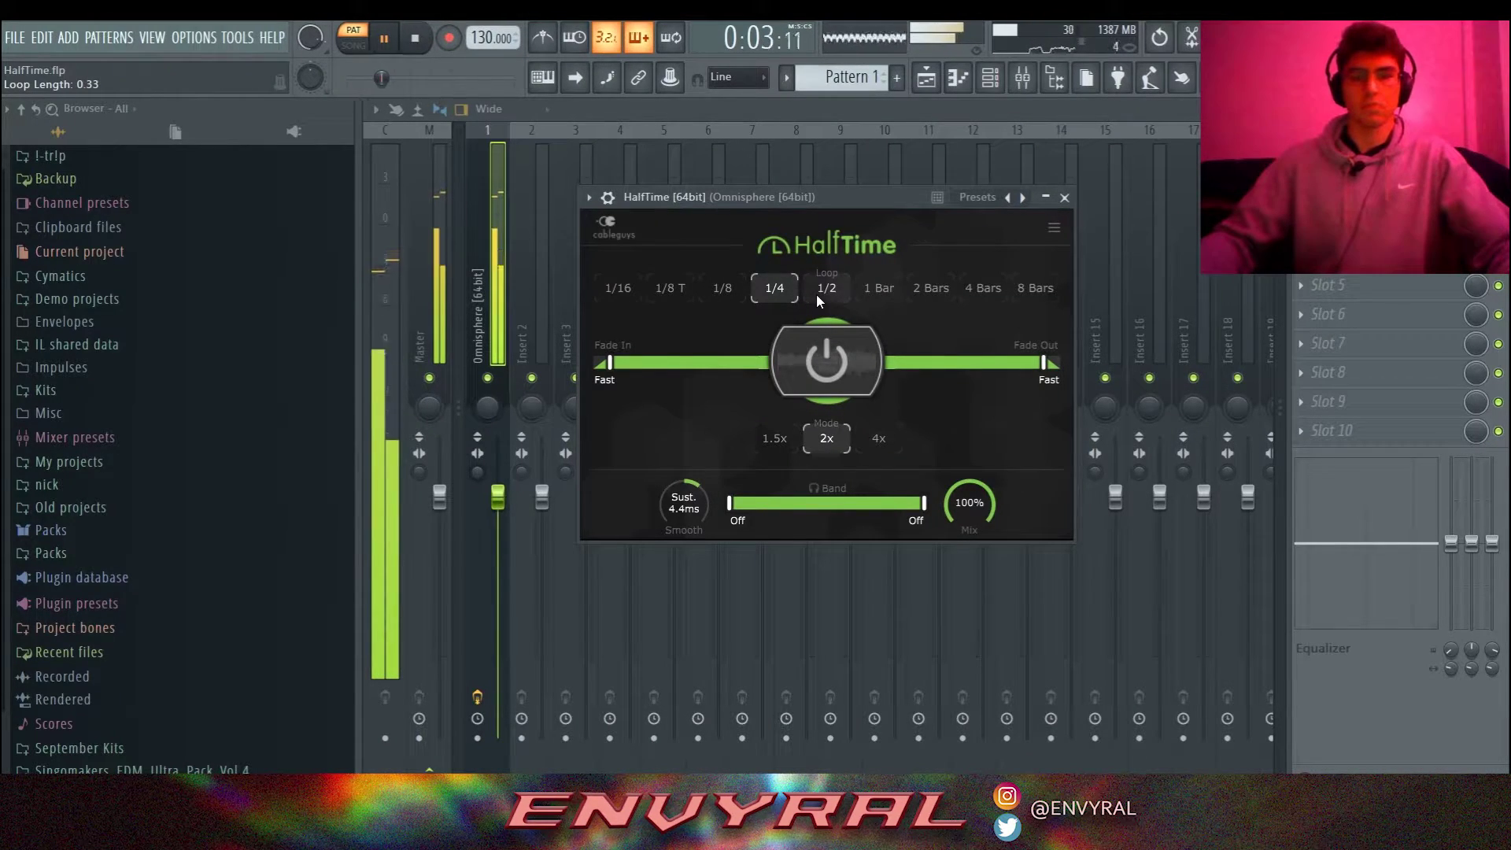
{"action": "left_click", "coordinate": [417, 38]}
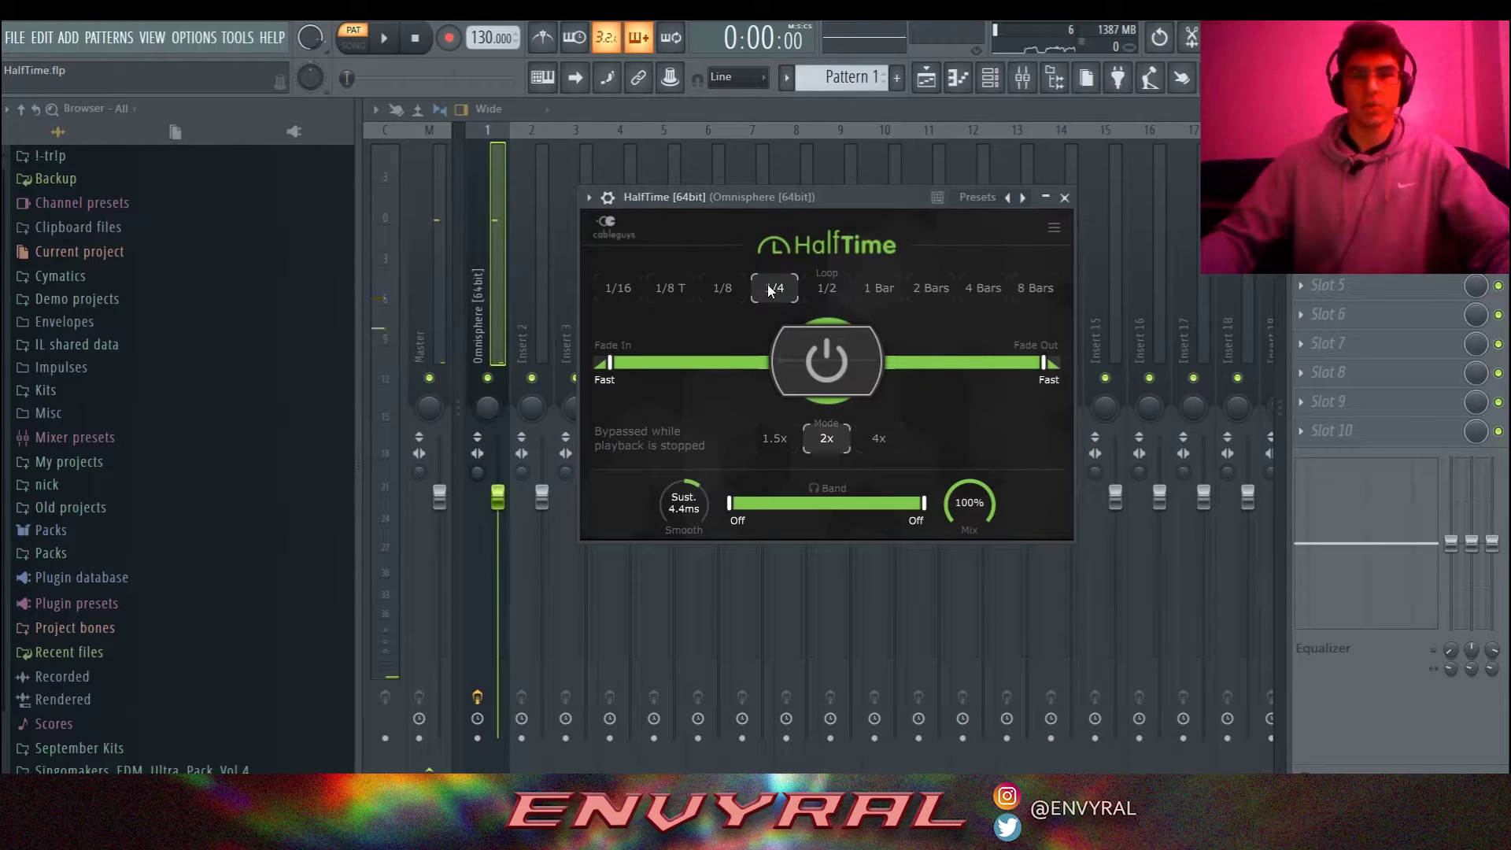
Play the melody's opening twice at the 1/4 loop length and set HalfTime's loop back to 1/2.
{"action": "left_click", "coordinate": [385, 36]}
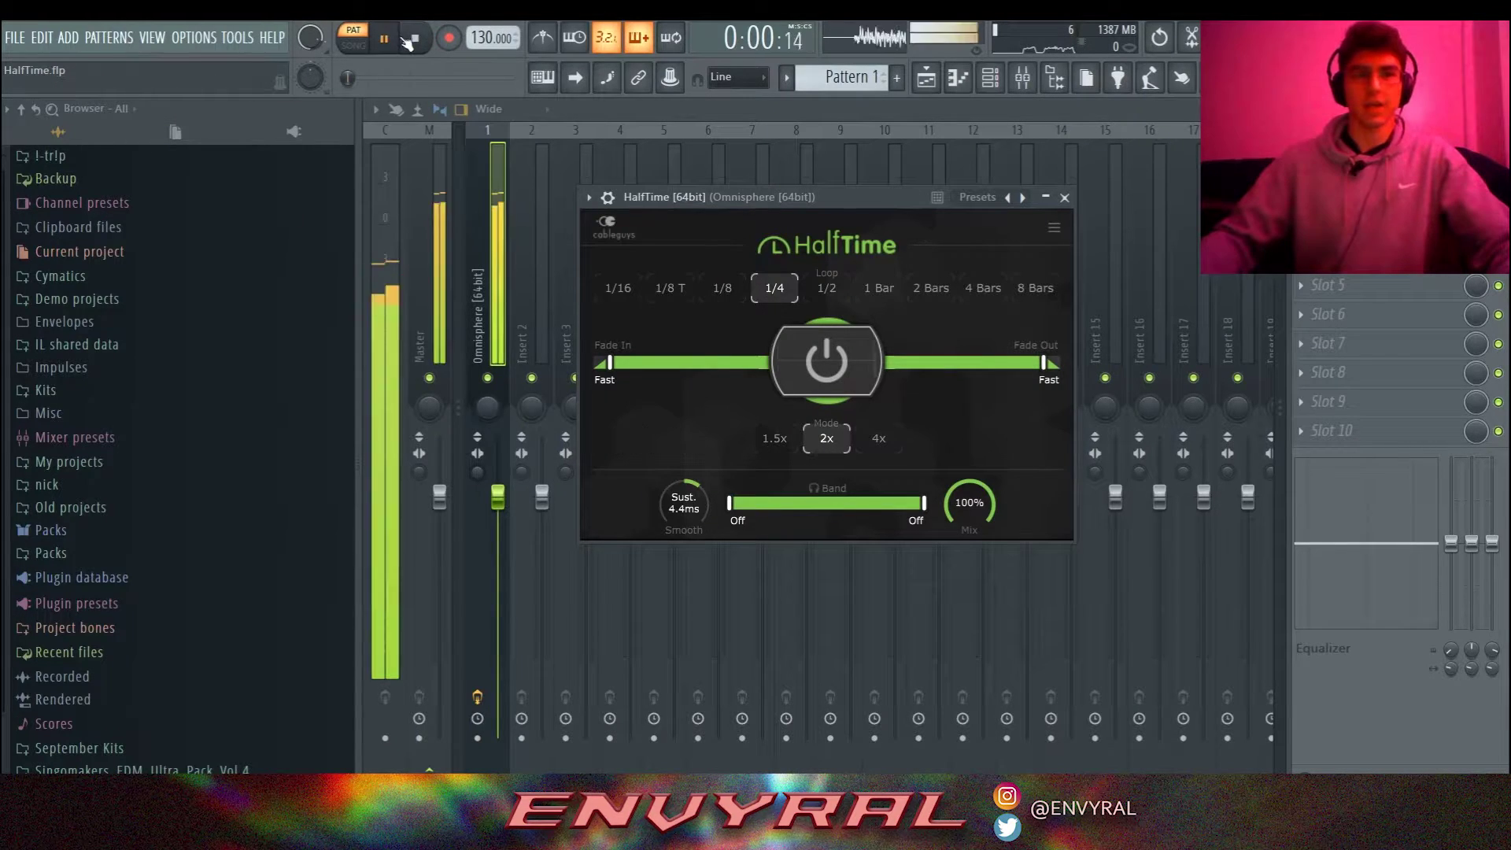
{"action": "left_click", "coordinate": [413, 39]}
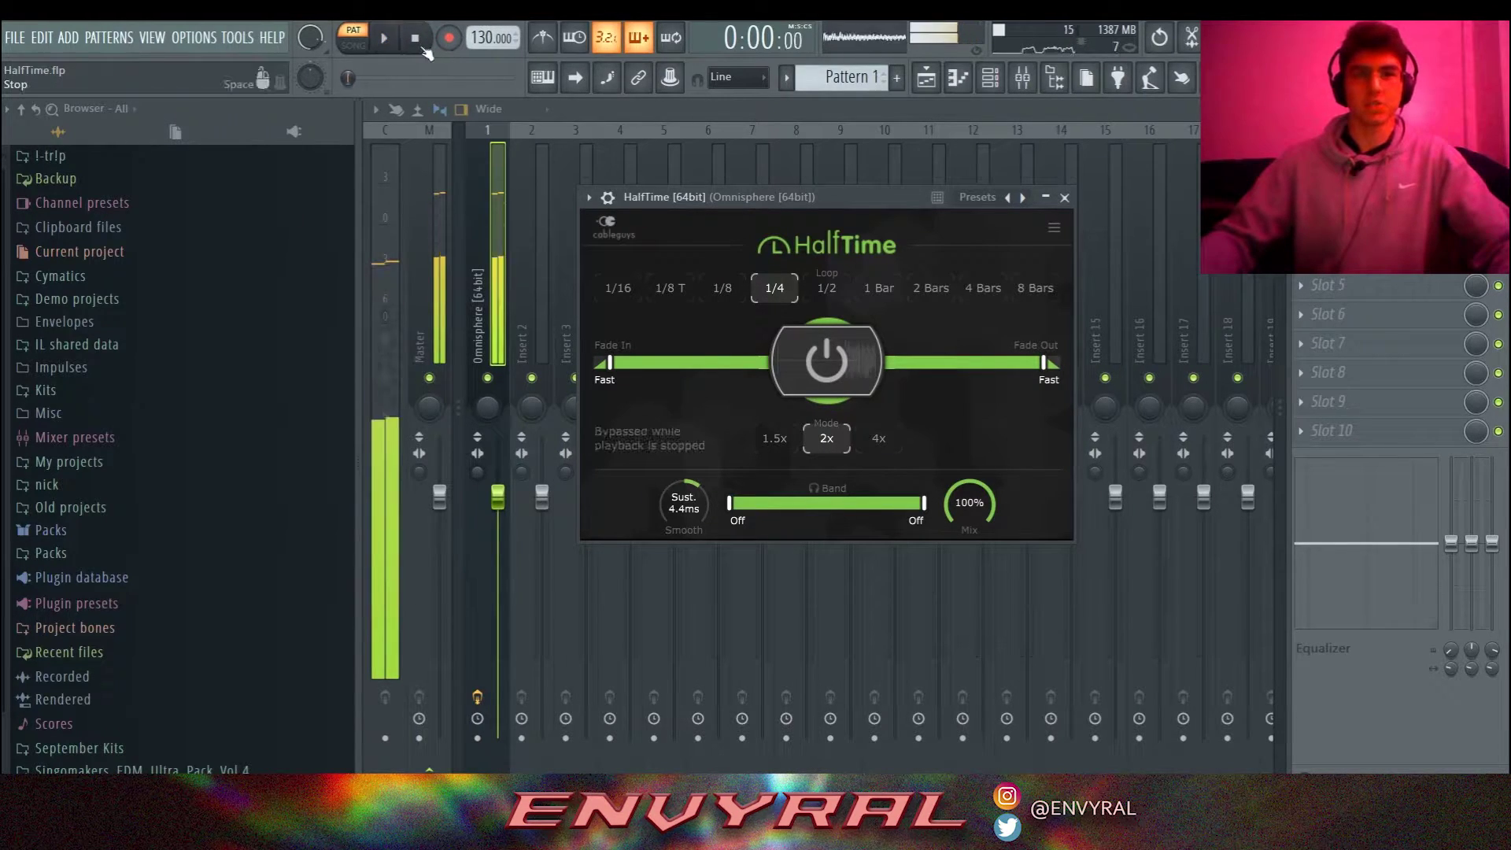
{"action": "left_click", "coordinate": [384, 43]}
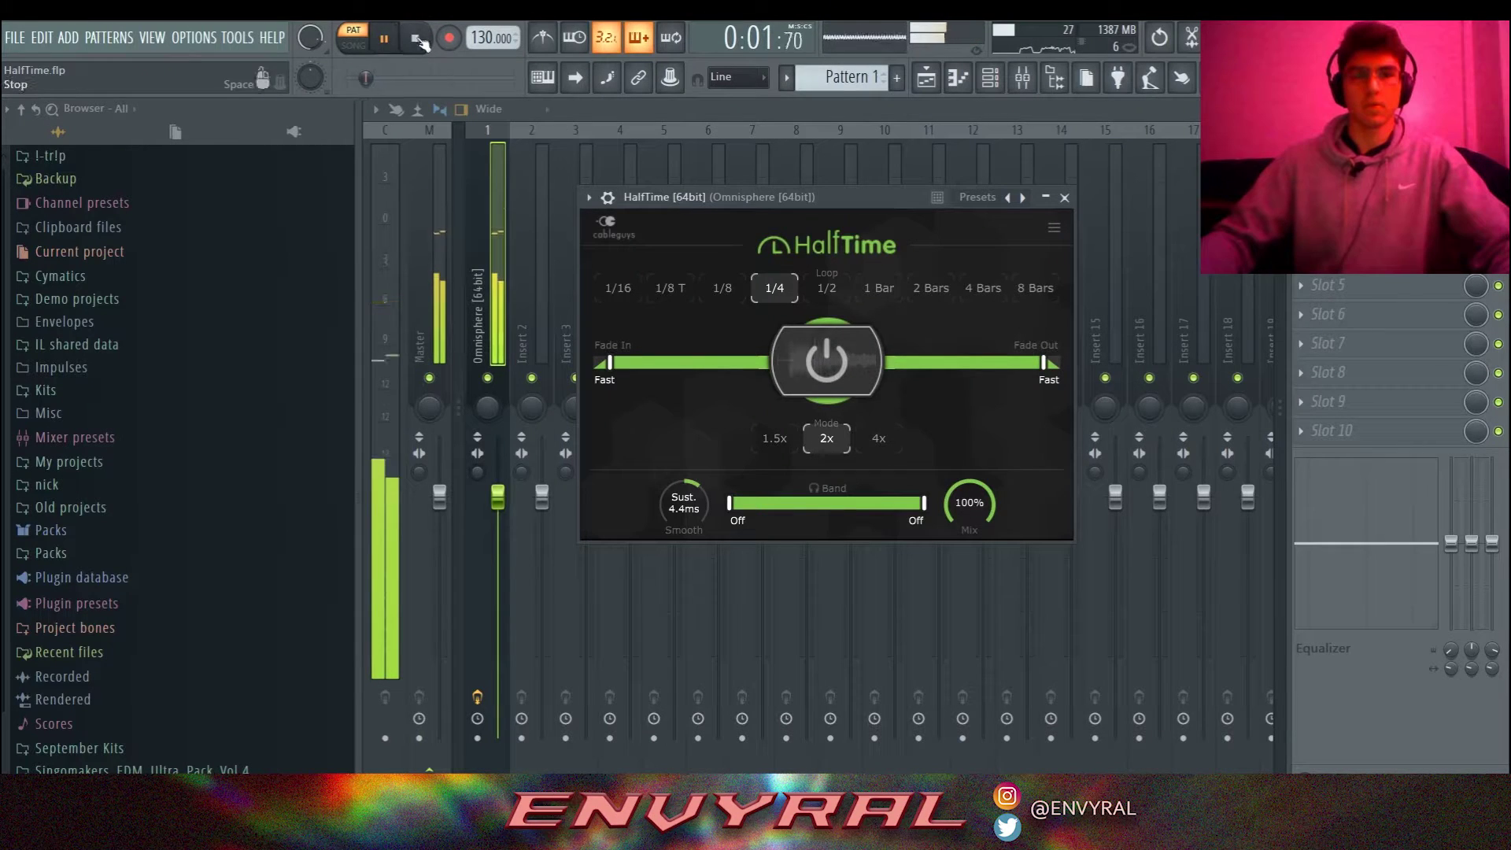
{"action": "left_click", "coordinate": [416, 39]}
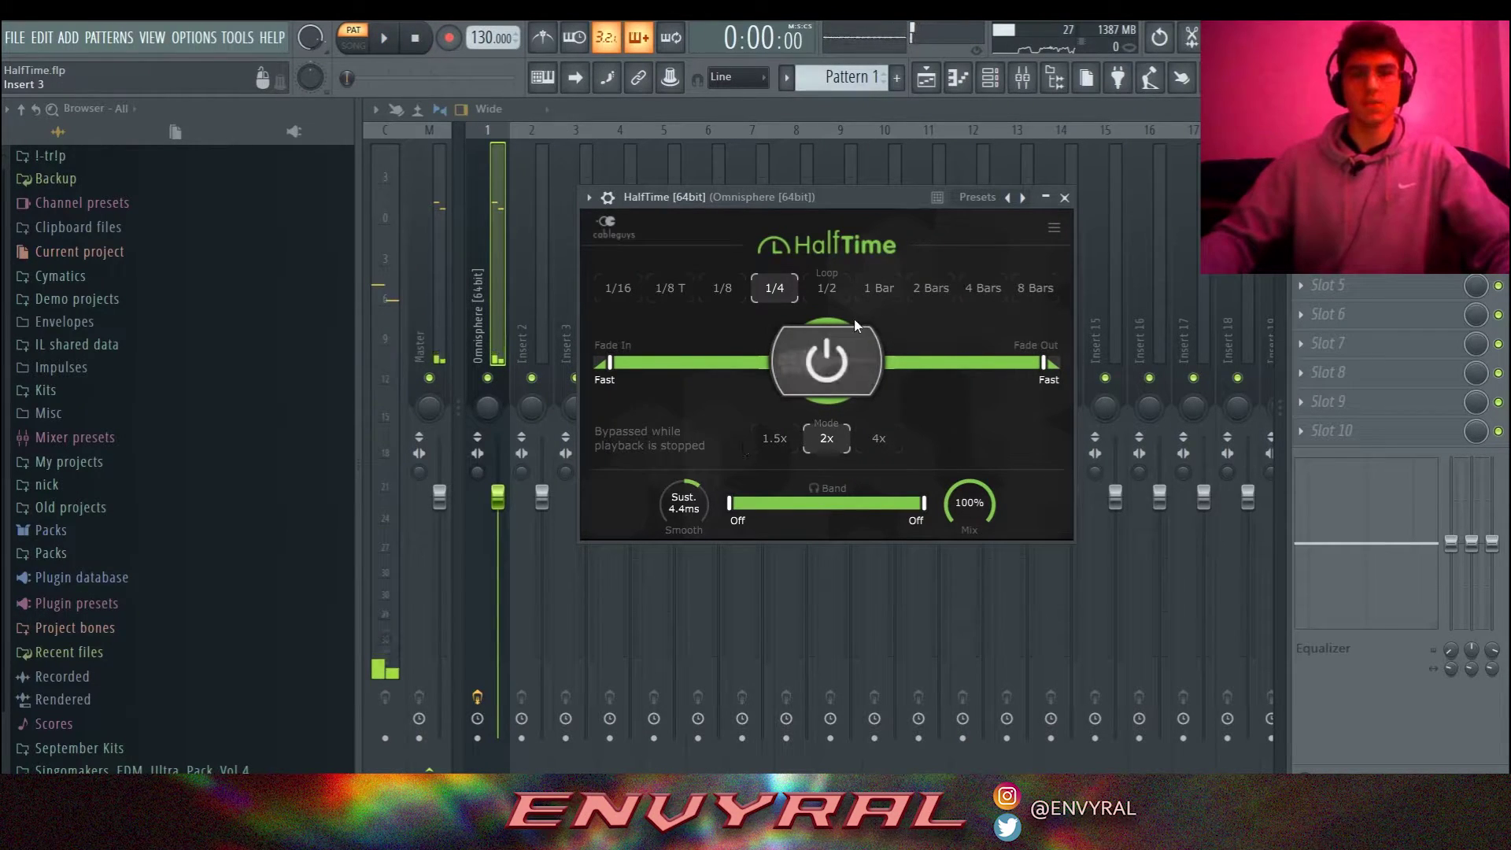
{"action": "left_click", "coordinate": [827, 288]}
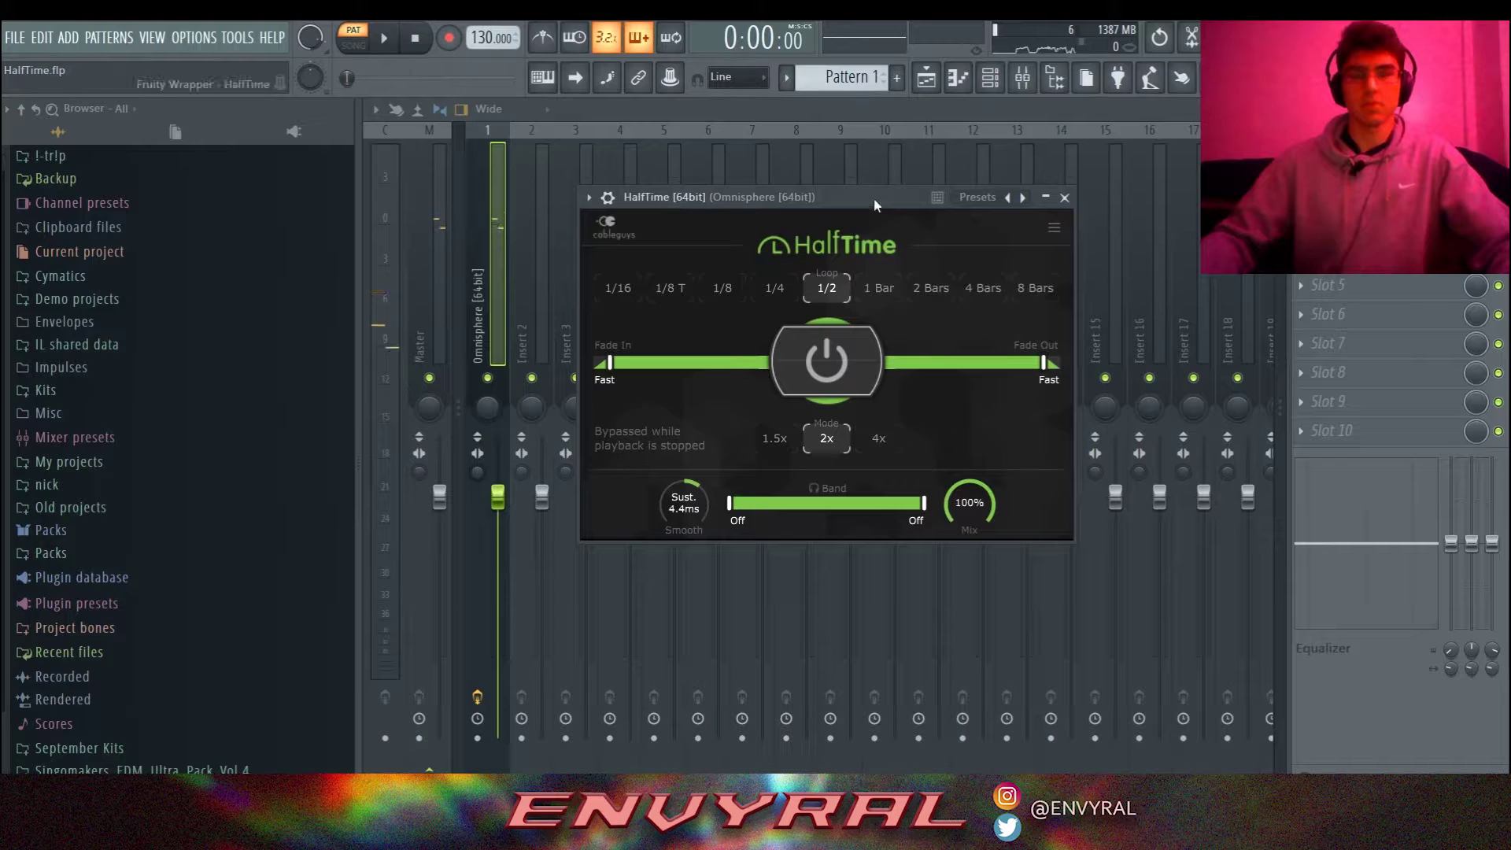
Try the low and high limits of HalfTime's Band range, leaving both at Off.
{"action": "left_click_drag", "start_coordinate": [875, 205], "coordinate": [885, 170]}
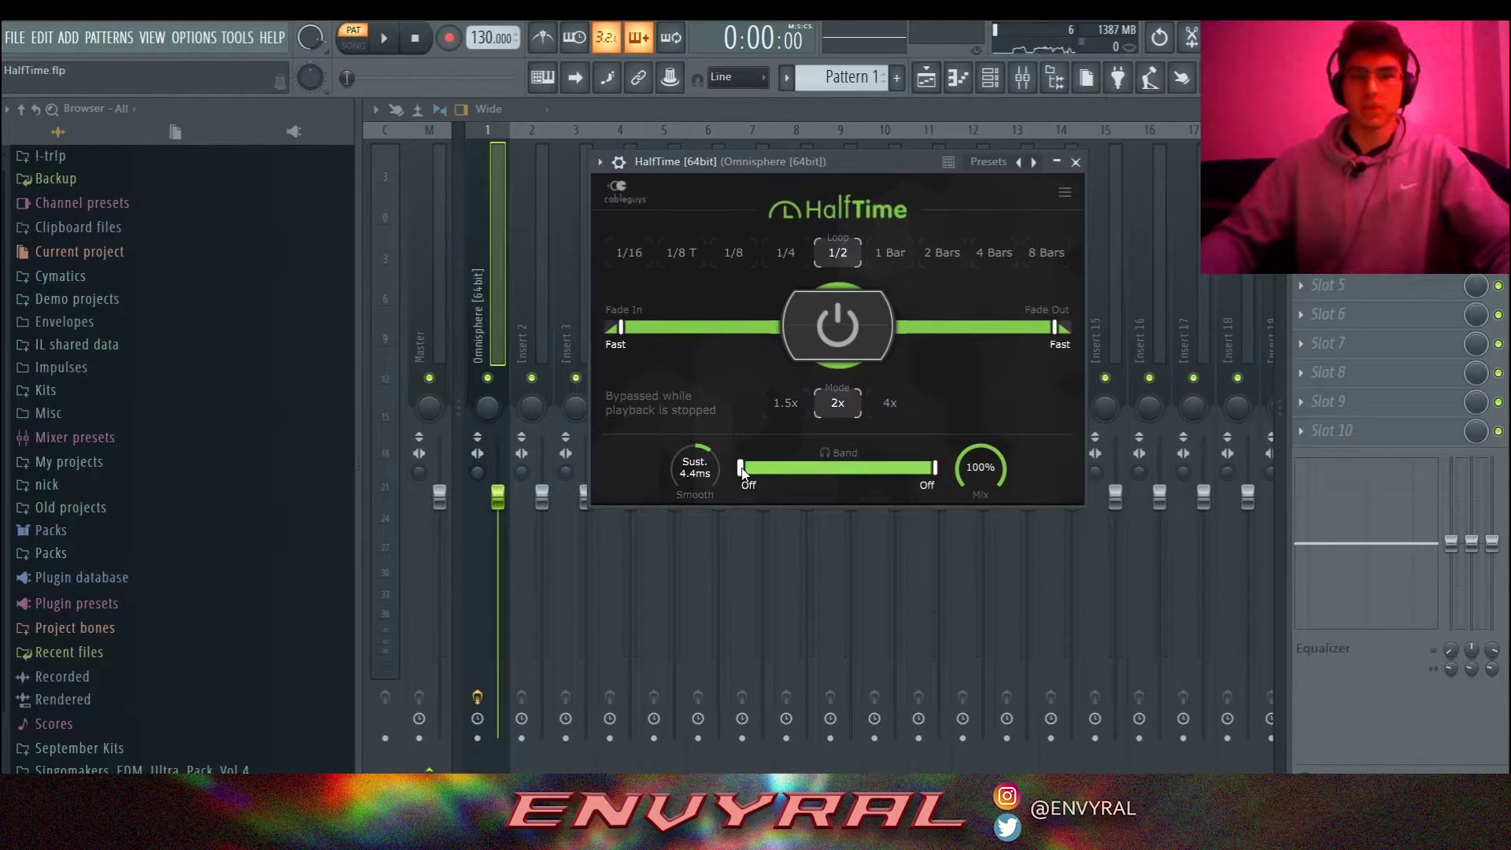
{"action": "mouse_move", "coordinate": [741, 469]}
{"action": "left_mouse_down"}
{"action": "mouse_move", "coordinate": [799, 469]}
{"action": "mouse_move", "coordinate": [740, 469]}
{"action": "left_mouse_up"}
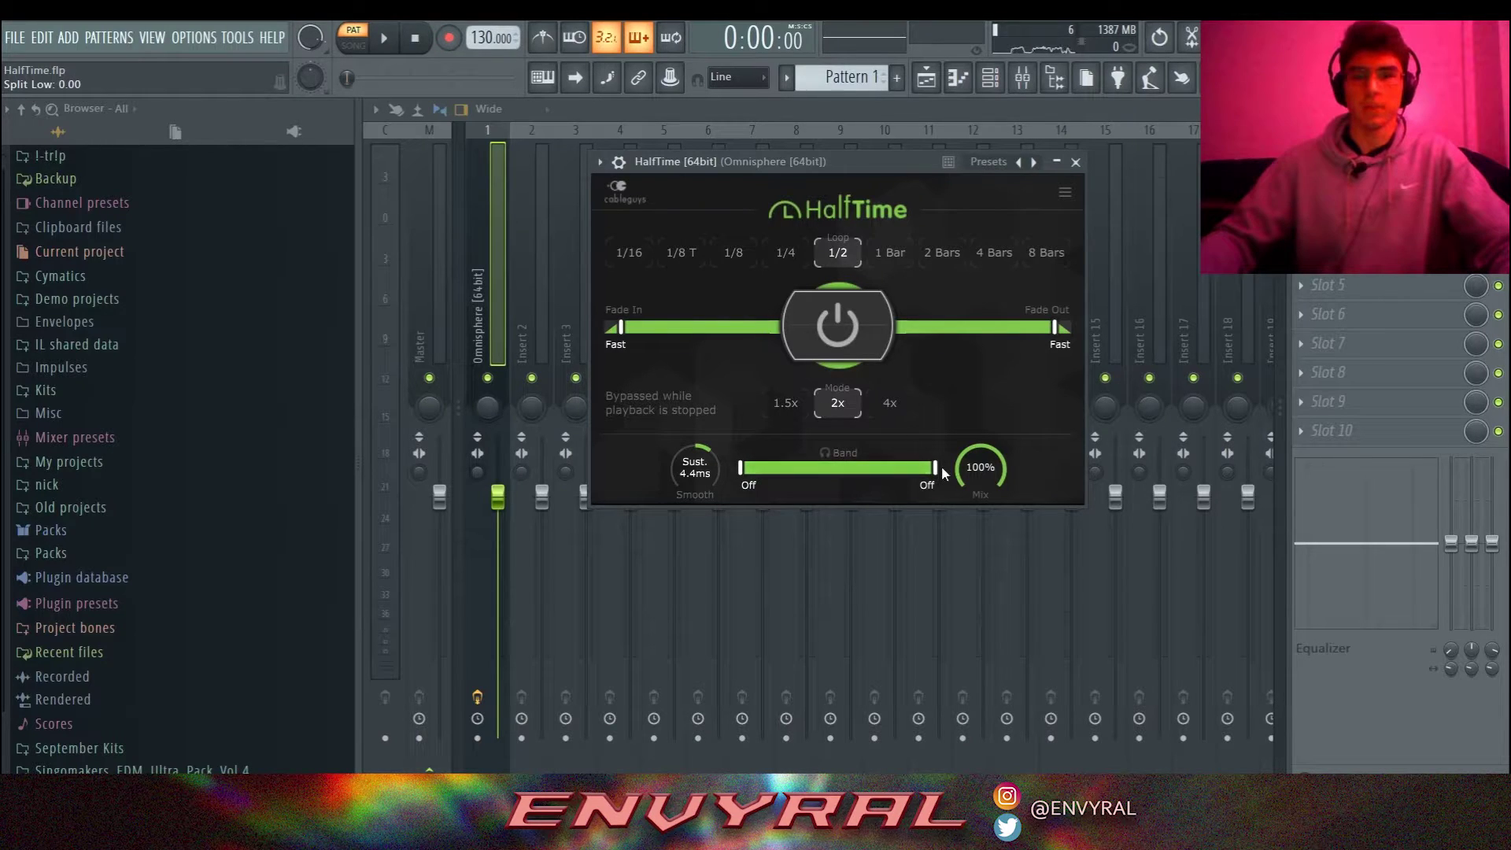
{"action": "left_click_drag", "start_coordinate": [936, 467], "coordinate": [1032, 513]}
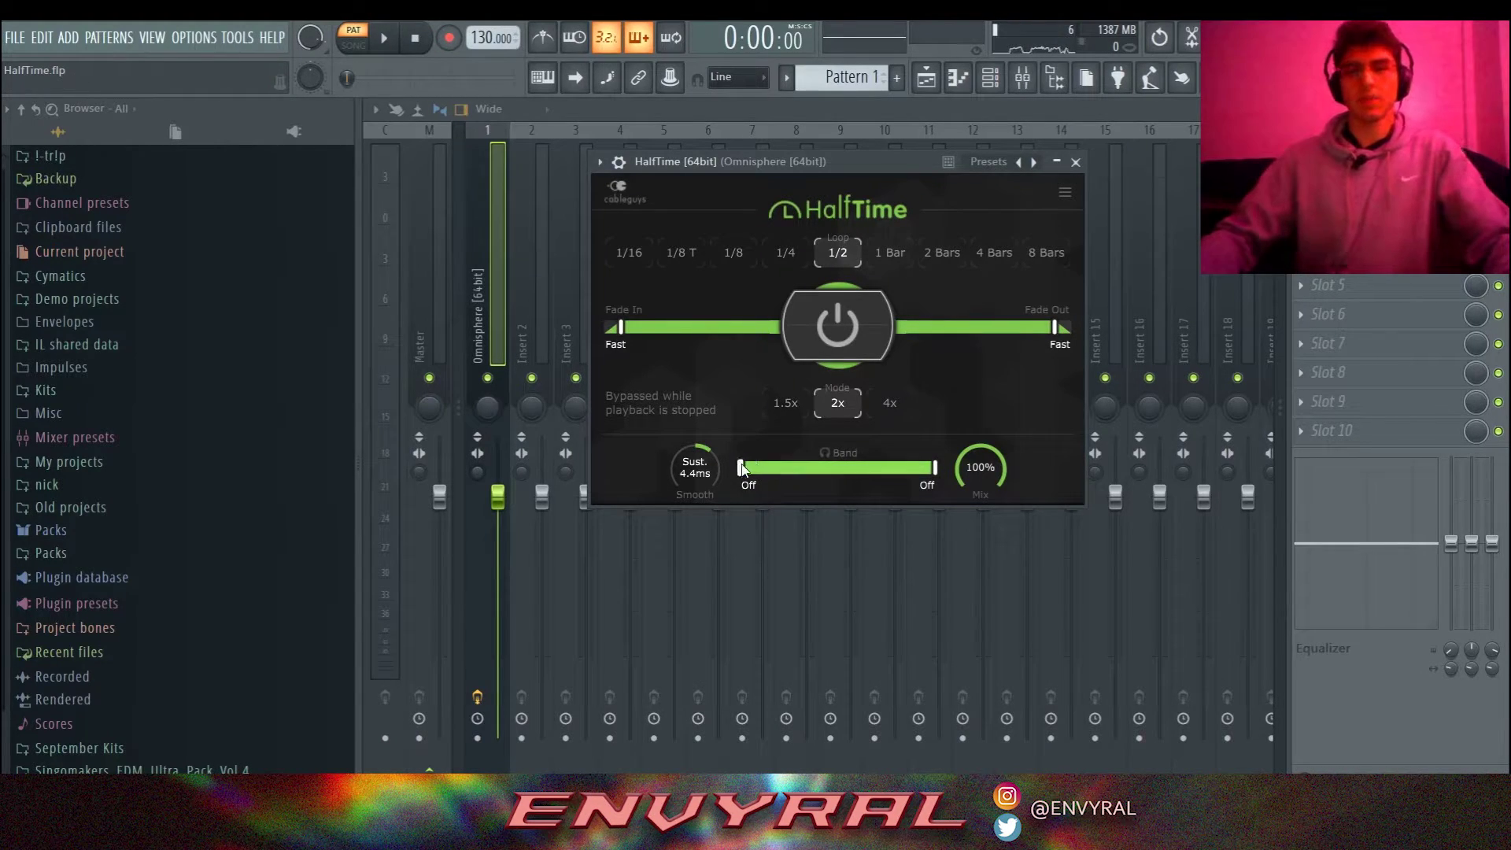
{"action": "left_click_drag", "start_coordinate": [739, 467], "coordinate": [701, 494]}
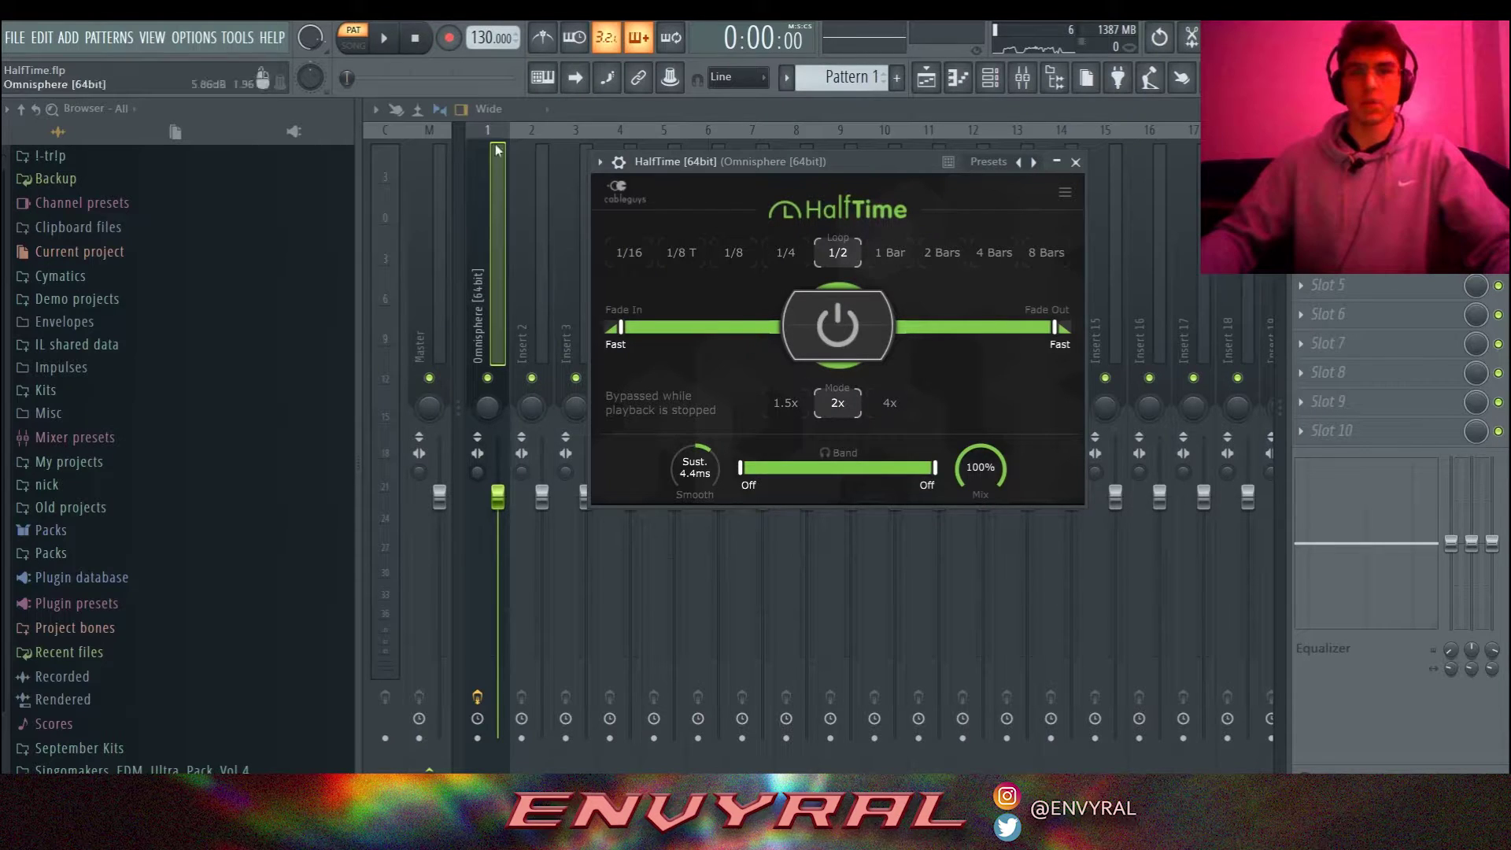
Play the melody while trying HalfTime's low Band limit at about 345 Hz and about 302 Hz.
{"action": "key", "text": "space"}
{"action": "left_click_drag", "start_coordinate": [740, 468], "coordinate": [817, 468]}
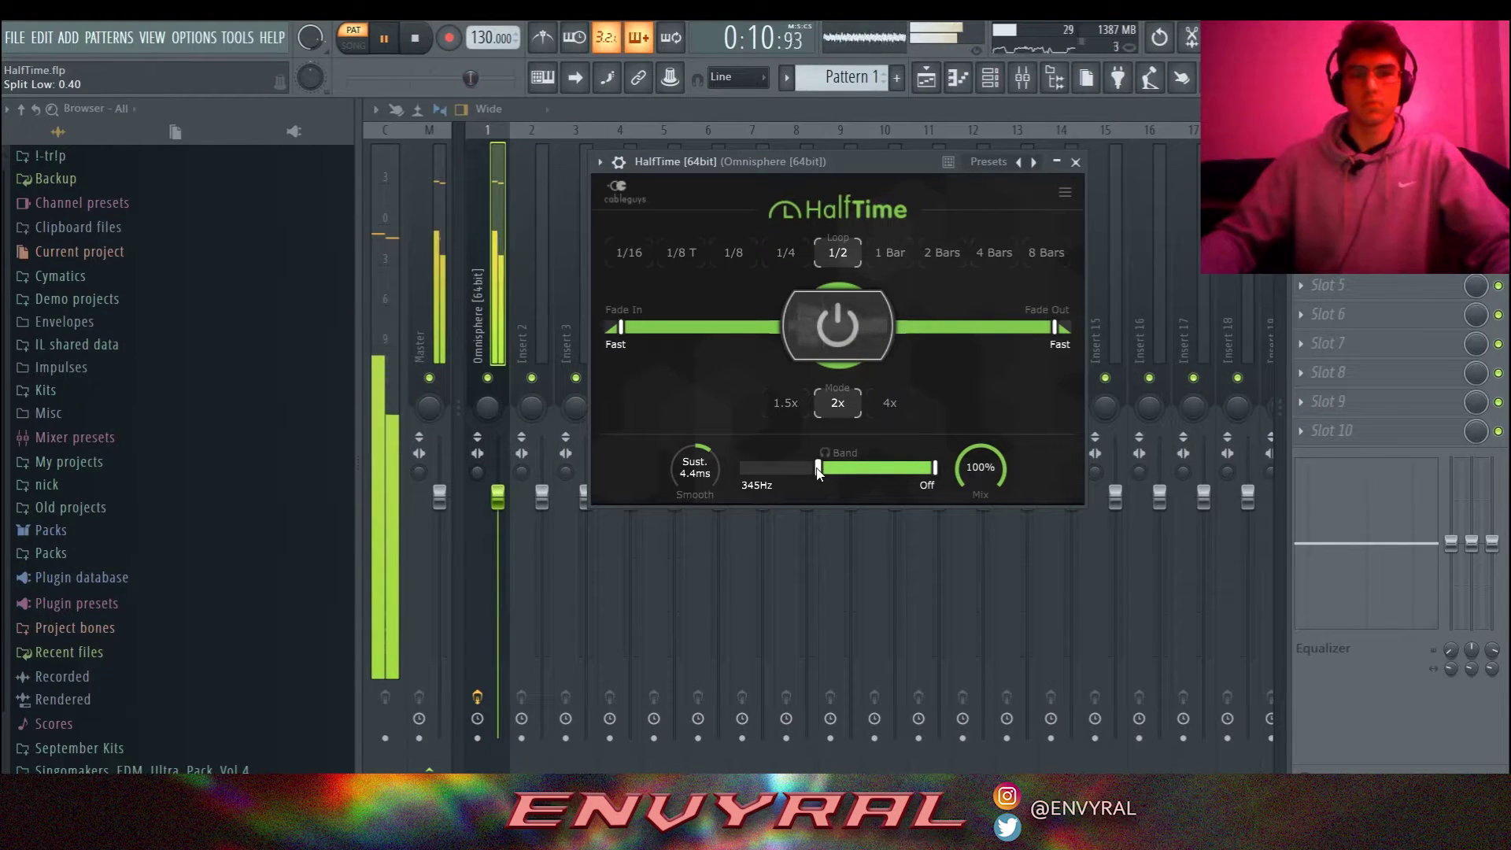
{"action": "left_click_drag", "start_coordinate": [819, 467], "coordinate": [810, 478]}
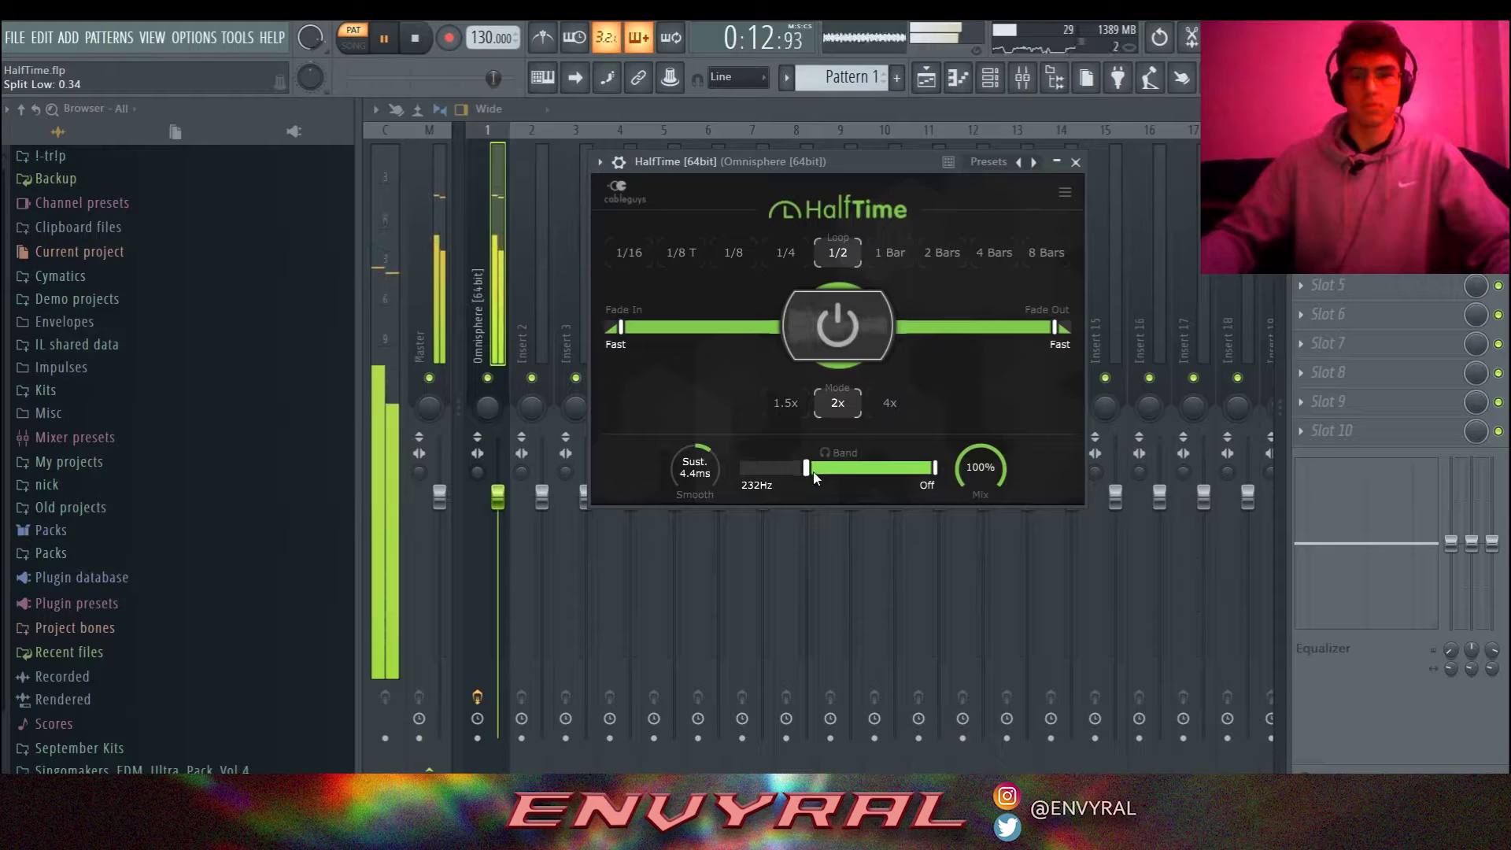
{"action": "key", "text": "space"}
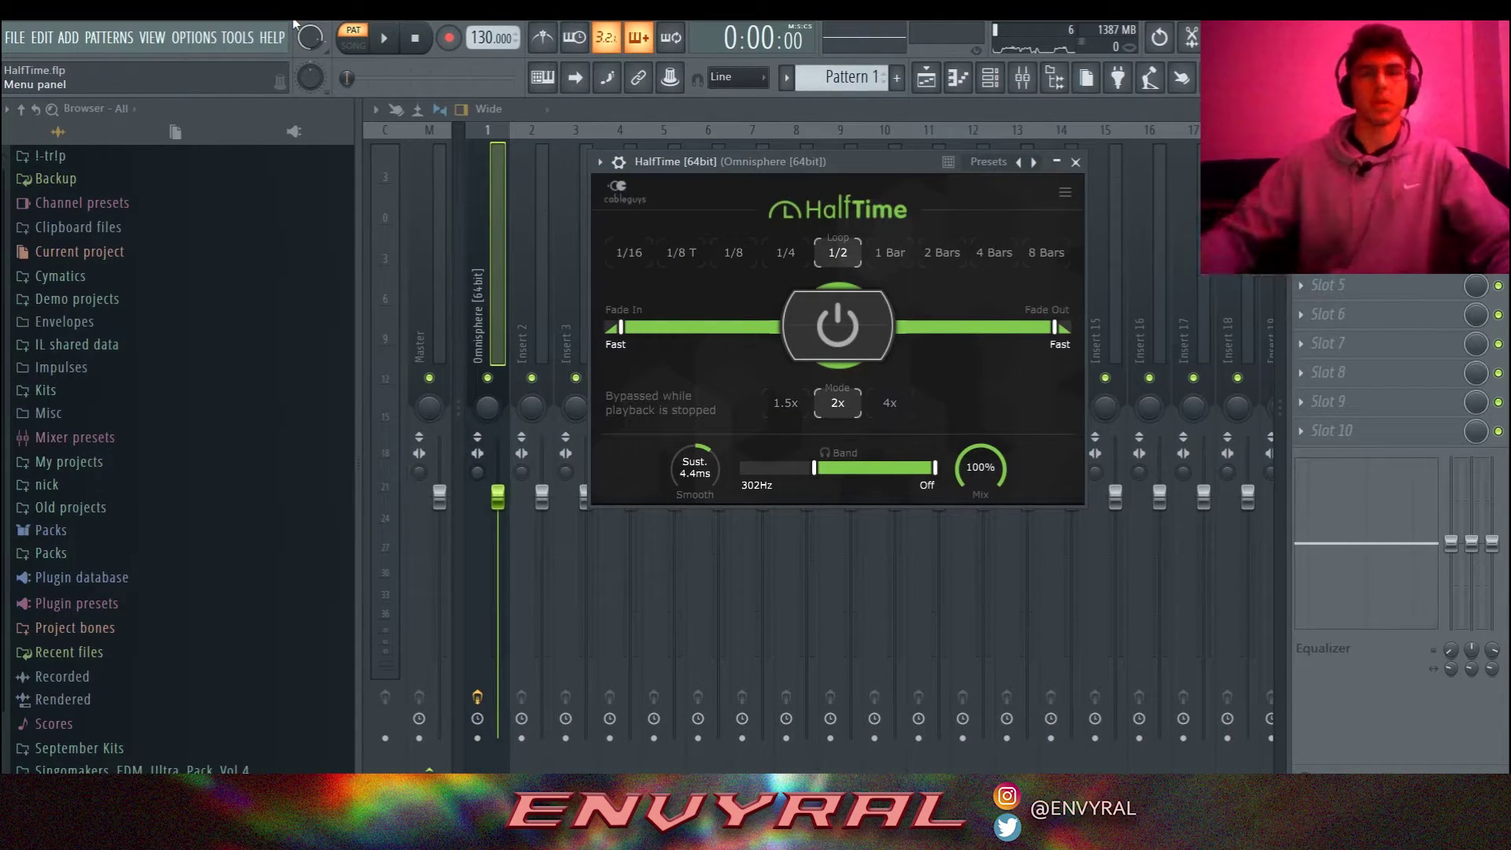
Replay the melody while lowering HalfTime's low Band limit to about 172 Hz, and close HalfTime.
{"action": "left_click", "coordinate": [392, 46]}
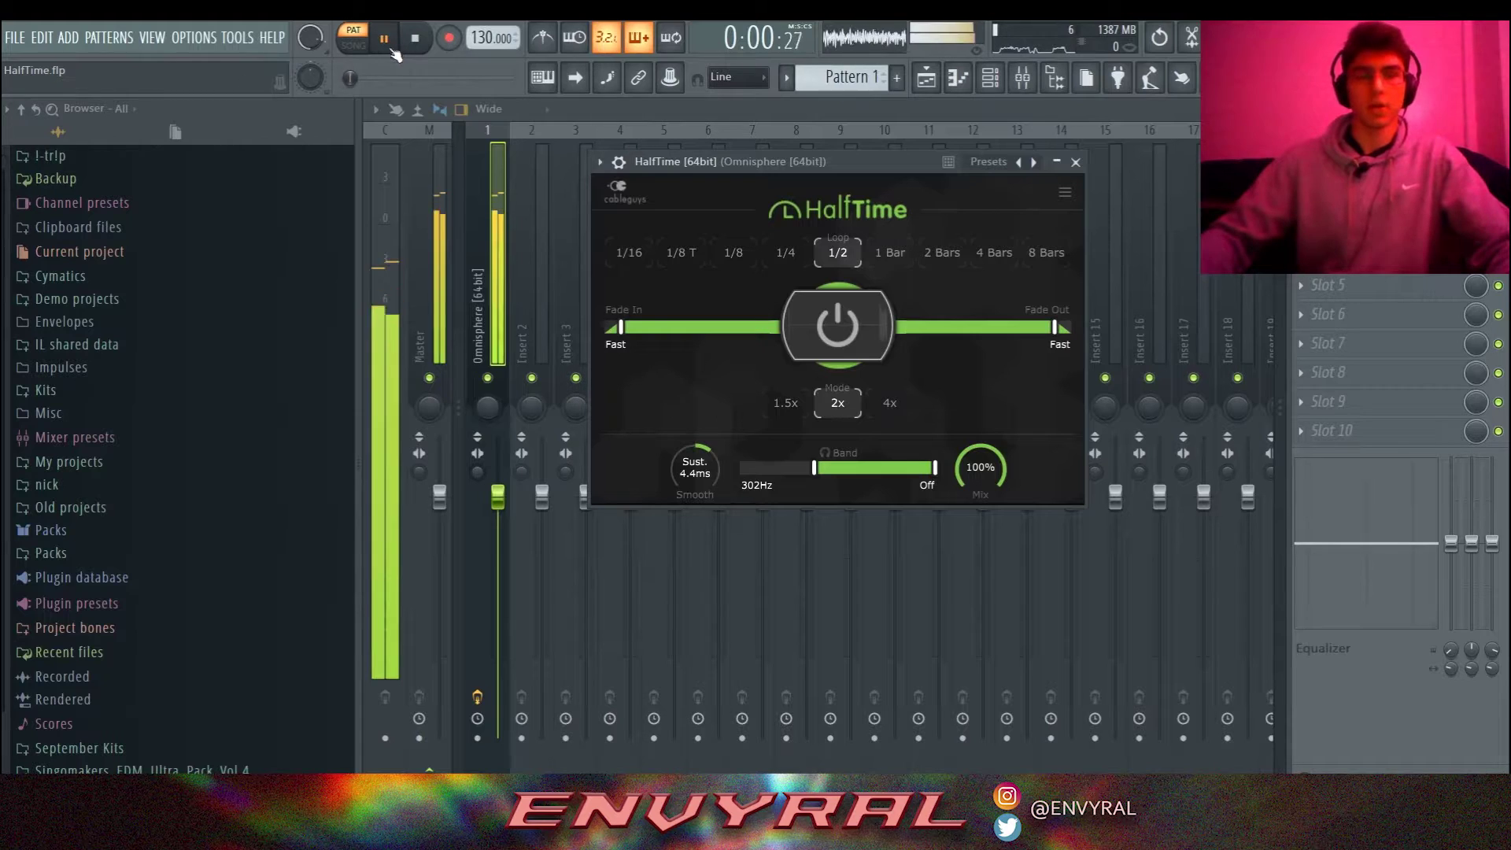
{"action": "left_click_drag", "start_coordinate": [814, 467], "coordinate": [797, 467]}
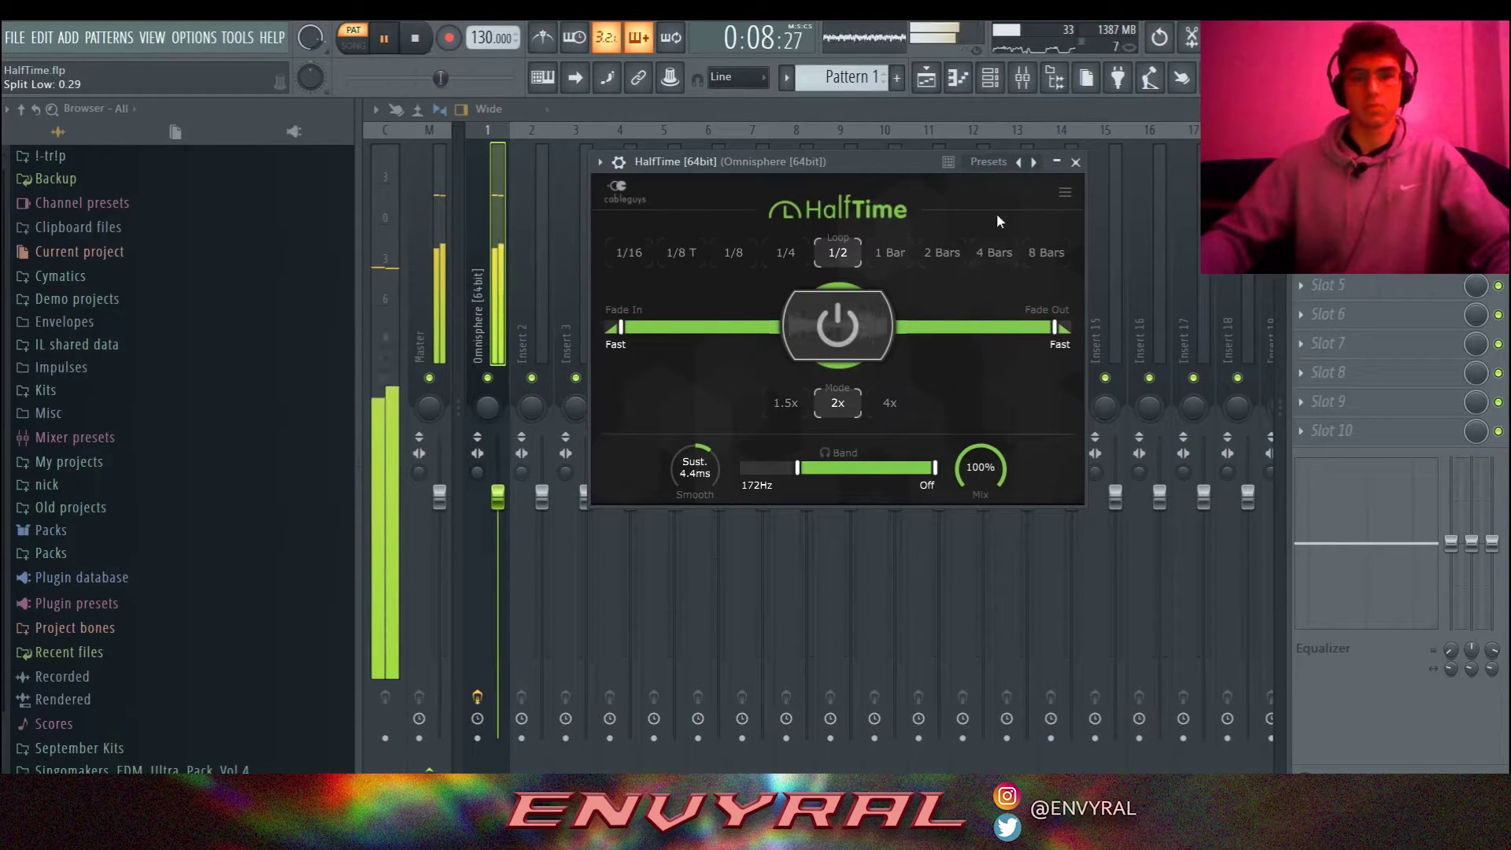
{"action": "key", "text": "space"}
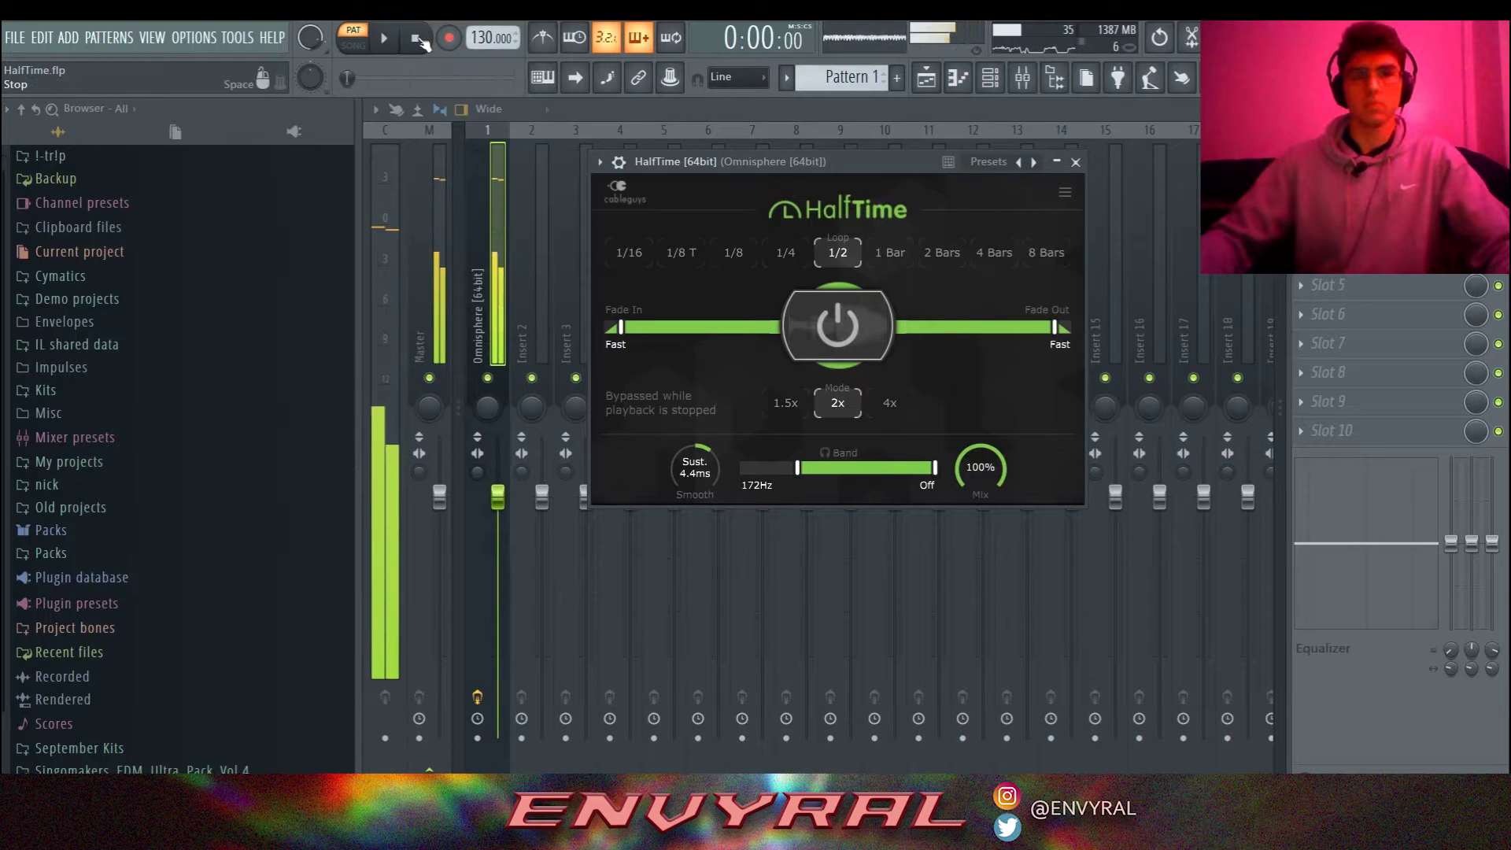
{"action": "left_click", "coordinate": [1075, 162]}
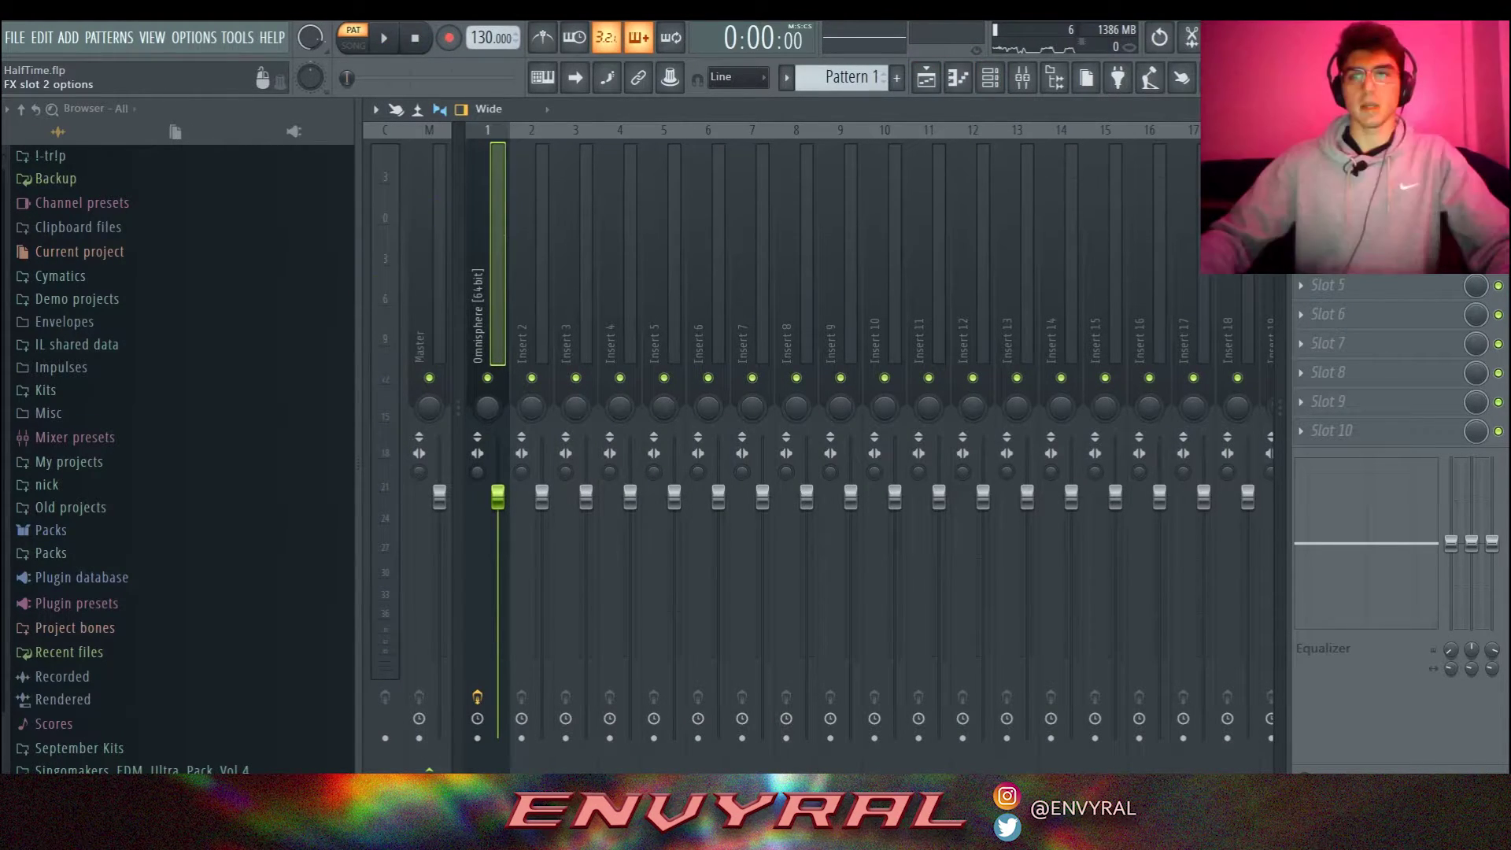
In Fruity Parametric EQ 2 on the Omnisphere mixer track, make band 1 a high pass and tune it to about 183 Hz during playback.
{"action": "left_click", "coordinate": [1338, 198]}
{"action": "left_click_drag", "start_coordinate": [586, 466], "coordinate": [636, 551]}
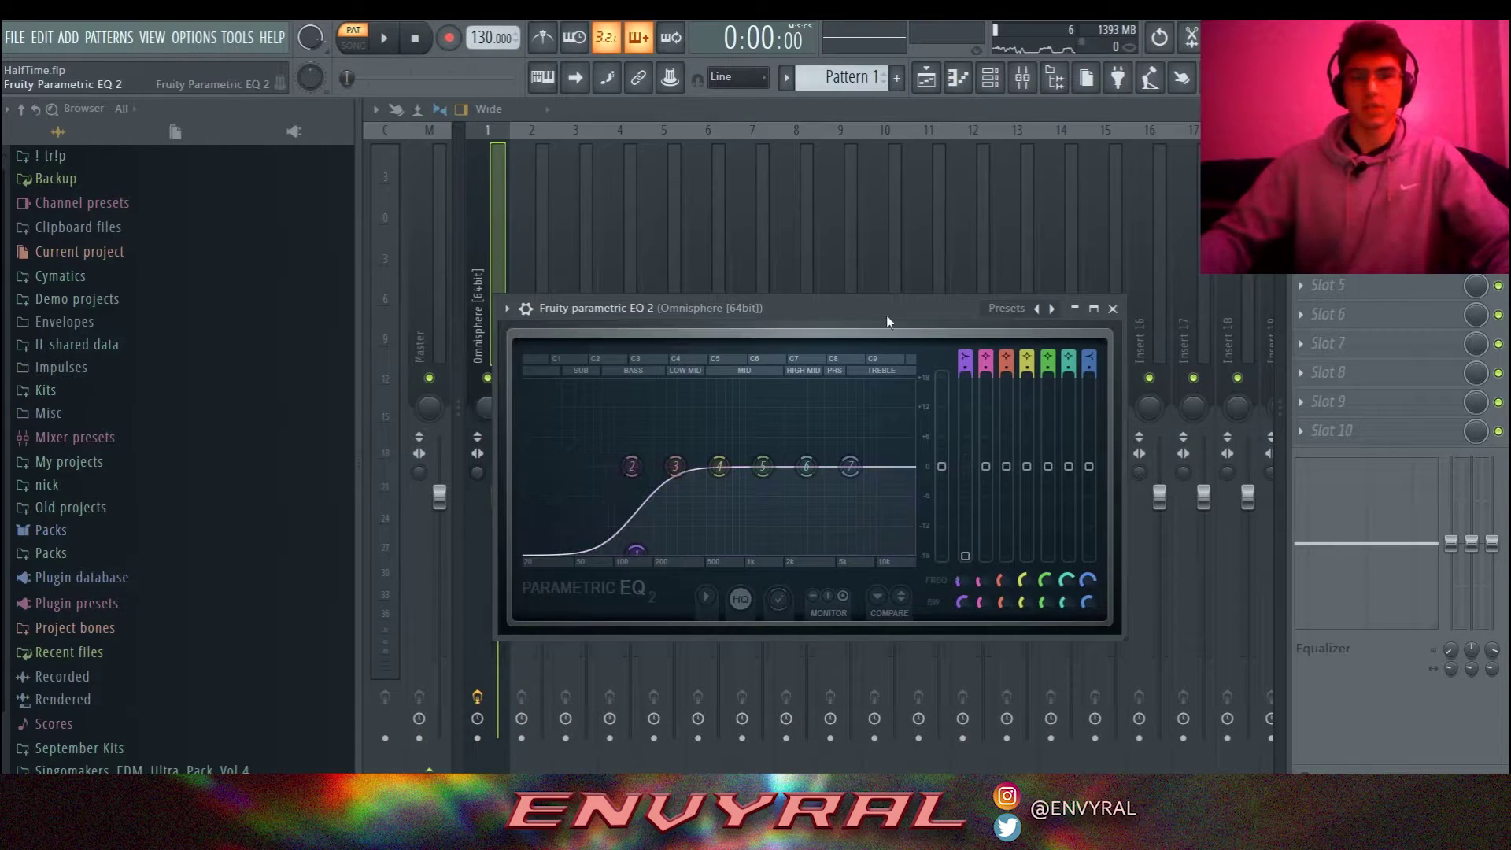
{"action": "left_click_drag", "start_coordinate": [962, 356], "coordinate": [961, 378]}
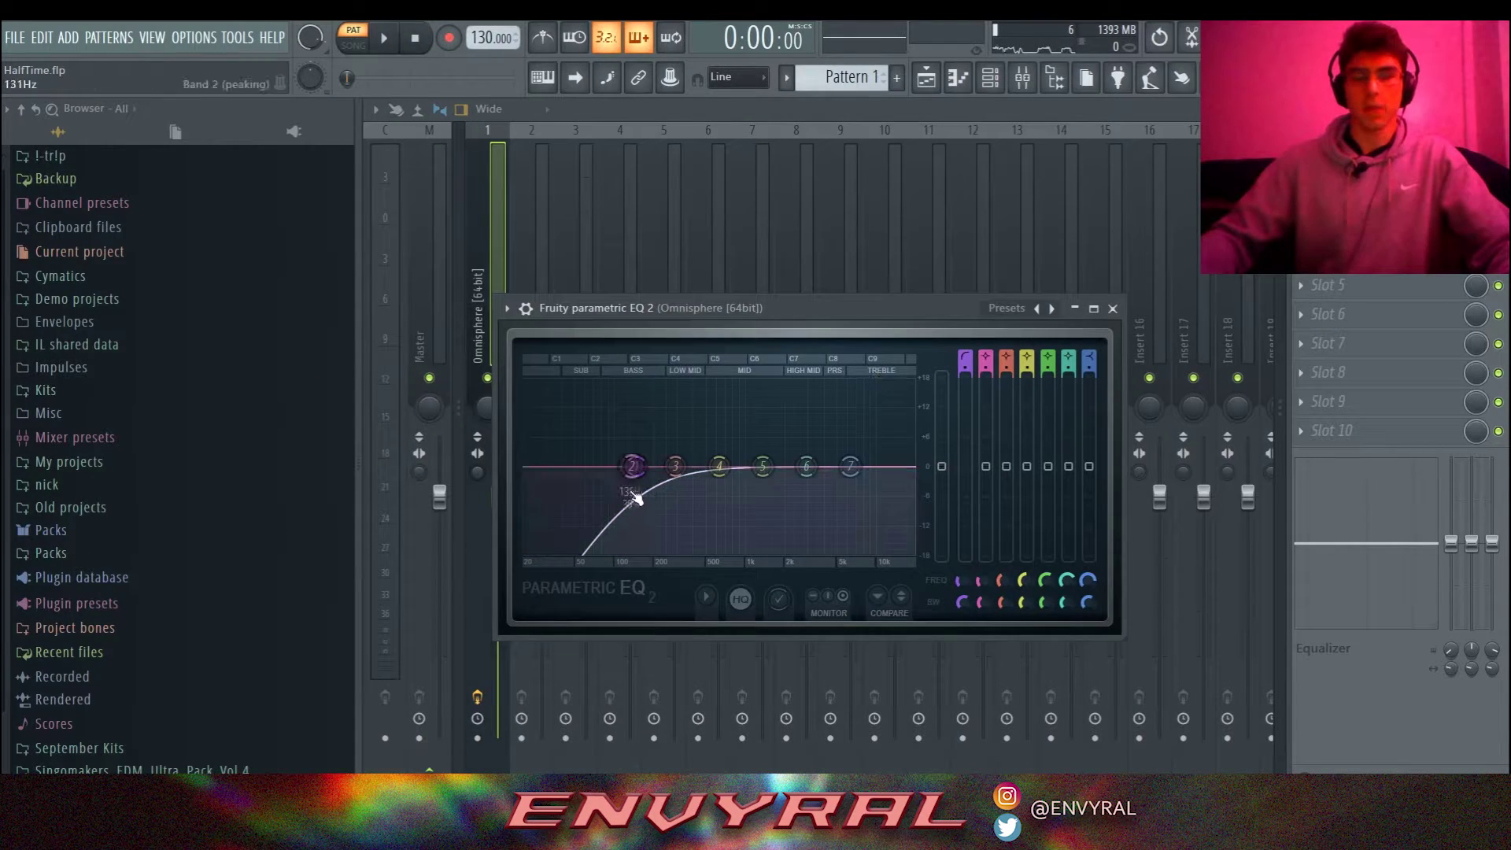
{"action": "left_click_drag", "start_coordinate": [634, 466], "coordinate": [644, 465]}
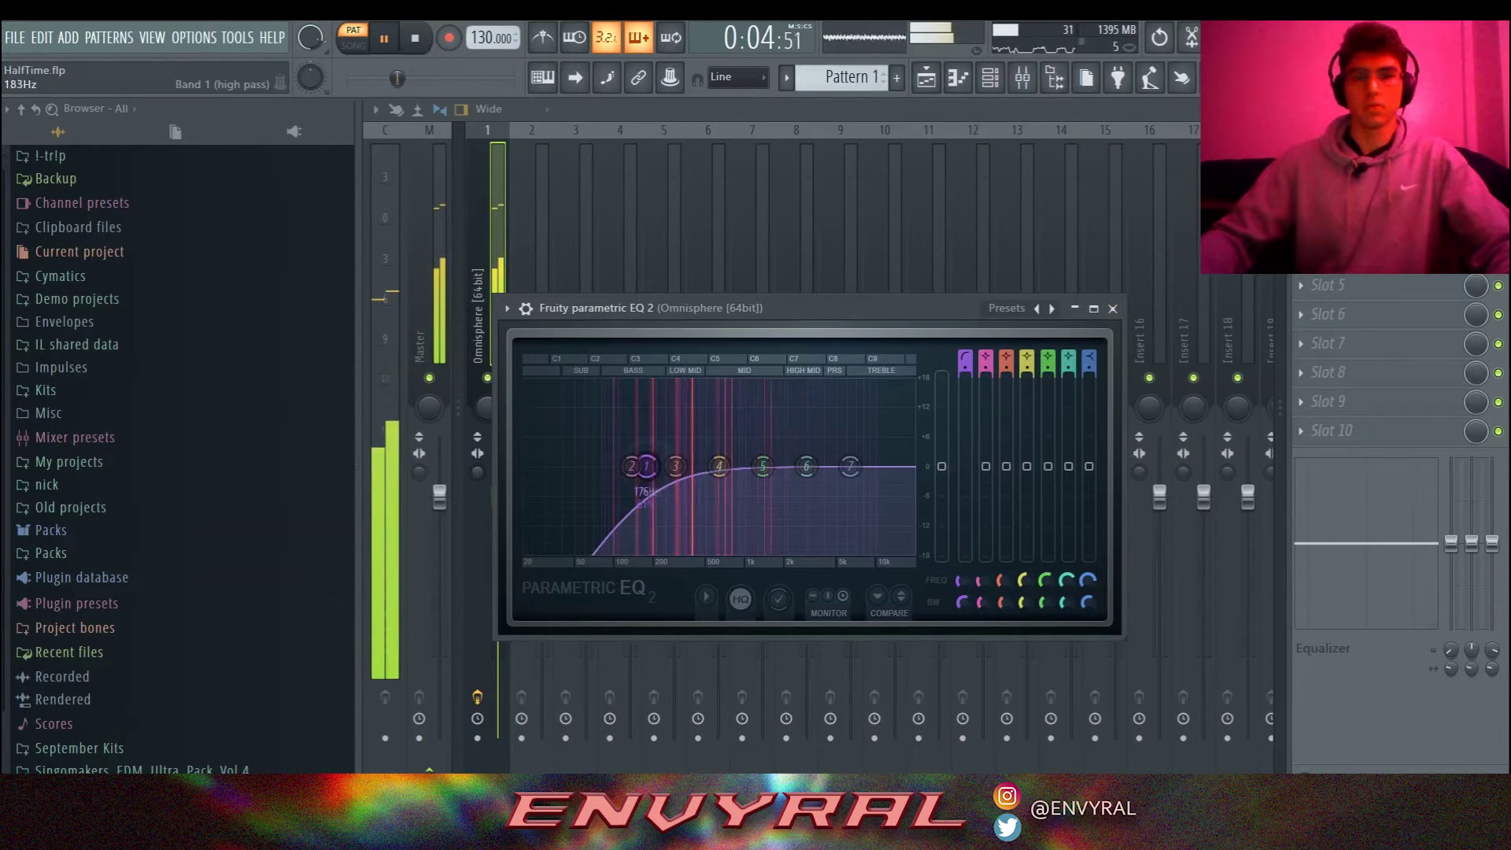
{"action": "left_click_drag", "start_coordinate": [653, 476], "coordinate": [656, 477]}
{"action": "left_click", "coordinate": [1113, 308]}
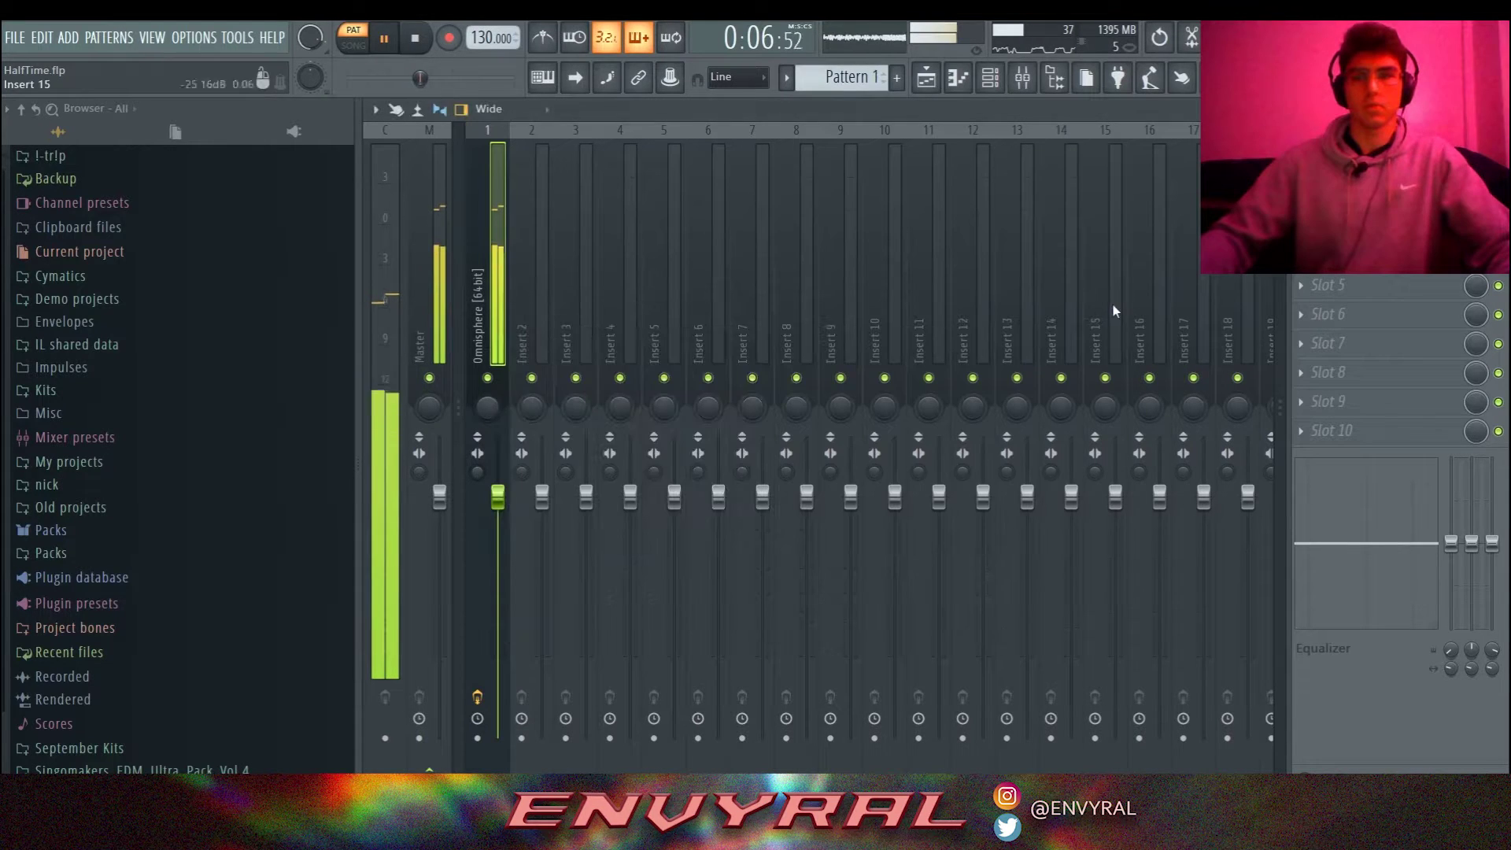
{"action": "key", "text": "space"}
{"action": "key", "text": "F5"}
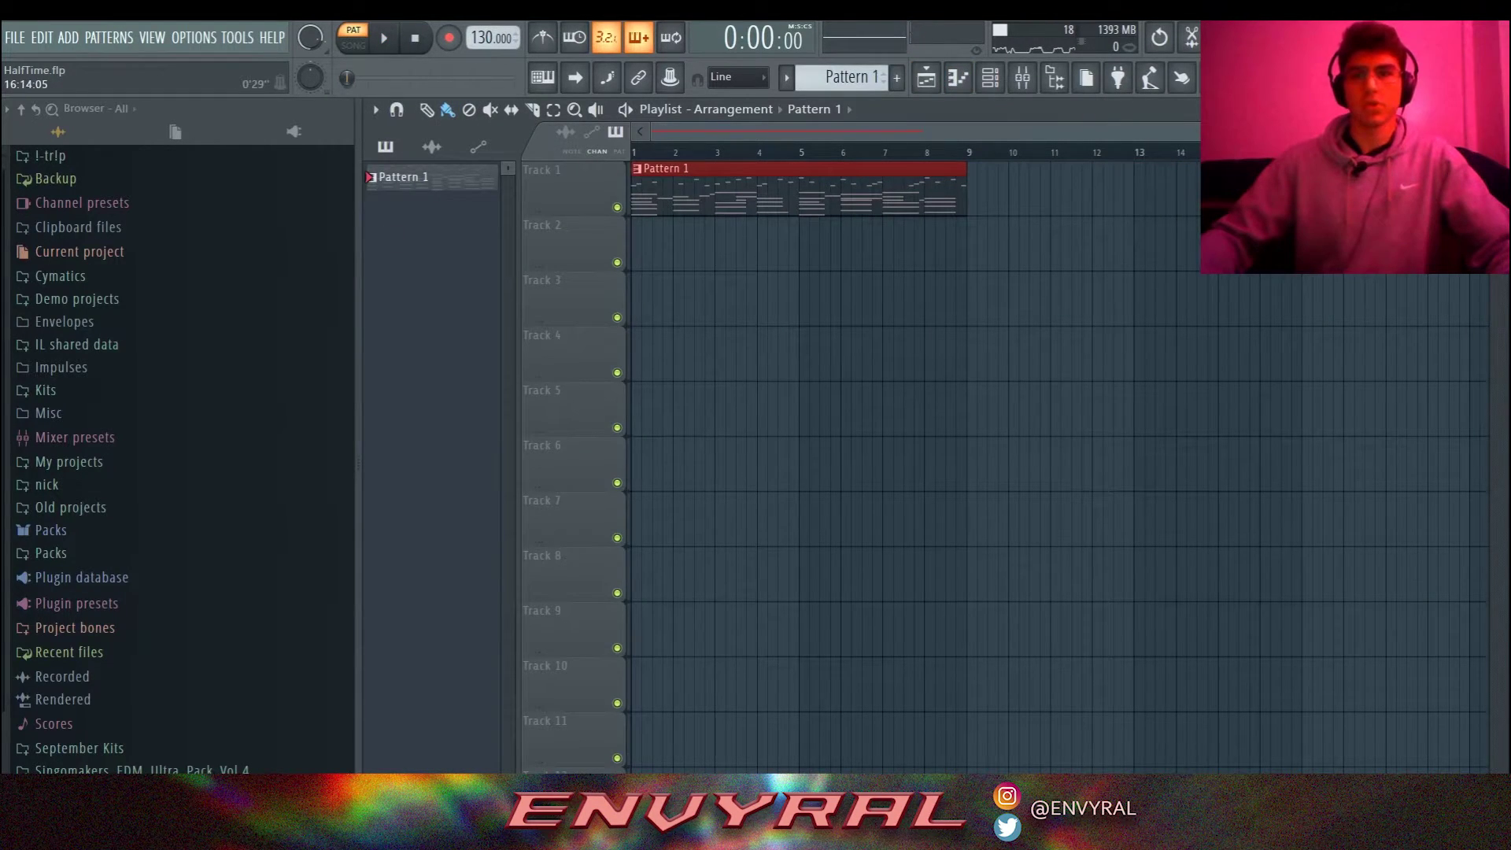
{"action": "scroll", "coordinate": [1353, 333], "scroll_direction": "down", "scroll_amount": 2}
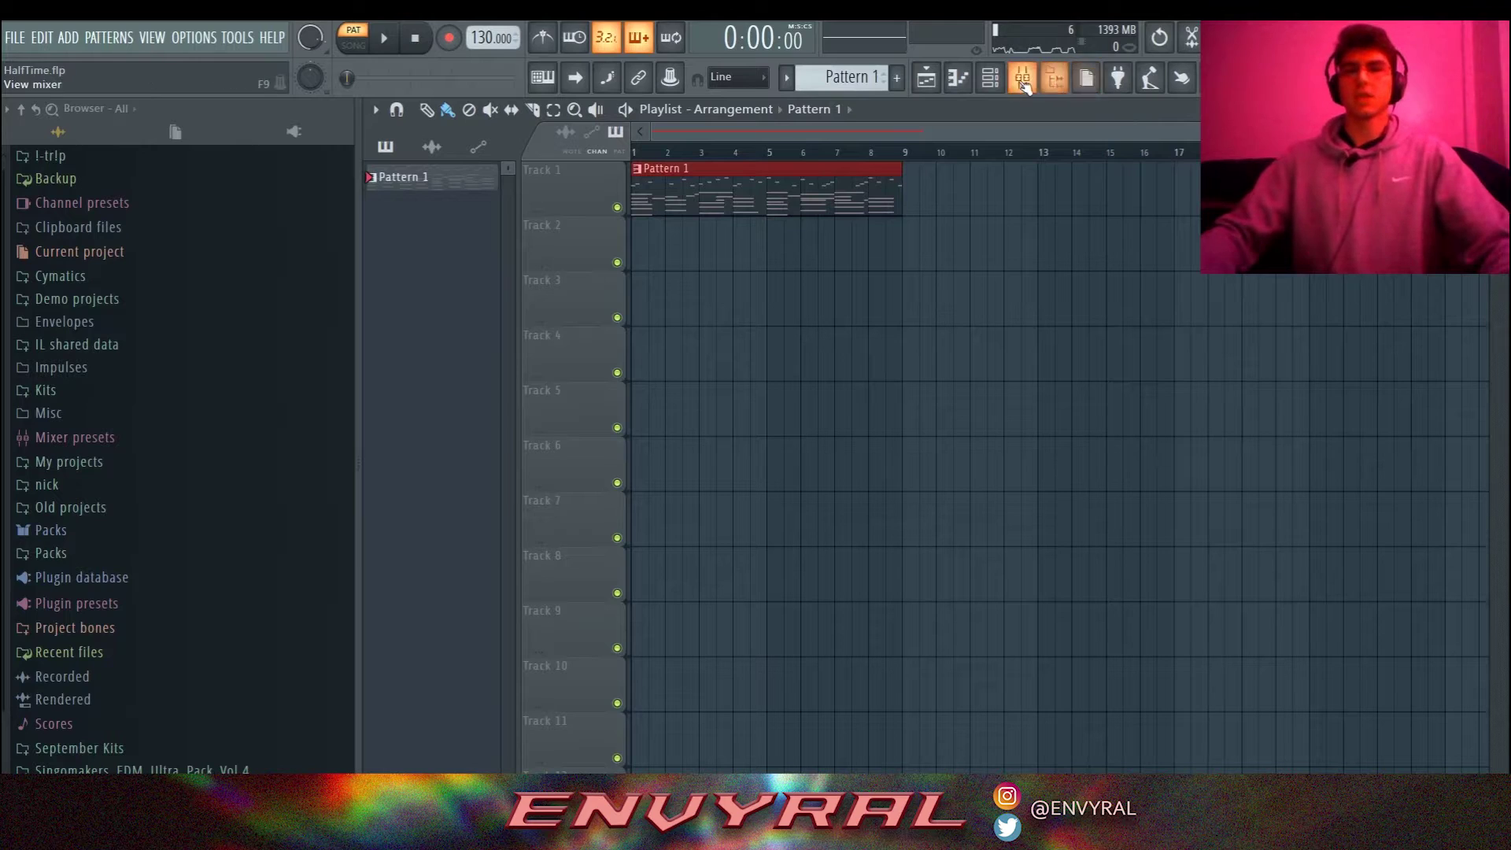
{"action": "left_click", "coordinate": [1023, 79]}
{"action": "left_click", "coordinate": [927, 79]}
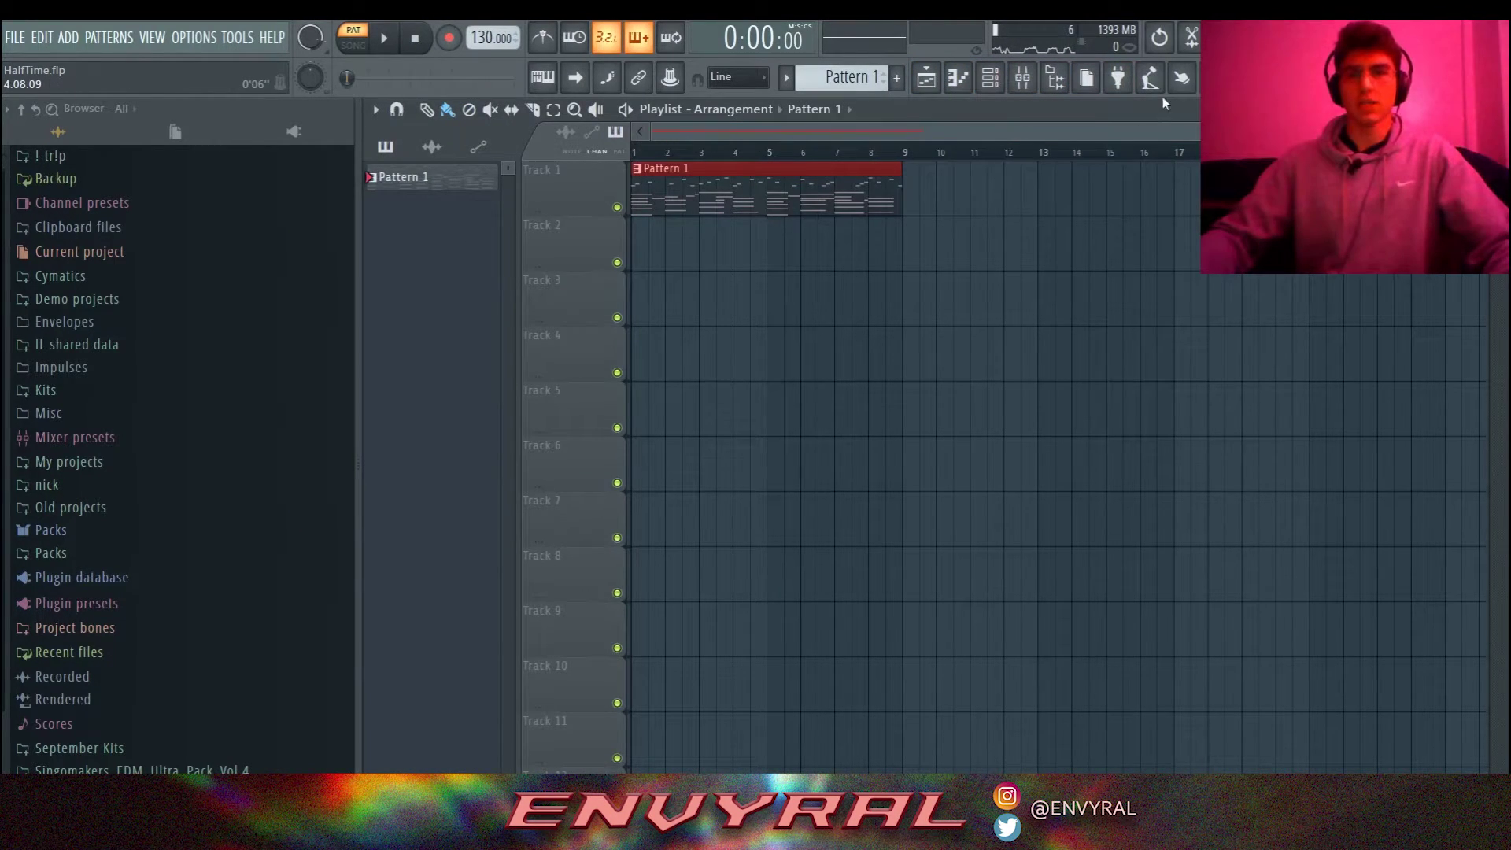
{"action": "left_click", "coordinate": [1023, 78]}
{"action": "left_click", "coordinate": [1023, 79]}
{"action": "left_click", "coordinate": [1023, 78]}
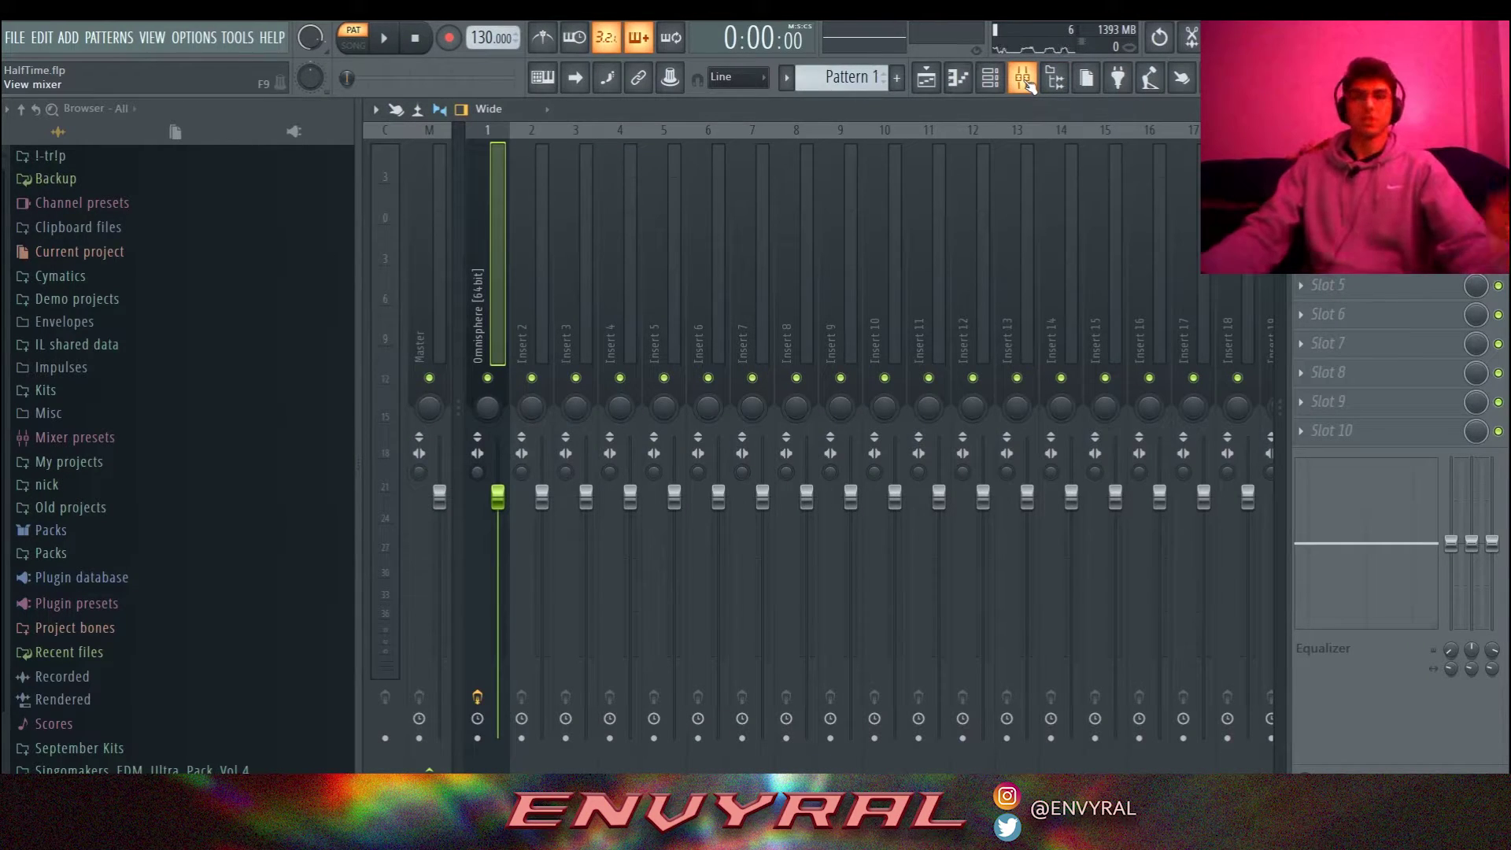
Show the playlist, switch playback to Song mode and return the playhead to the start.
{"action": "left_click", "coordinate": [928, 82]}
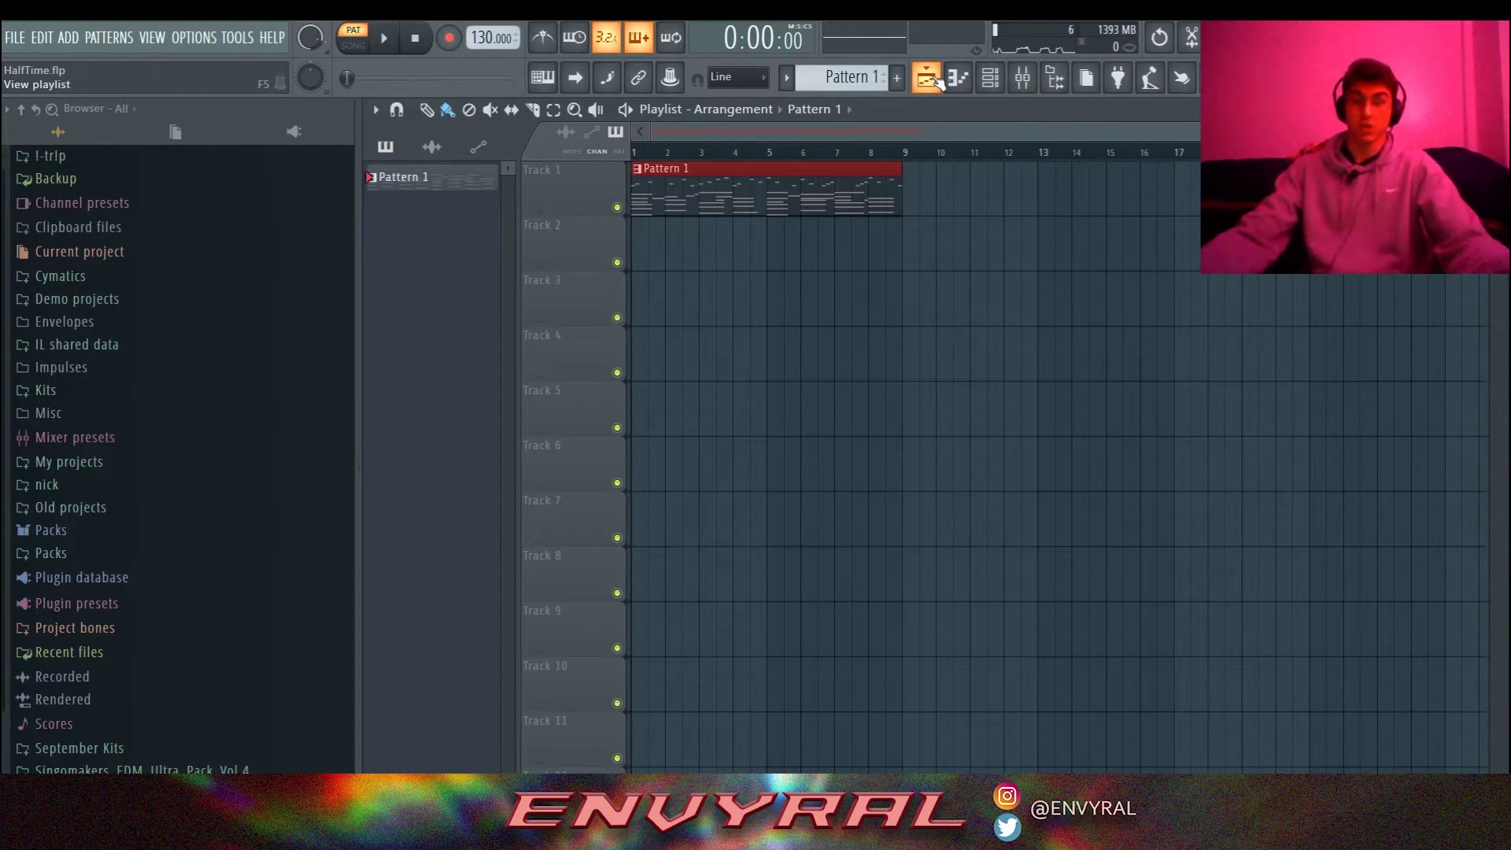
{"action": "left_click_drag", "start_coordinate": [744, 152], "coordinate": [666, 152]}
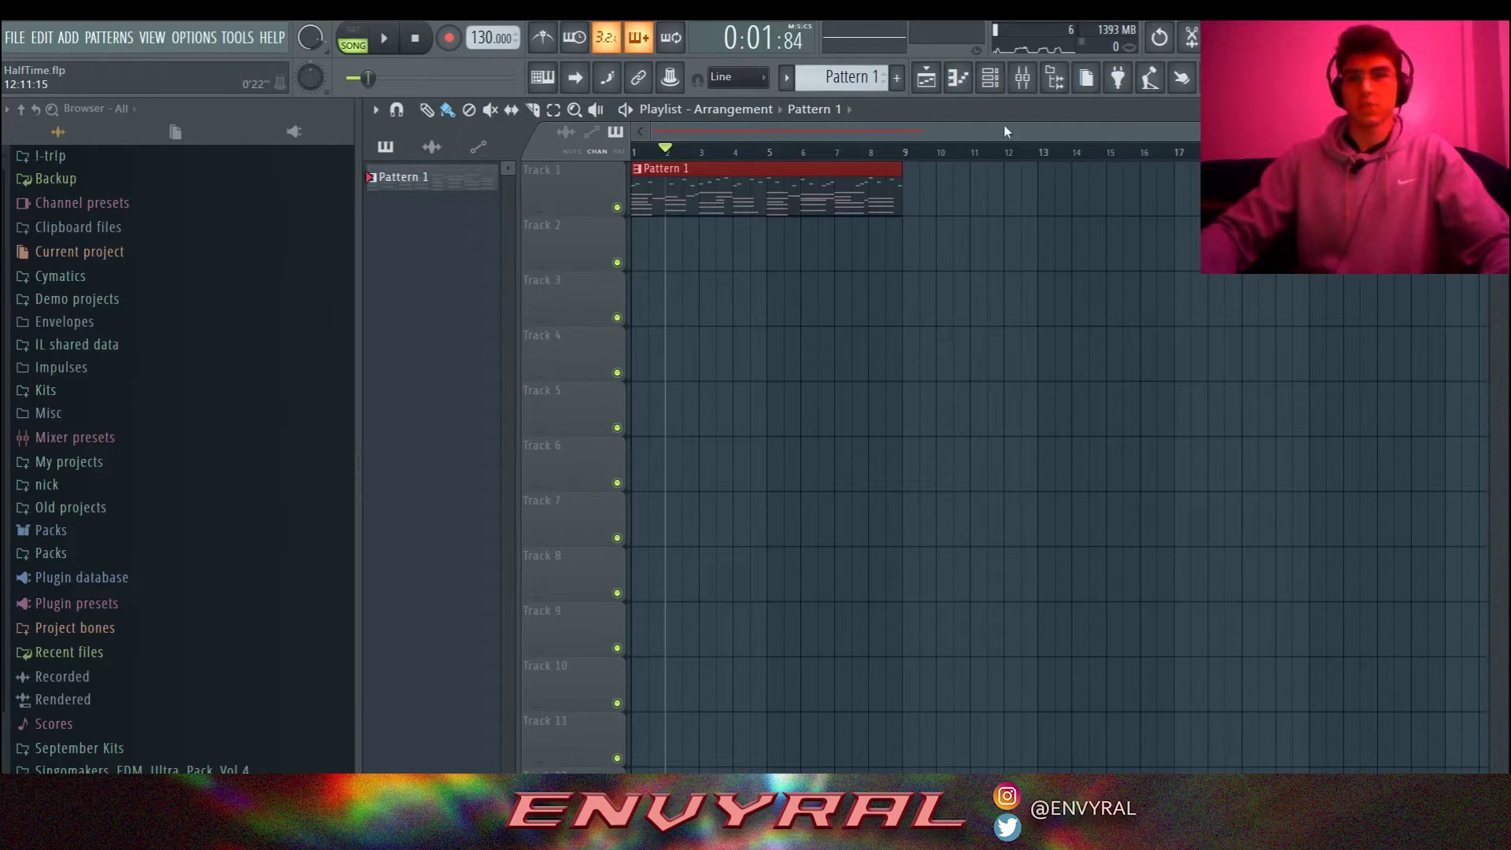
{"action": "left_click", "coordinate": [418, 39]}
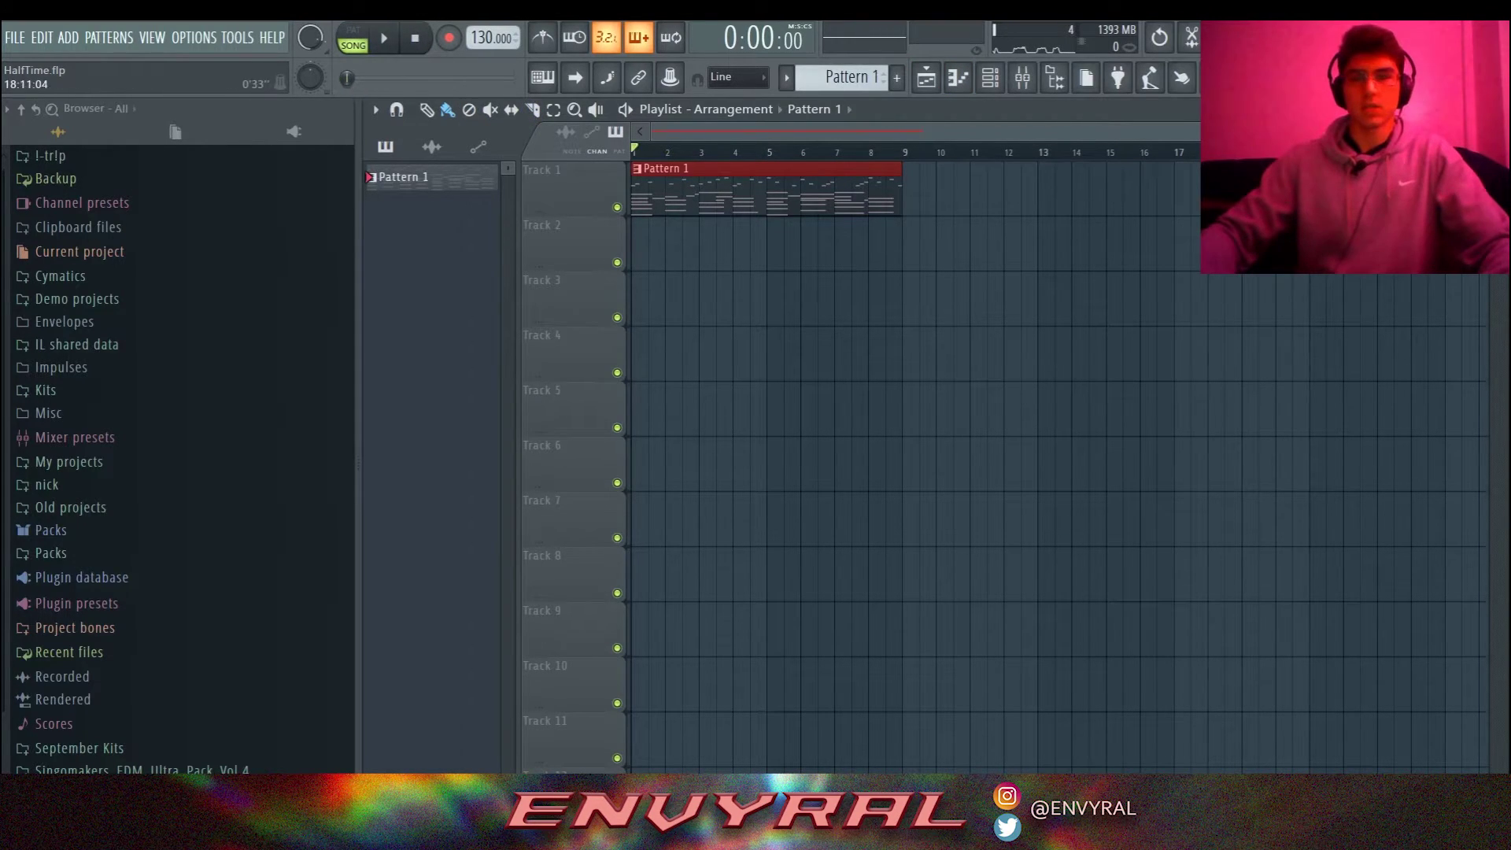
Close the configured HalfTime on the Omnisphere mixer track and bring up a fresh instance with default settings.
{"action": "left_click", "coordinate": [1022, 77]}
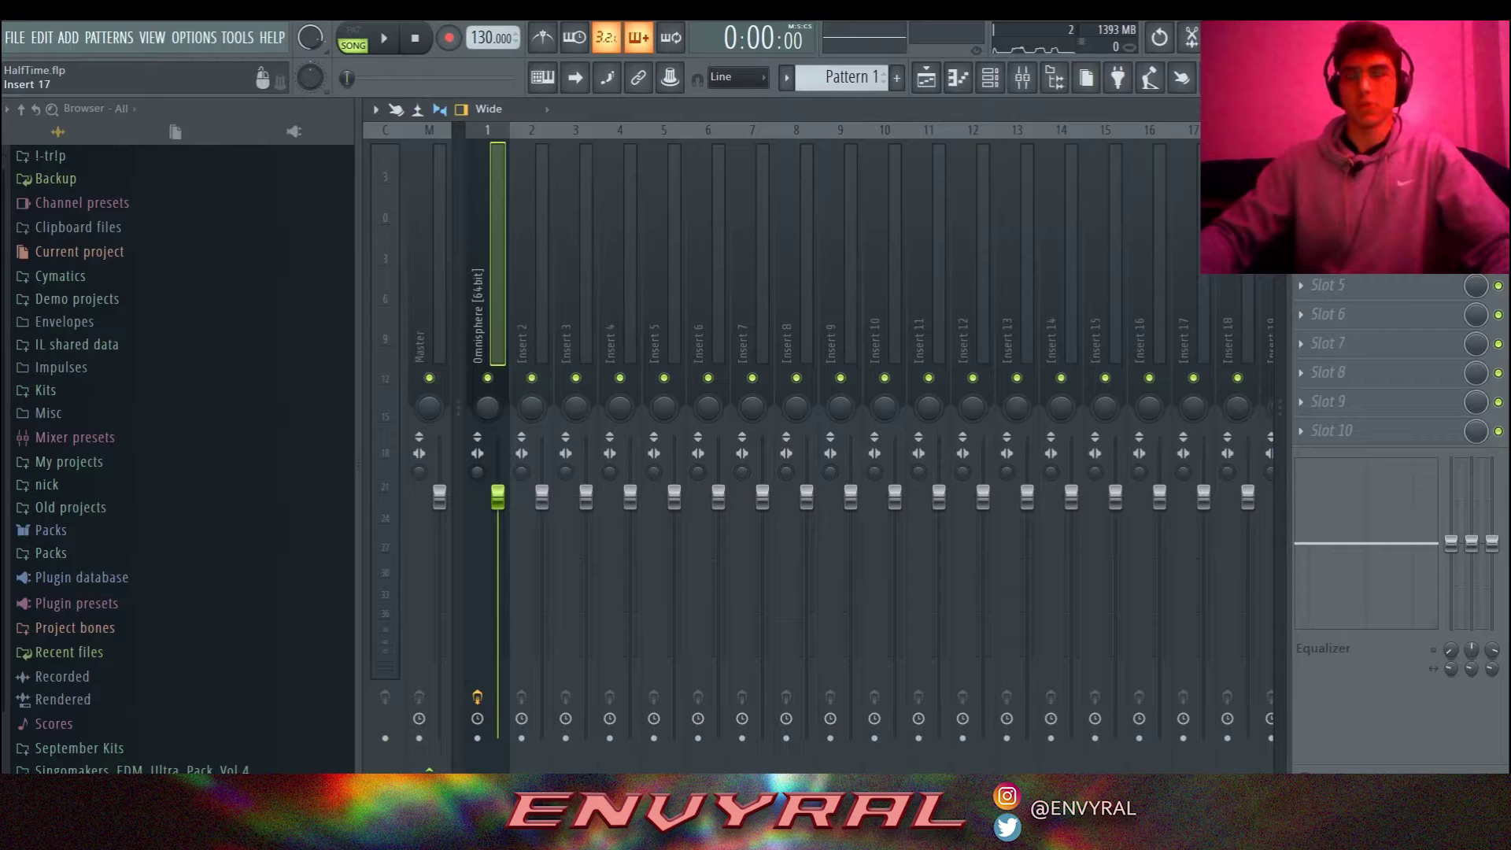
{"action": "left_click", "coordinate": [1369, 169]}
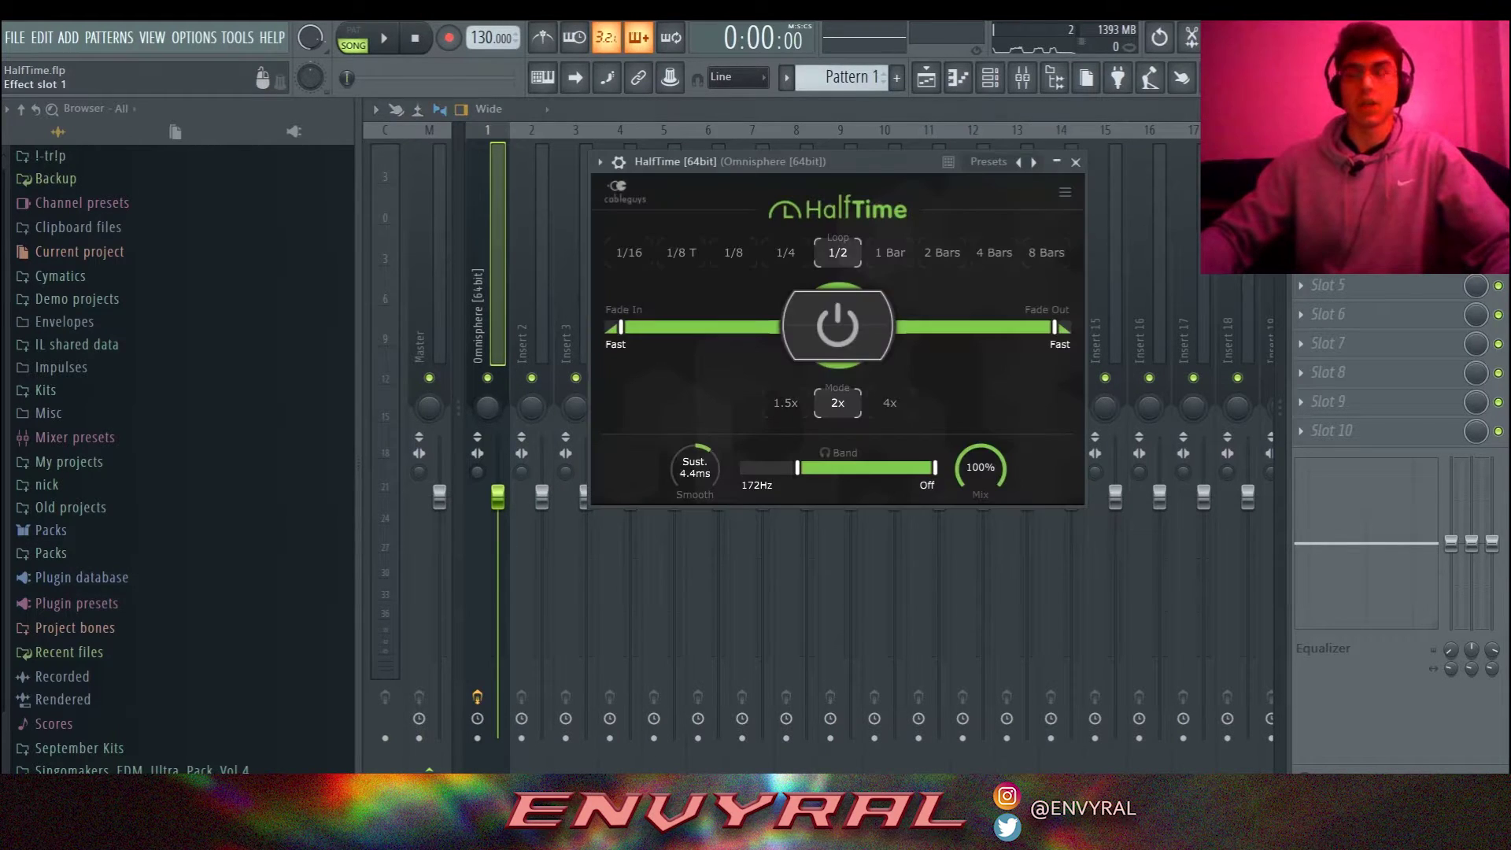
{"action": "left_click_drag", "start_coordinate": [836, 162], "coordinate": [880, 251]}
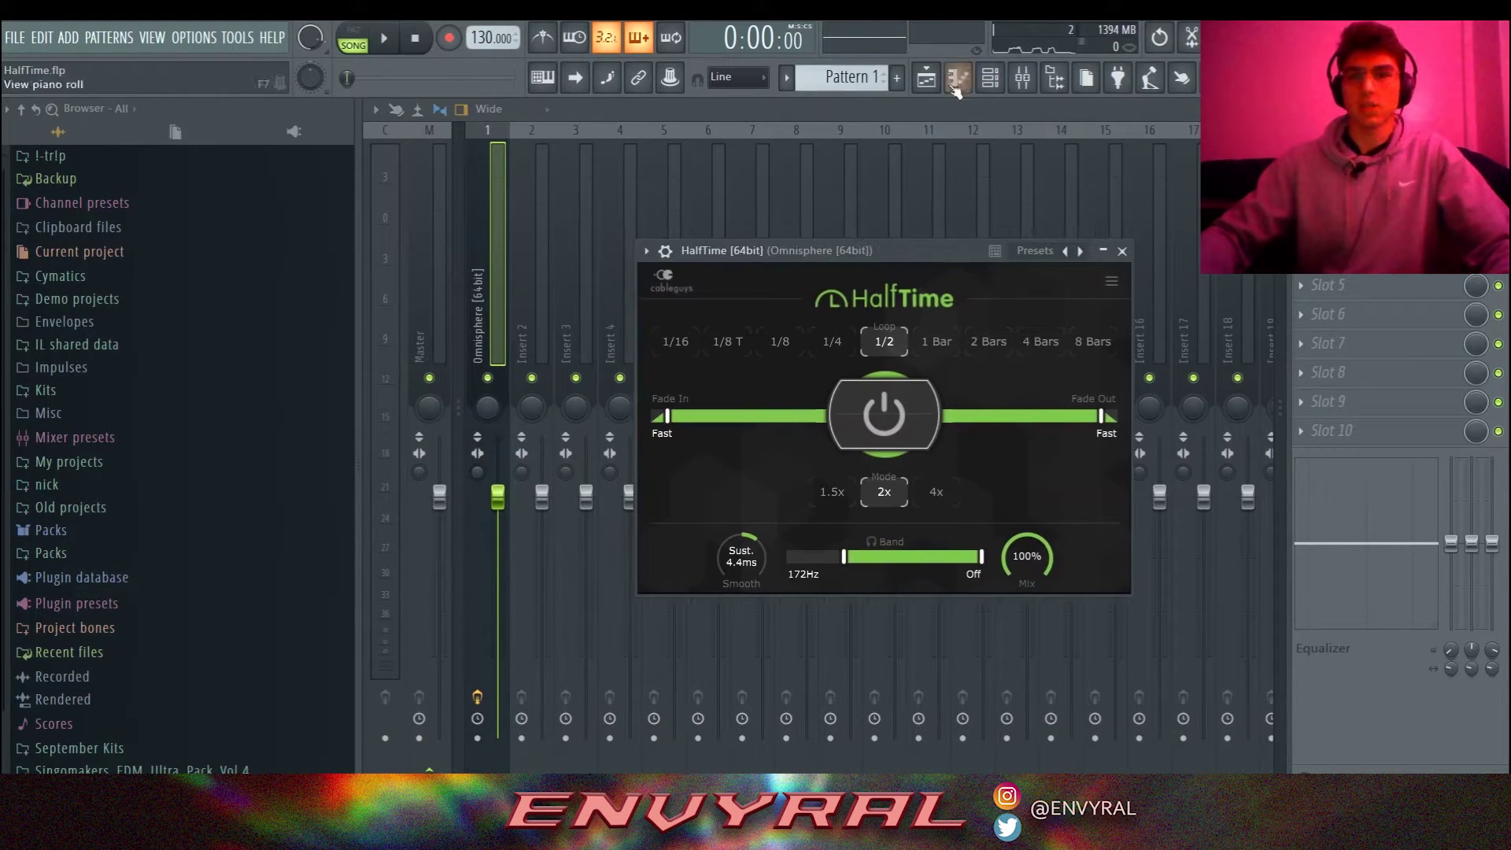
{"action": "left_click", "coordinate": [1122, 251]}
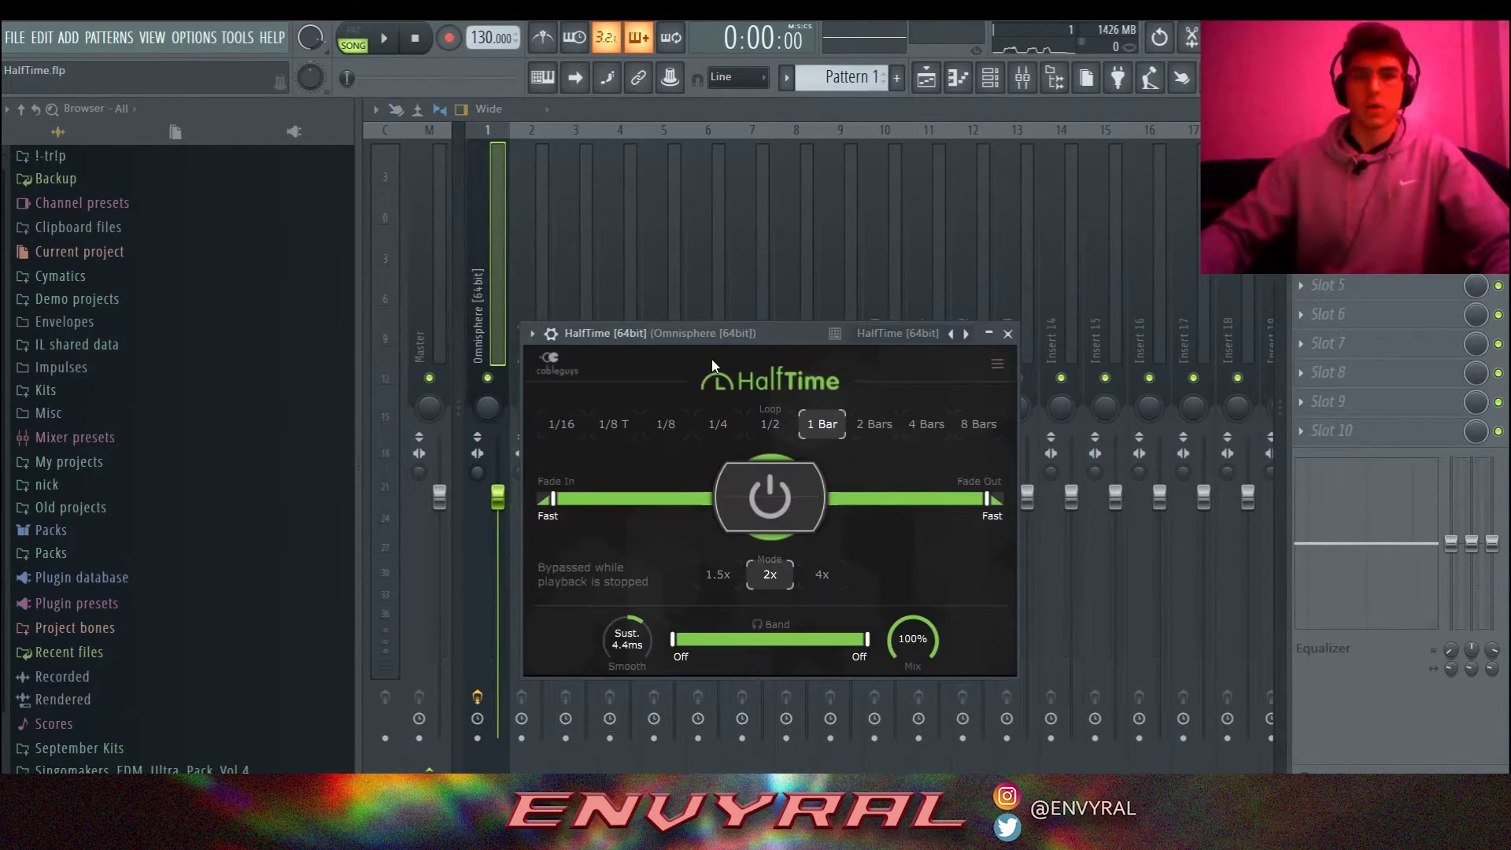
{"action": "left_click_drag", "start_coordinate": [711, 359], "coordinate": [801, 215]}
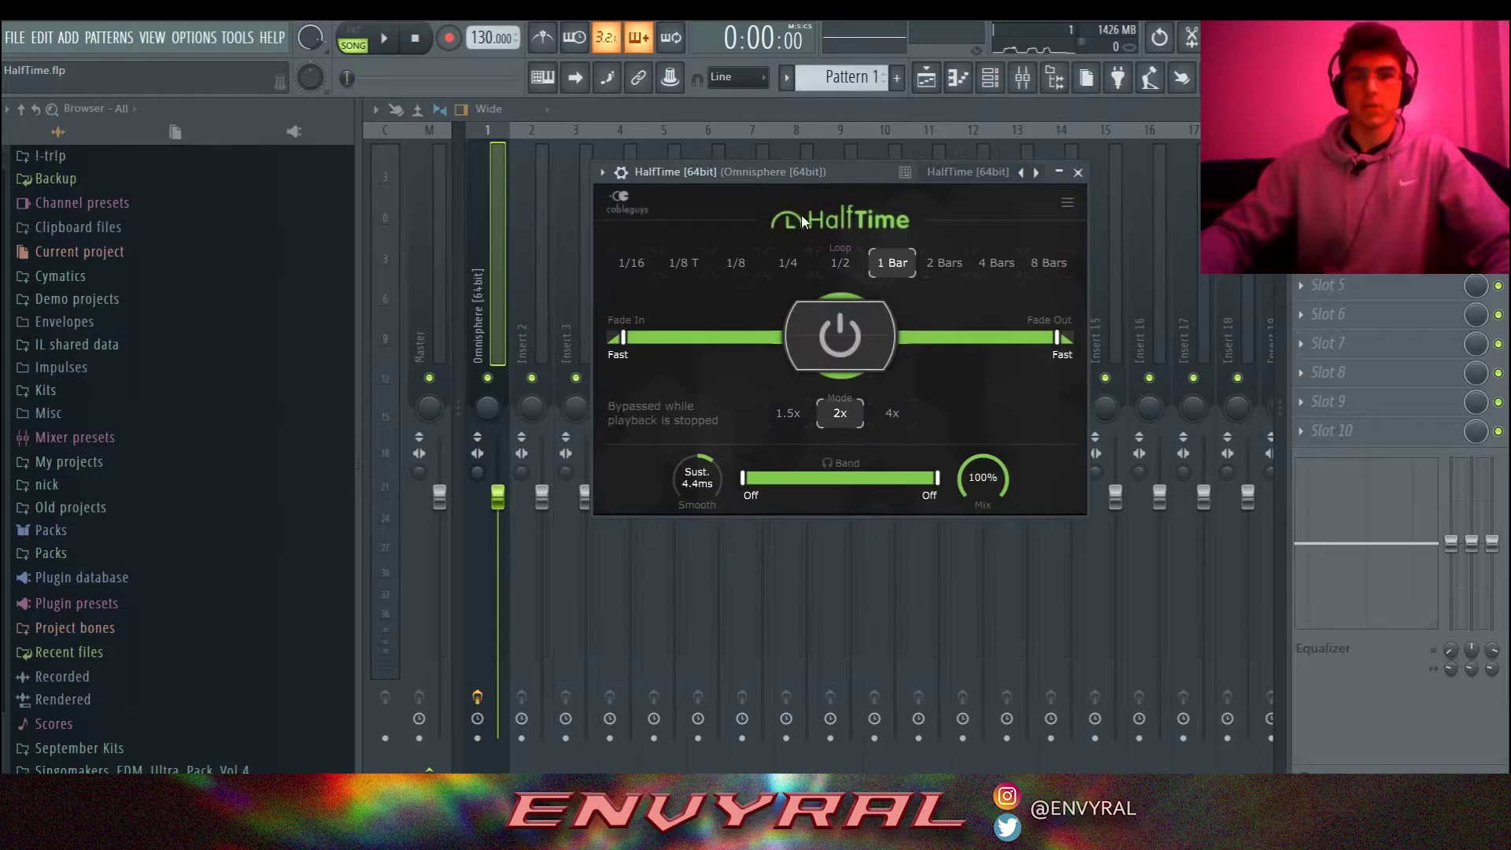
Solo HalfTime's band, set the loop to 1/2 and limit the Band range to about 3.79 kHz low and Off high.
{"action": "left_click", "coordinate": [829, 465]}
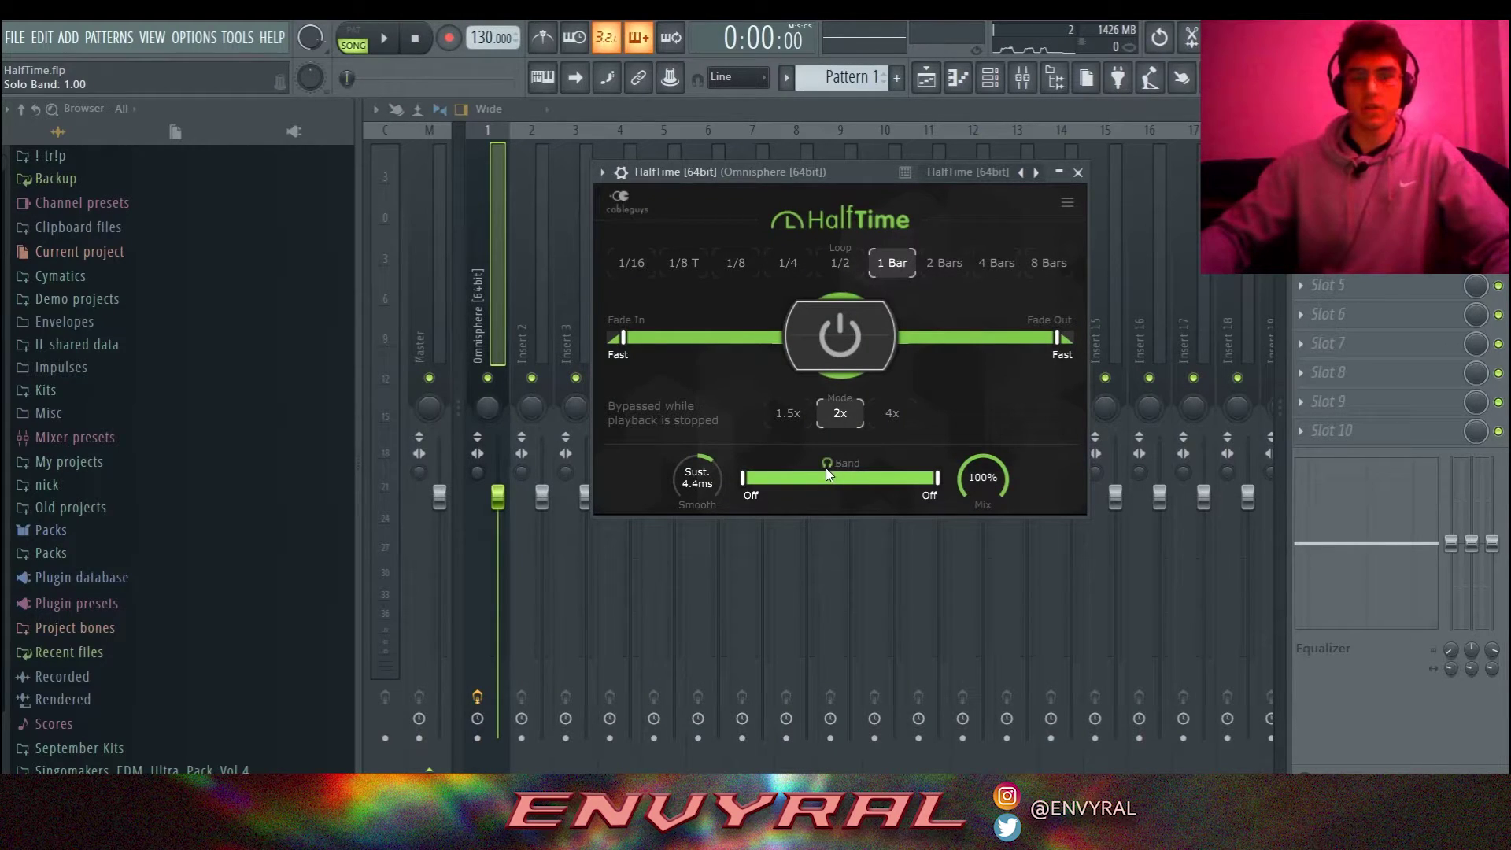
{"action": "left_click_drag", "start_coordinate": [745, 480], "coordinate": [873, 470]}
{"action": "left_click", "coordinate": [840, 262]}
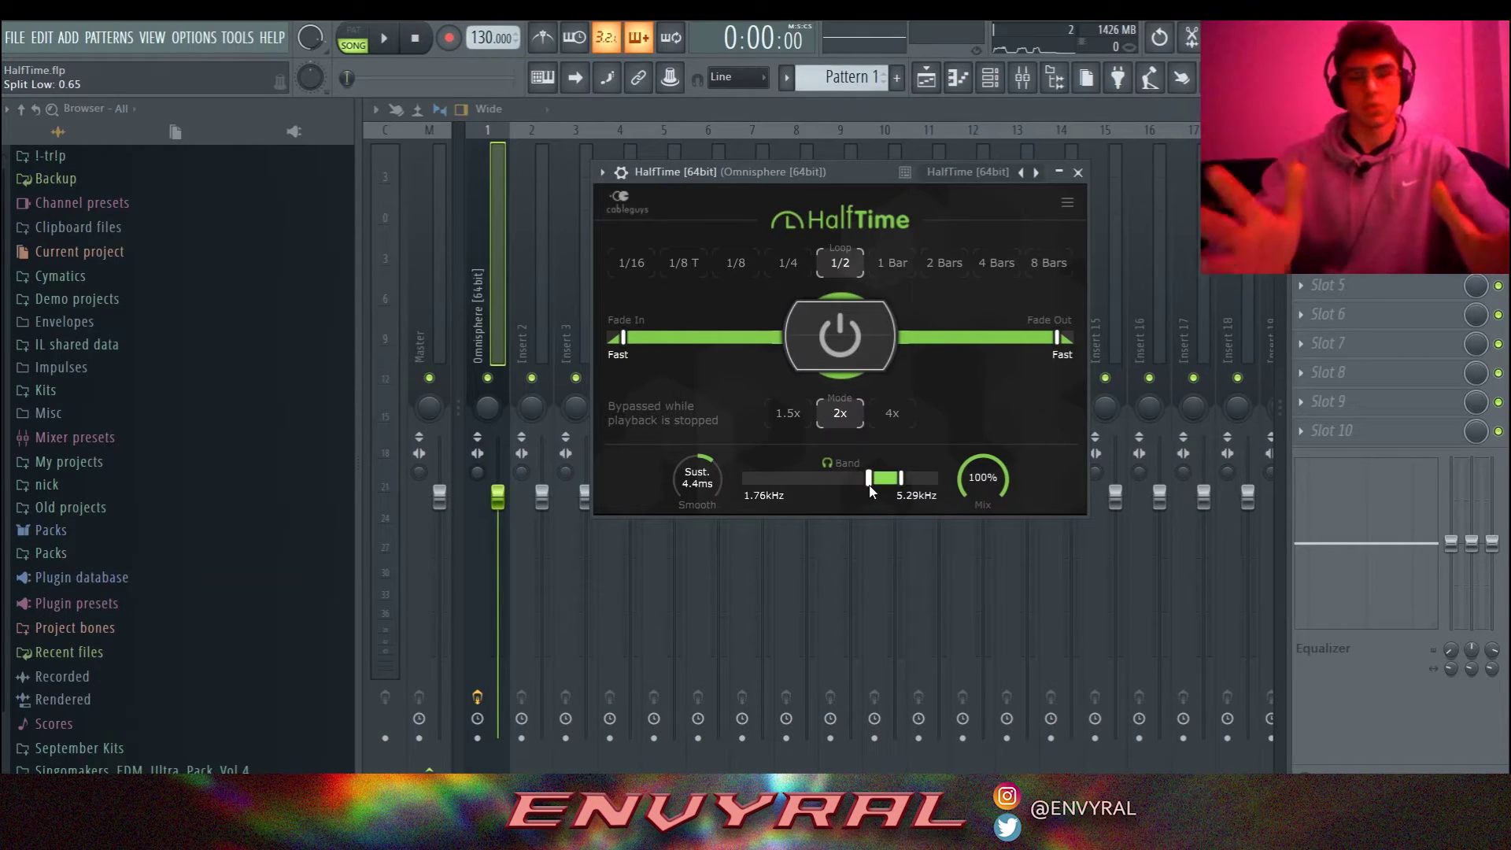
{"action": "mouse_move", "coordinate": [901, 477]}
{"action": "left_mouse_down"}
{"action": "mouse_move", "coordinate": [937, 478]}
{"action": "mouse_move", "coordinate": [897, 492]}
{"action": "left_mouse_up"}
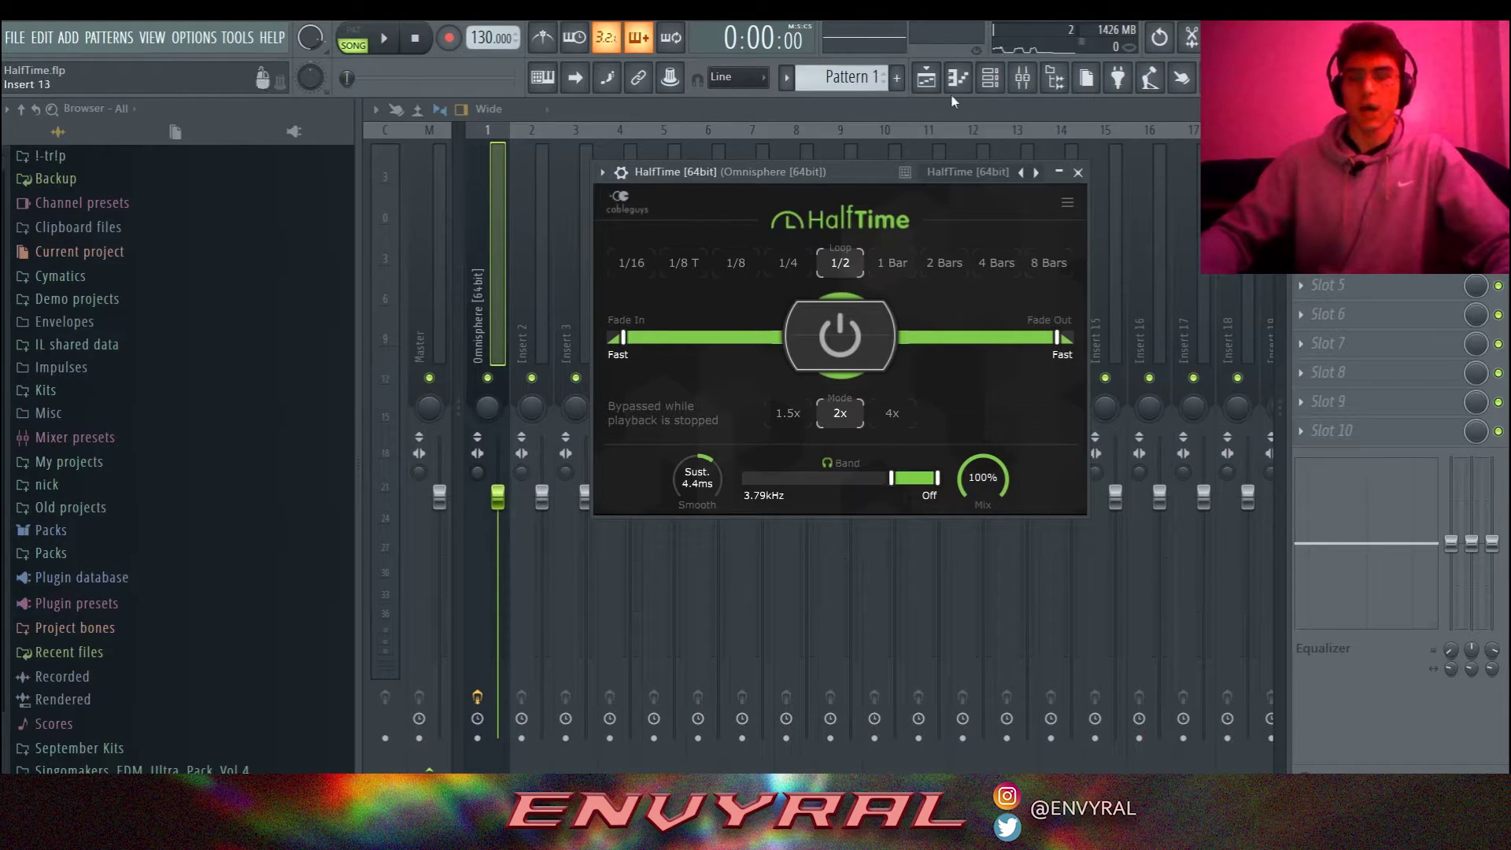
Play the song with the band soloed and adjust HalfTime's low Band limit to about 3.67 kHz.
{"action": "key", "text": "space"}
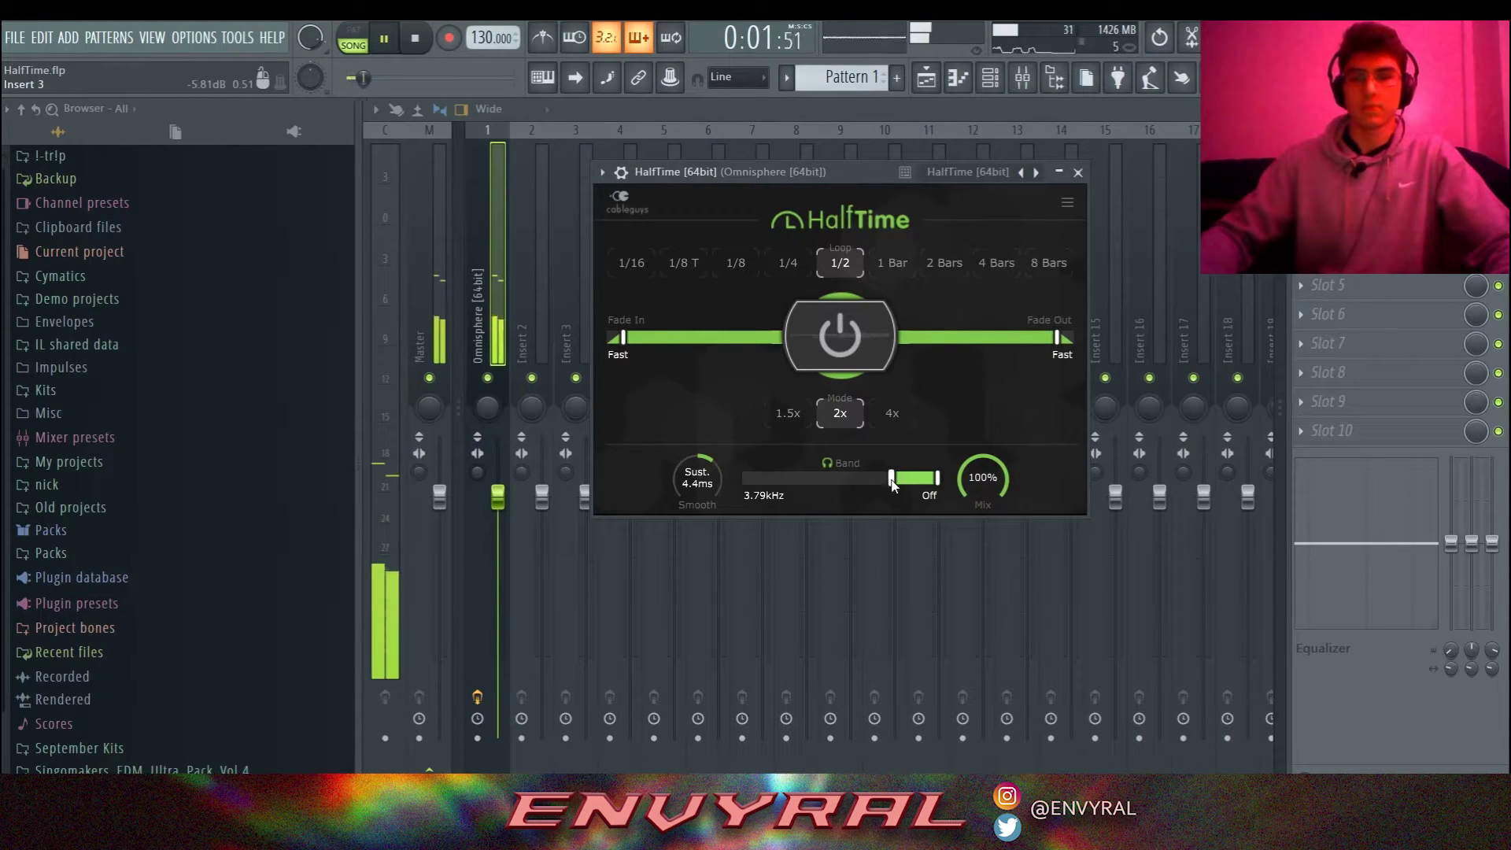
{"action": "left_click_drag", "start_coordinate": [893, 478], "coordinate": [890, 520]}
{"action": "key", "text": "space"}
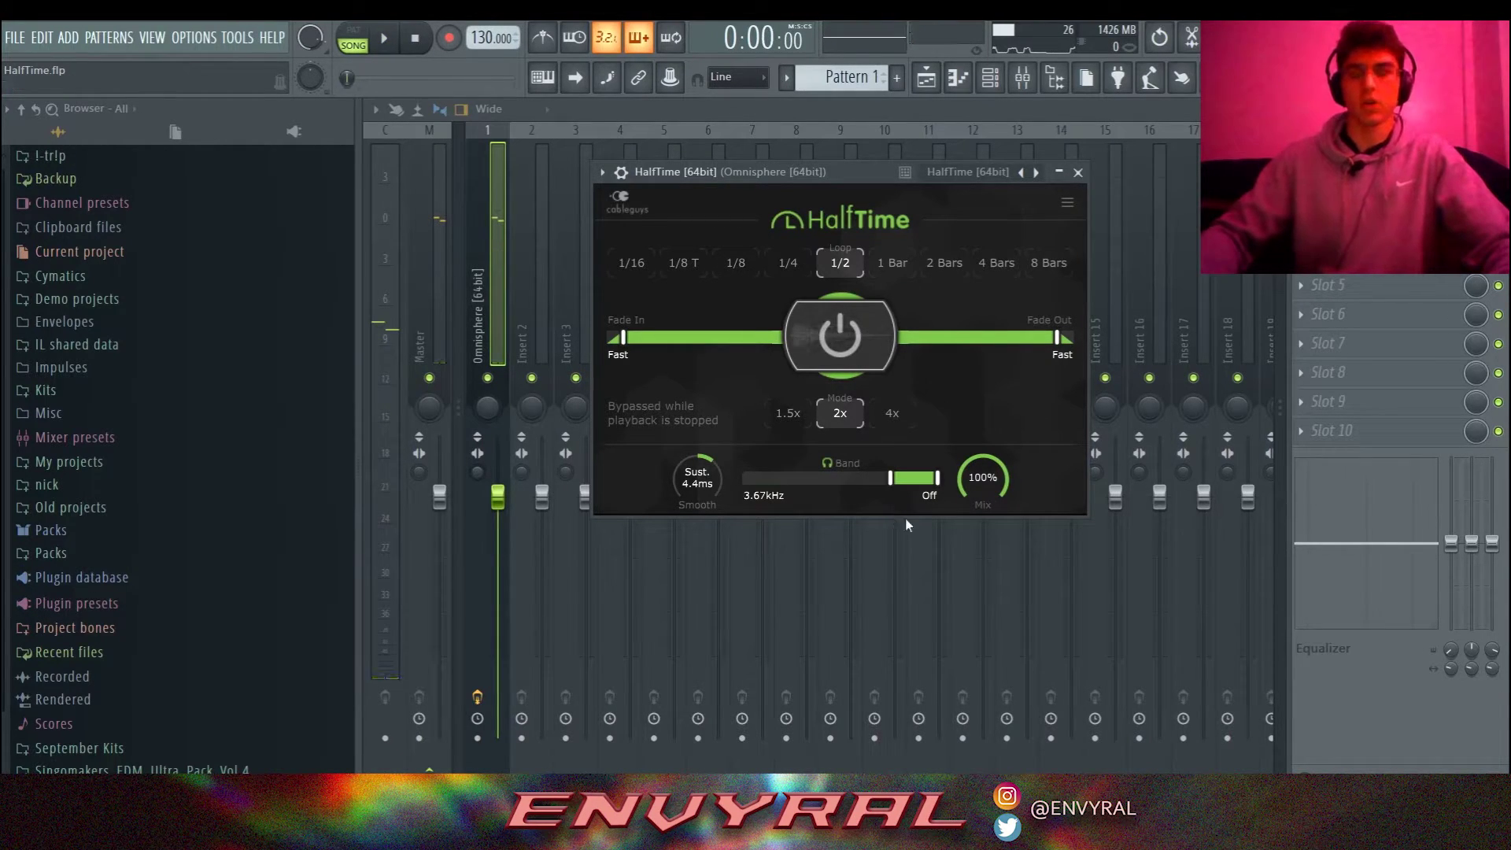
Lower HalfTime's low Band limit to about 382 Hz, set the loop to 1/4 and start playback.
{"action": "left_click_drag", "start_coordinate": [867, 175], "coordinate": [852, 308]}
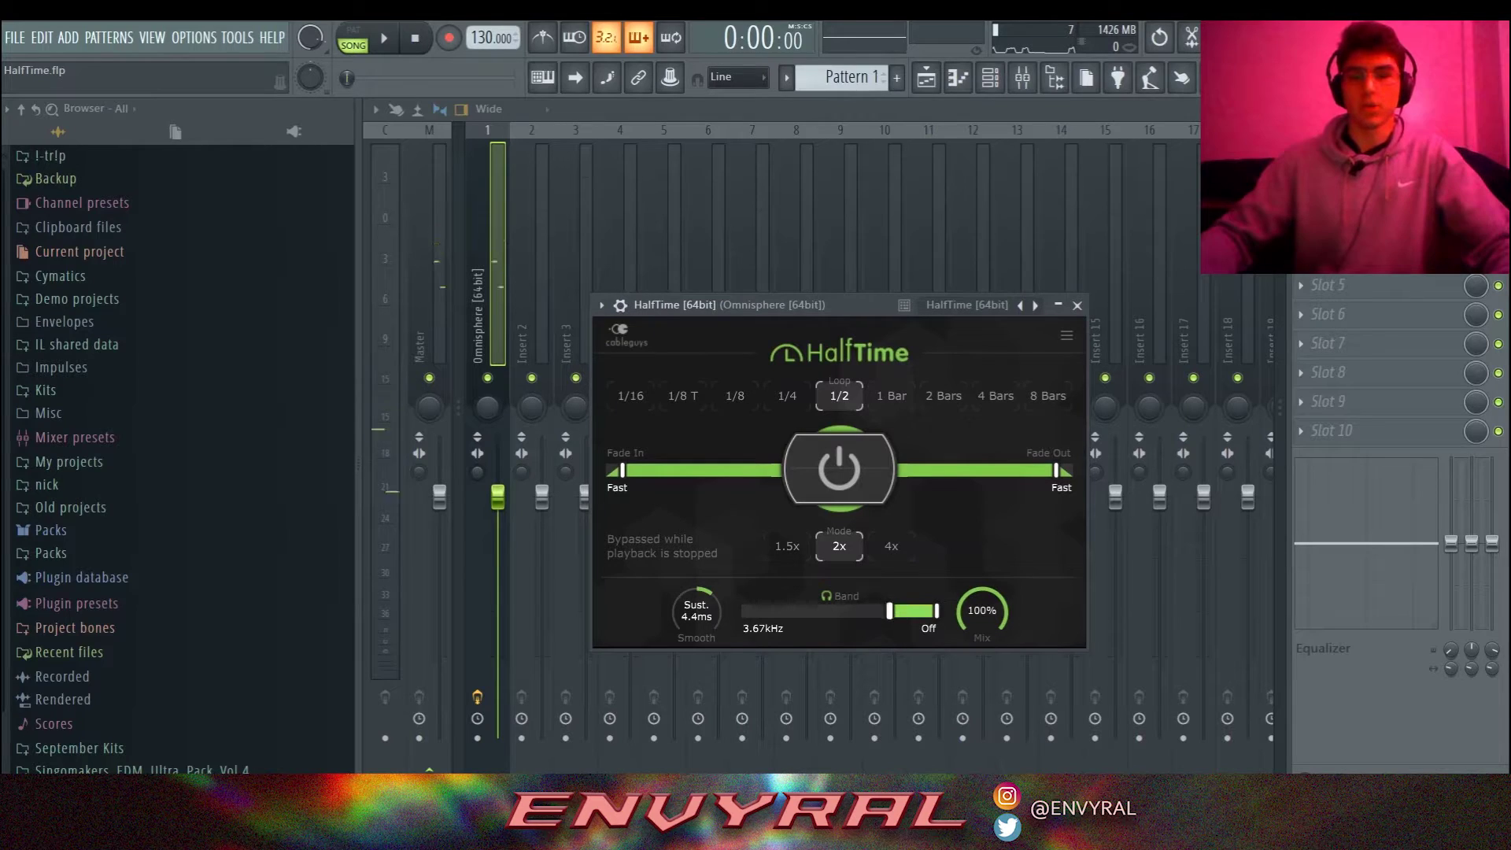
{"action": "left_click_drag", "start_coordinate": [890, 611], "coordinate": [853, 610]}
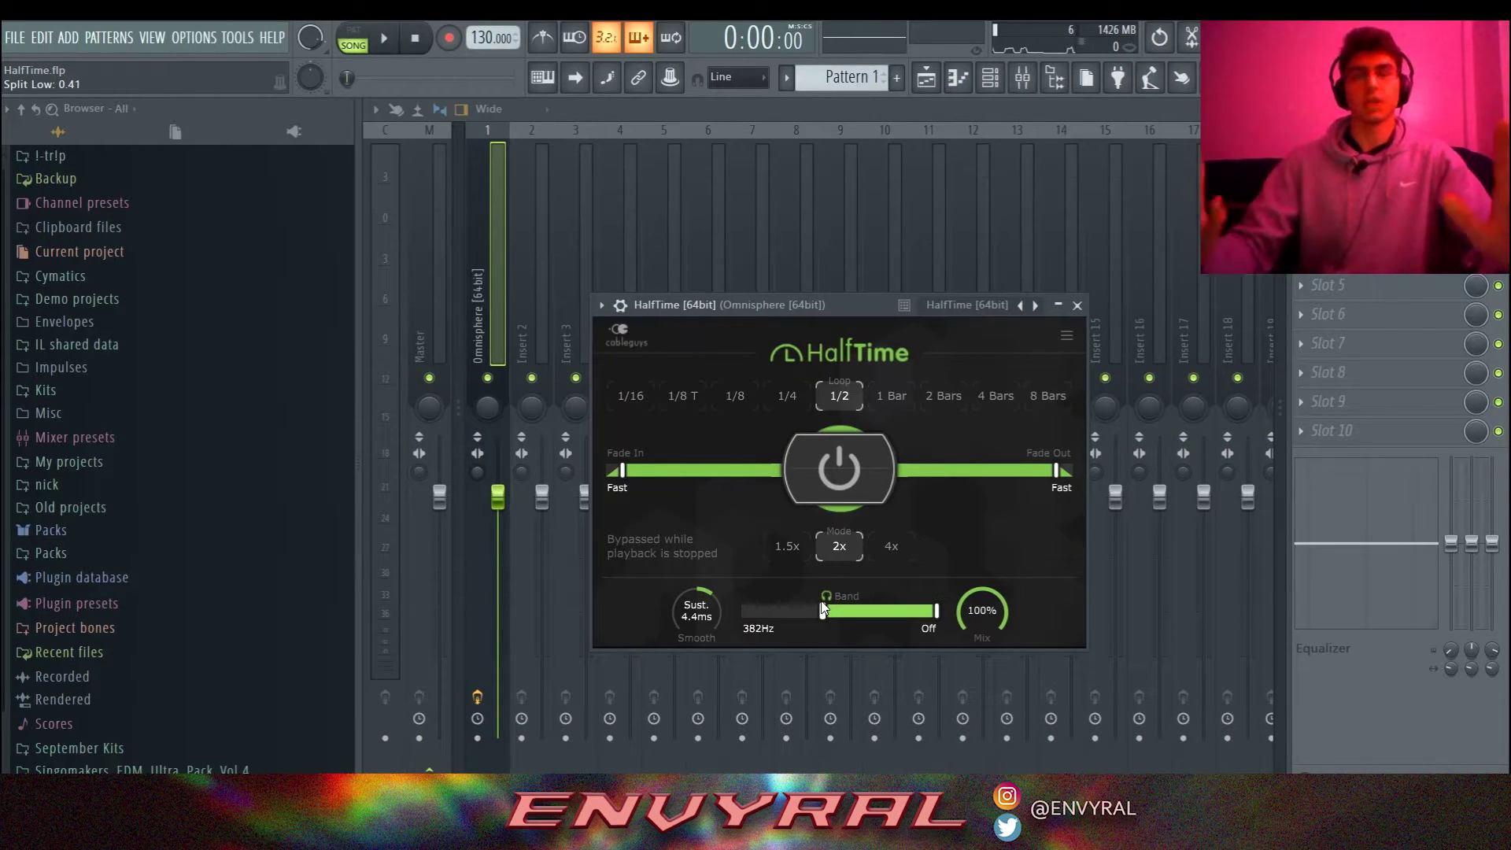
{"action": "left_click", "coordinate": [786, 400]}
{"action": "key", "text": "space"}
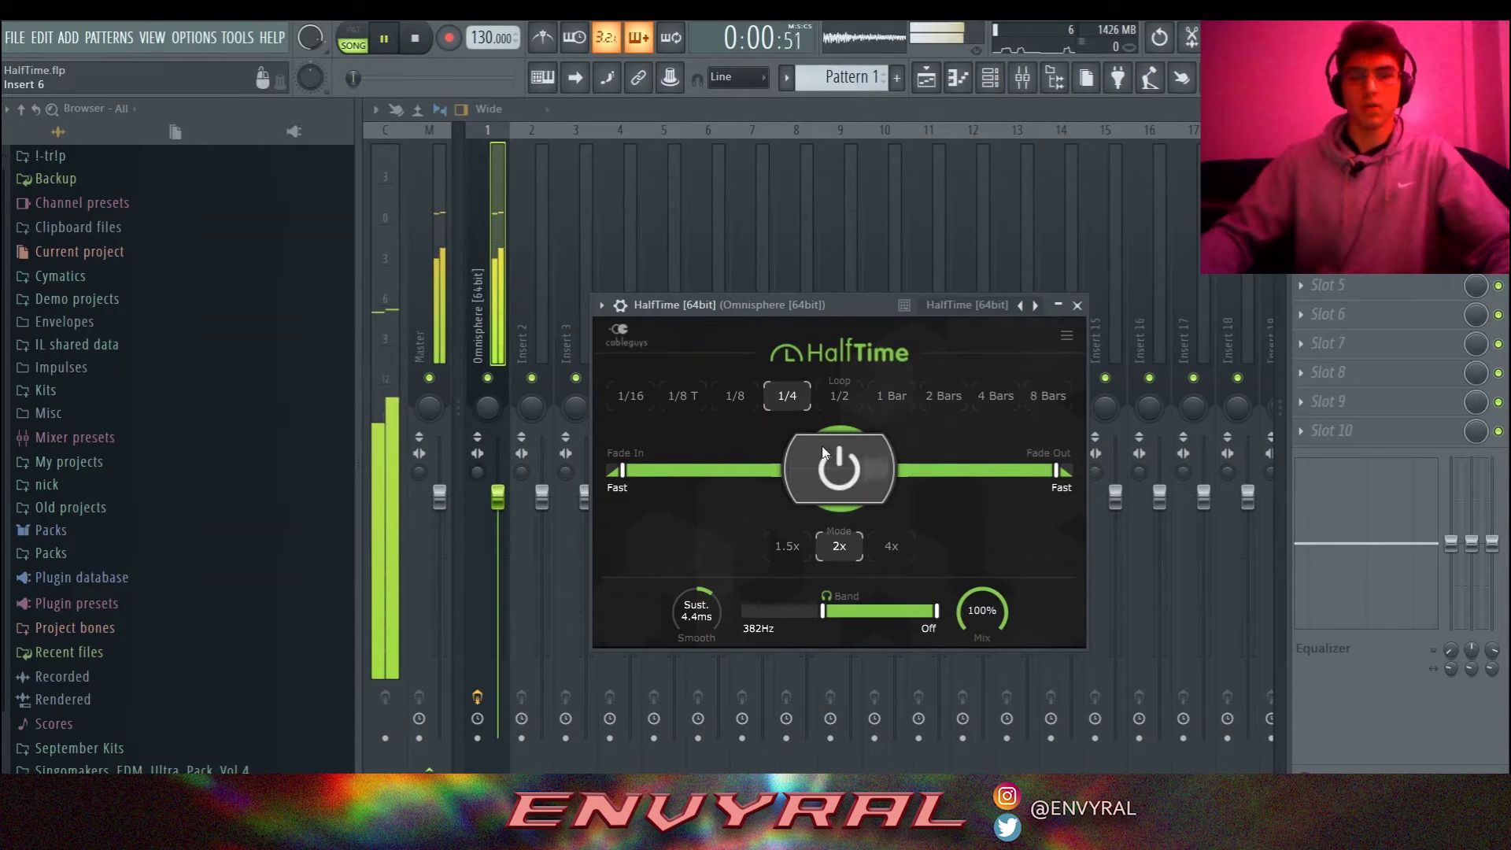
Audition HalfTime's low Band limit at about 6.04 kHz with the loop switched to 1/8, stop playback and lower the limit to about 2.54 kHz.
{"action": "left_click_drag", "start_coordinate": [822, 611], "coordinate": [904, 611]}
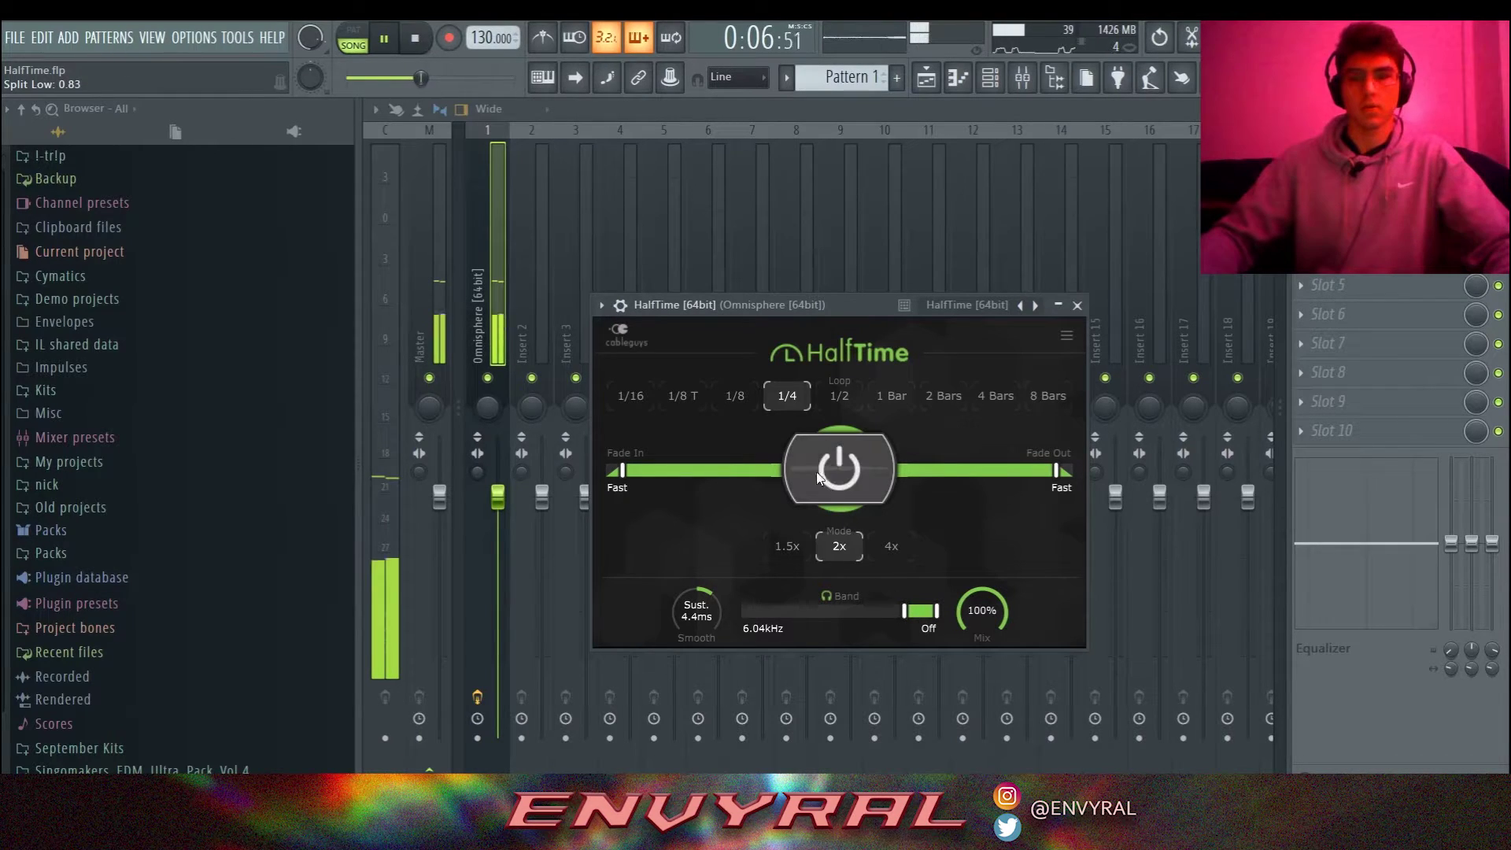
{"action": "left_click", "coordinate": [741, 398]}
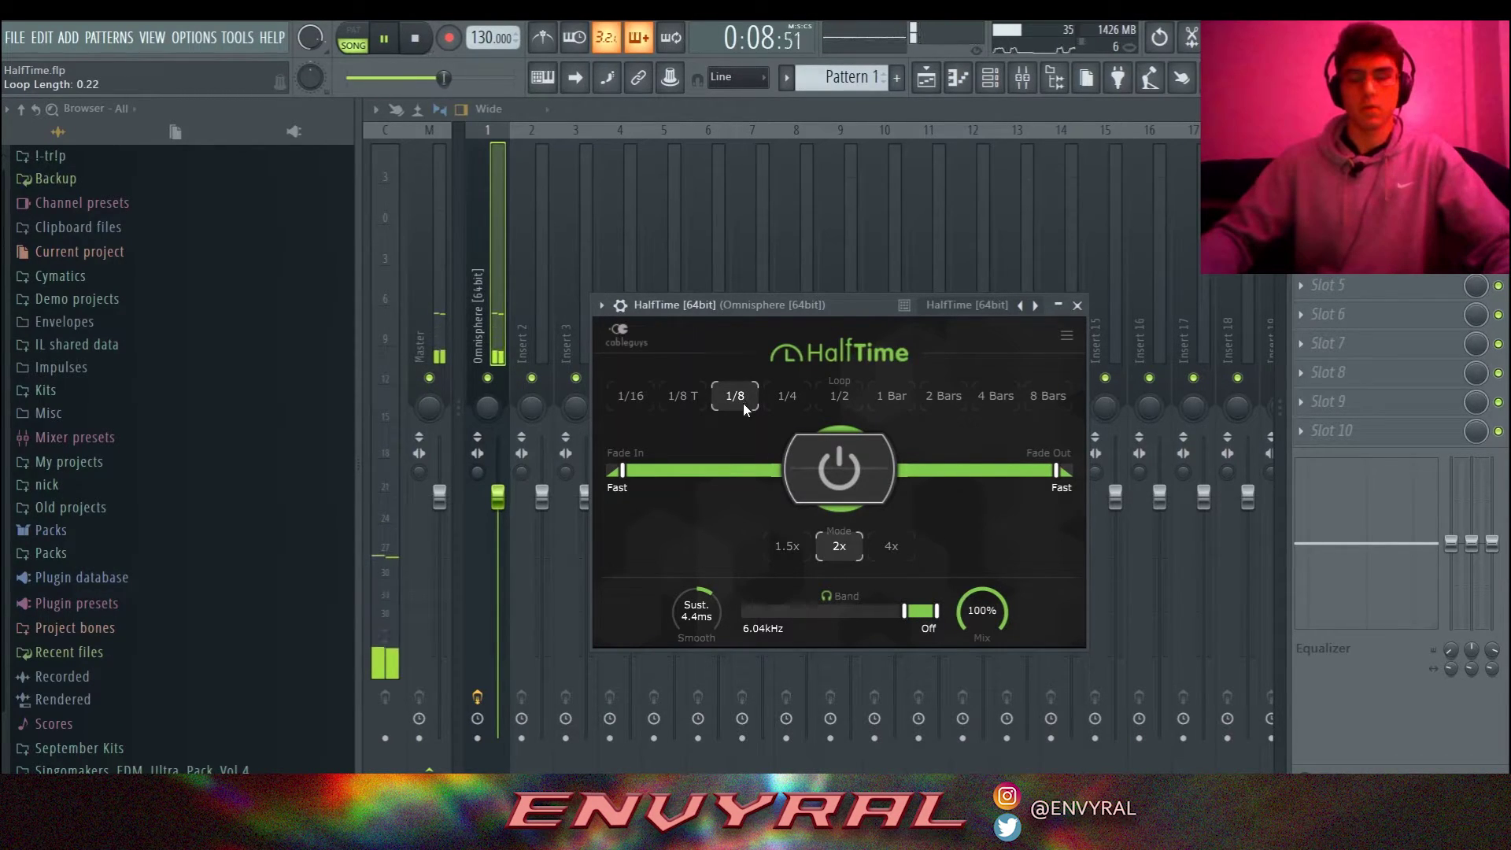
{"action": "left_click", "coordinate": [414, 38]}
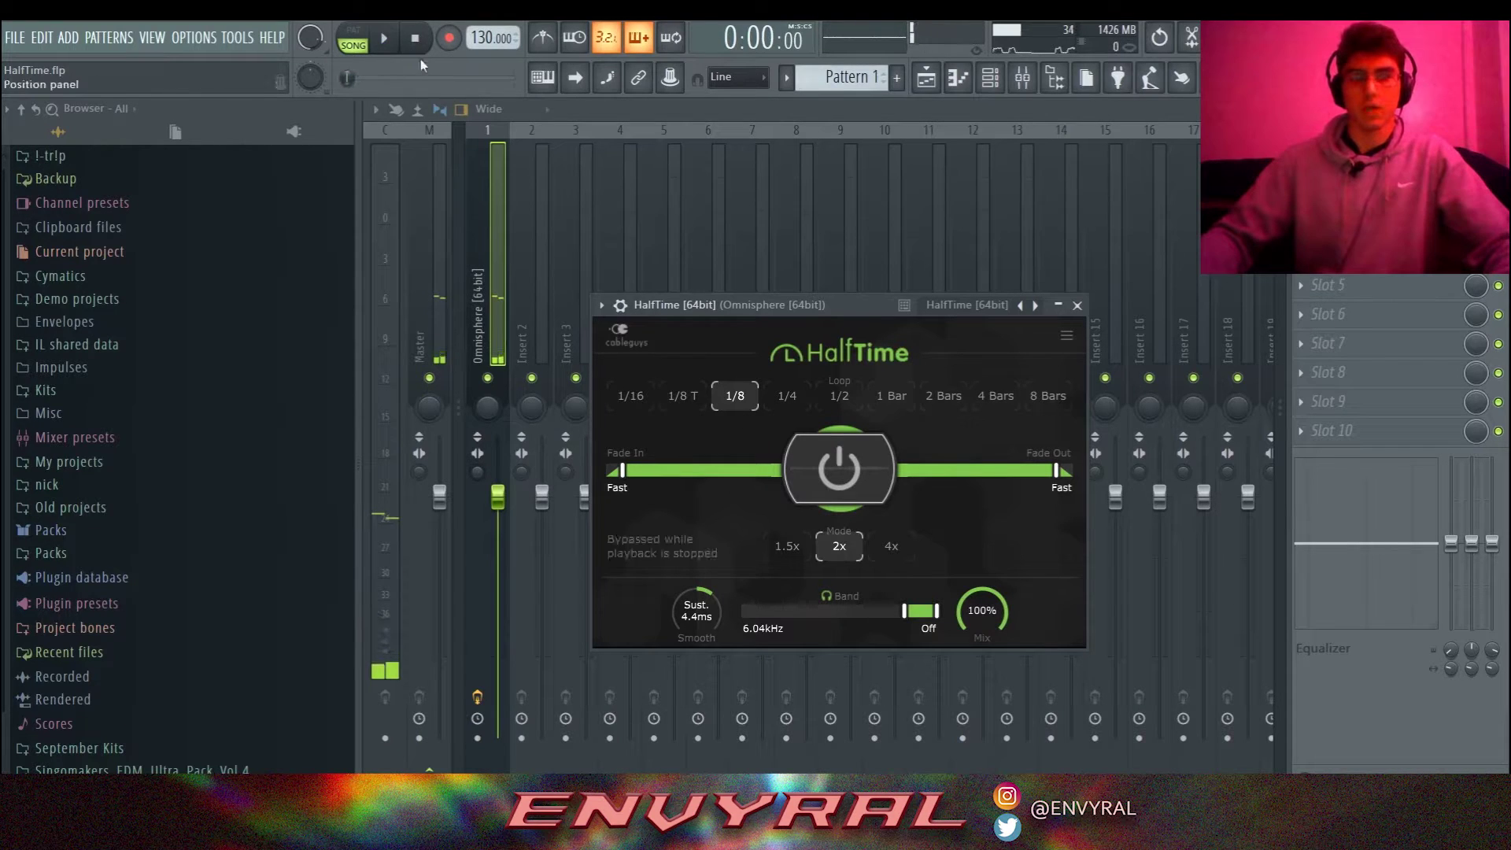
{"action": "left_click_drag", "start_coordinate": [913, 621], "coordinate": [889, 621]}
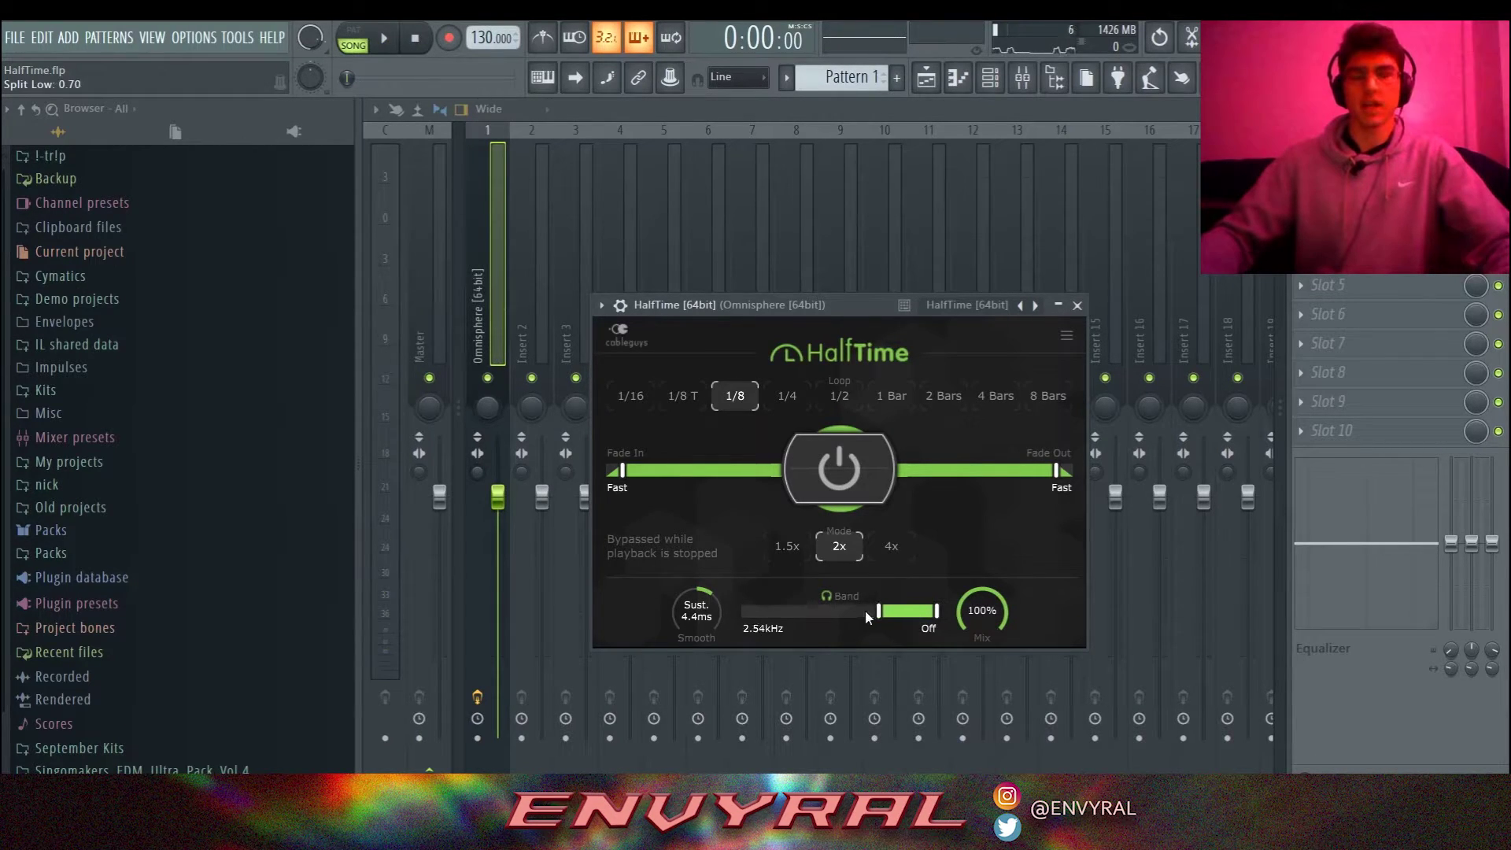
Play the song while lowering HalfTime's low Band limit to about 1.71 kHz, stop playback and close the plugin window.
{"action": "left_click", "coordinate": [385, 39]}
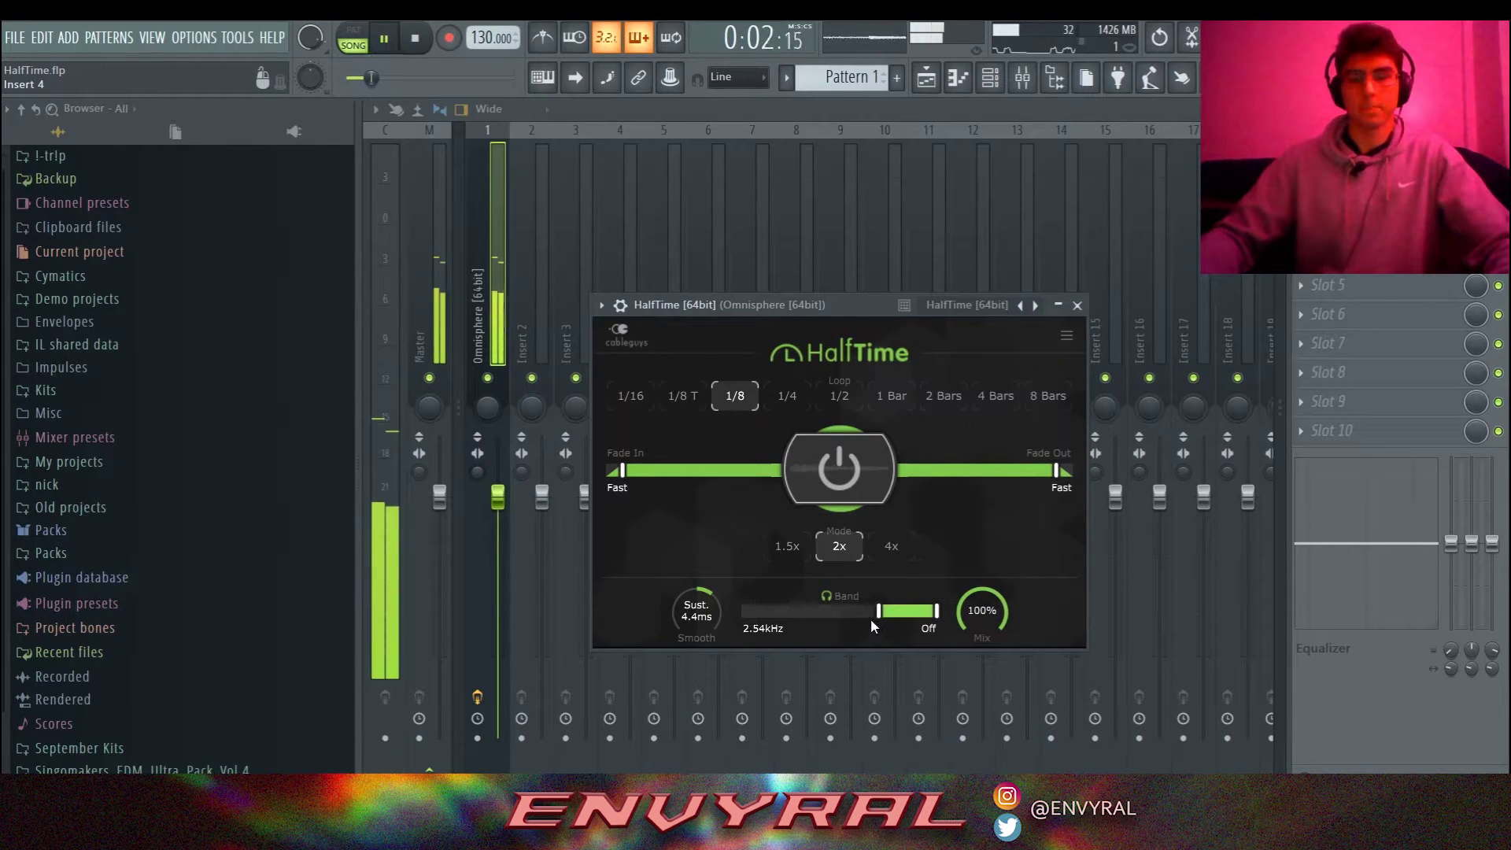
{"action": "left_click_drag", "start_coordinate": [870, 618], "coordinate": [859, 619]}
{"action": "key", "text": "space"}
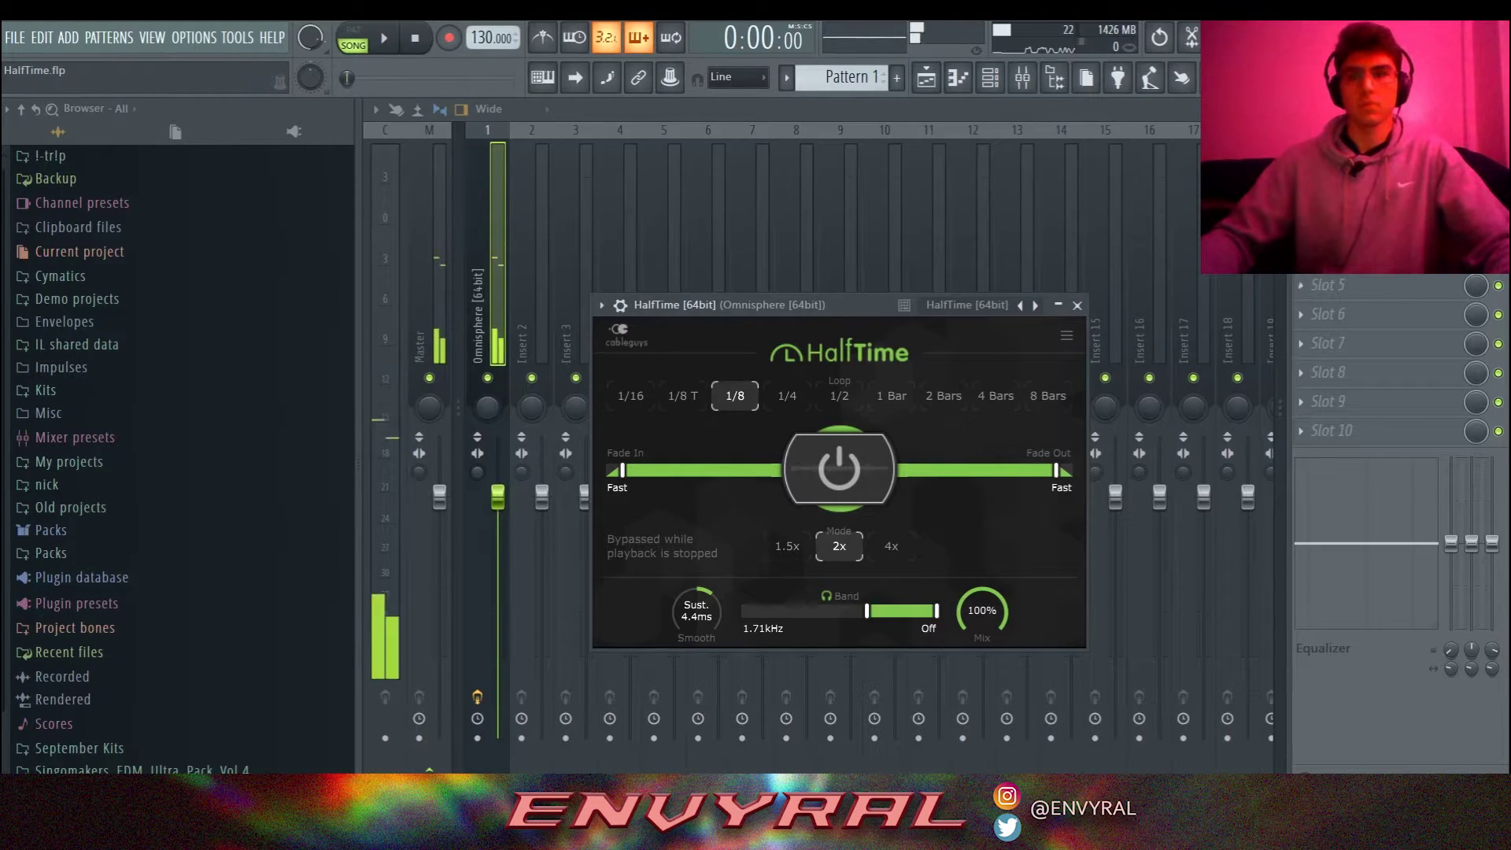
{"action": "key", "text": "Escape"}
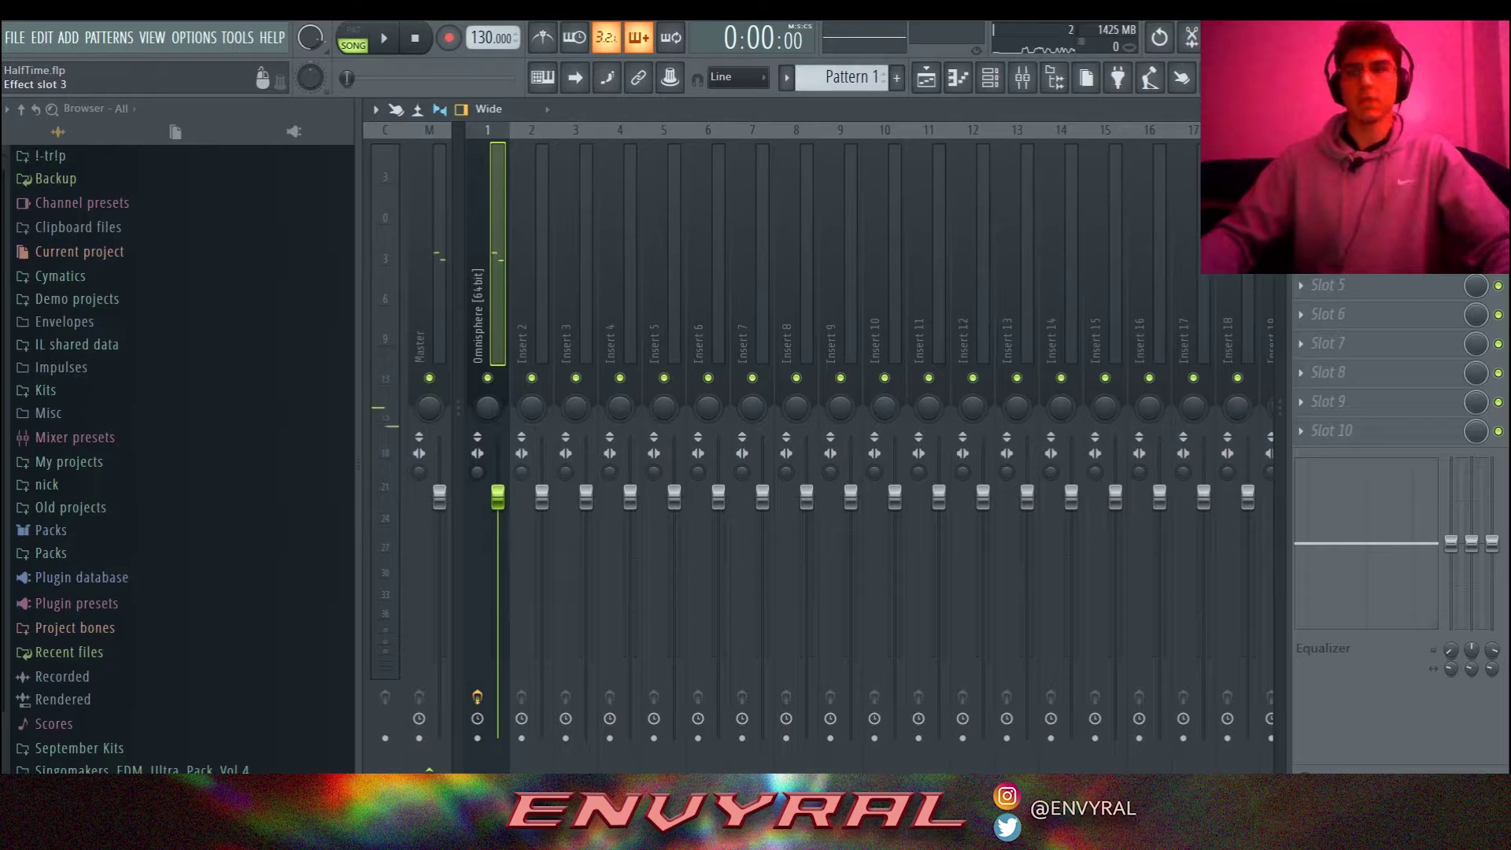
{"action": "left_click", "coordinate": [1355, 227]}
{"action": "left_click", "coordinate": [1077, 304]}
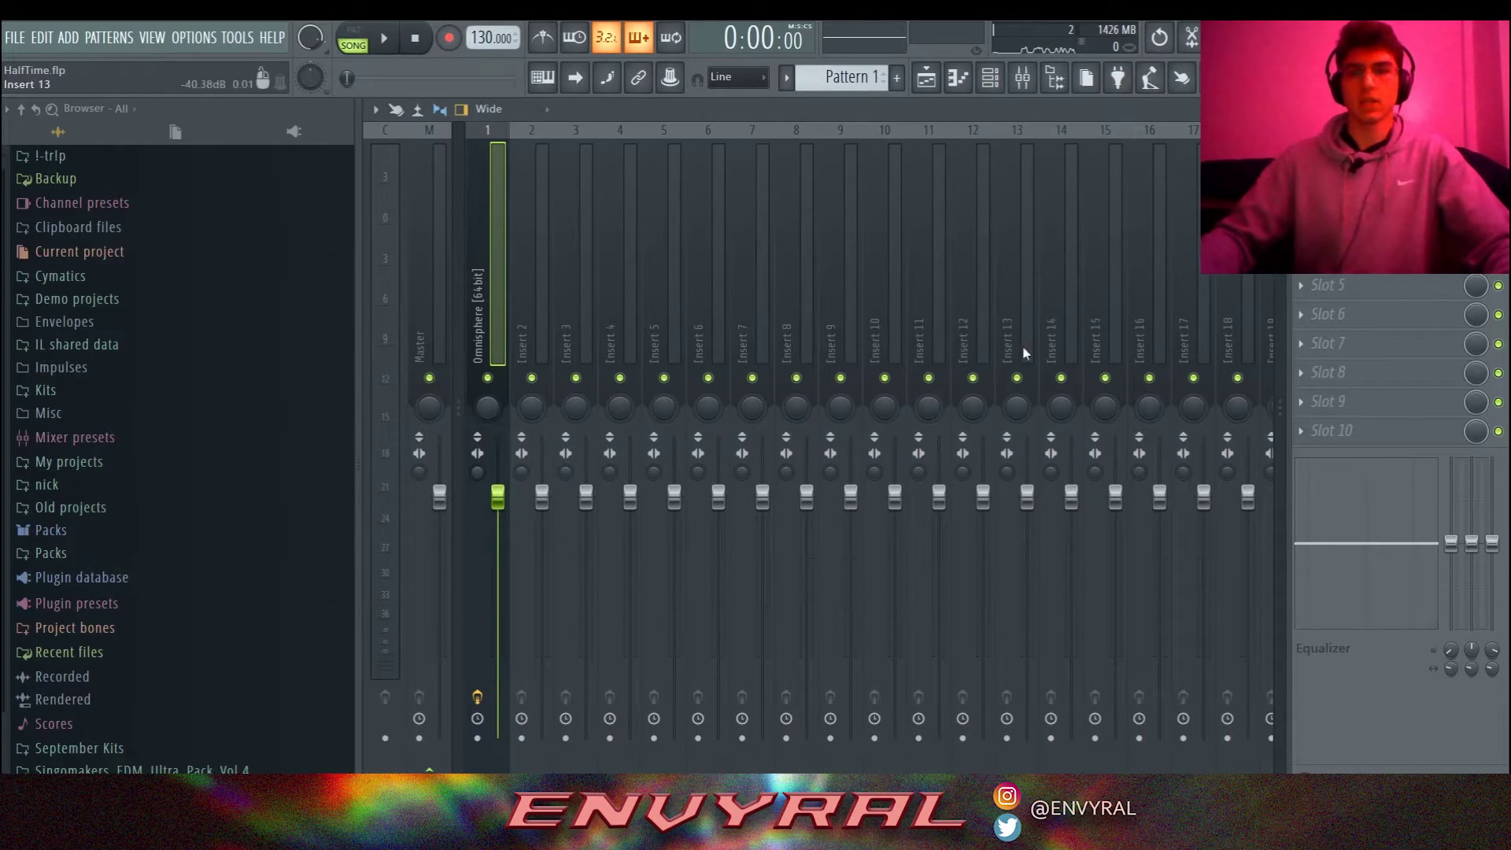
Arm the Omnisphere mixer track for recording and render it to an audio clip.
{"action": "left_click", "coordinate": [478, 740]}
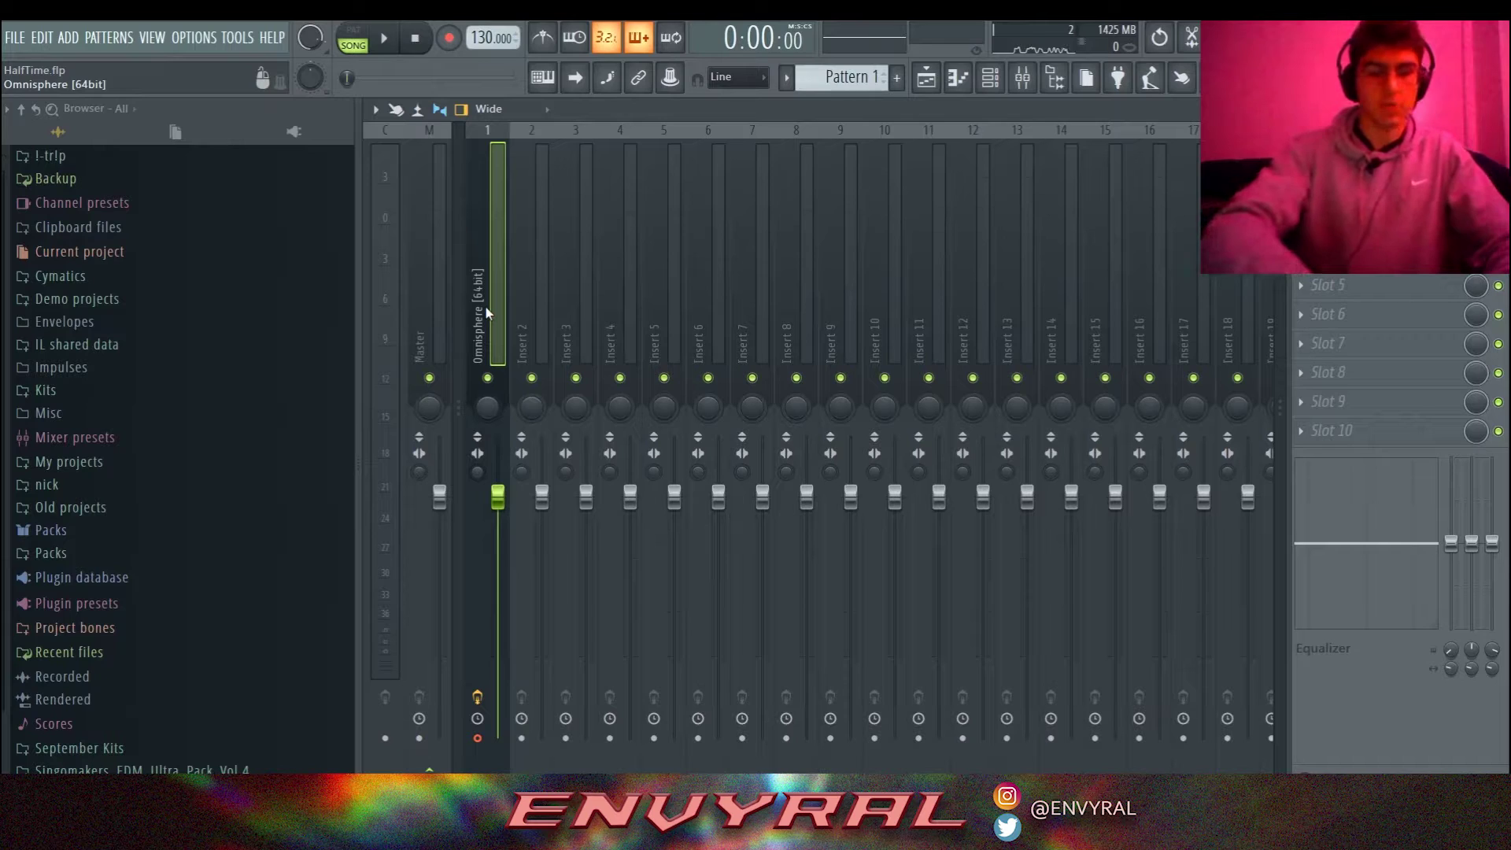
{"action": "key", "text": "alt+r"}
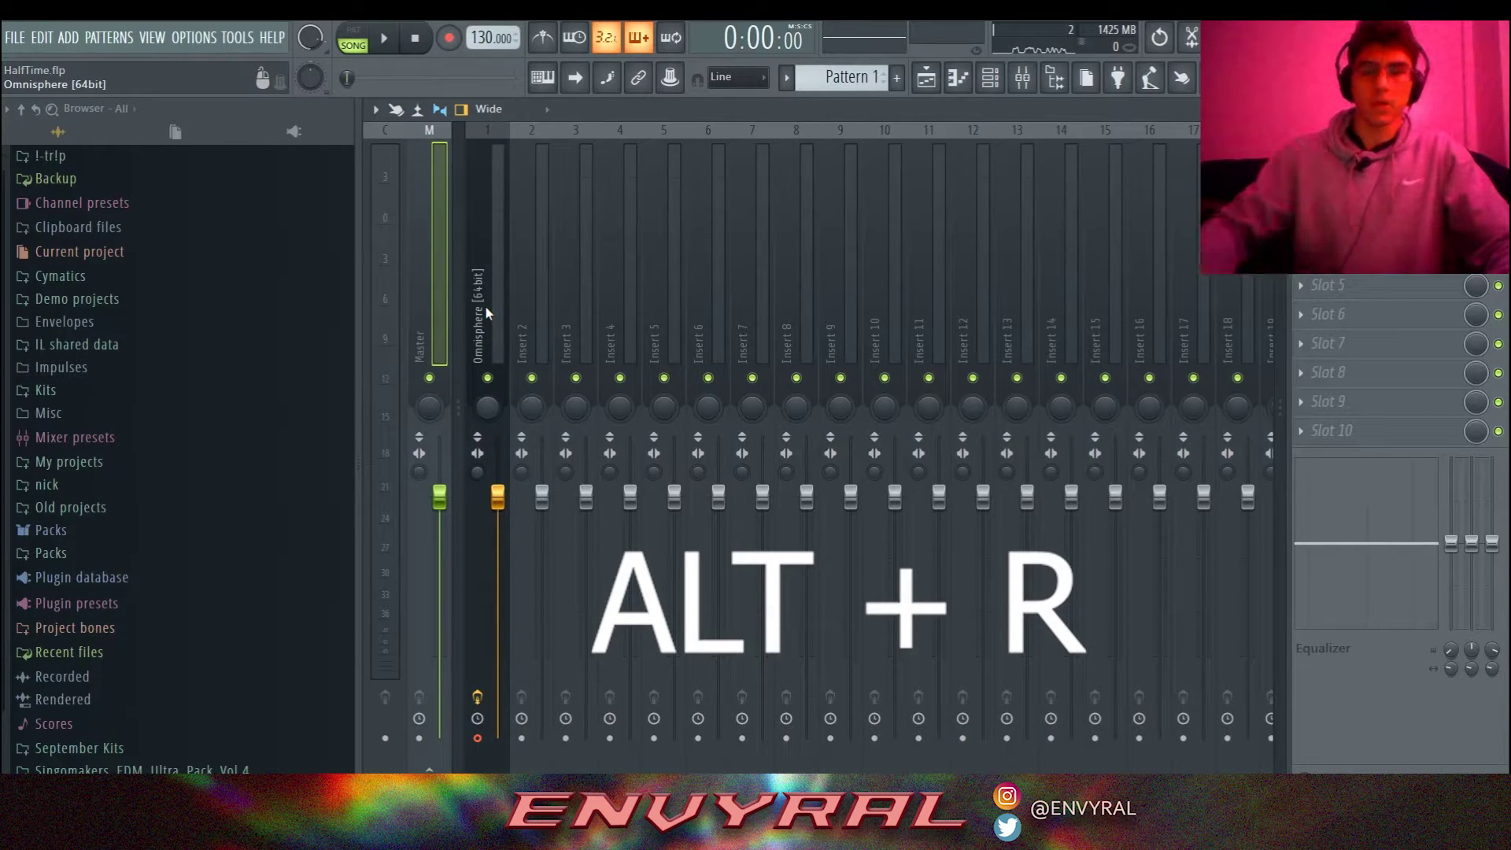
{"action": "left_click", "coordinate": [939, 493]}
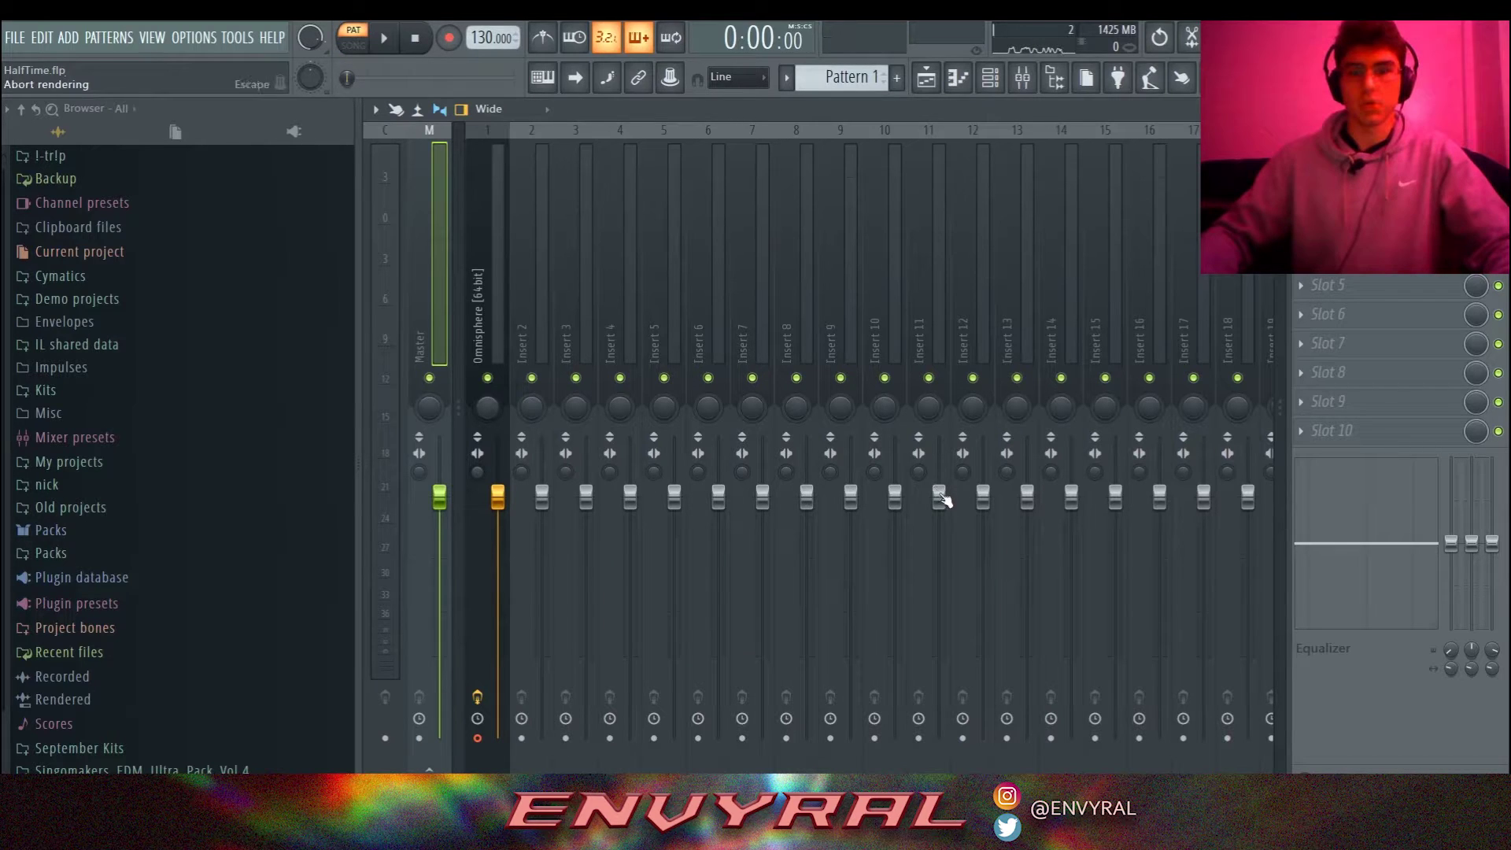
Place the rendered Omnisphere audio clip at the start of playlist Track 2 and mute Track 1.
{"action": "left_click", "coordinate": [926, 81]}
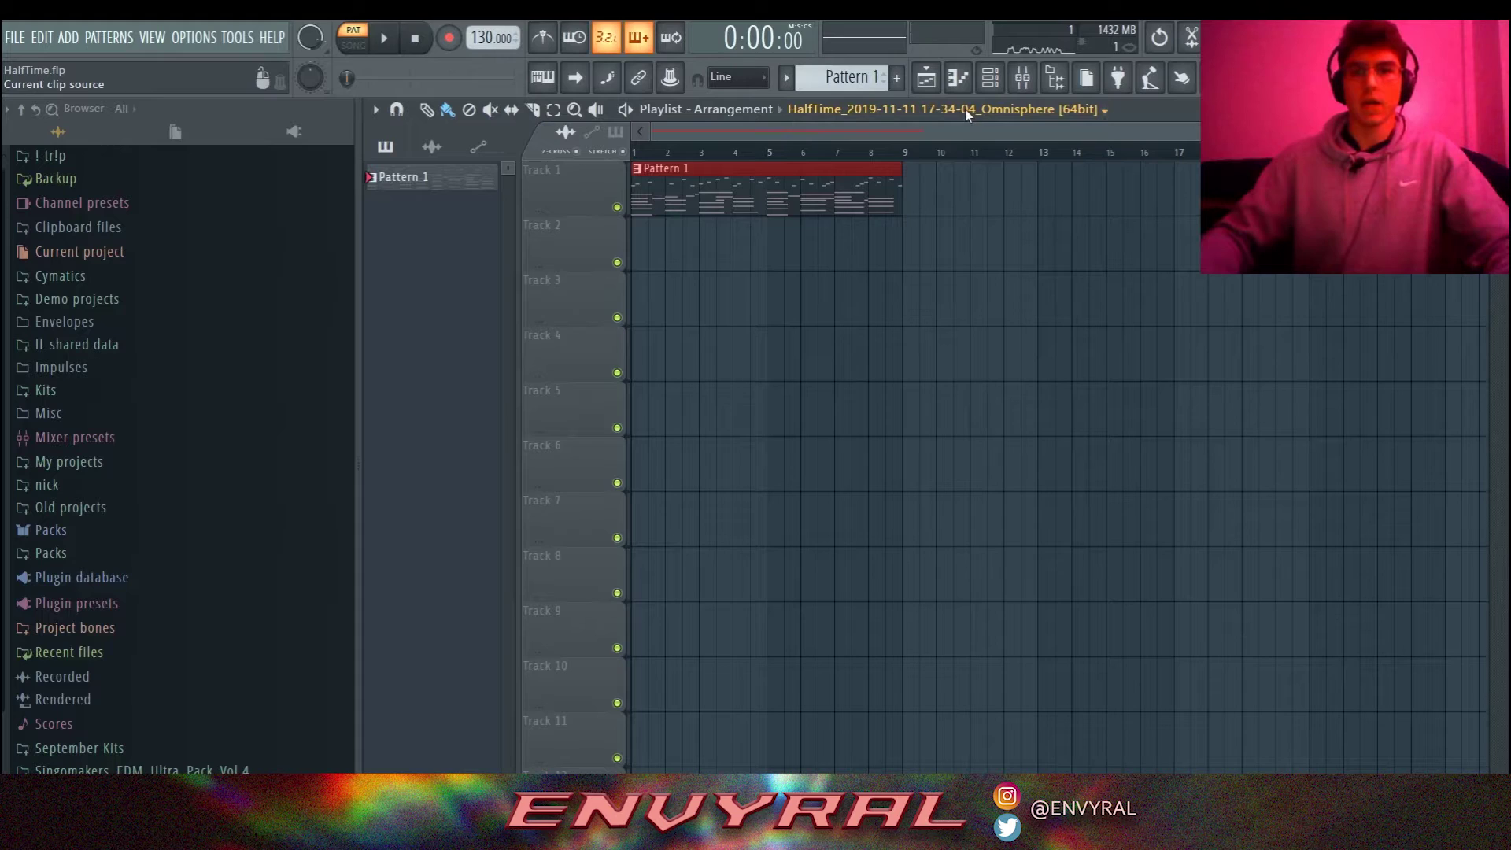
{"action": "left_click", "coordinate": [431, 146]}
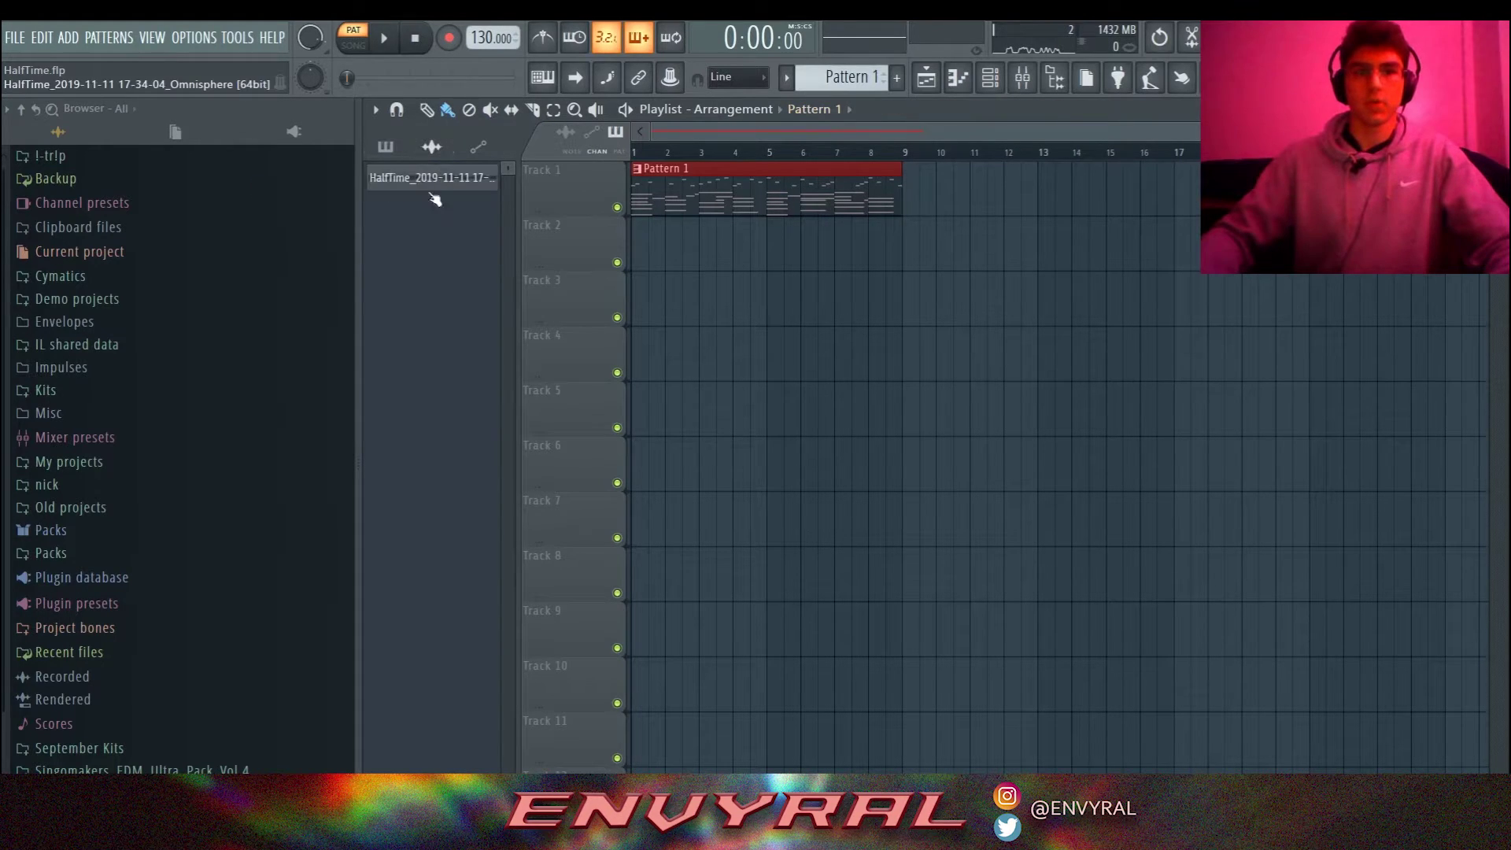
{"action": "left_click", "coordinate": [682, 251]}
{"action": "left_click_drag", "start_coordinate": [725, 261], "coordinate": [630, 240]}
{"action": "left_click", "coordinate": [616, 207]}
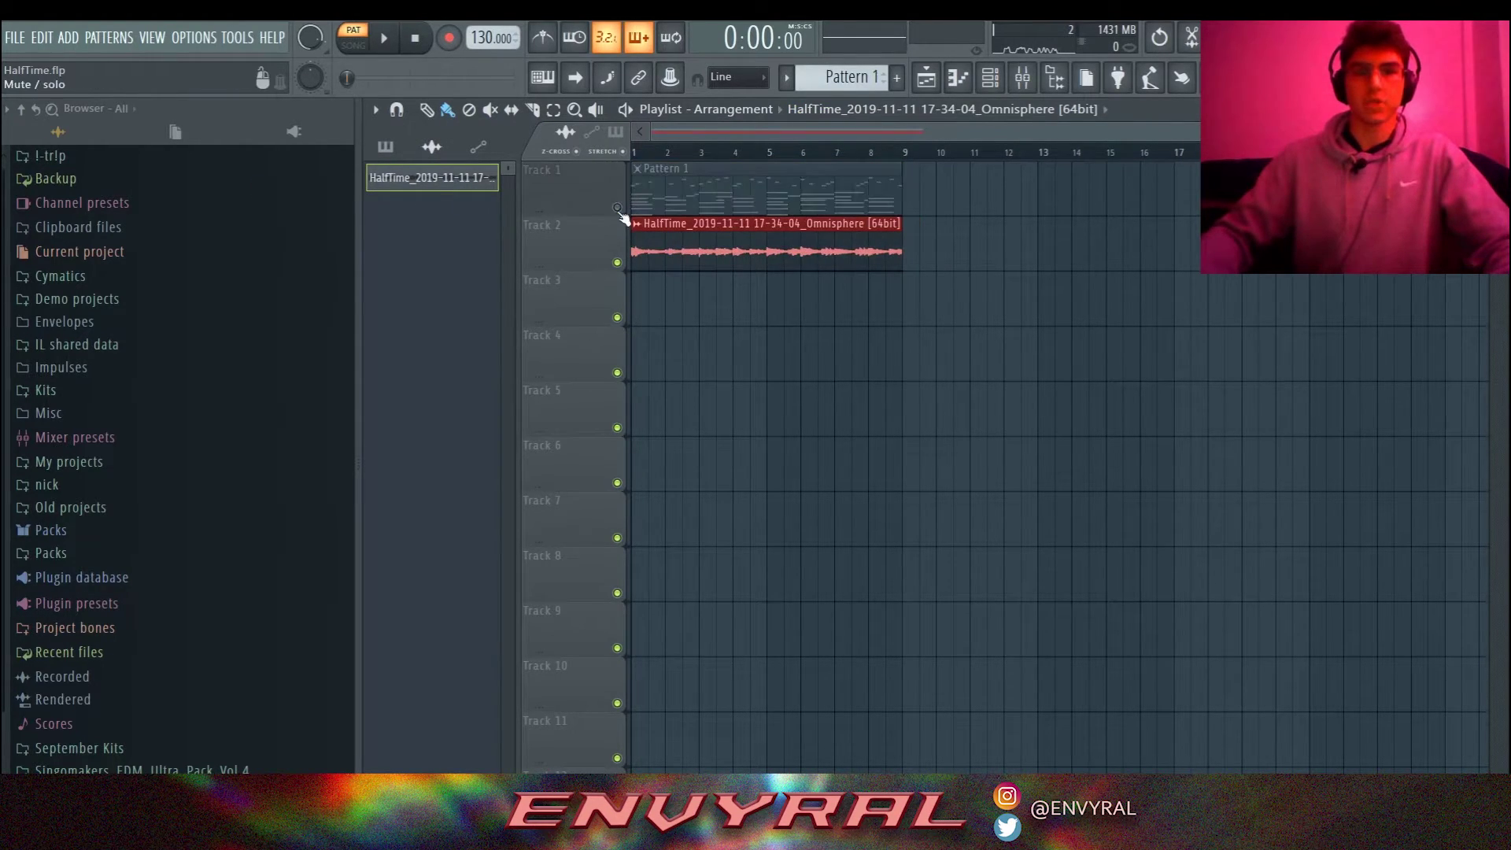
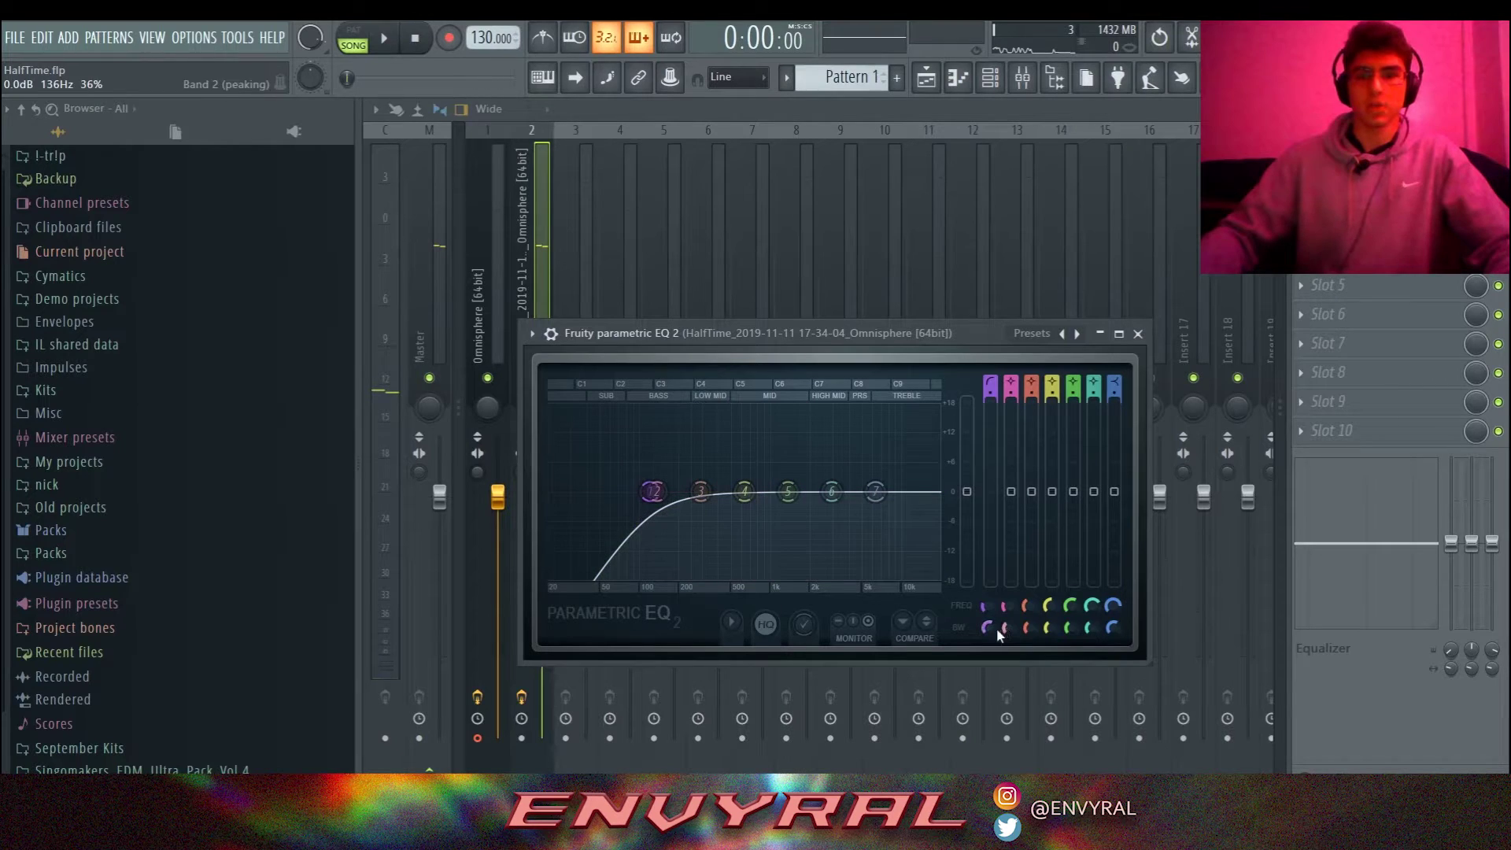
Adjust the high-pass band of the rendered clip's Parametric EQ 2 to about 128 Hz and close the EQ.
{"action": "left_click_drag", "start_coordinate": [993, 627], "coordinate": [993, 632]}
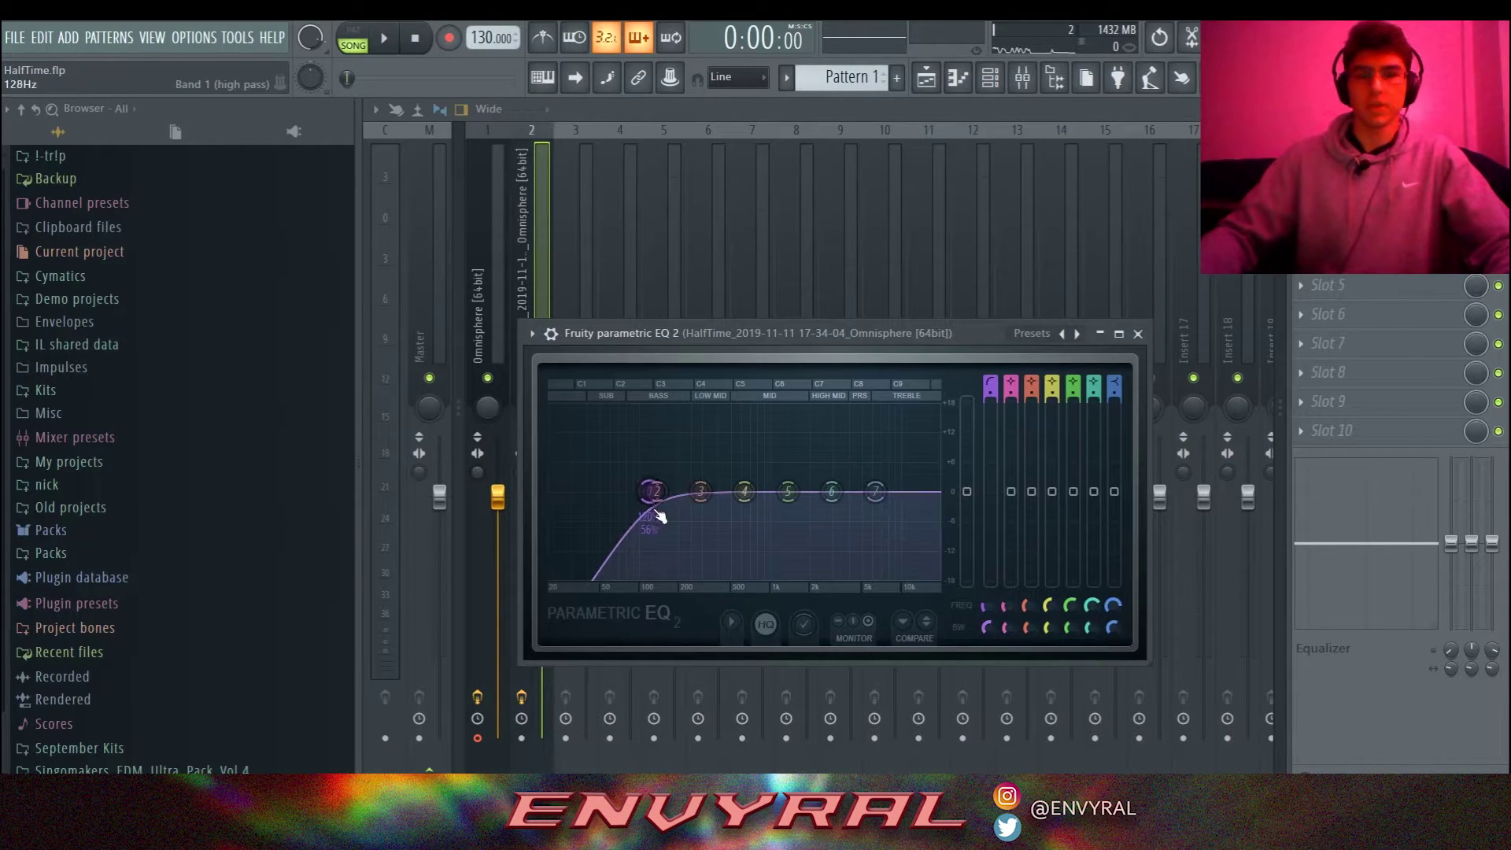
{"action": "scroll", "coordinate": [653, 494], "scroll_direction": "down", "scroll_amount": 1}
{"action": "left_click", "coordinate": [1137, 334]}
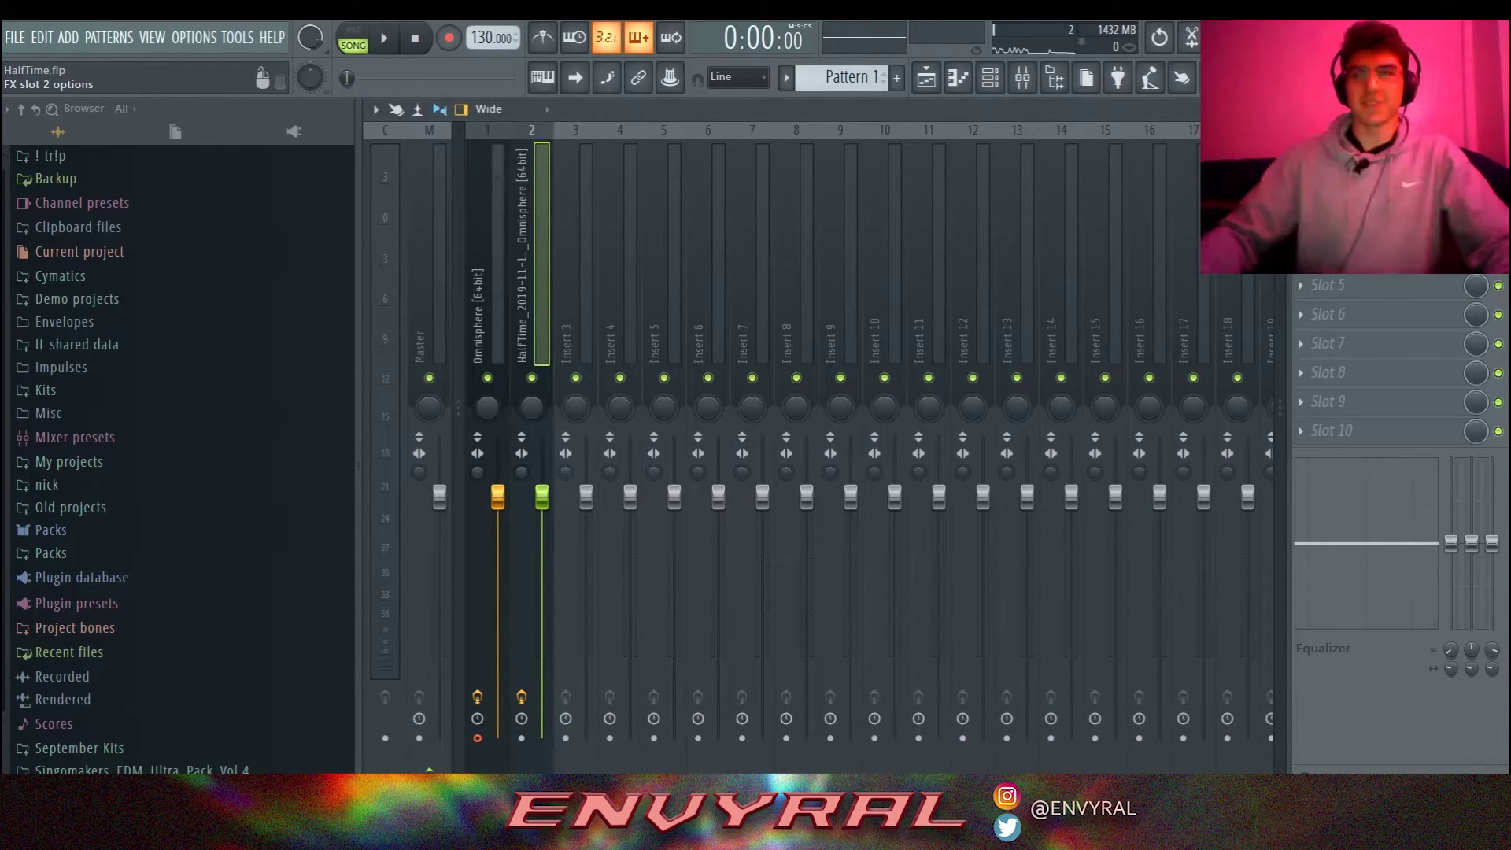
Open Fruity Reeverb 2 on the rendered clip's mixer track, lower its dry level and audition the wet level at about 57%.
{"action": "left_click", "coordinate": [1337, 198]}
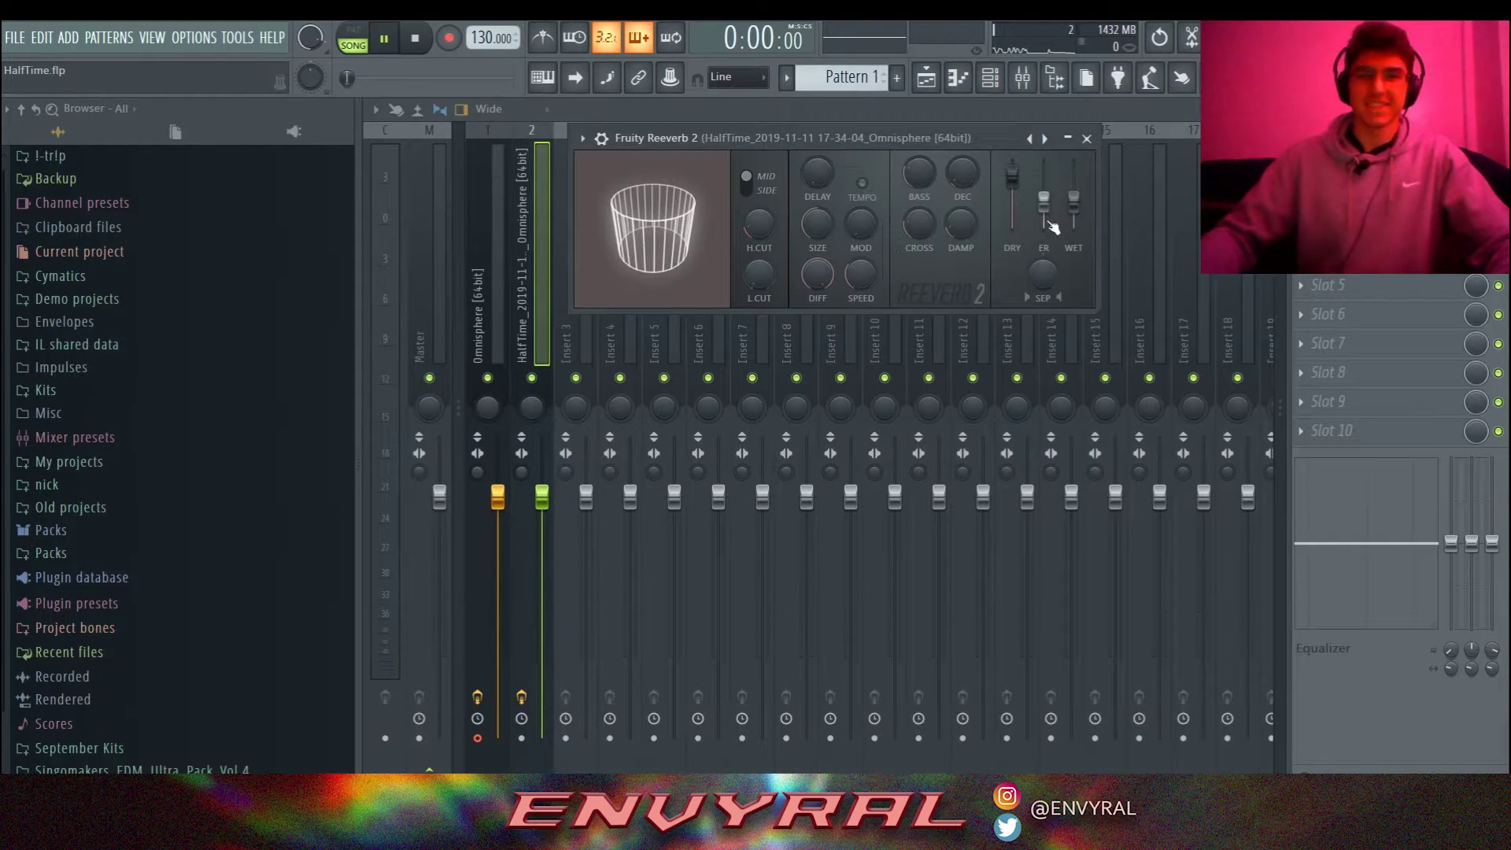
{"action": "left_click_drag", "start_coordinate": [1012, 177], "coordinate": [1012, 189]}
{"action": "key", "text": "space"}
{"action": "left_click_drag", "start_coordinate": [893, 151], "coordinate": [882, 305]}
{"action": "left_click_drag", "start_coordinate": [994, 305], "coordinate": [1006, 218]}
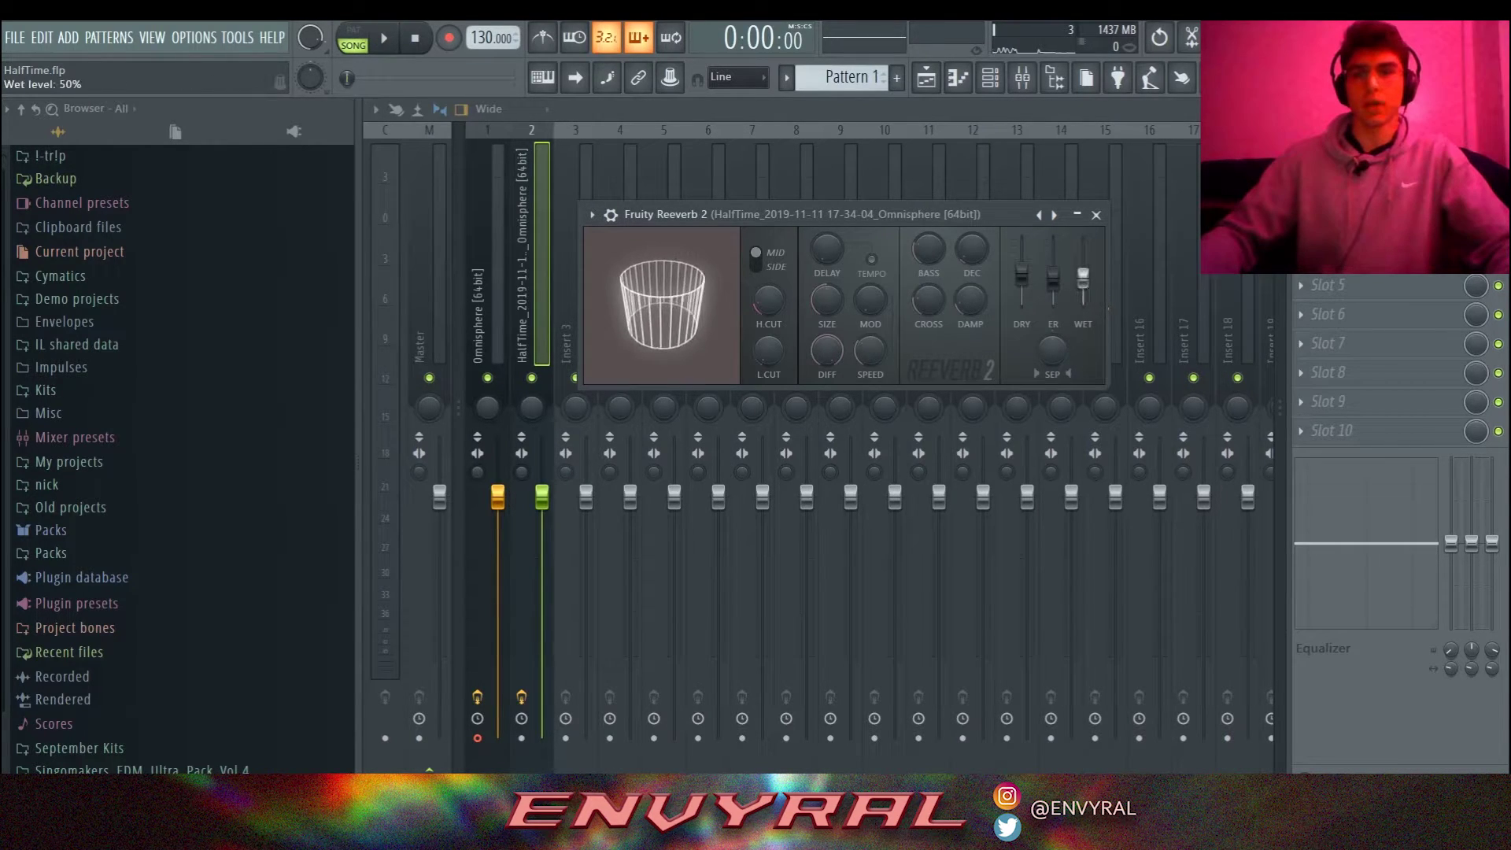
{"action": "left_click", "coordinate": [387, 39]}
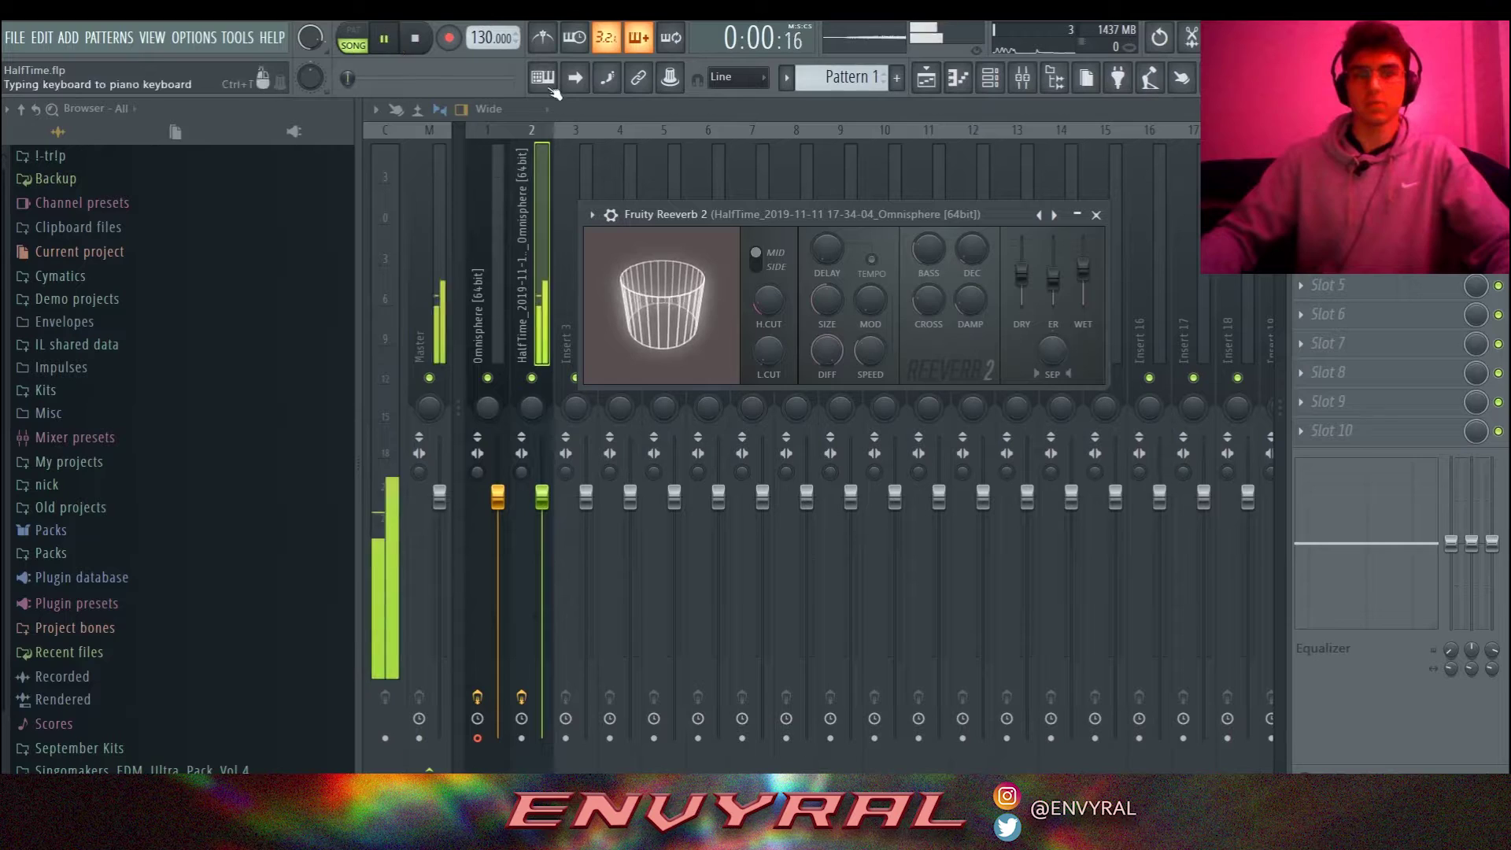
{"action": "mouse_move", "coordinate": [1090, 283]}
{"action": "left_mouse_down"}
{"action": "mouse_move", "coordinate": [1028, 270]}
{"action": "mouse_move", "coordinate": [1082, 272]}
{"action": "left_mouse_up"}
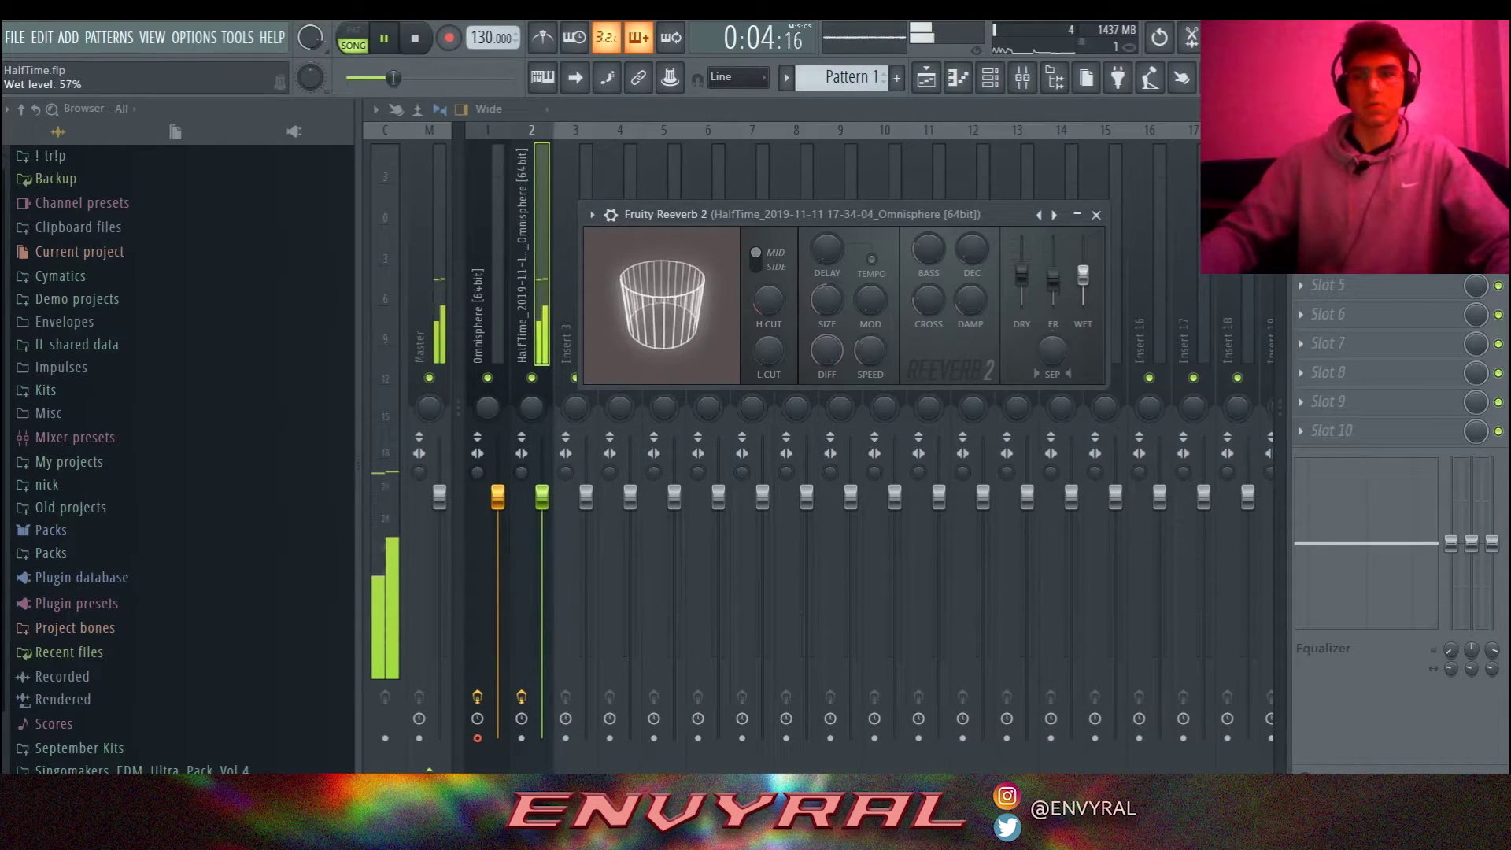
{"action": "key", "text": "space"}
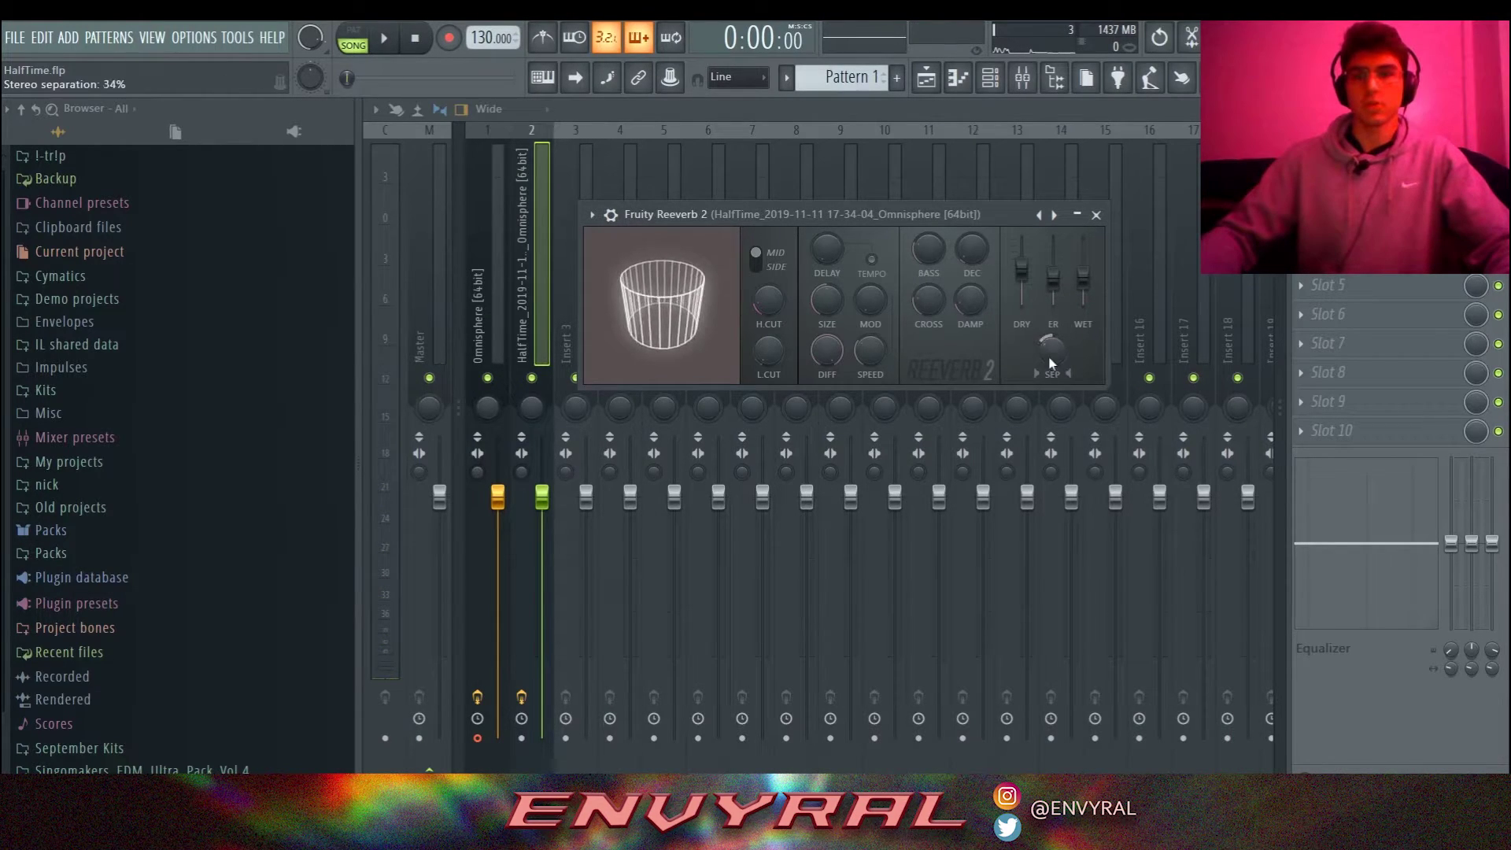
Sync Reeverb 2's delay to the tempo, adjust its delay, decay and low cut during playback, and close it.
{"action": "left_click", "coordinate": [385, 41]}
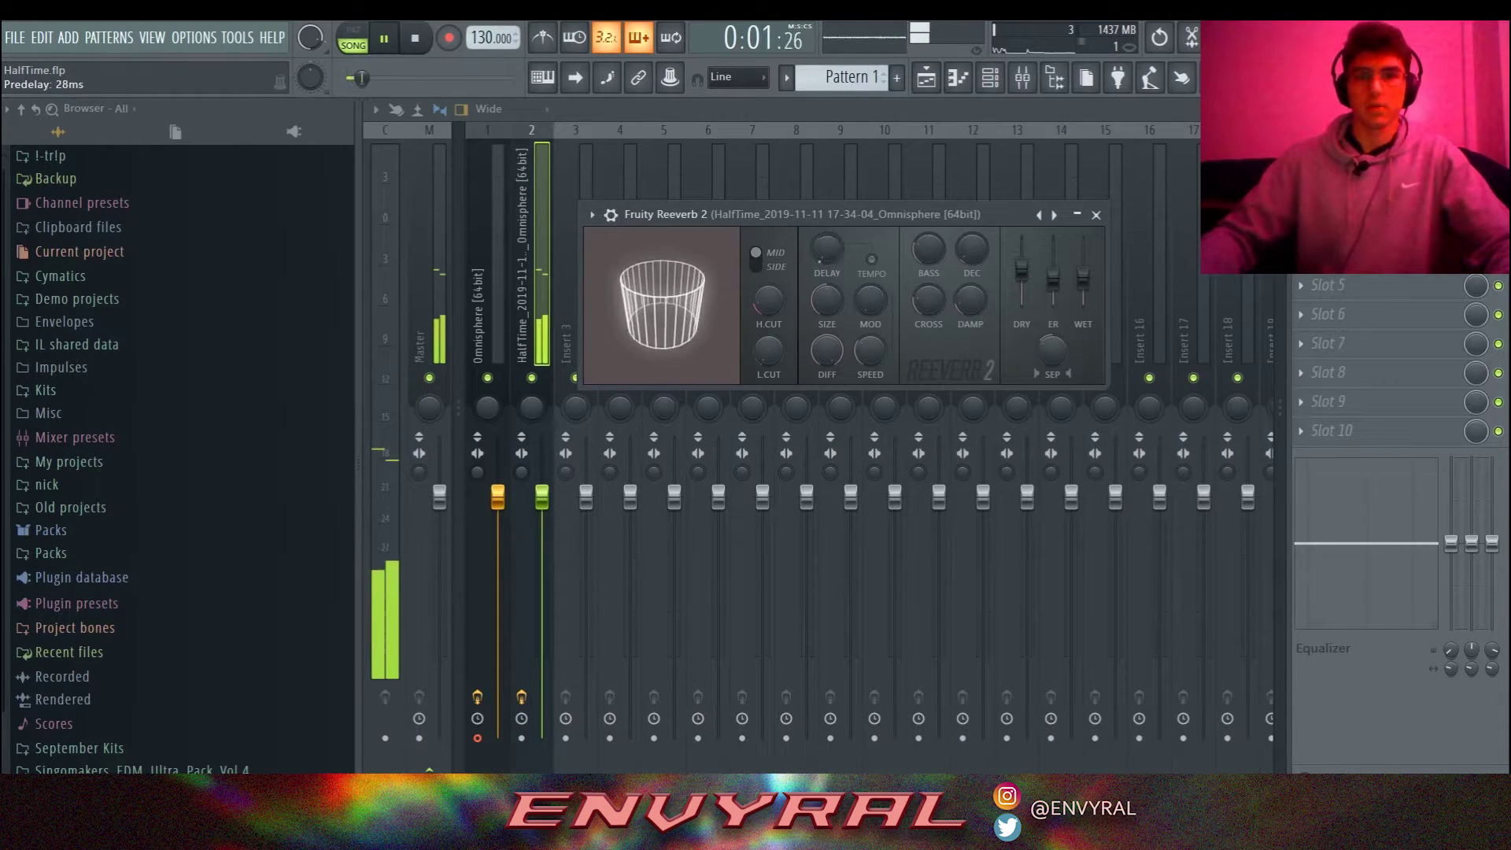
{"action": "left_click", "coordinate": [871, 261]}
{"action": "left_click_drag", "start_coordinate": [827, 250], "coordinate": [826, 283]}
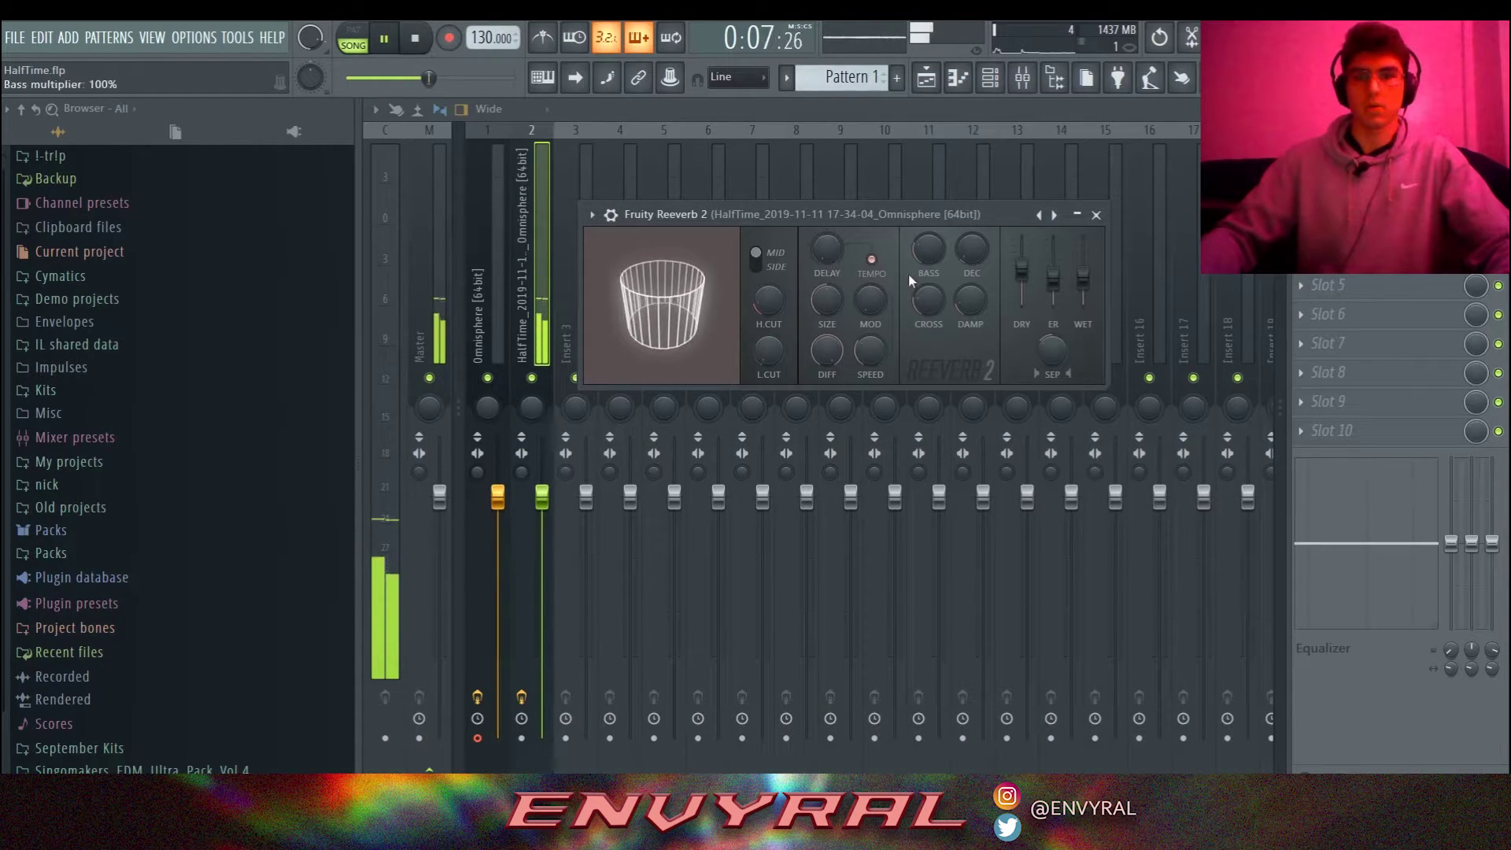
{"action": "left_click_drag", "start_coordinate": [967, 262], "coordinate": [967, 299]}
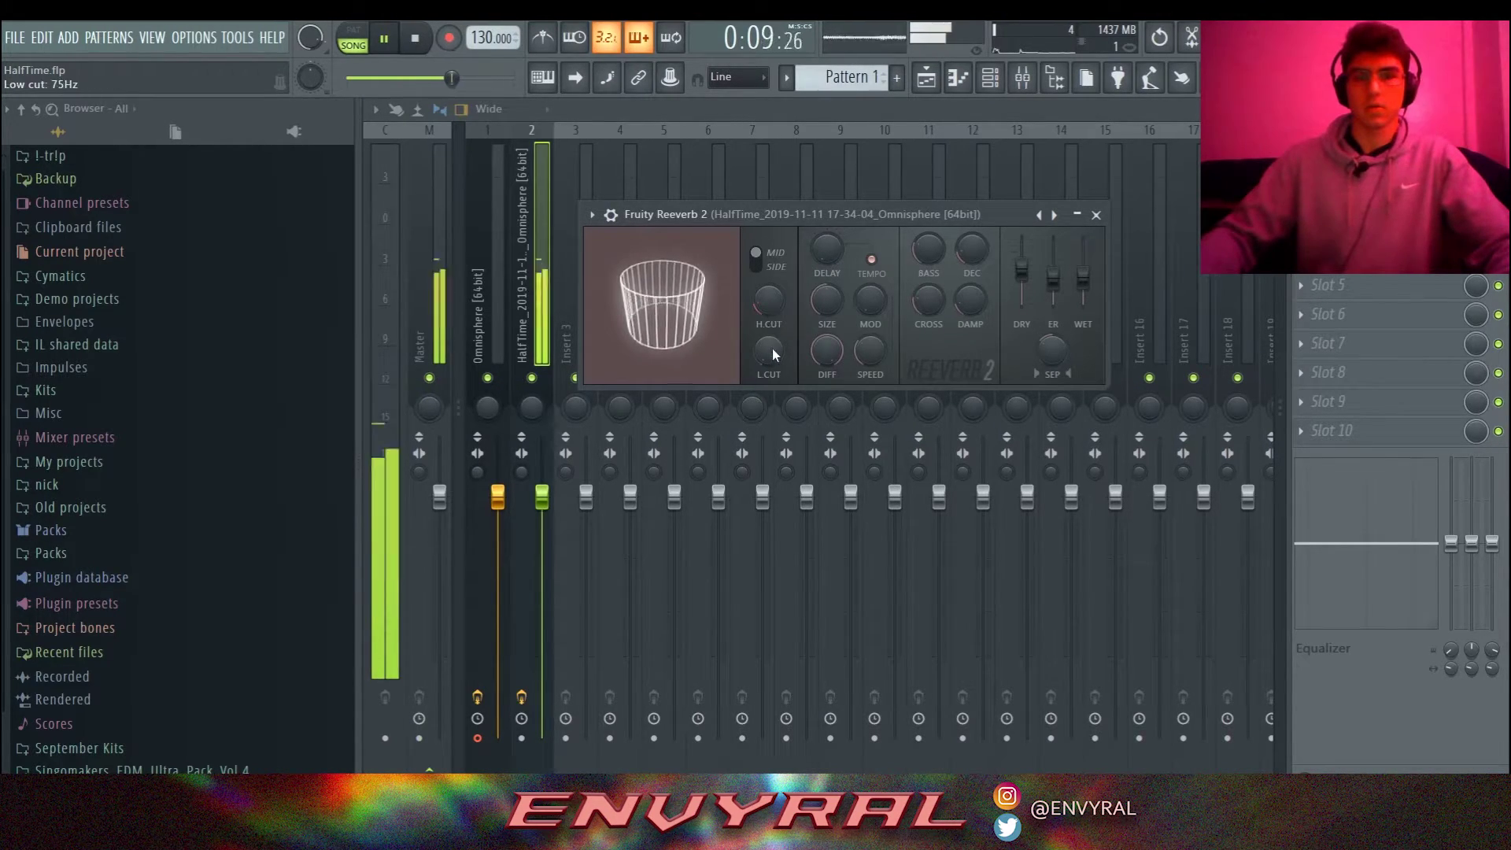
{"action": "left_click_drag", "start_coordinate": [771, 348], "coordinate": [810, 285]}
{"action": "key", "text": "space"}
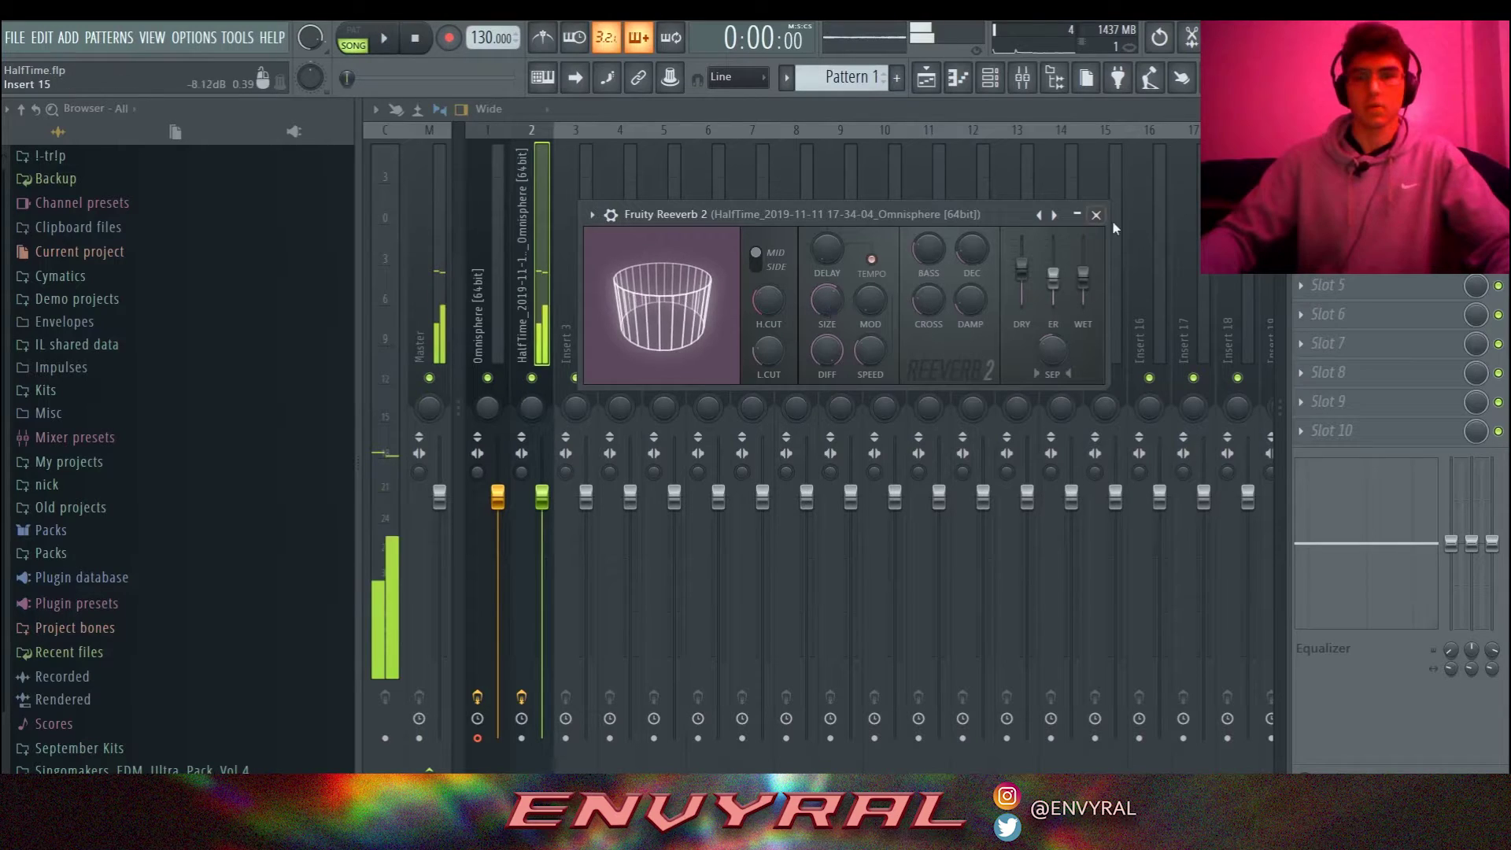
{"action": "left_click", "coordinate": [1095, 214]}
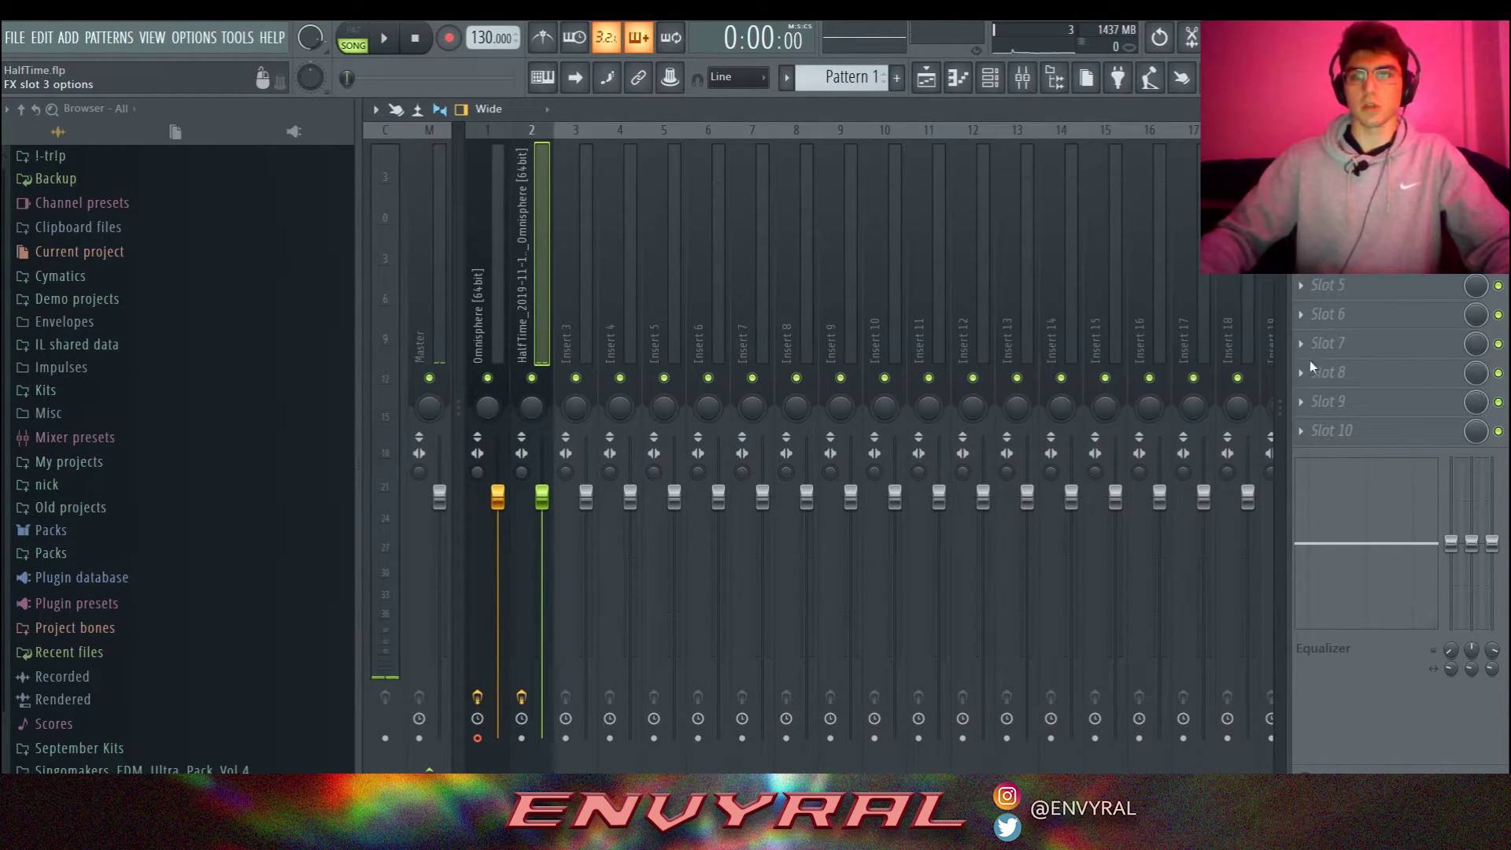
Add Fruity Stereo Enhancer to the rendered clip's mixer track and lower the track's volume during playback.
{"action": "left_click", "coordinate": [1272, 406]}
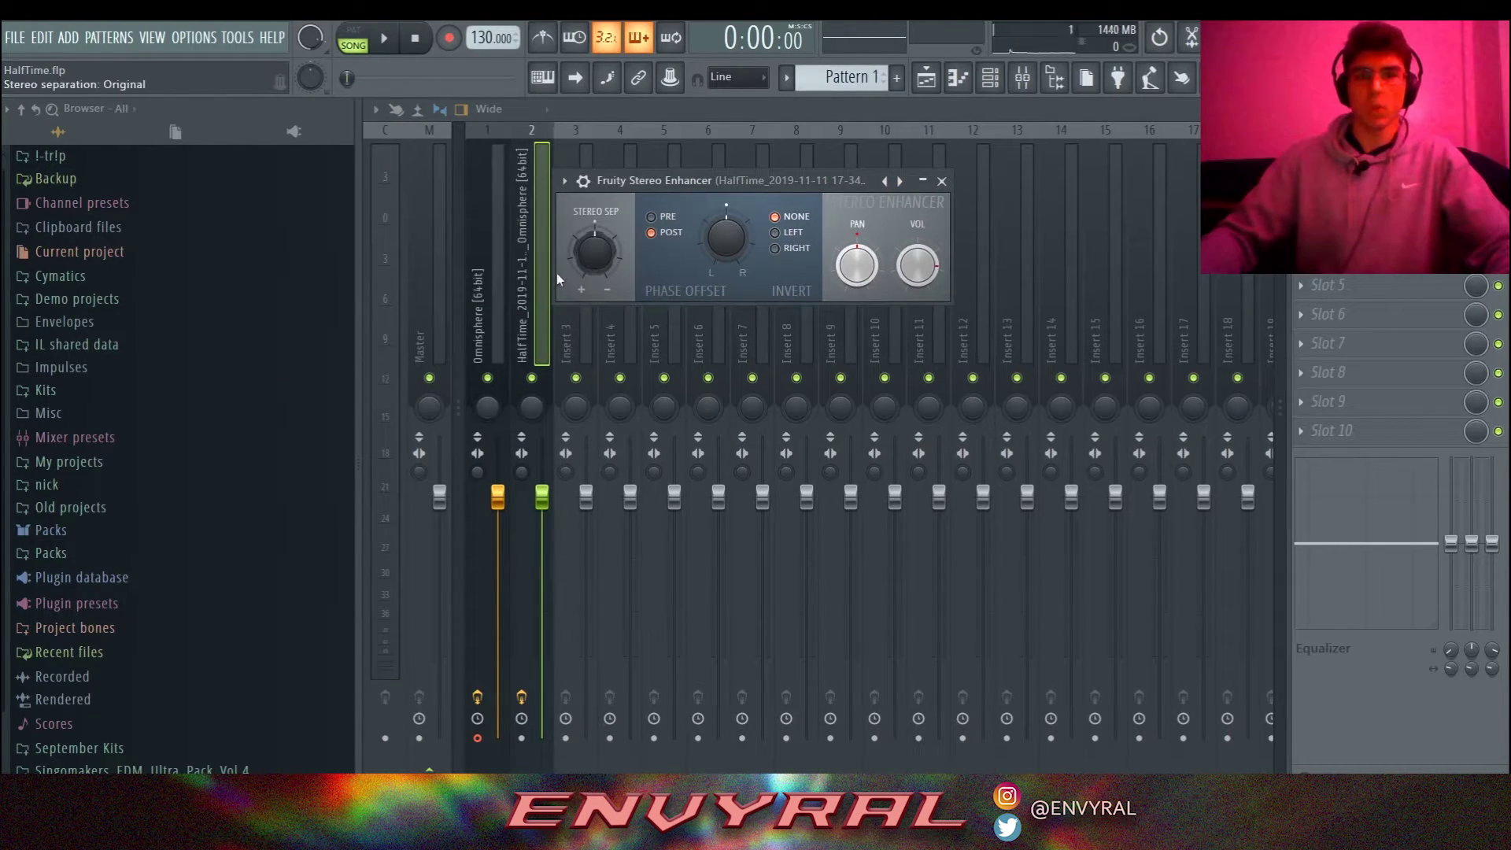
{"action": "key", "text": "space"}
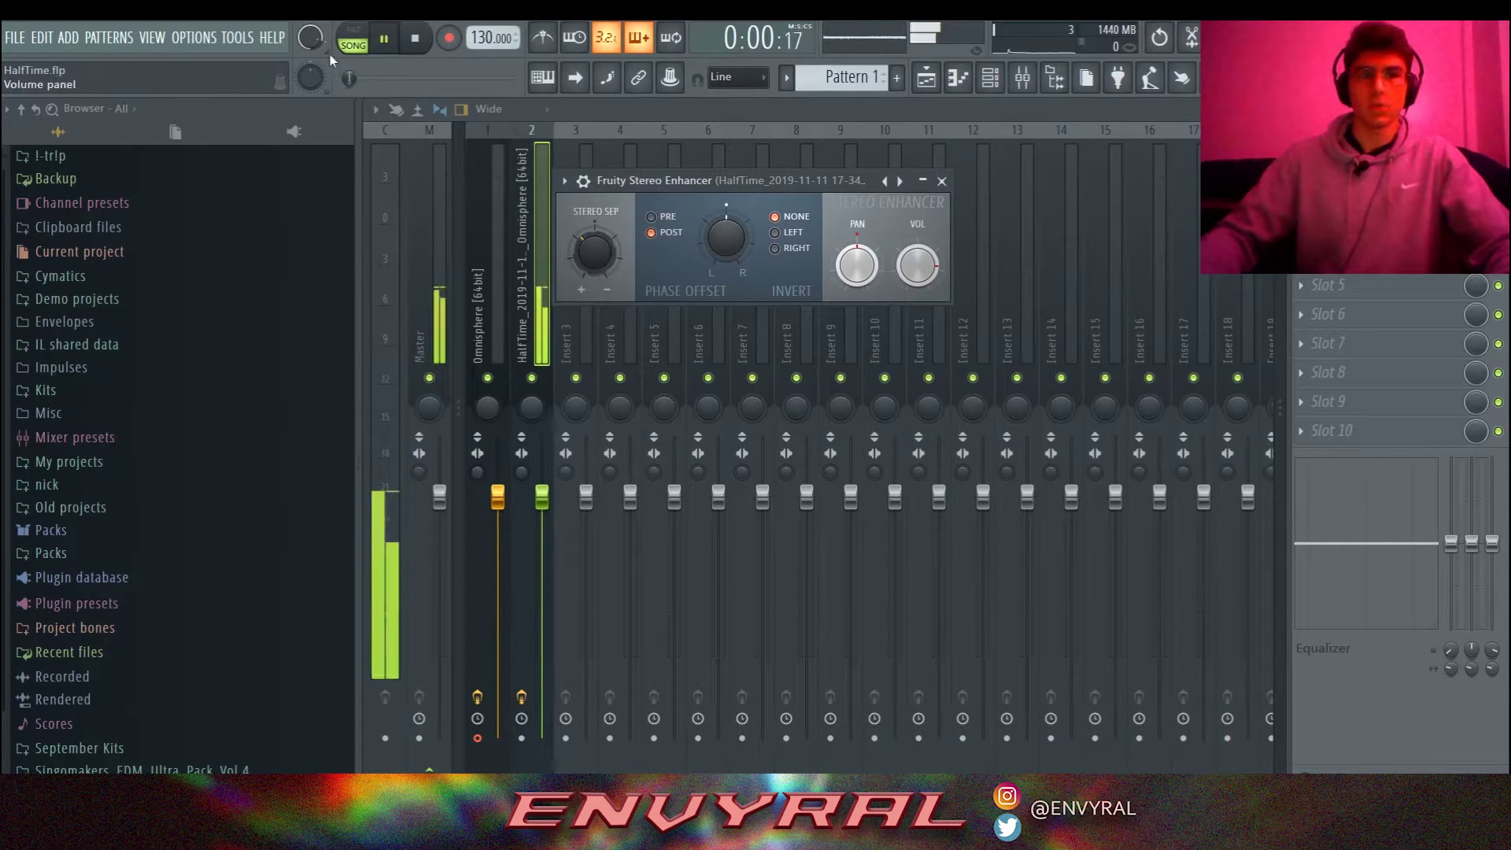
{"action": "left_click", "coordinate": [942, 181]}
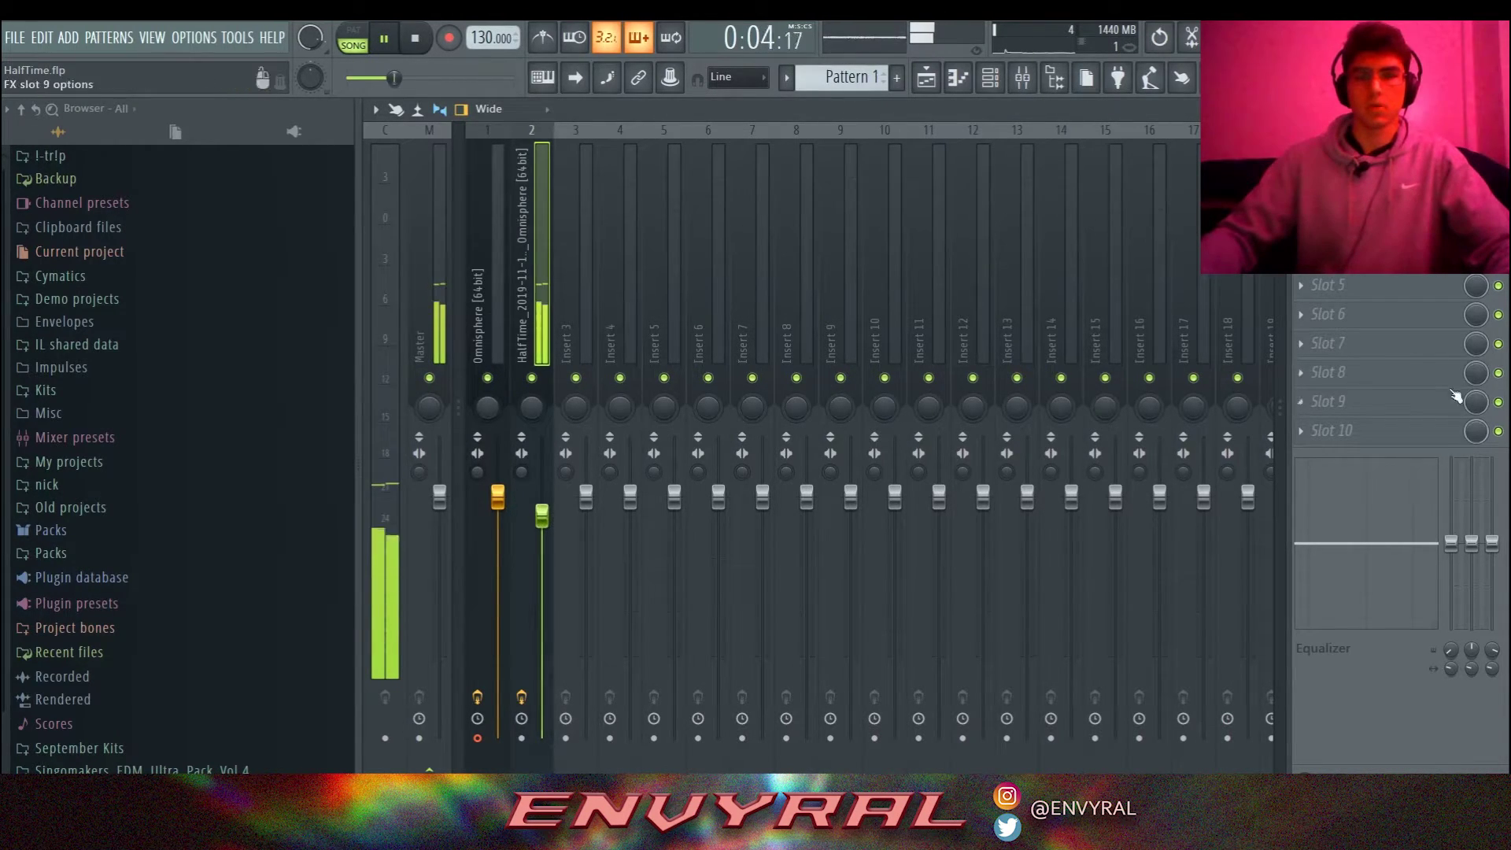
{"action": "key", "text": "space"}
Mute playlist Track 2 with the rendered clip and unmute Track 1.
{"action": "left_click", "coordinate": [926, 78]}
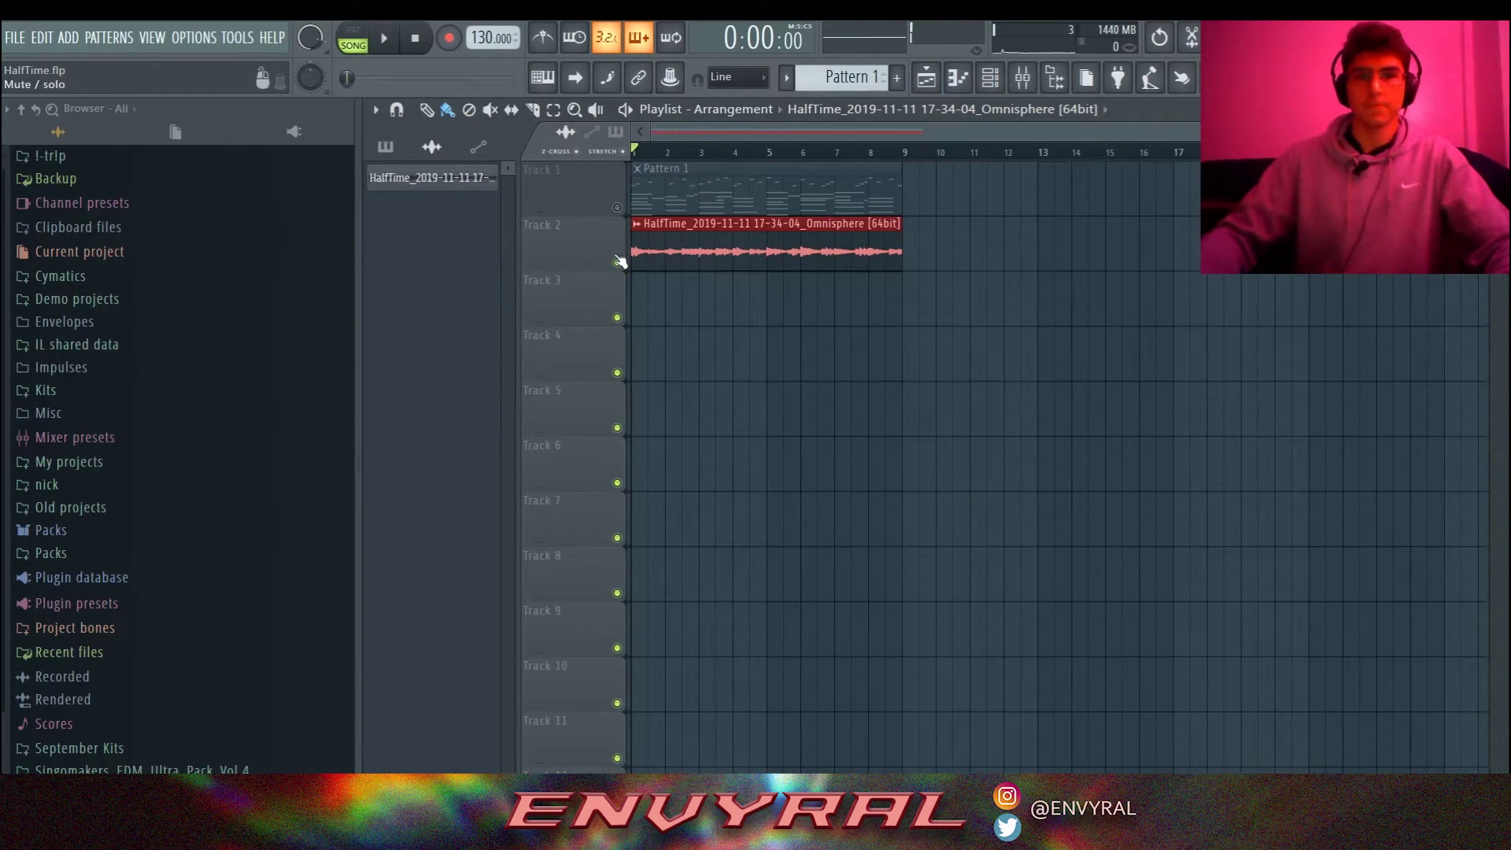
{"action": "left_click", "coordinate": [618, 262]}
{"action": "left_click", "coordinate": [617, 208]}
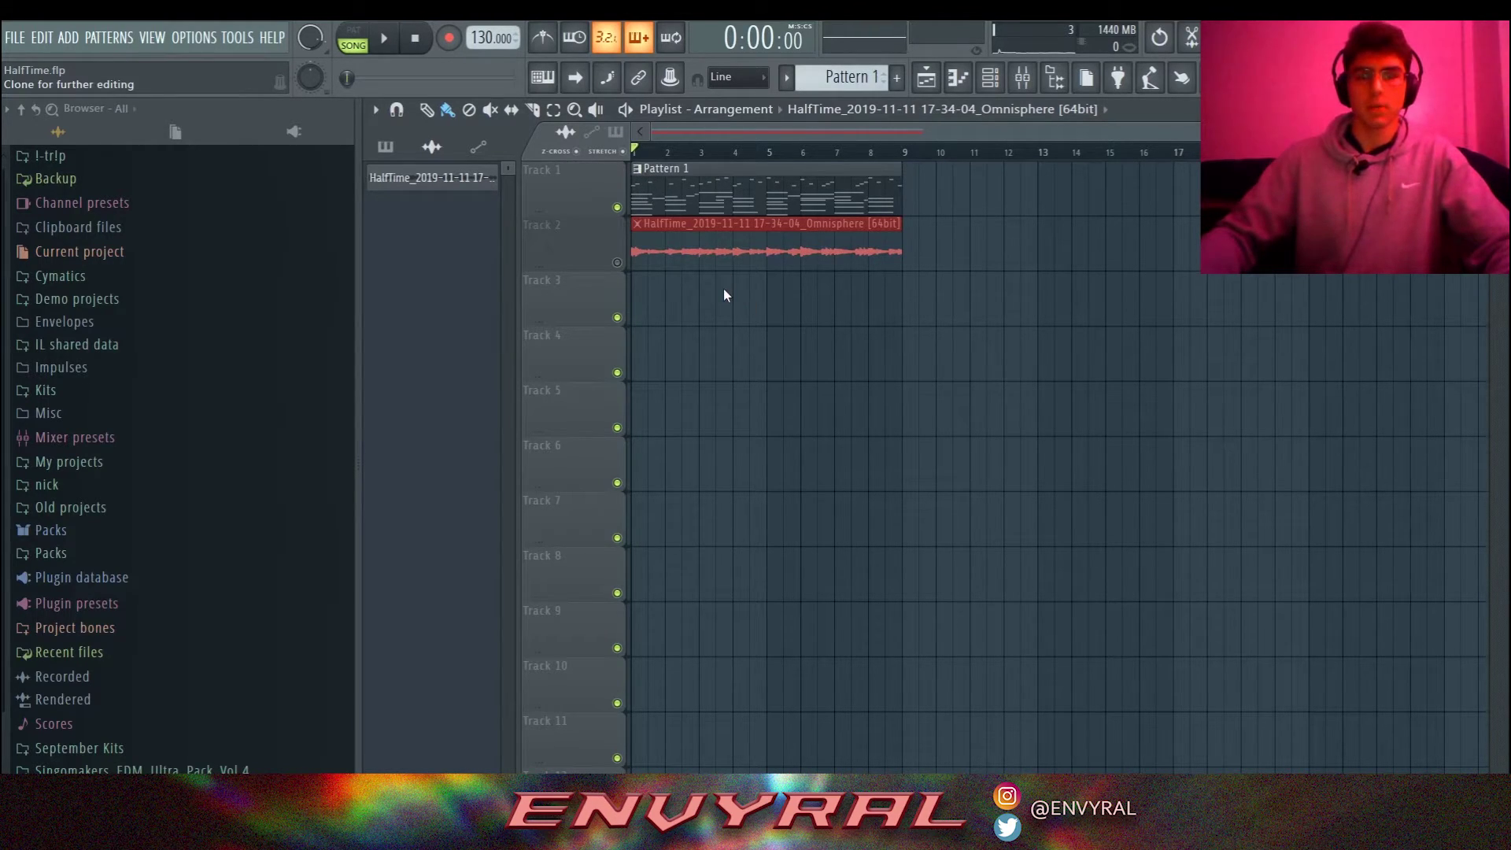
Place a second Pattern 1 clip at bar 9 on Track 1 and make it unique as Pattern 2.
{"action": "left_click", "coordinate": [885, 189]}
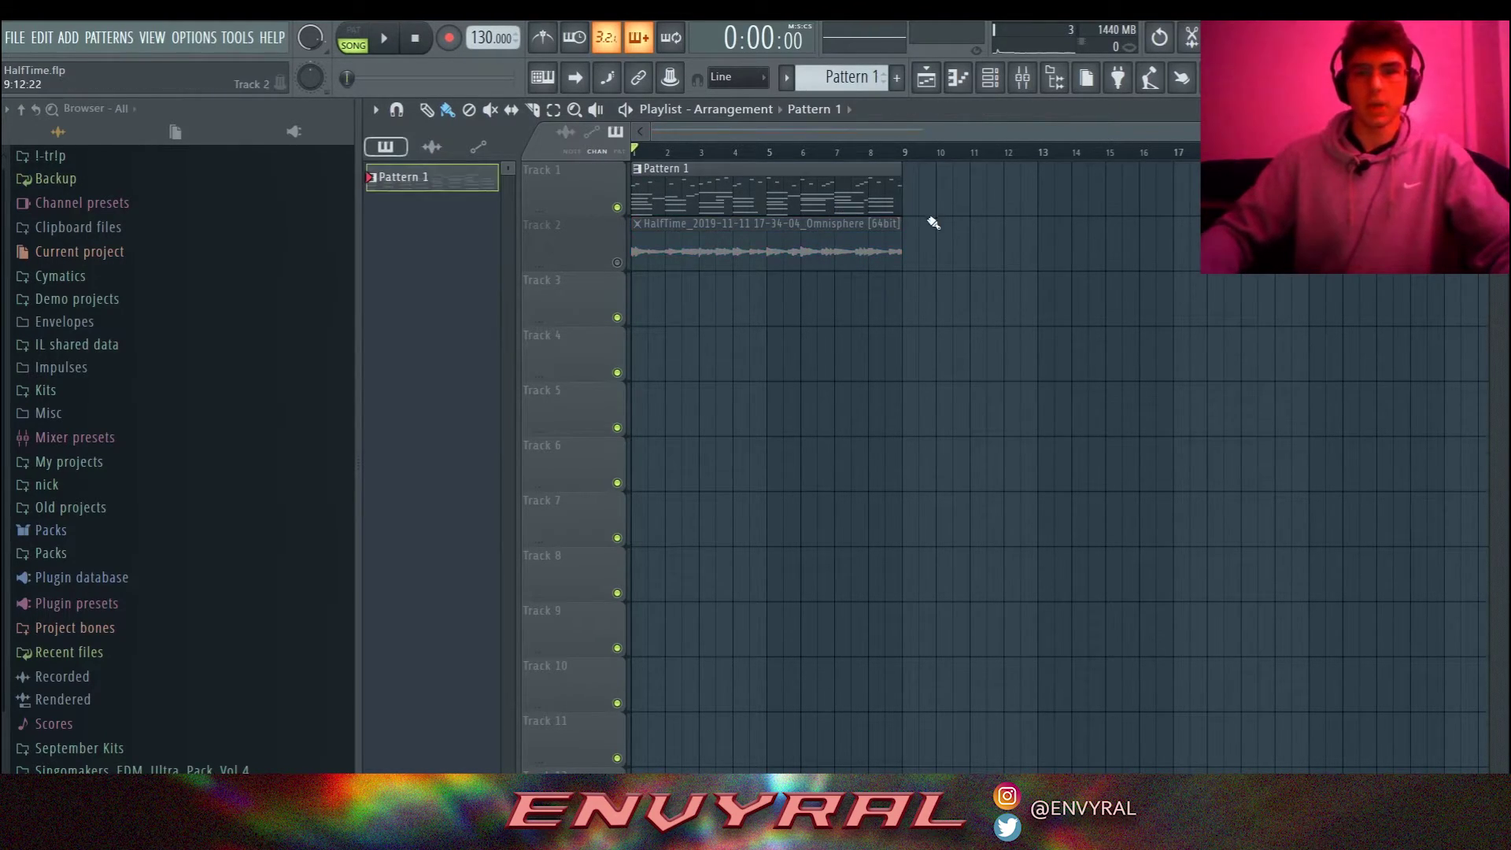
{"action": "left_click", "coordinate": [945, 229]}
{"action": "left_click_drag", "start_coordinate": [988, 259], "coordinate": [948, 185]}
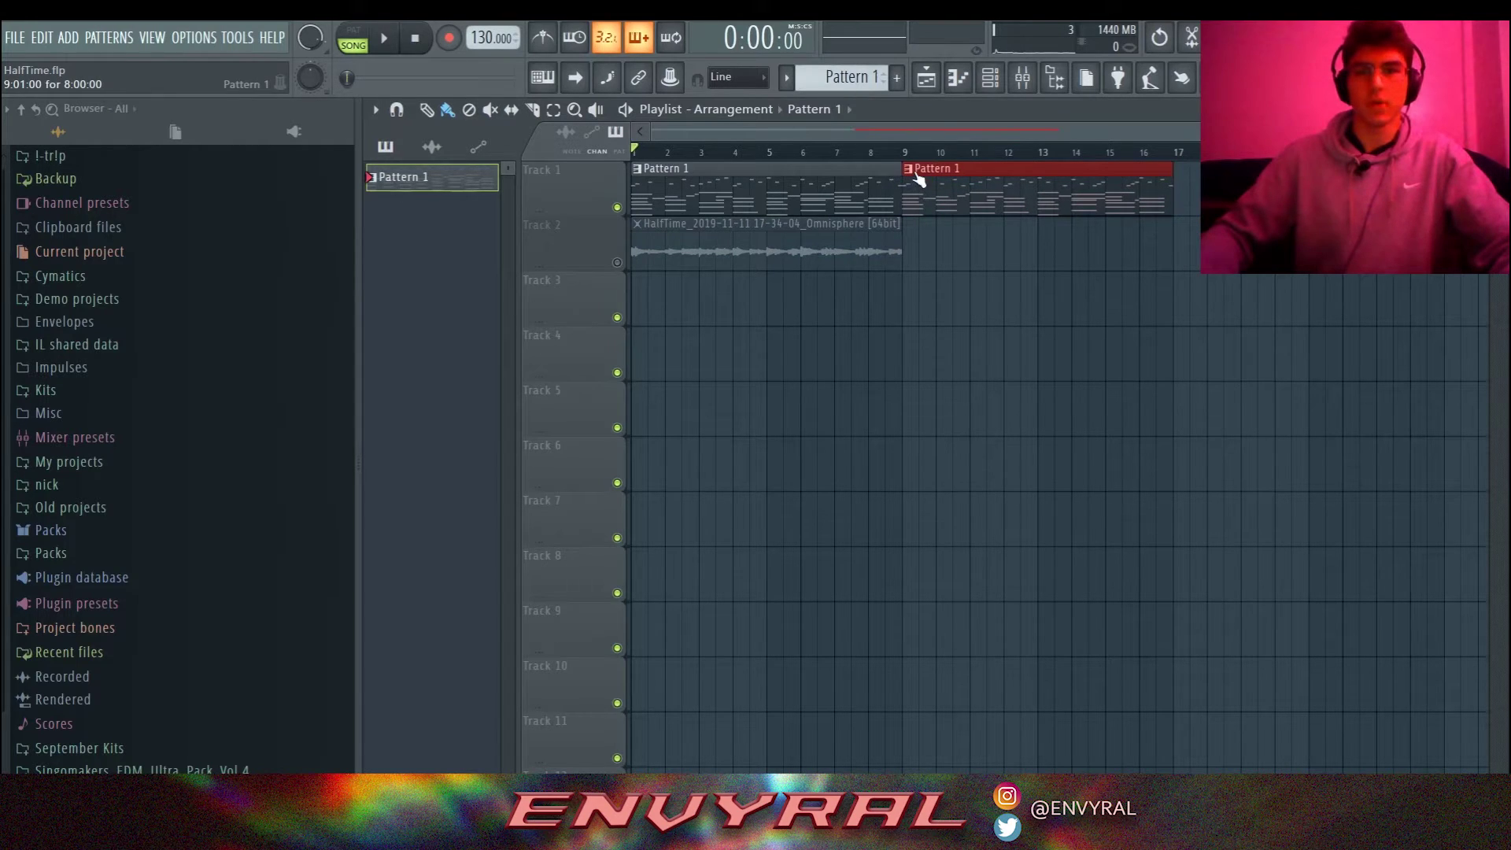
{"action": "left_click", "coordinate": [909, 167]}
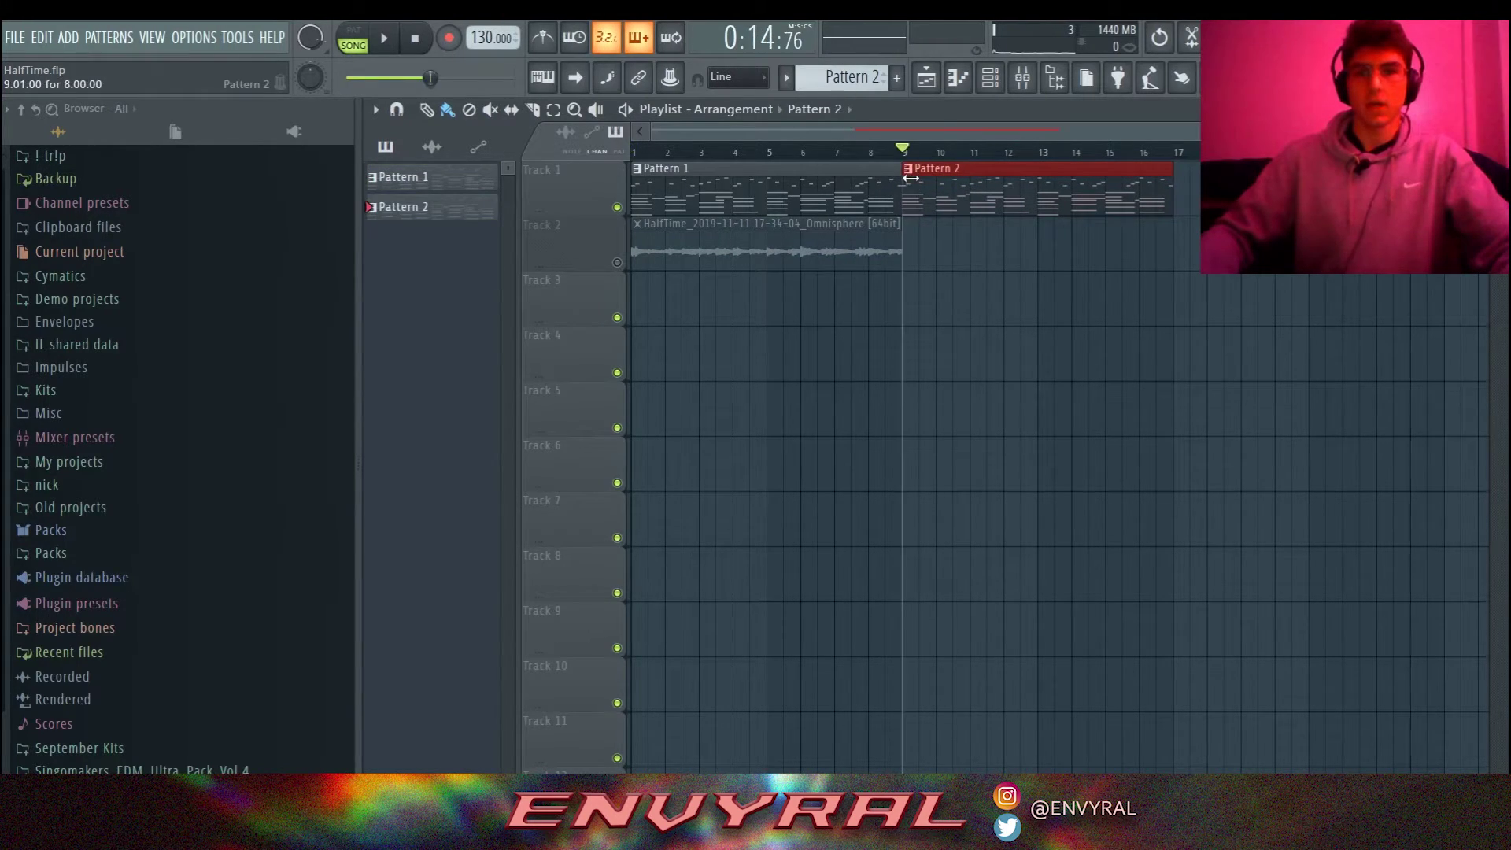
Delete all the high counter-melody notes above C7 from Pattern 2's Omnisphere part.
{"action": "double_click", "coordinate": [910, 178]}
{"action": "left_click_drag", "start_coordinate": [1133, 137], "coordinate": [1148, 139]}
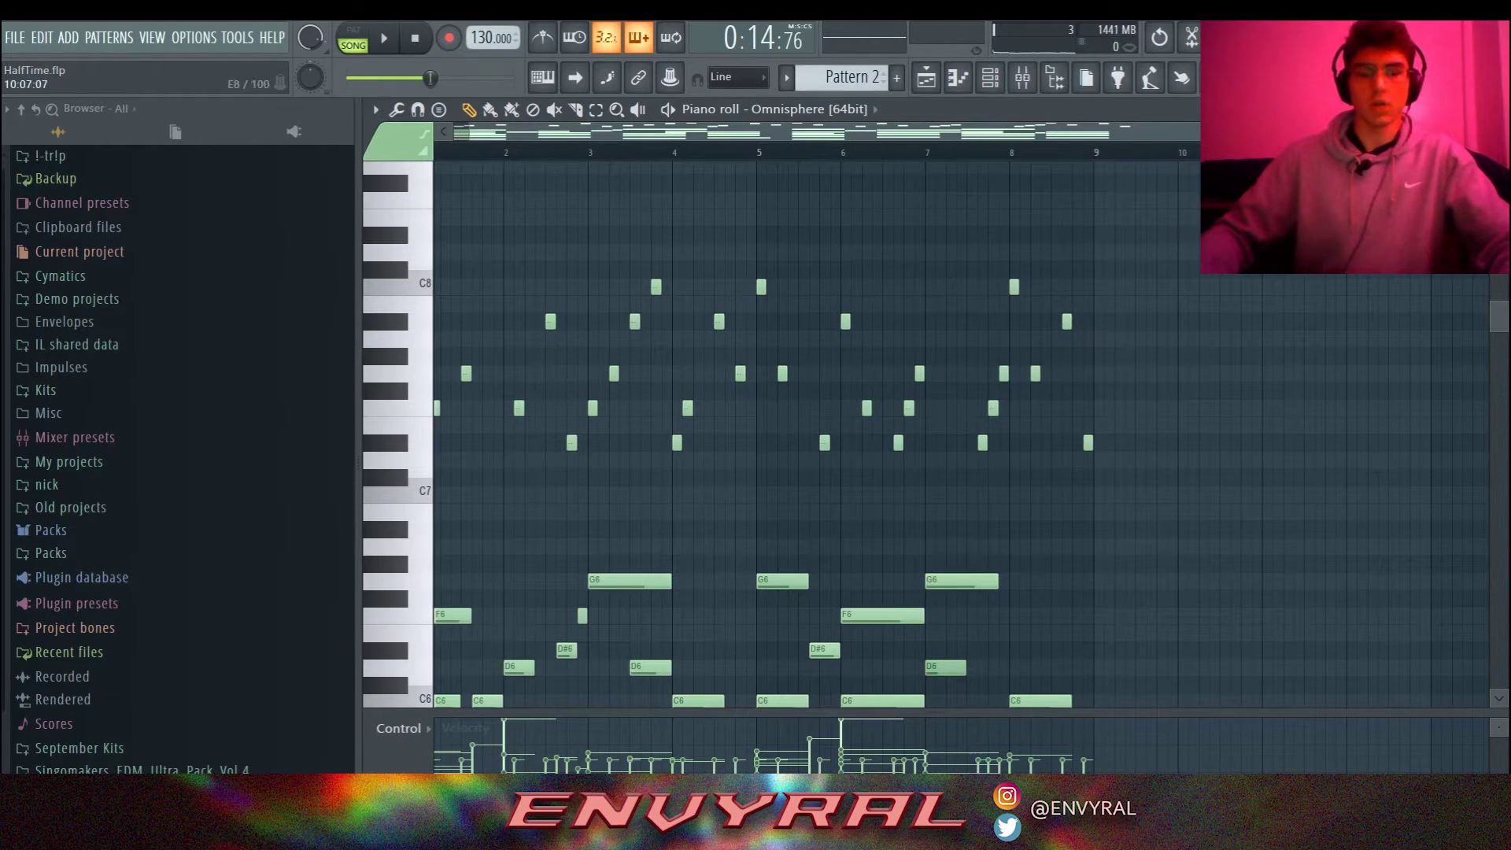
{"action": "left_click_drag", "start_coordinate": [1218, 209], "coordinate": [15, 545]}
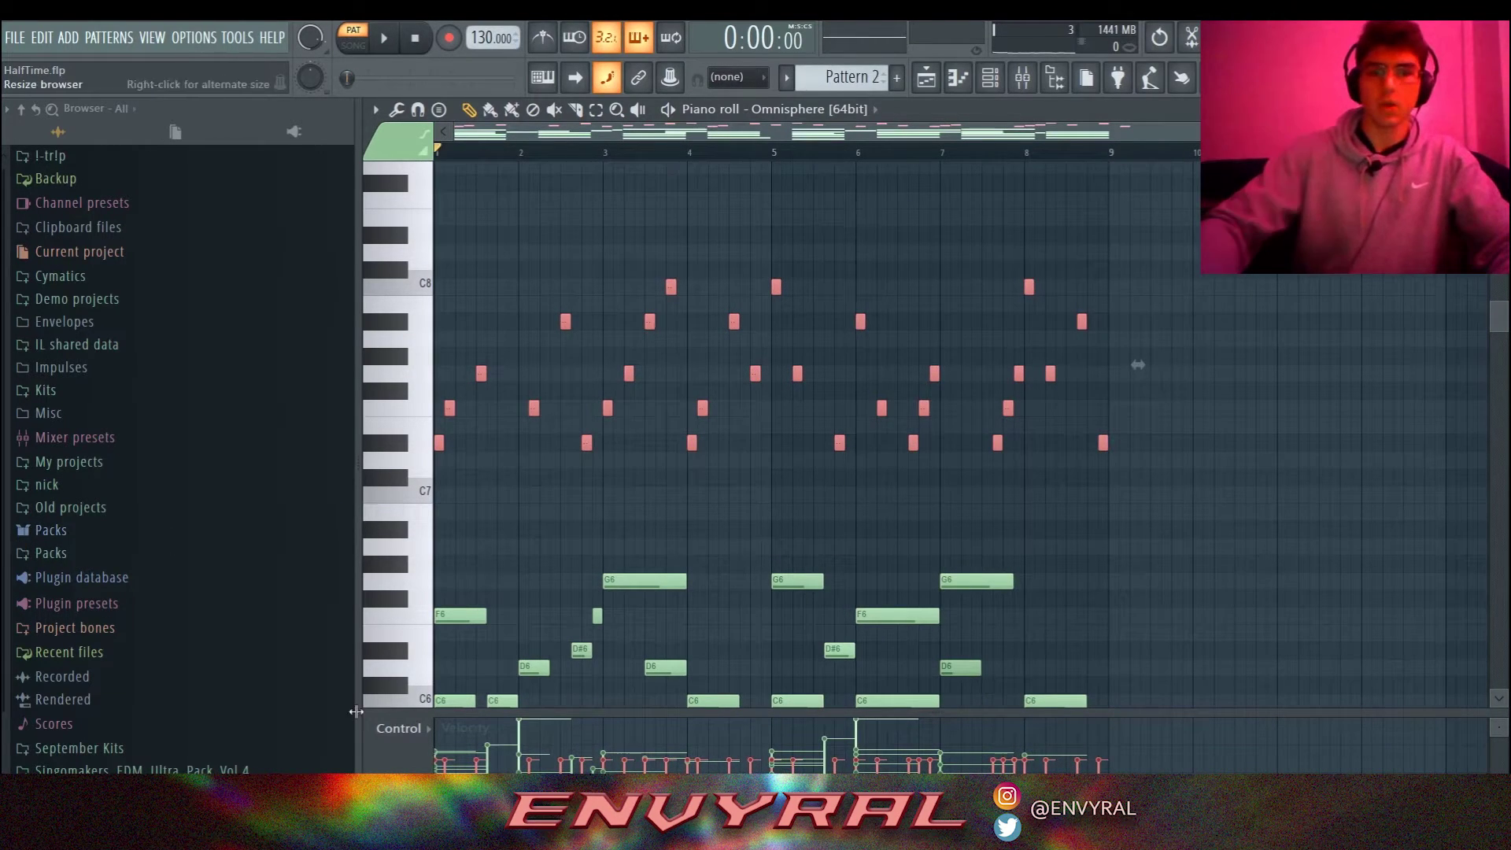
{"action": "key", "text": "Delete"}
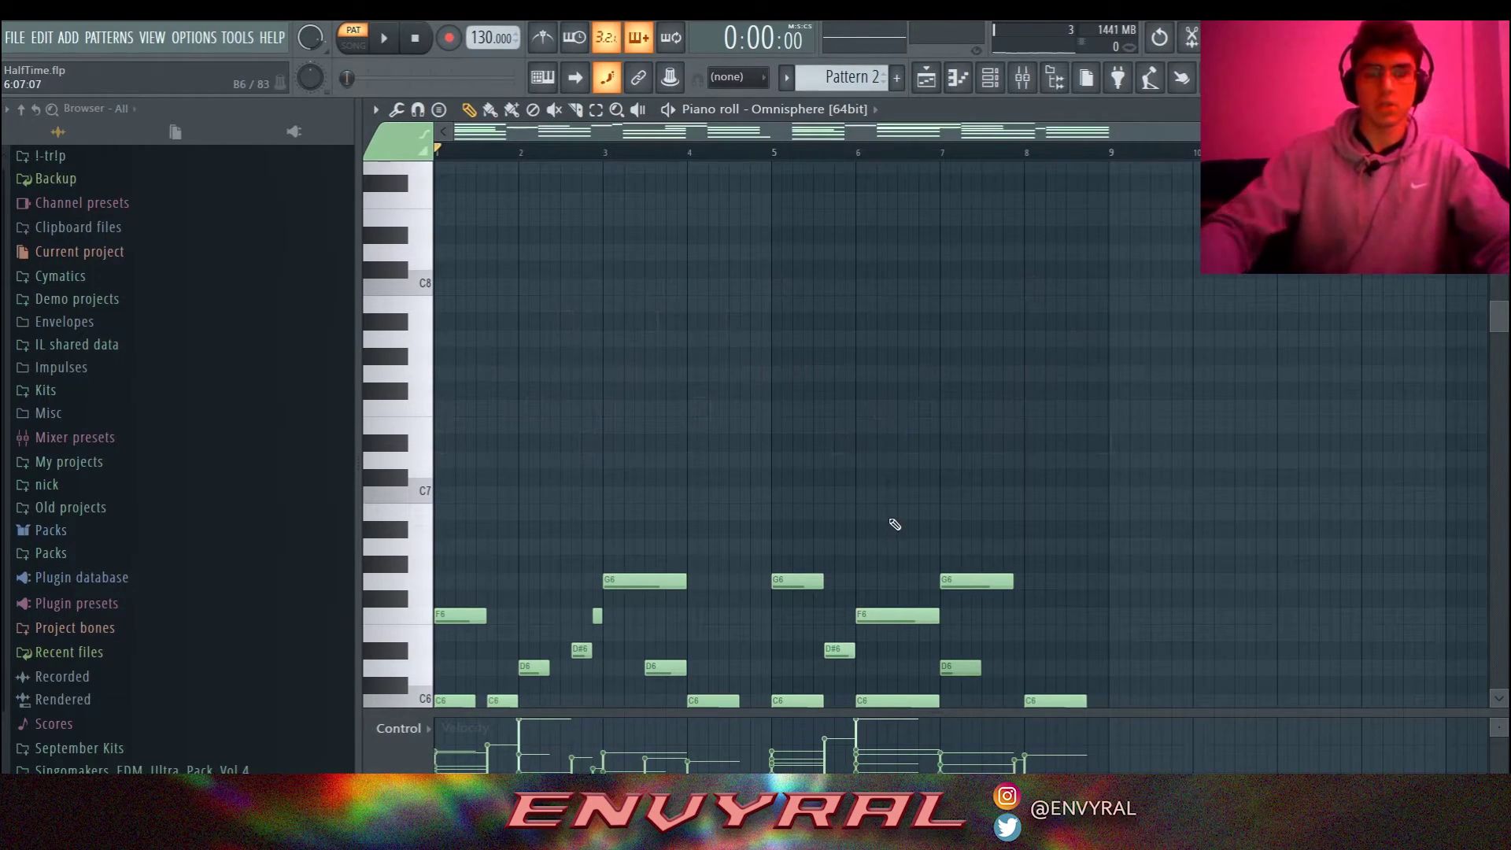
Return to the playlist and play the song through Pattern 2.
{"action": "left_click", "coordinate": [928, 74]}
{"action": "key", "text": "l"}
{"action": "key", "text": "space"}
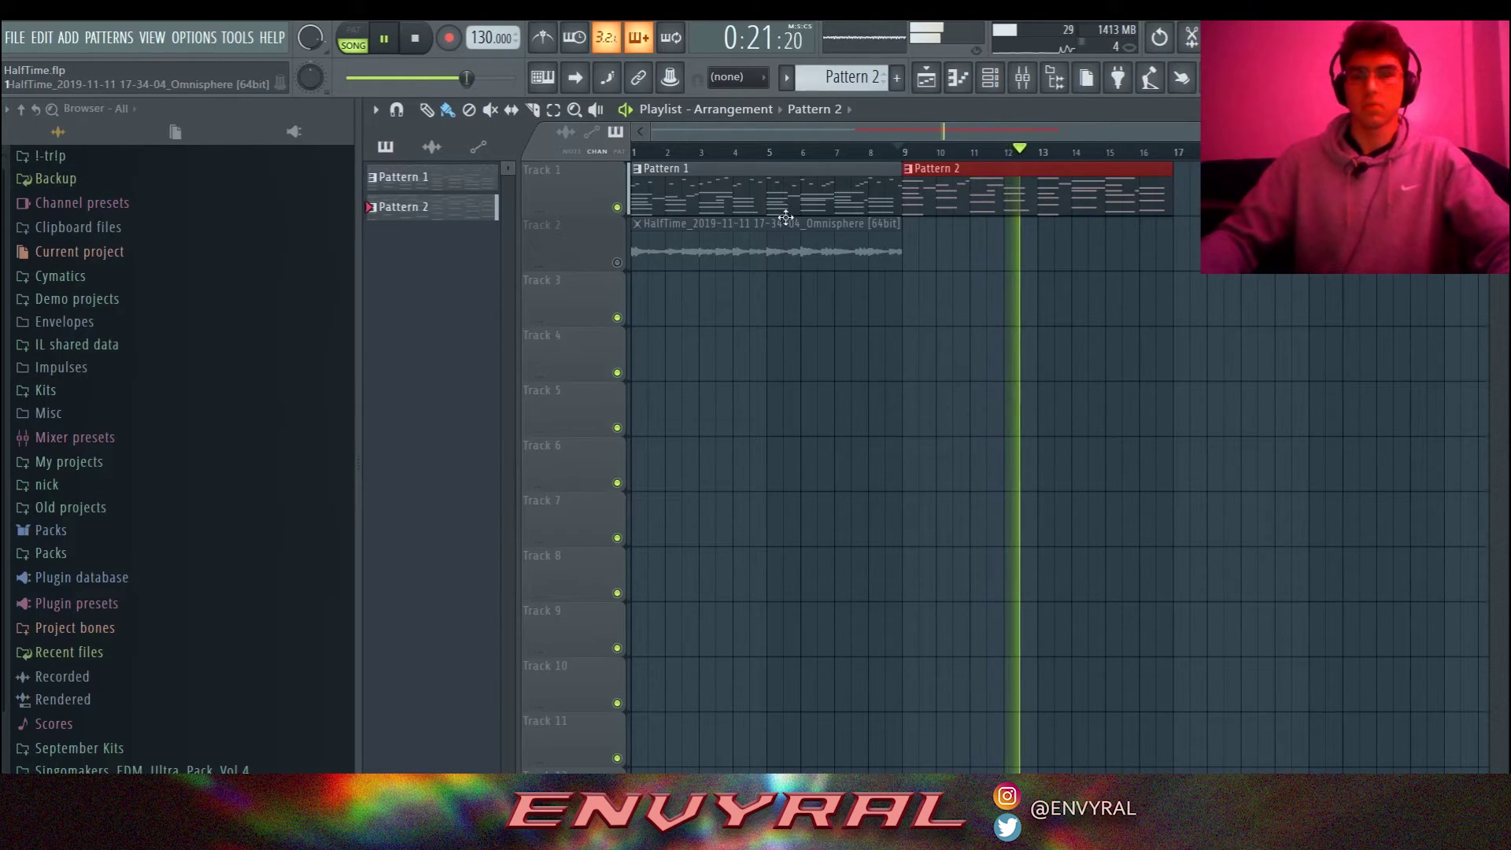
{"action": "key", "text": "space"}
{"action": "left_click_drag", "start_coordinate": [704, 252], "coordinate": [978, 265]}
{"action": "key", "text": "ctrl+z"}
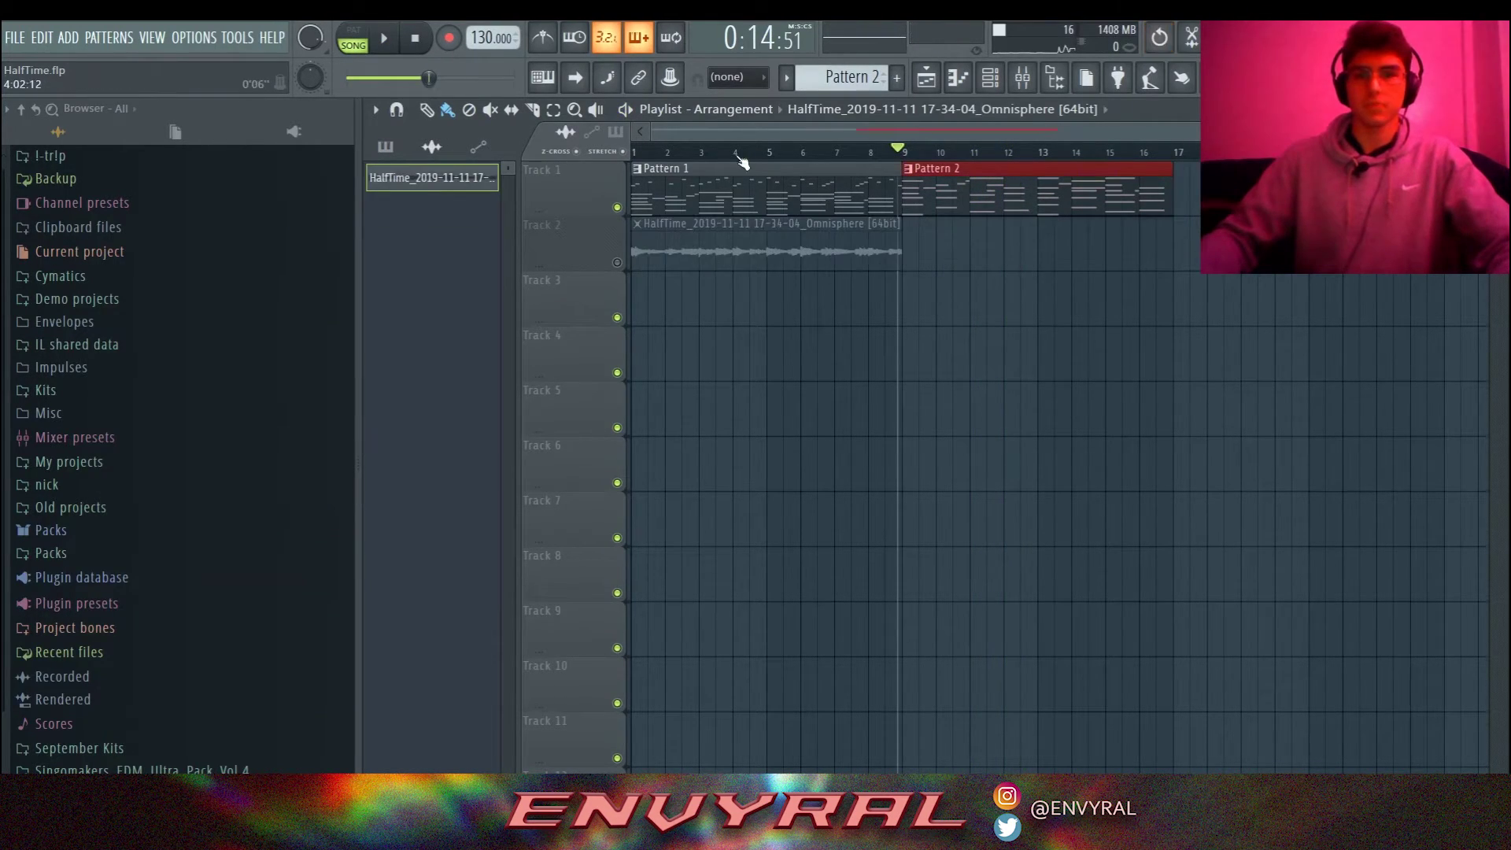
Swap the Track 1 clips so Pattern 2 starts at bar 1 and Pattern 1 at bar 9, and unmute Track 2 for playback.
{"action": "left_click_drag", "start_coordinate": [763, 196], "coordinate": [1305, 205]}
{"action": "left_click_drag", "start_coordinate": [1086, 197], "coordinate": [554, 215]}
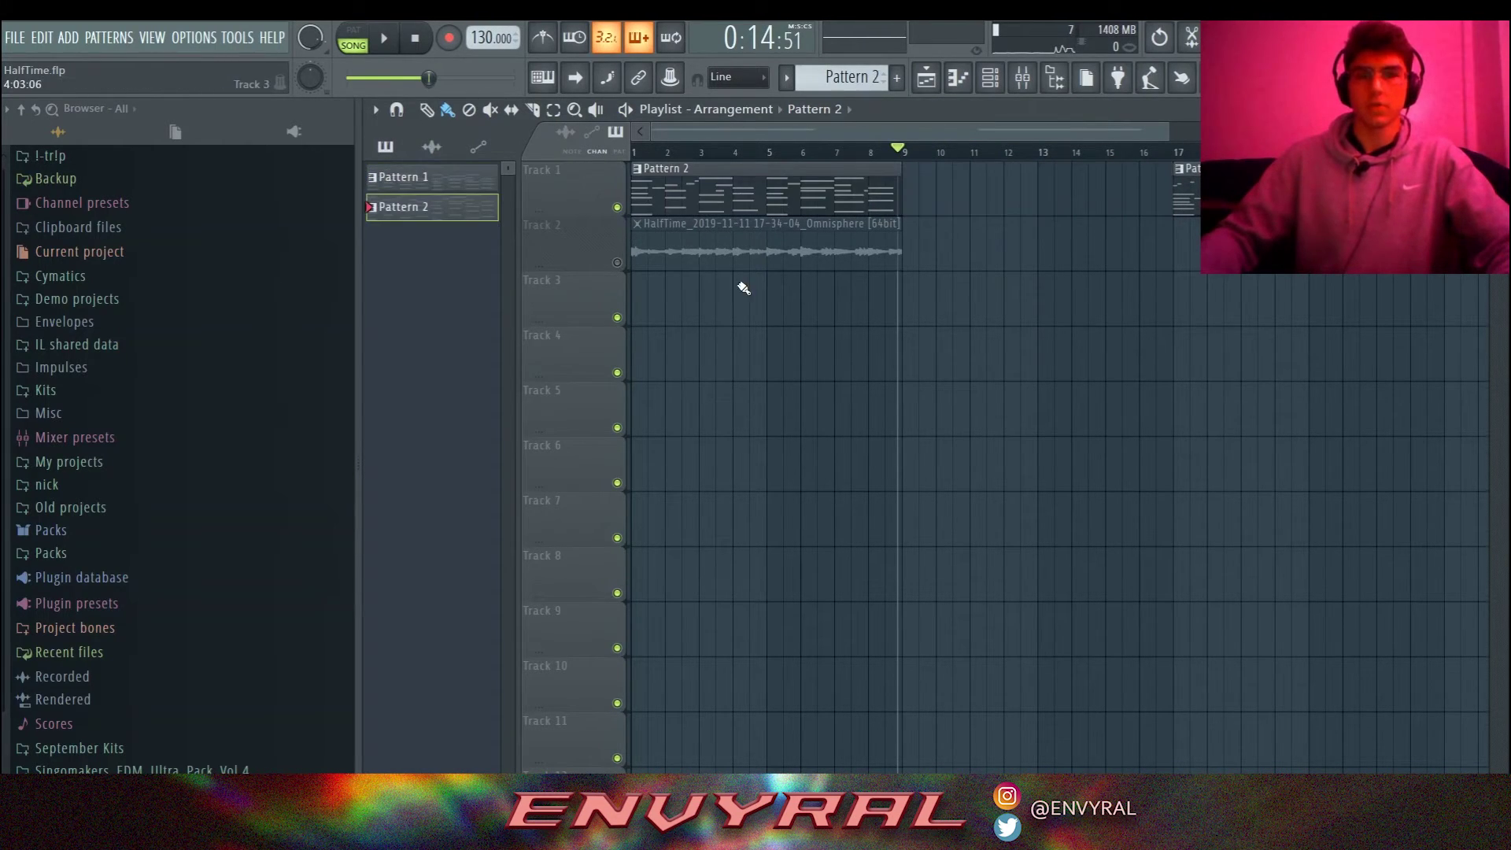
{"action": "left_click", "coordinate": [616, 262]}
{"action": "left_click_drag", "start_coordinate": [665, 152], "coordinate": [626, 153]}
{"action": "left_click_drag", "start_coordinate": [1243, 192], "coordinate": [971, 175]}
{"action": "key", "text": "space"}
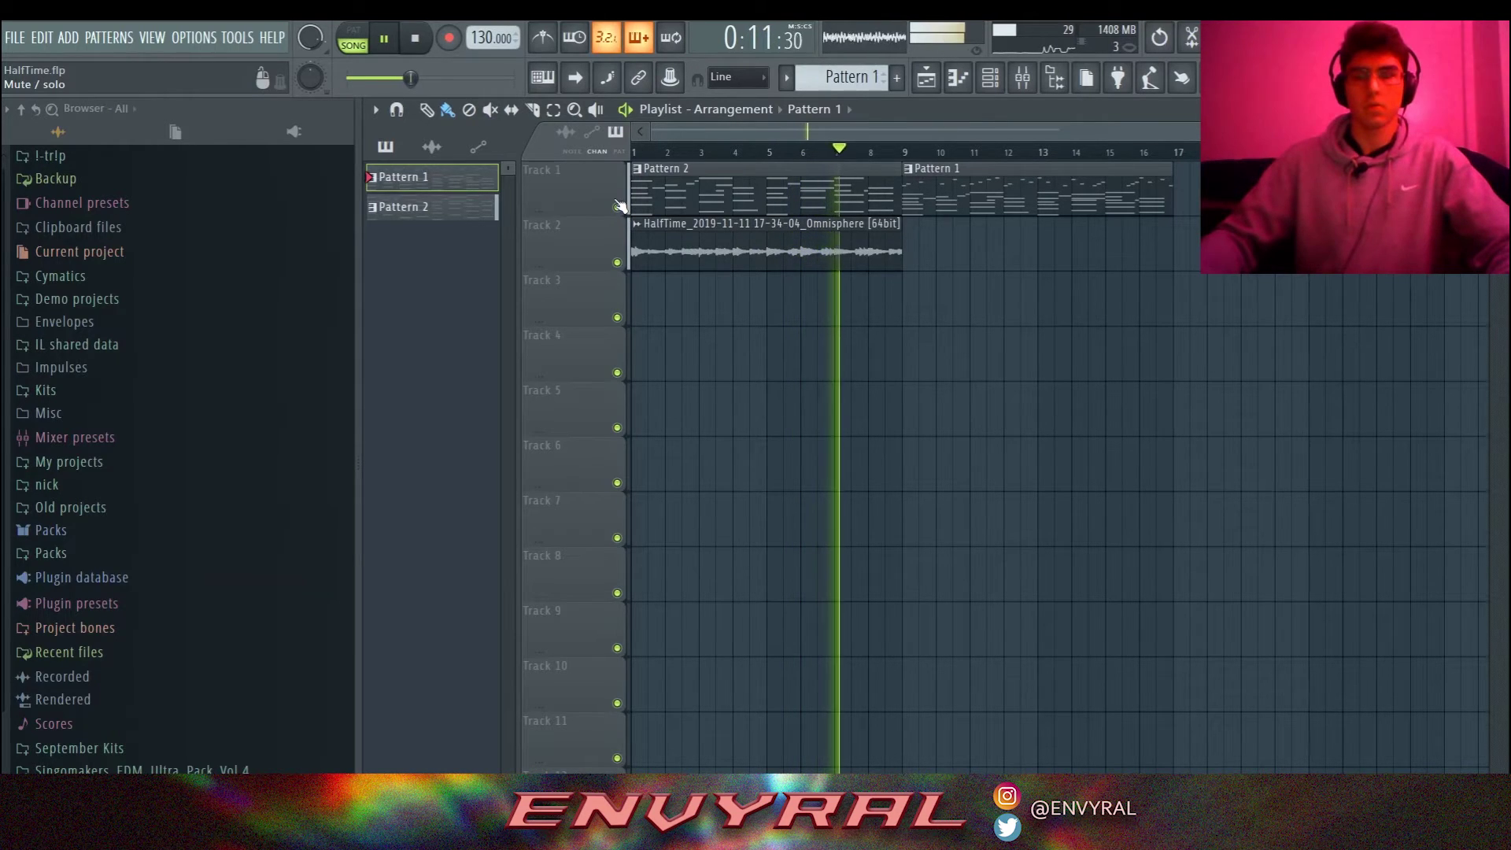
{"action": "key", "text": "space"}
In the Omnisphere insert's Fruity parametric EQ 2, cut band 5 by about 2.3 dB at 642 Hz during playback.
{"action": "left_click", "coordinate": [1027, 82]}
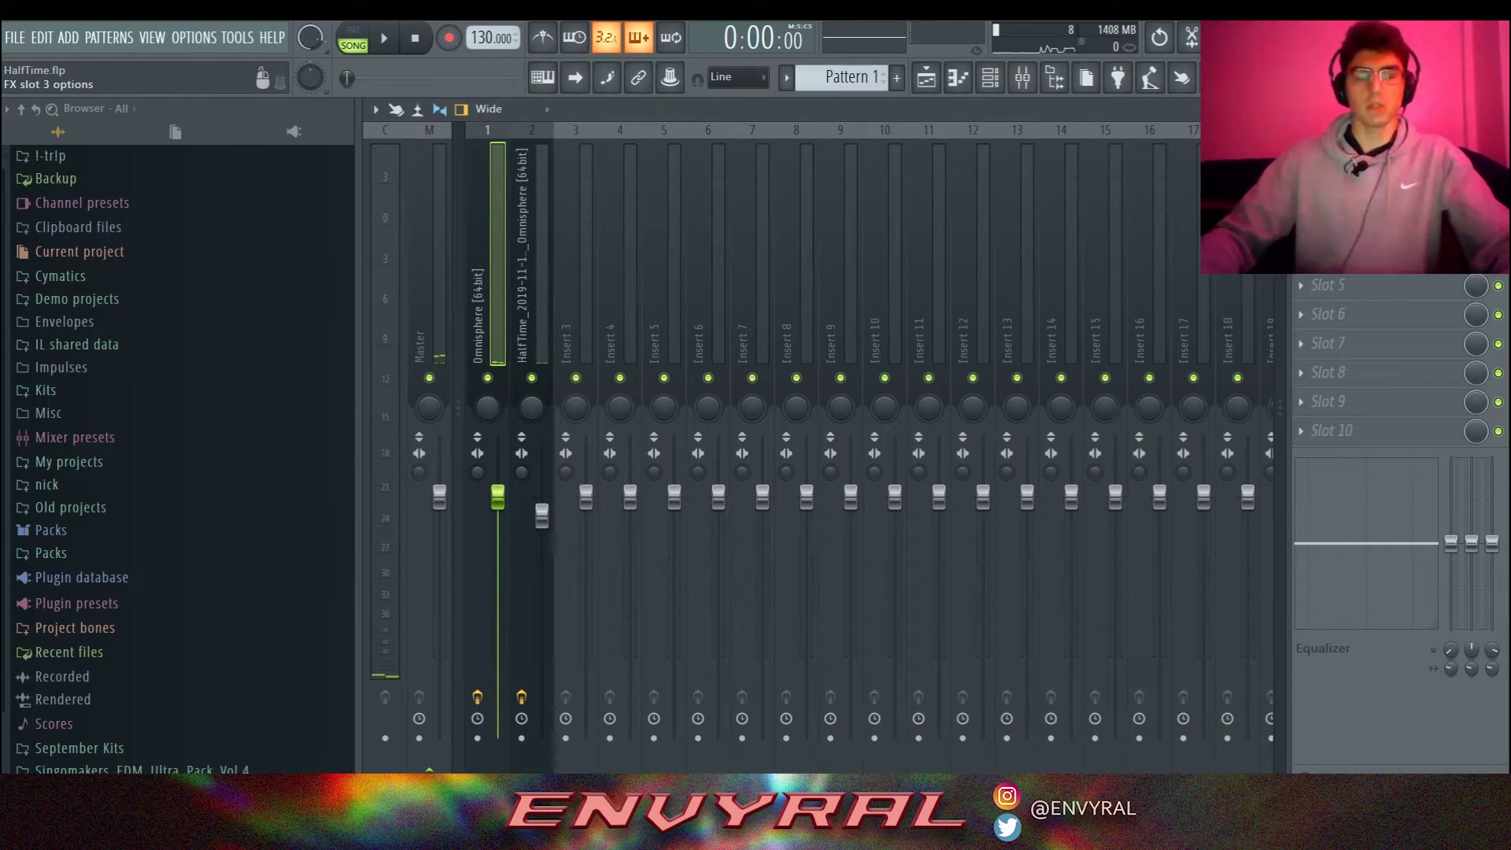
{"action": "left_click", "coordinate": [1377, 198]}
{"action": "key", "text": "space"}
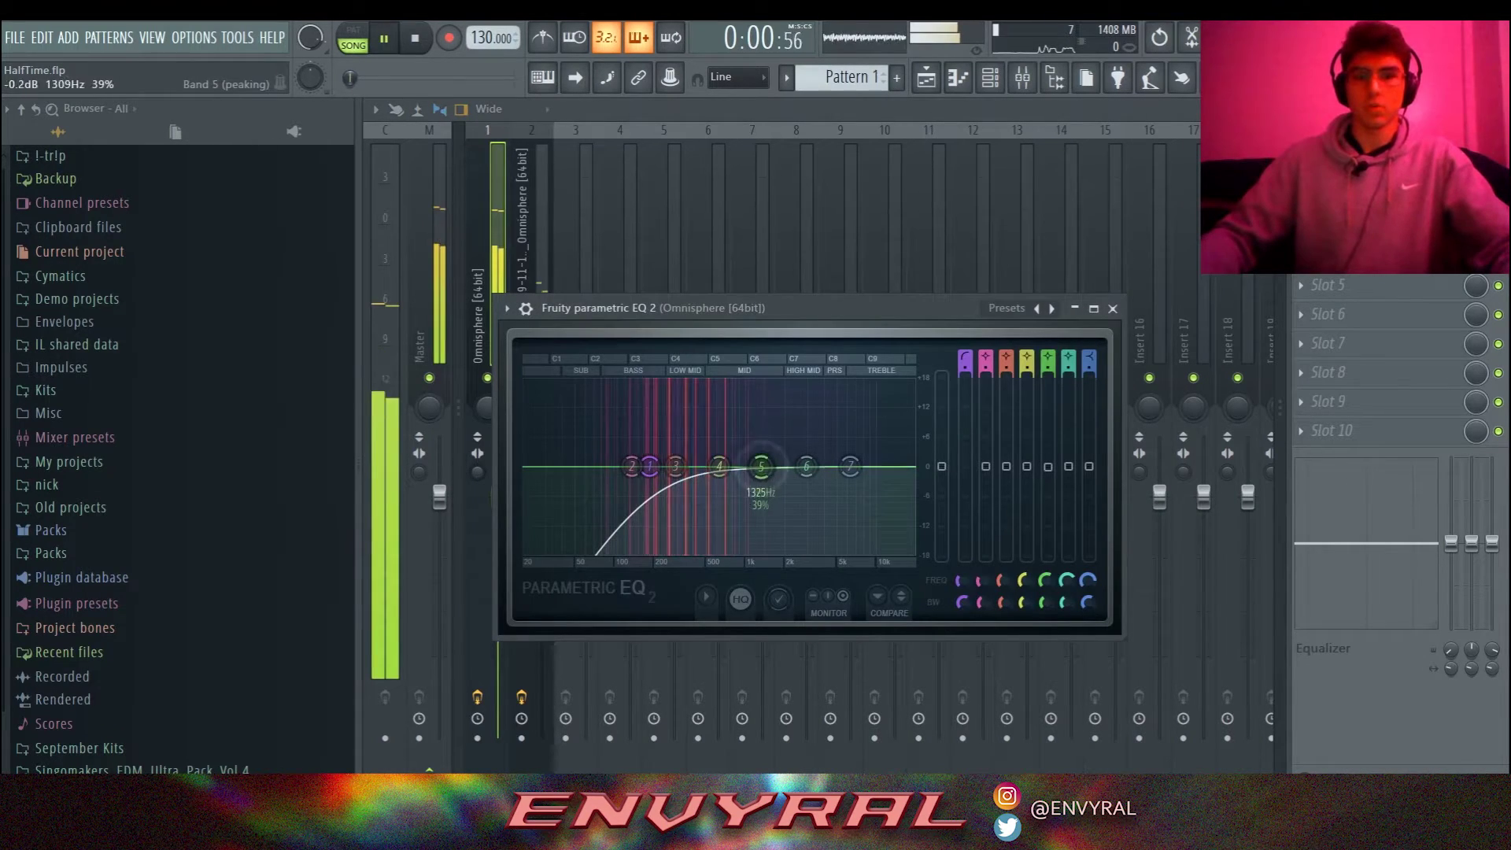
{"action": "mouse_move", "coordinate": [762, 465]}
{"action": "left_mouse_down"}
{"action": "mouse_move", "coordinate": [723, 475]}
{"action": "mouse_move", "coordinate": [809, 468]}
{"action": "mouse_move", "coordinate": [747, 465]}
{"action": "left_mouse_up"}
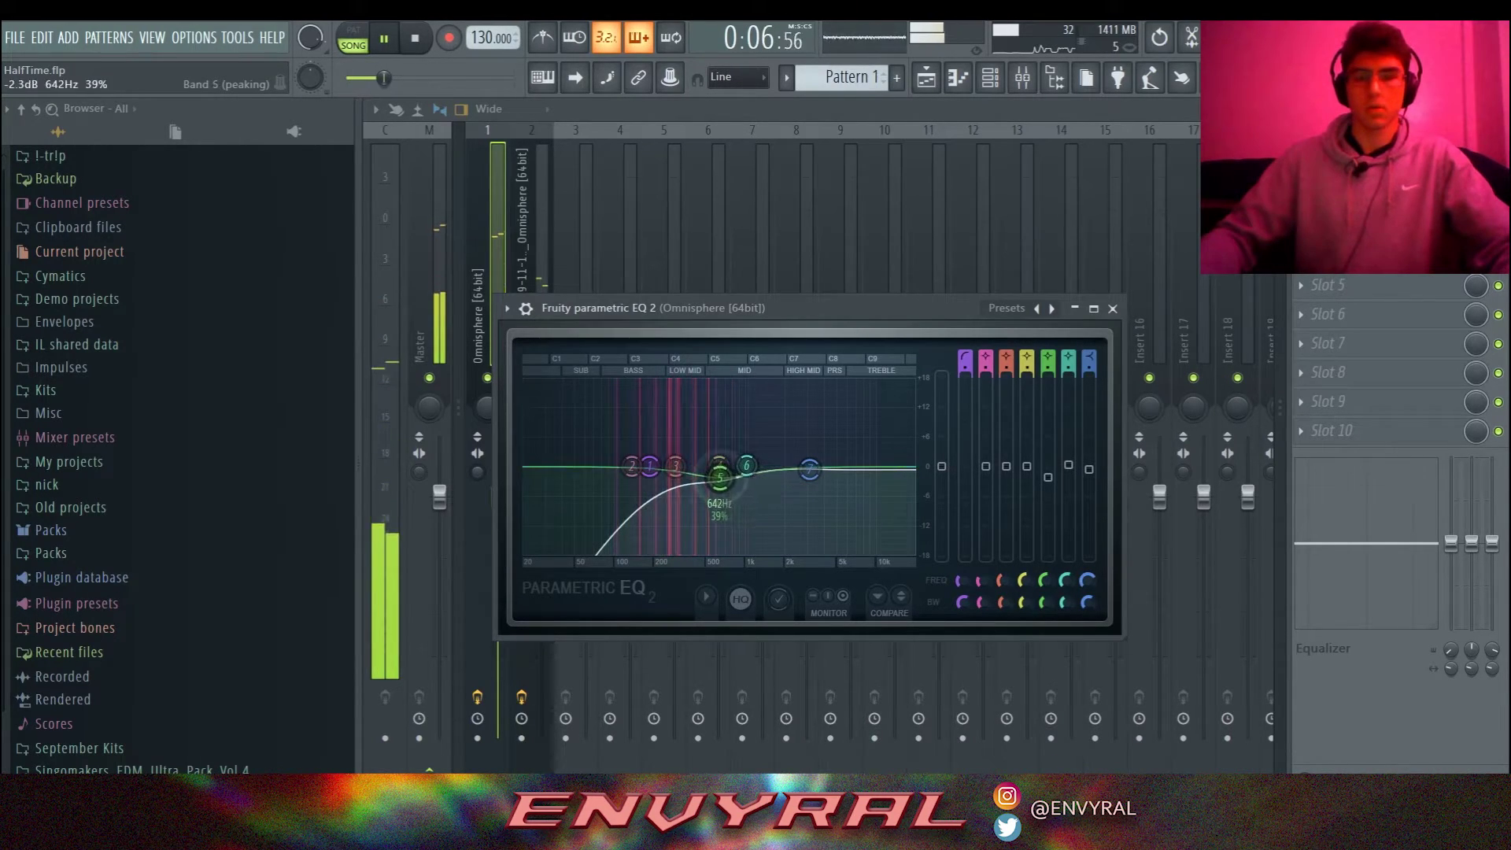
{"action": "left_click", "coordinate": [1112, 308]}
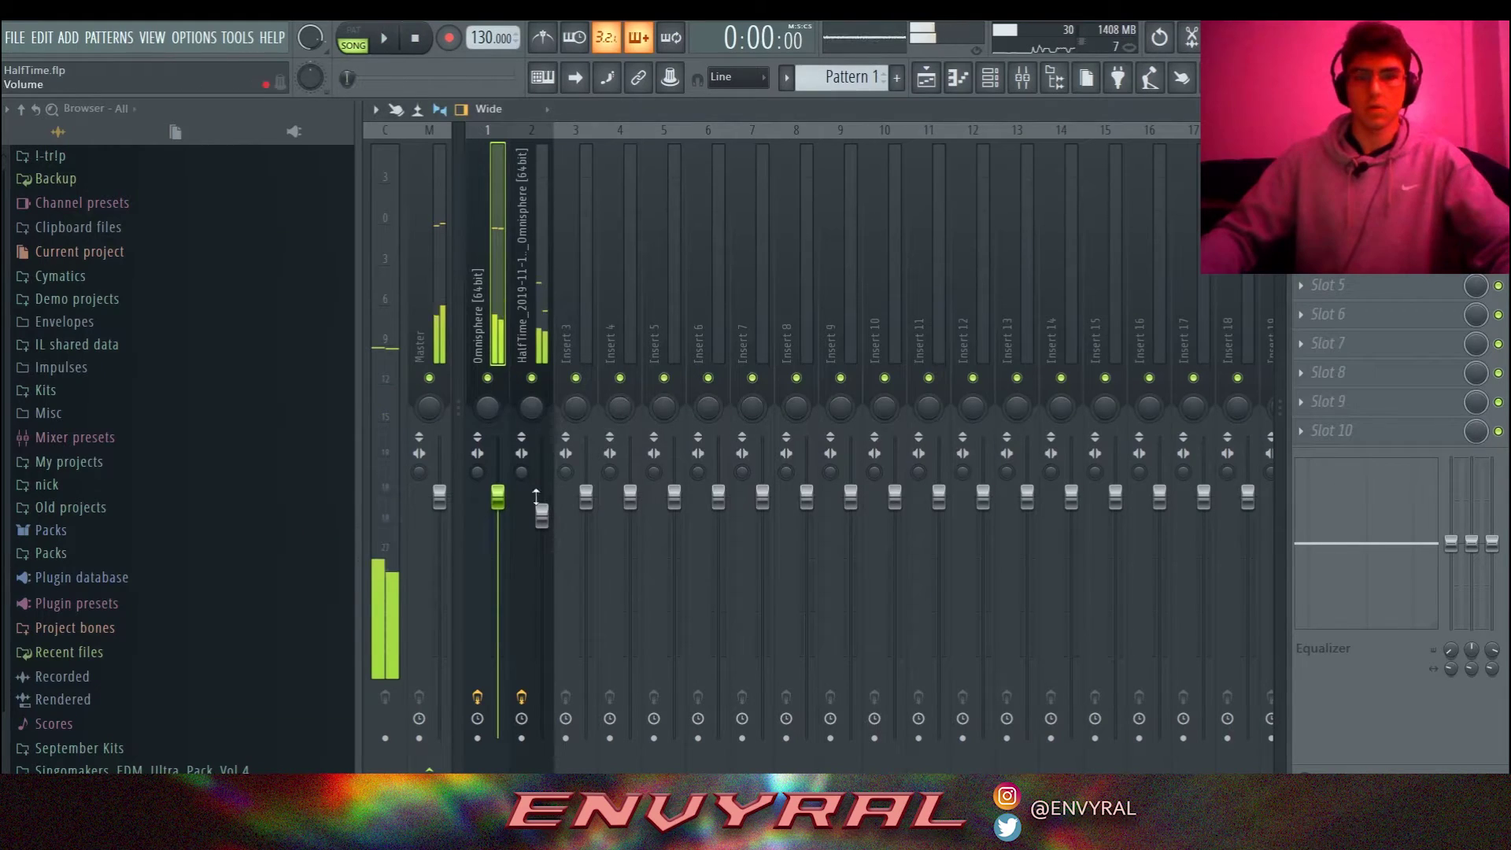
Lower the Omnisphere insert's volume fader and slightly raise the rendered HalfTime insert's fader.
{"action": "left_click_drag", "start_coordinate": [498, 495], "coordinate": [516, 575]}
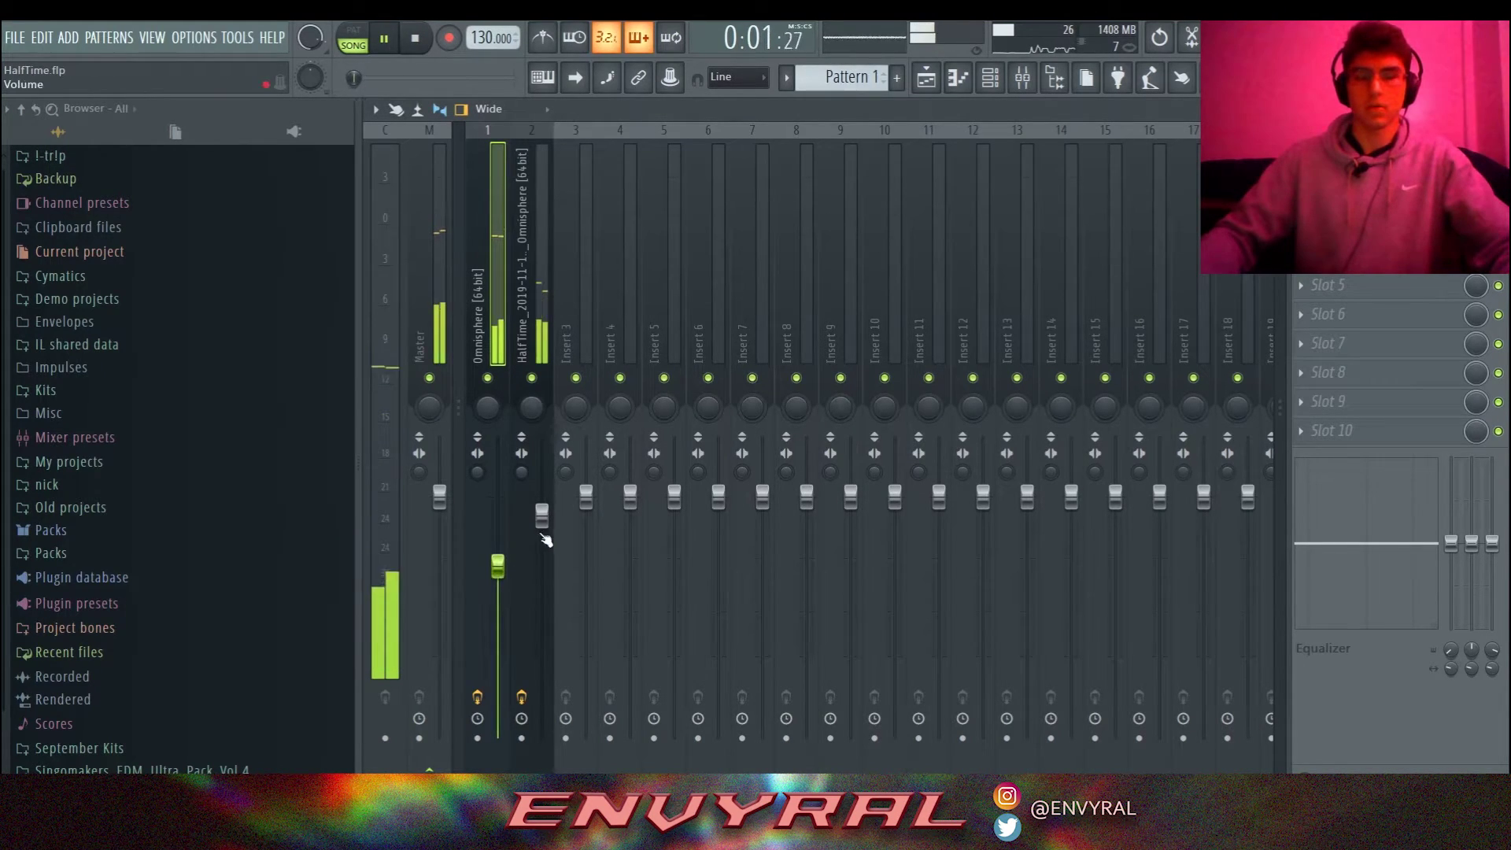
{"action": "left_click_drag", "start_coordinate": [542, 520], "coordinate": [541, 505]}
{"action": "left_click", "coordinate": [926, 77]}
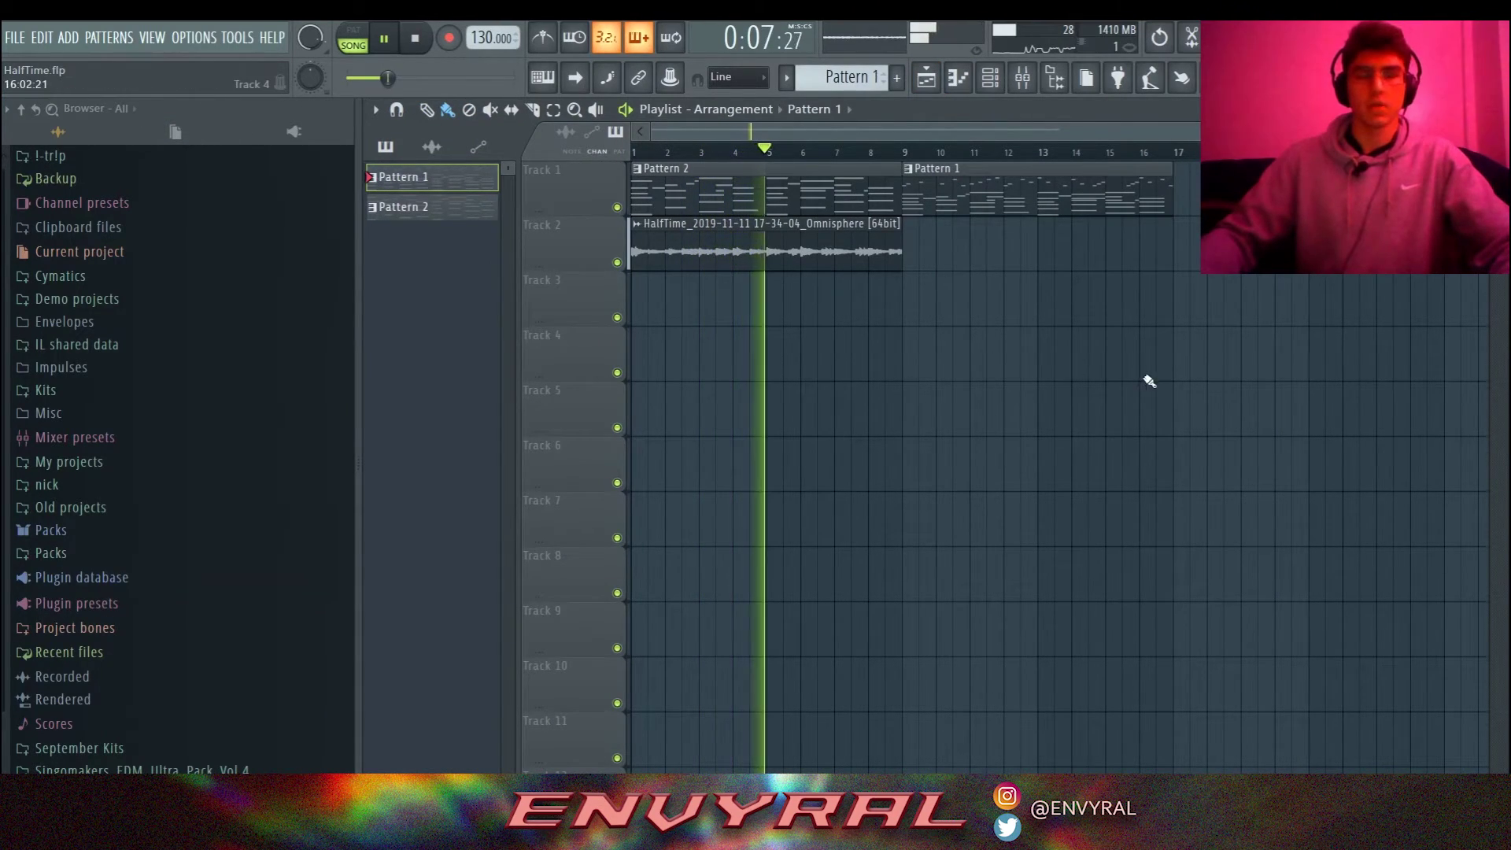
{"action": "key", "text": "space"}
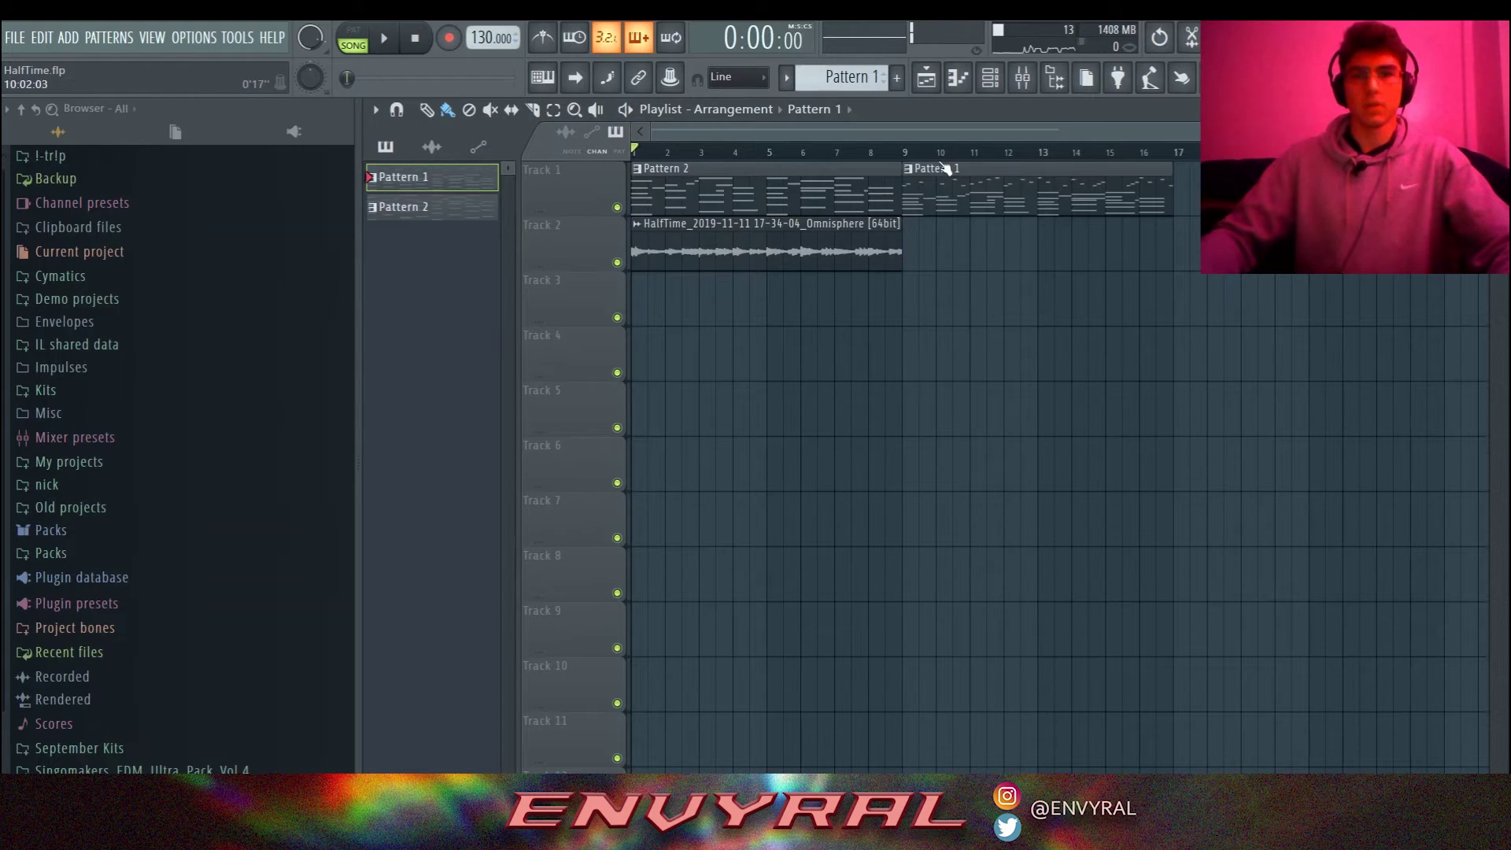
Play the arrangement from bar 1 in the playlist to check the balance between the pattern and the rendered clip.
{"action": "left_click", "coordinate": [1027, 80]}
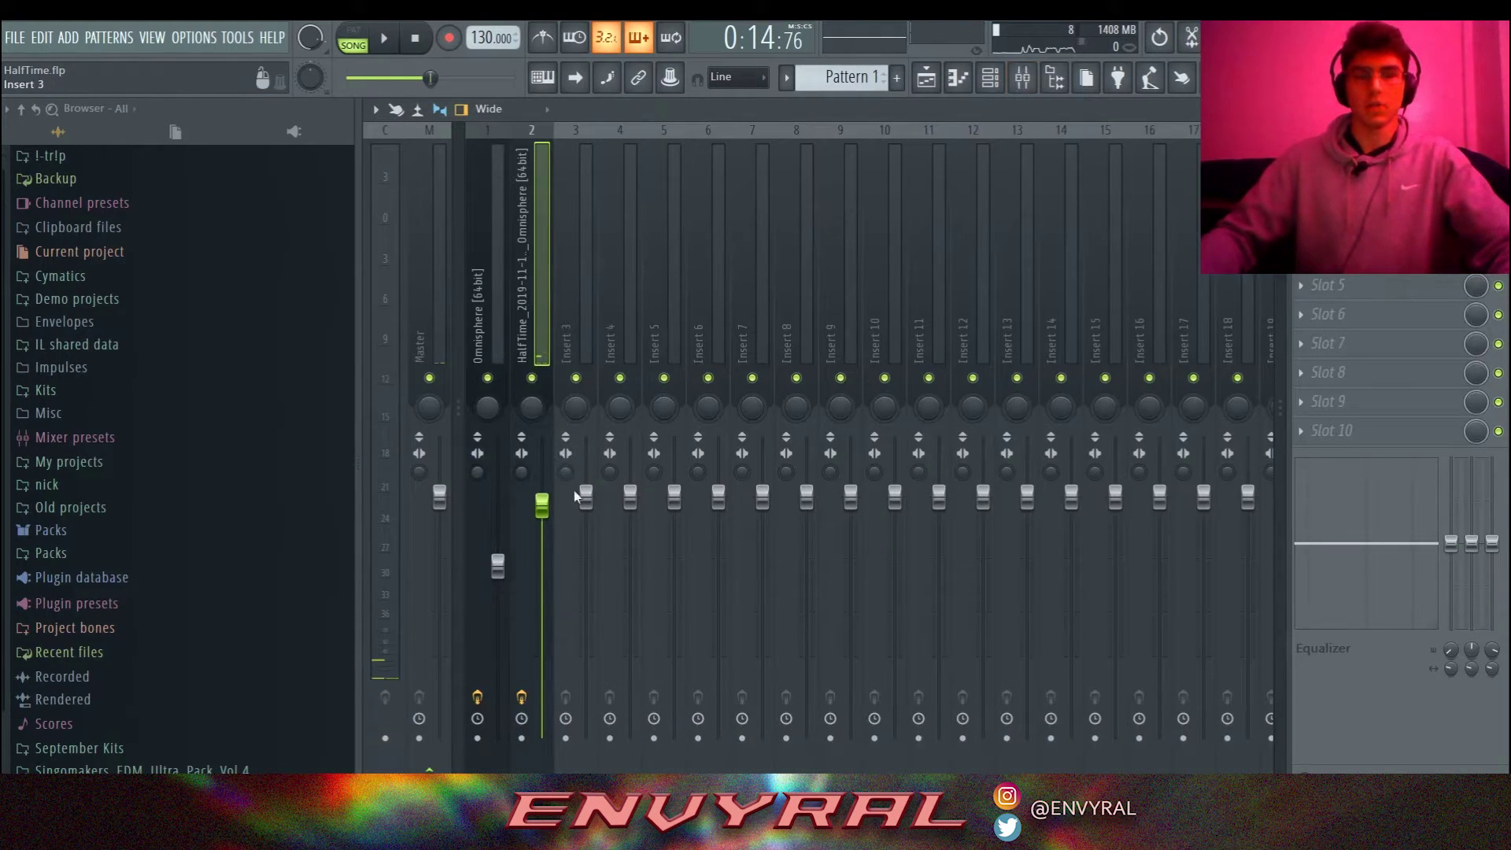
{"action": "left_click", "coordinate": [924, 75]}
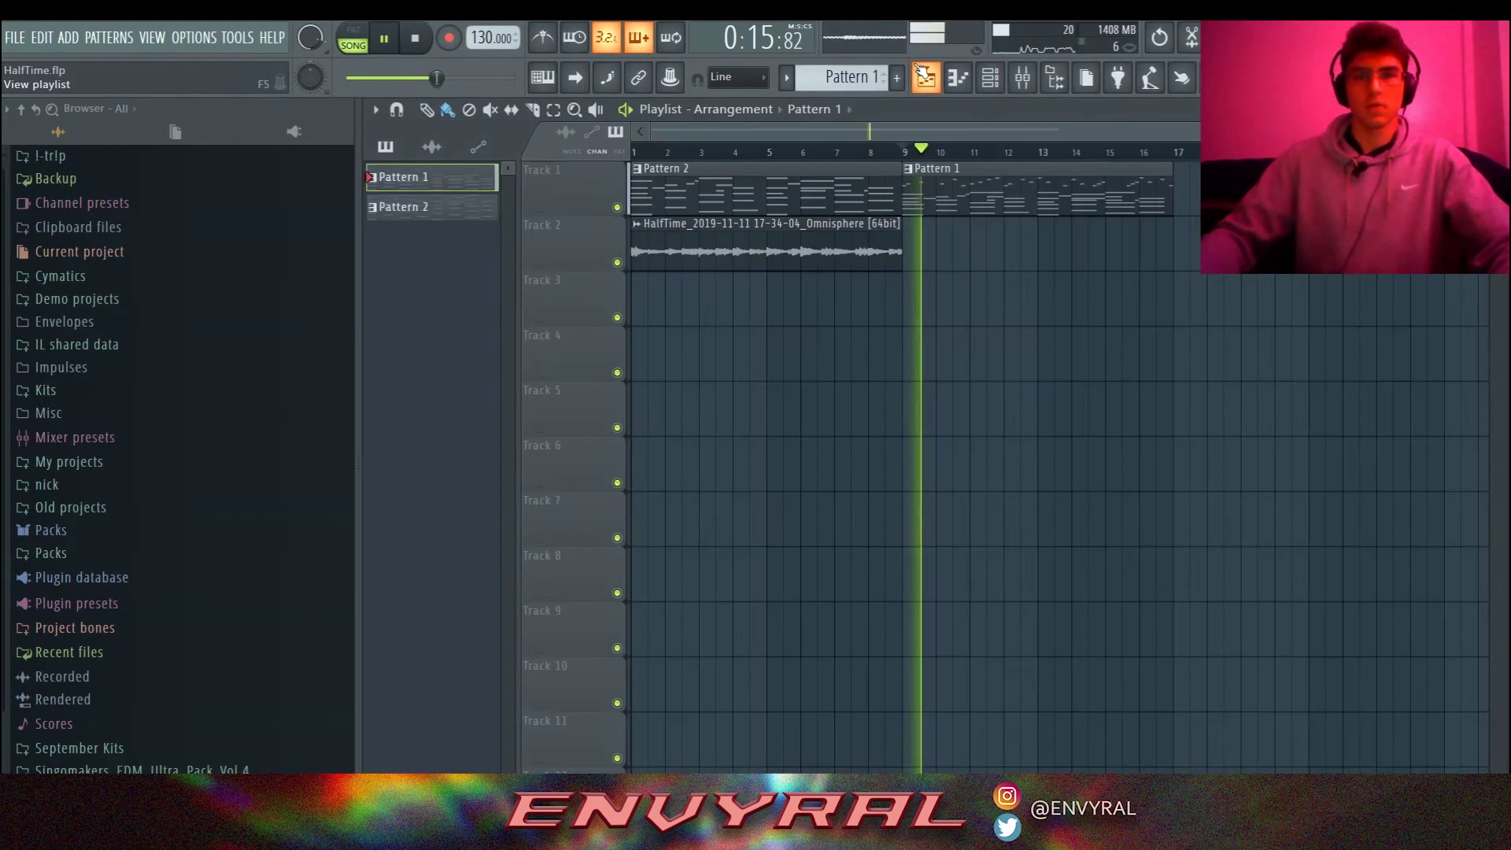
{"action": "key", "text": "space"}
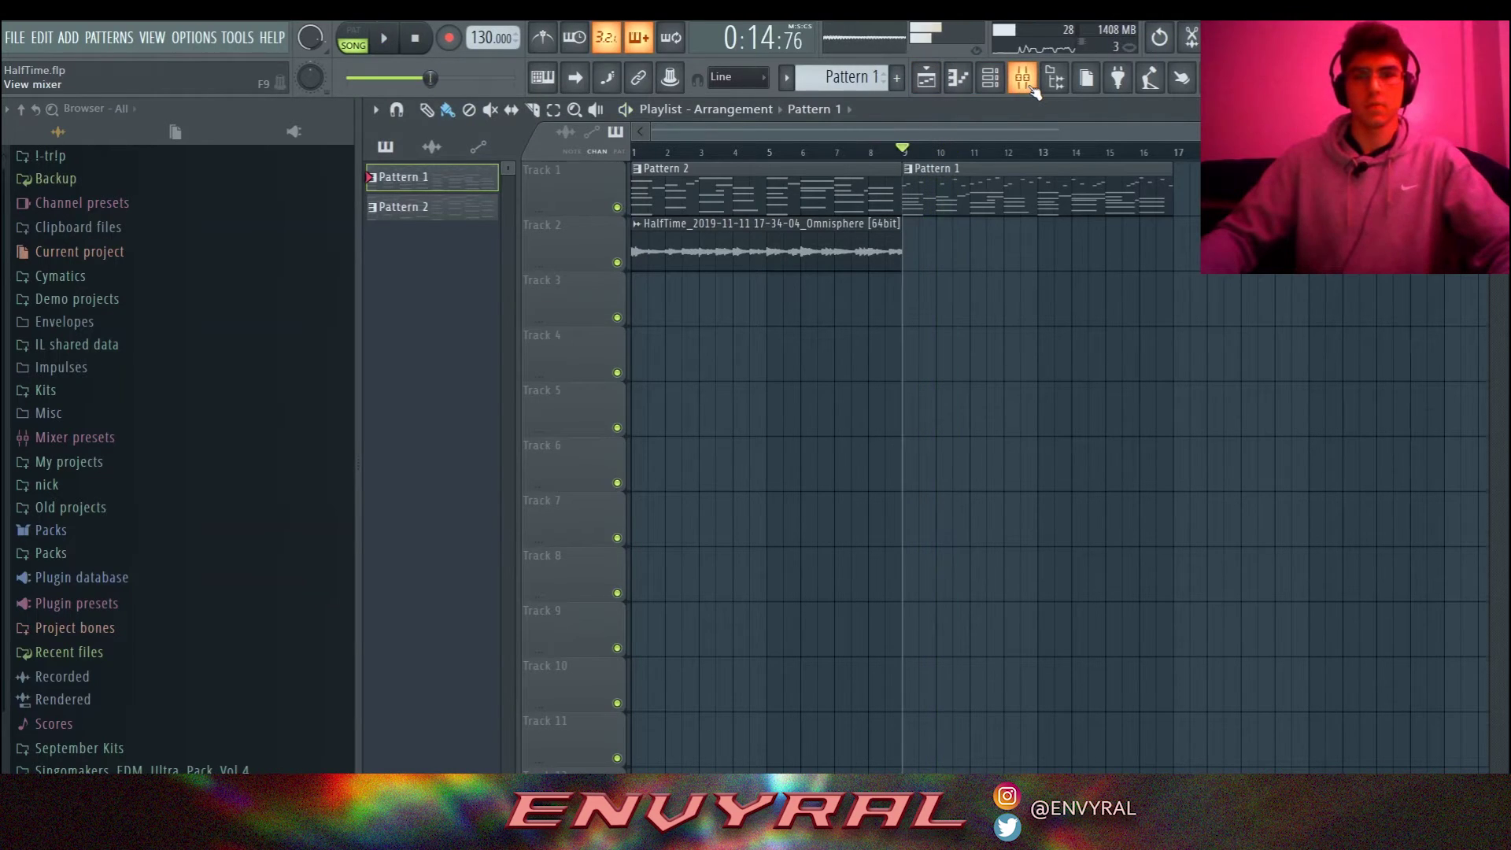
{"action": "left_click", "coordinate": [940, 79]}
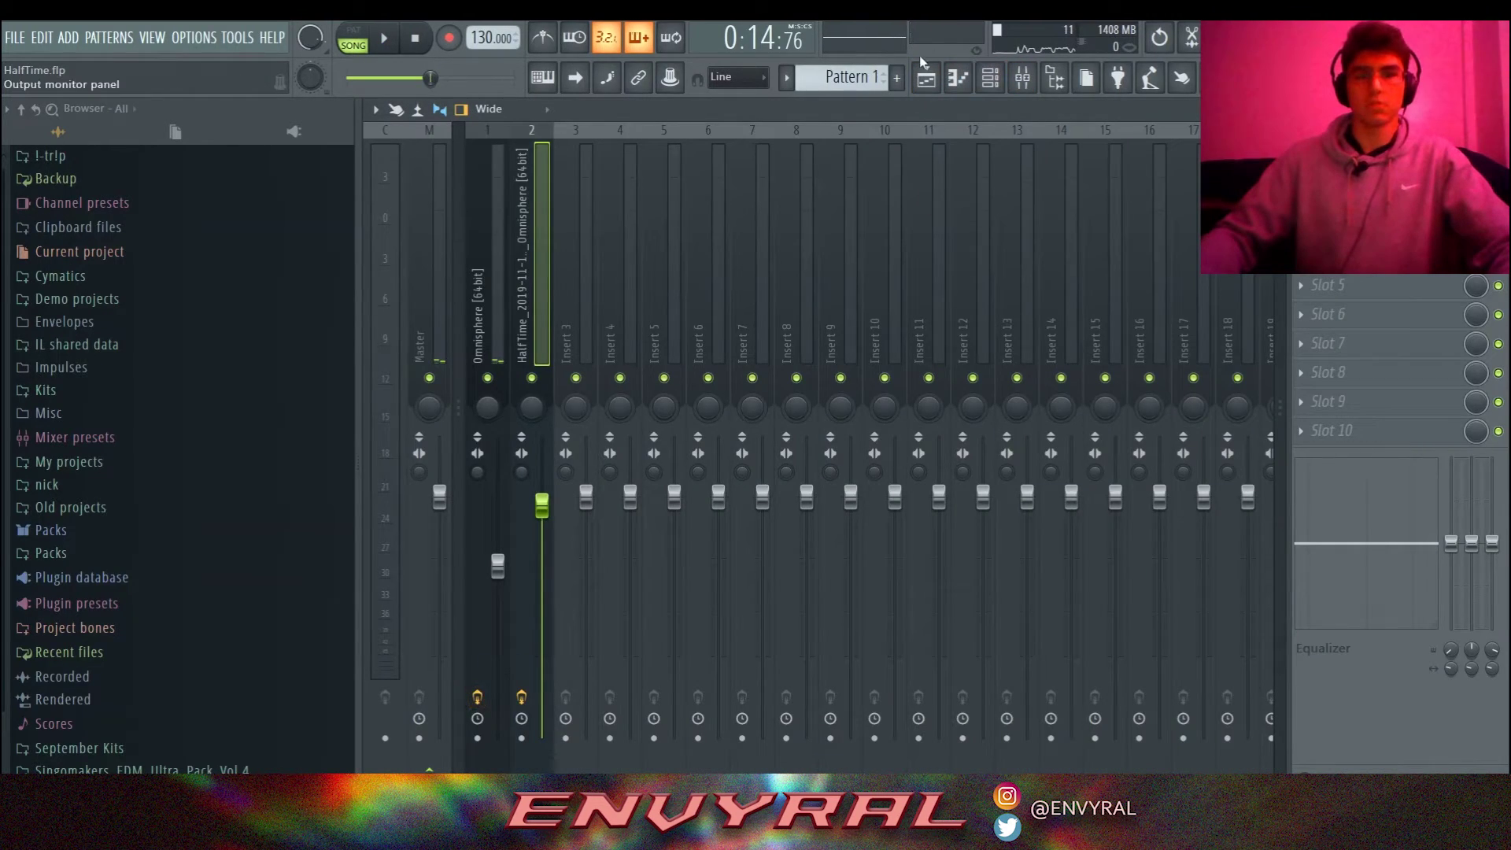
{"action": "left_click", "coordinate": [924, 76]}
{"action": "left_click_drag", "start_coordinate": [692, 152], "coordinate": [507, 150]}
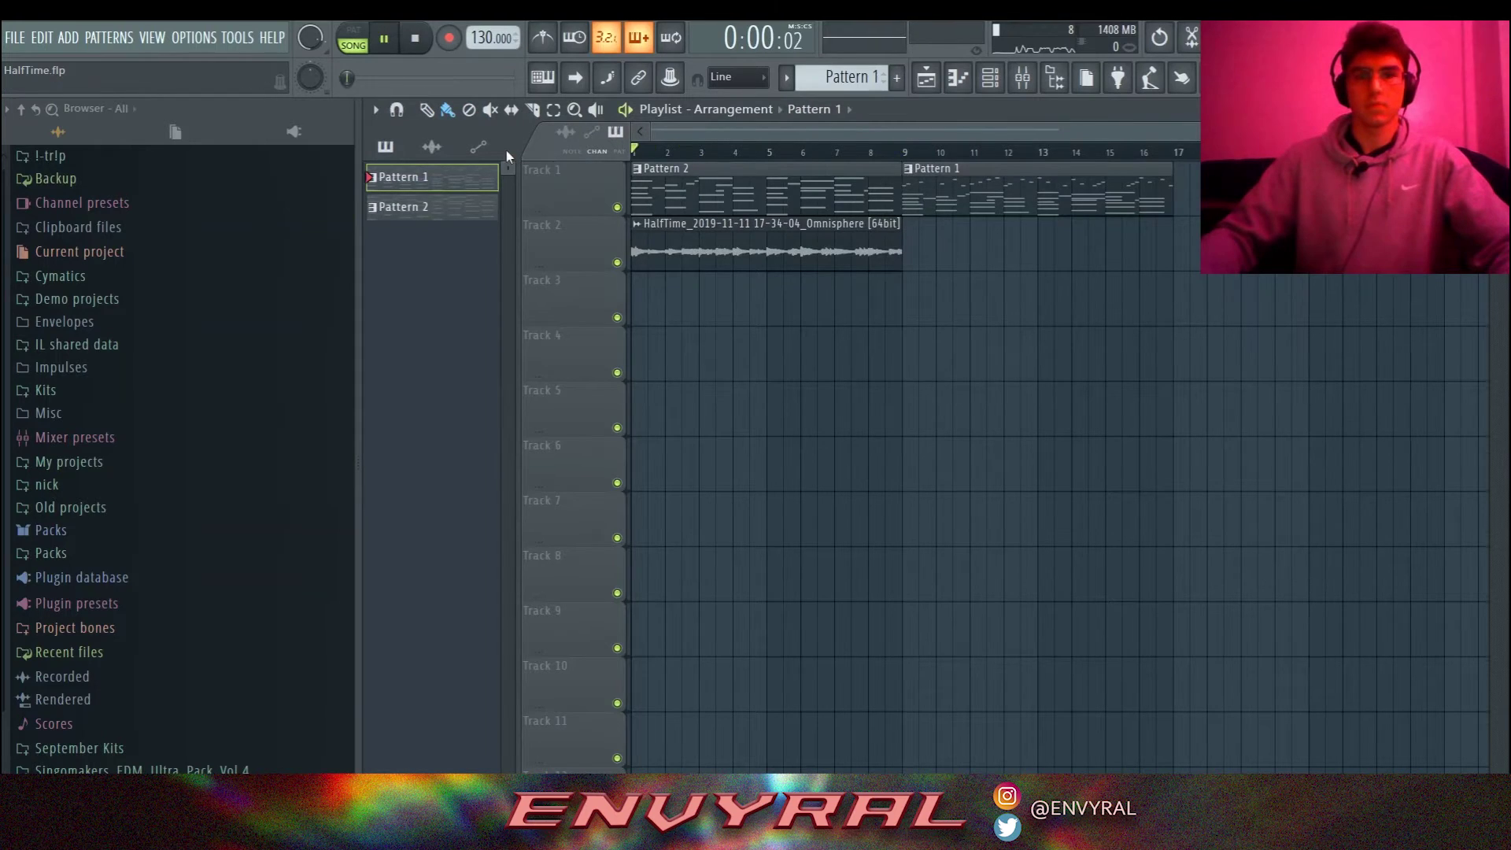
{"action": "key", "text": "space"}
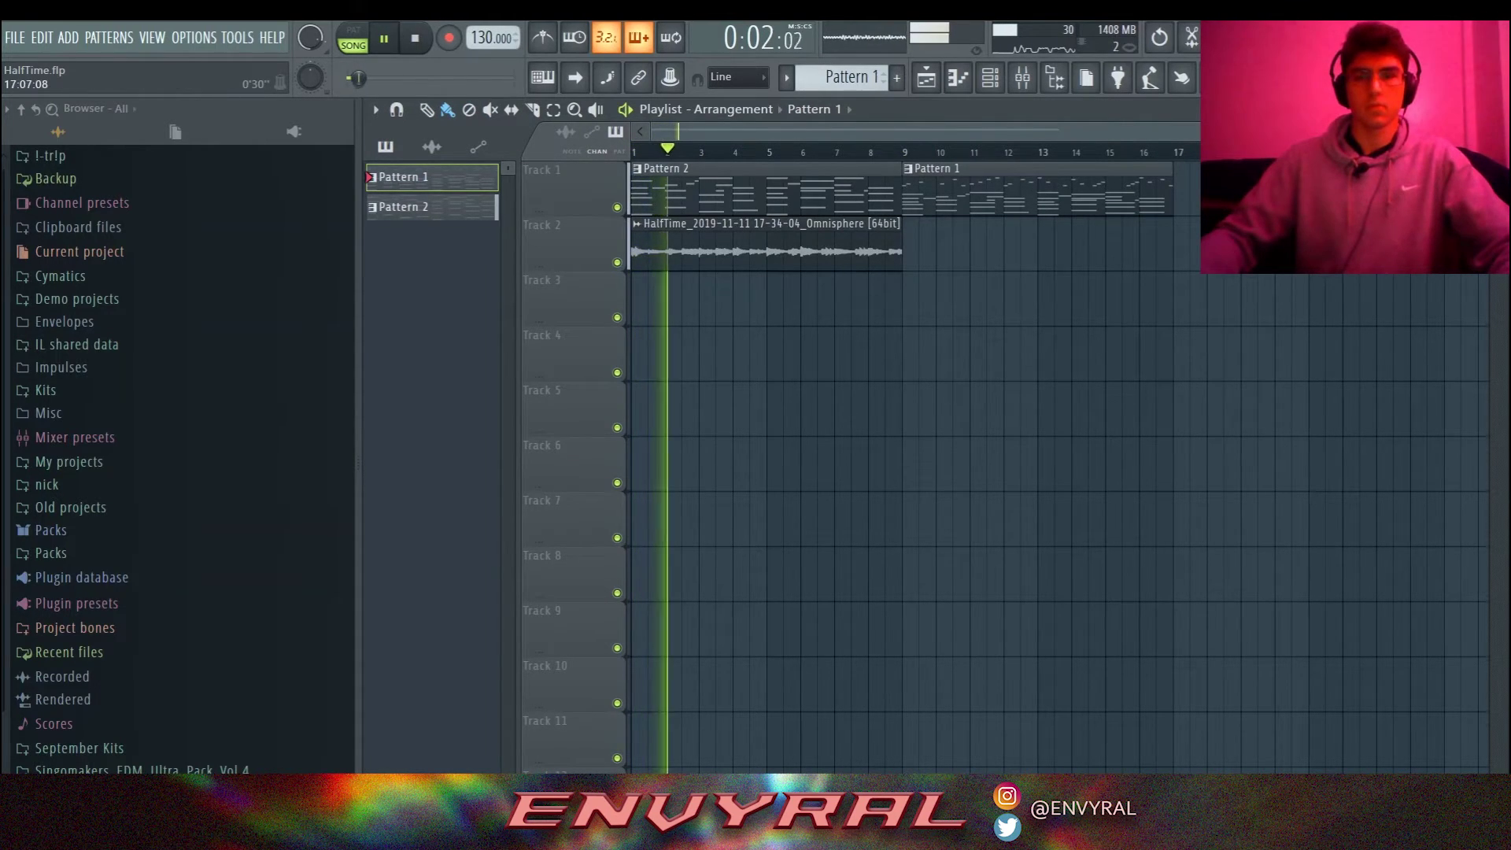
{"action": "scroll", "coordinate": [912, 152], "scroll_direction": "down", "scroll_amount": 1}
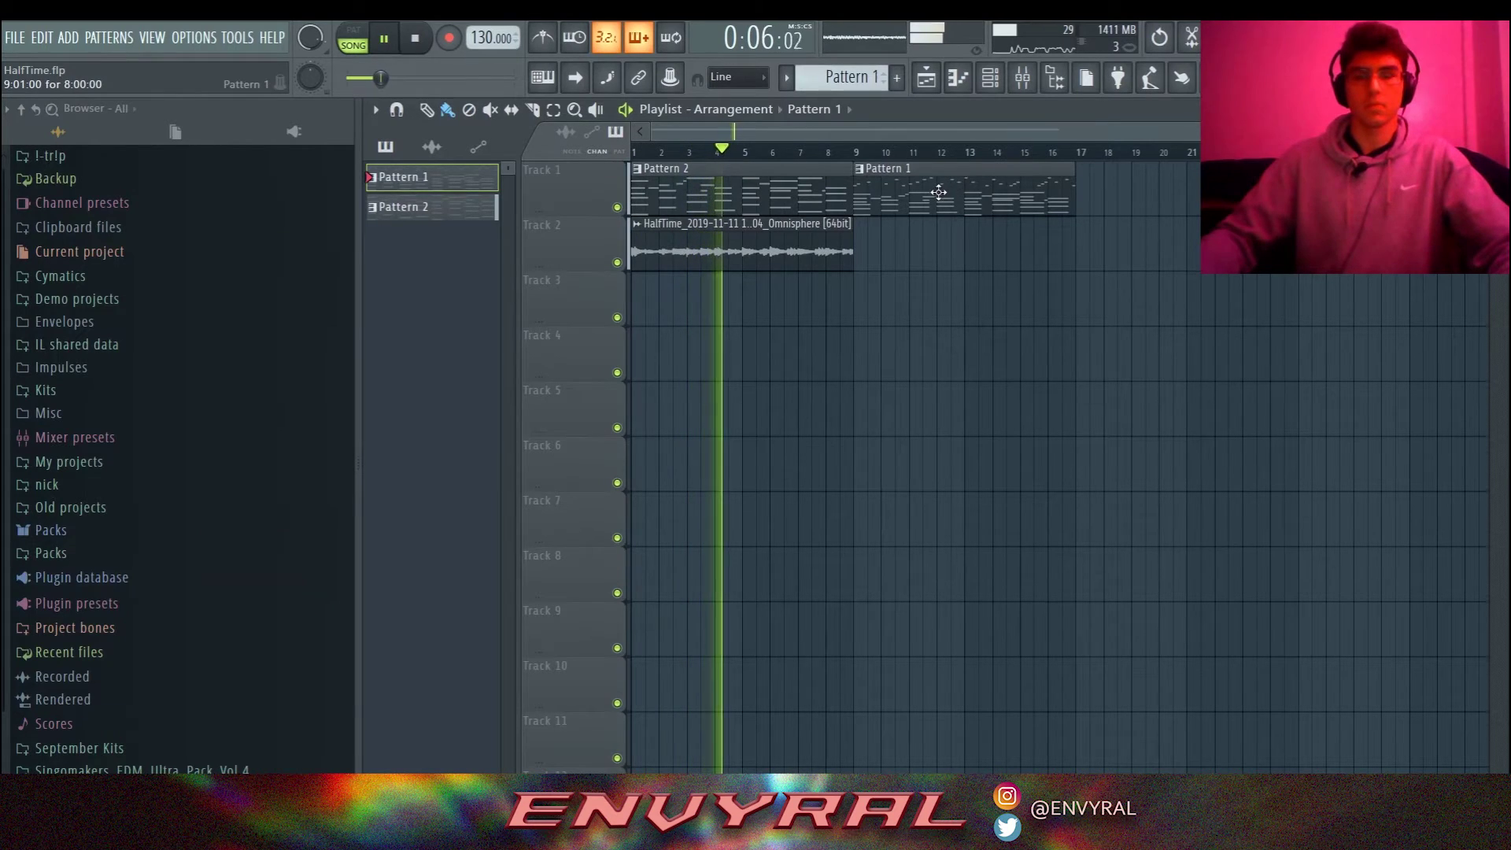
{"action": "key", "text": "space"}
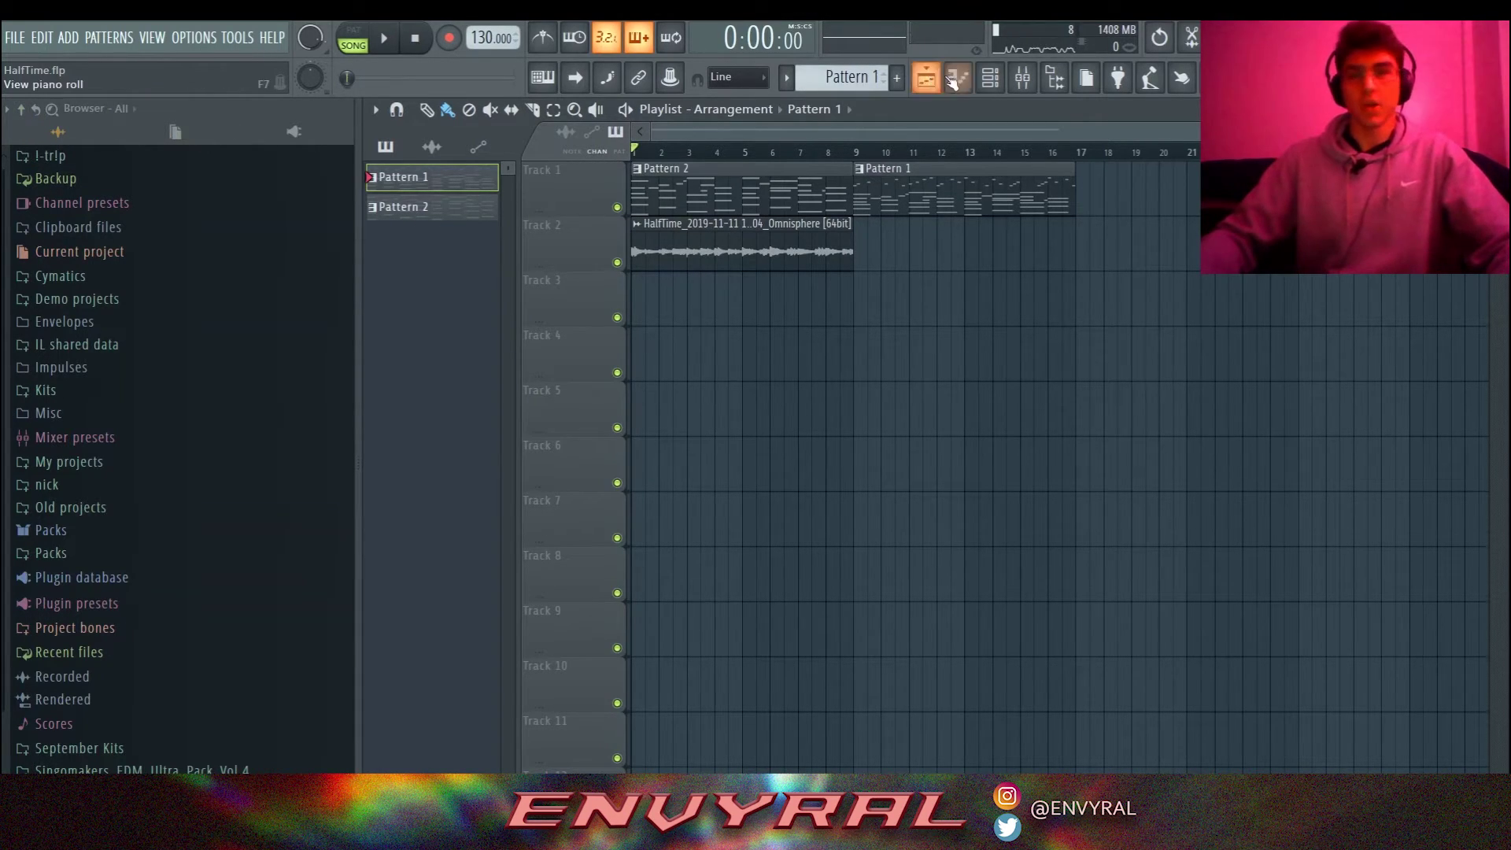
{"action": "left_click", "coordinate": [990, 77]}
{"action": "left_click", "coordinate": [990, 77]}
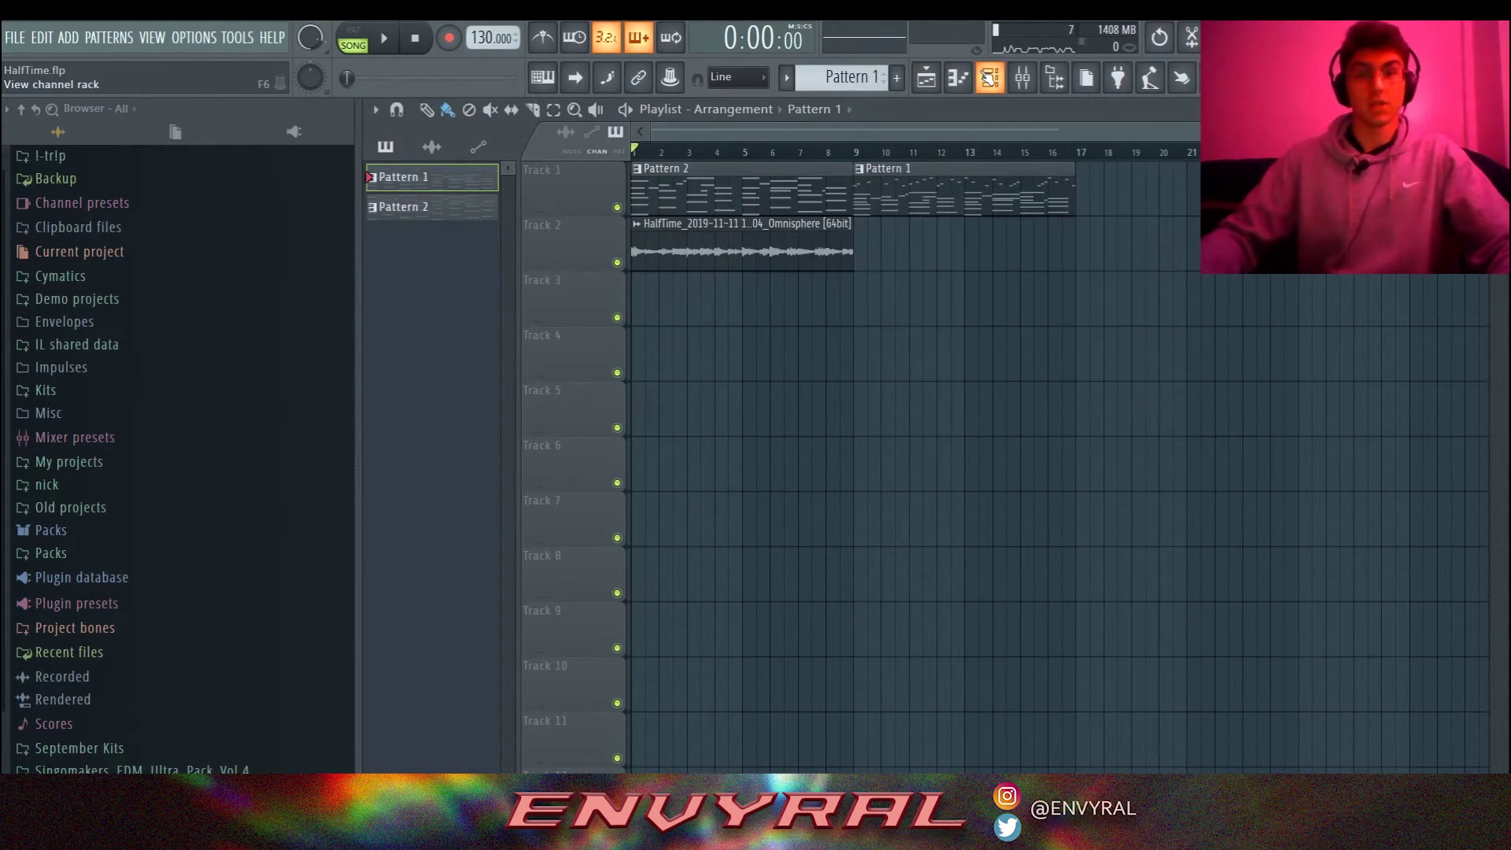
{"action": "scroll", "coordinate": [137, 550], "scroll_direction": "down", "scroll_amount": 2}
{"action": "left_click", "coordinate": [110, 656]}
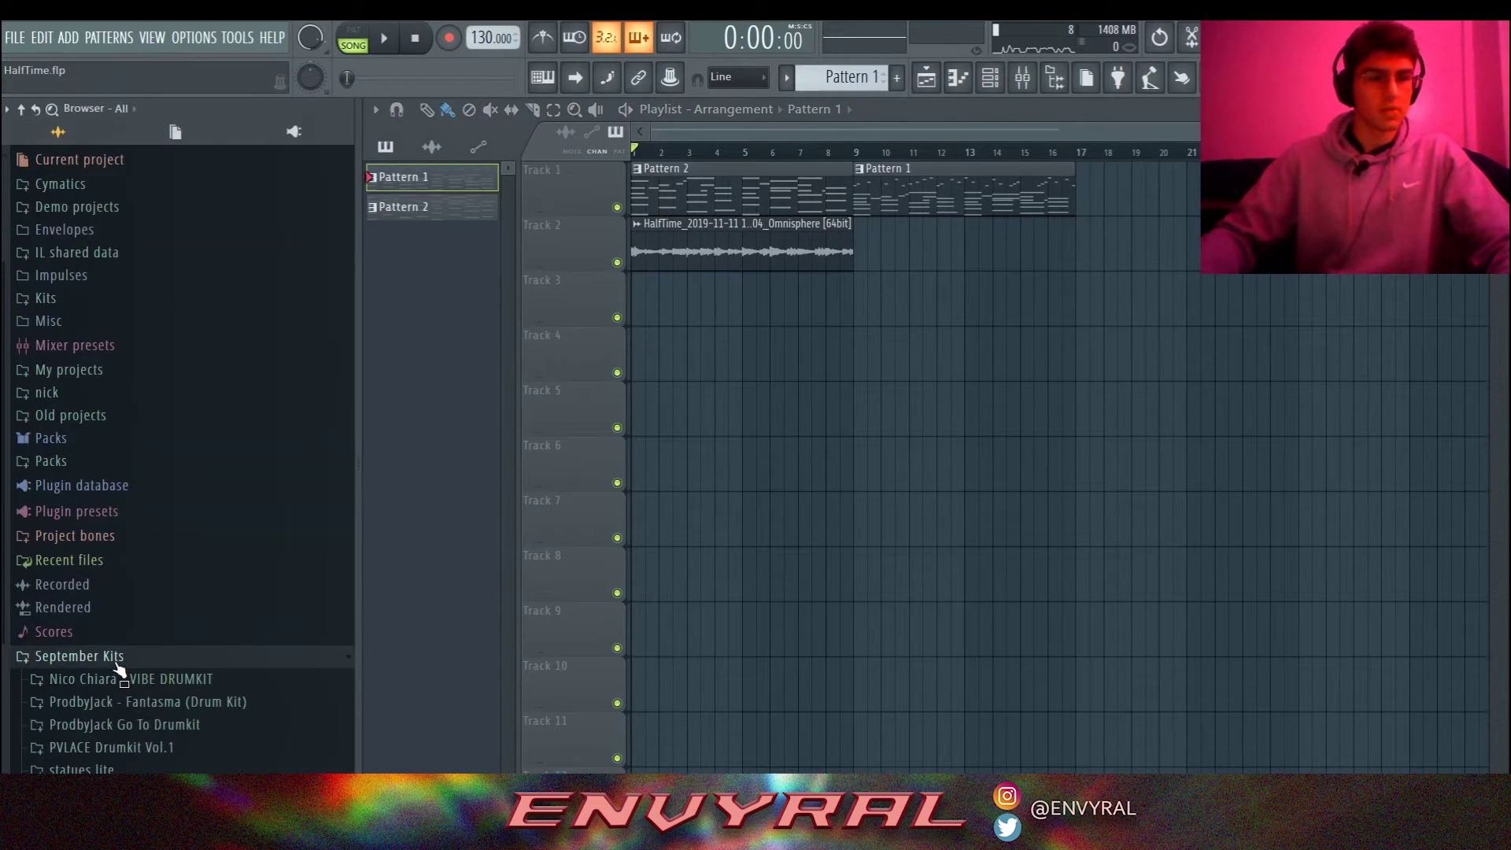
{"action": "left_click", "coordinate": [110, 657]}
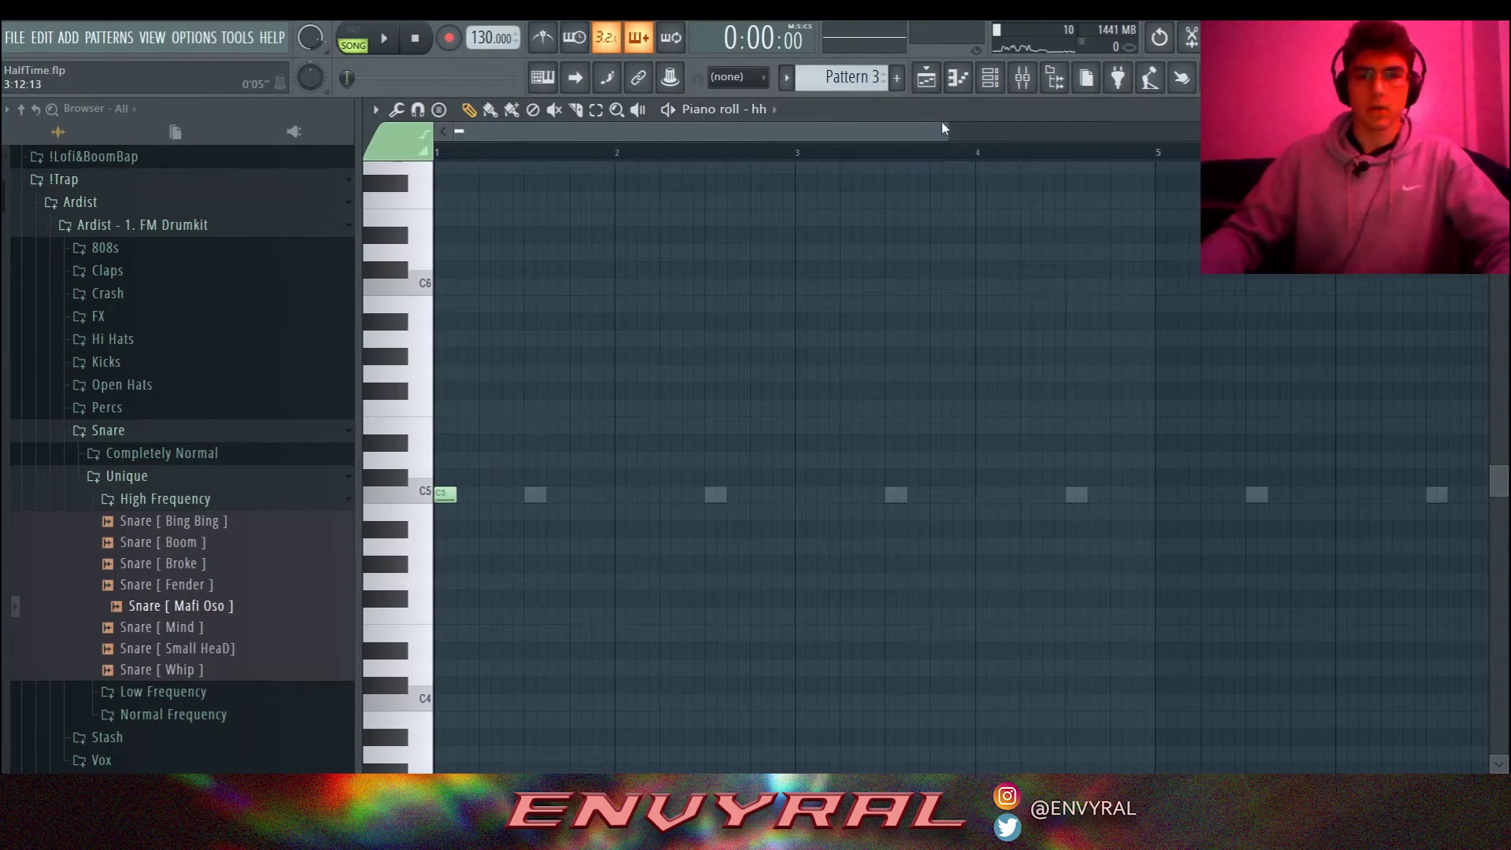
Place a second C5 hi-hat note directly after the first in Pattern 3 and lower its velocity to about 89%.
{"action": "left_click_drag", "start_coordinate": [944, 128], "coordinate": [677, 130]}
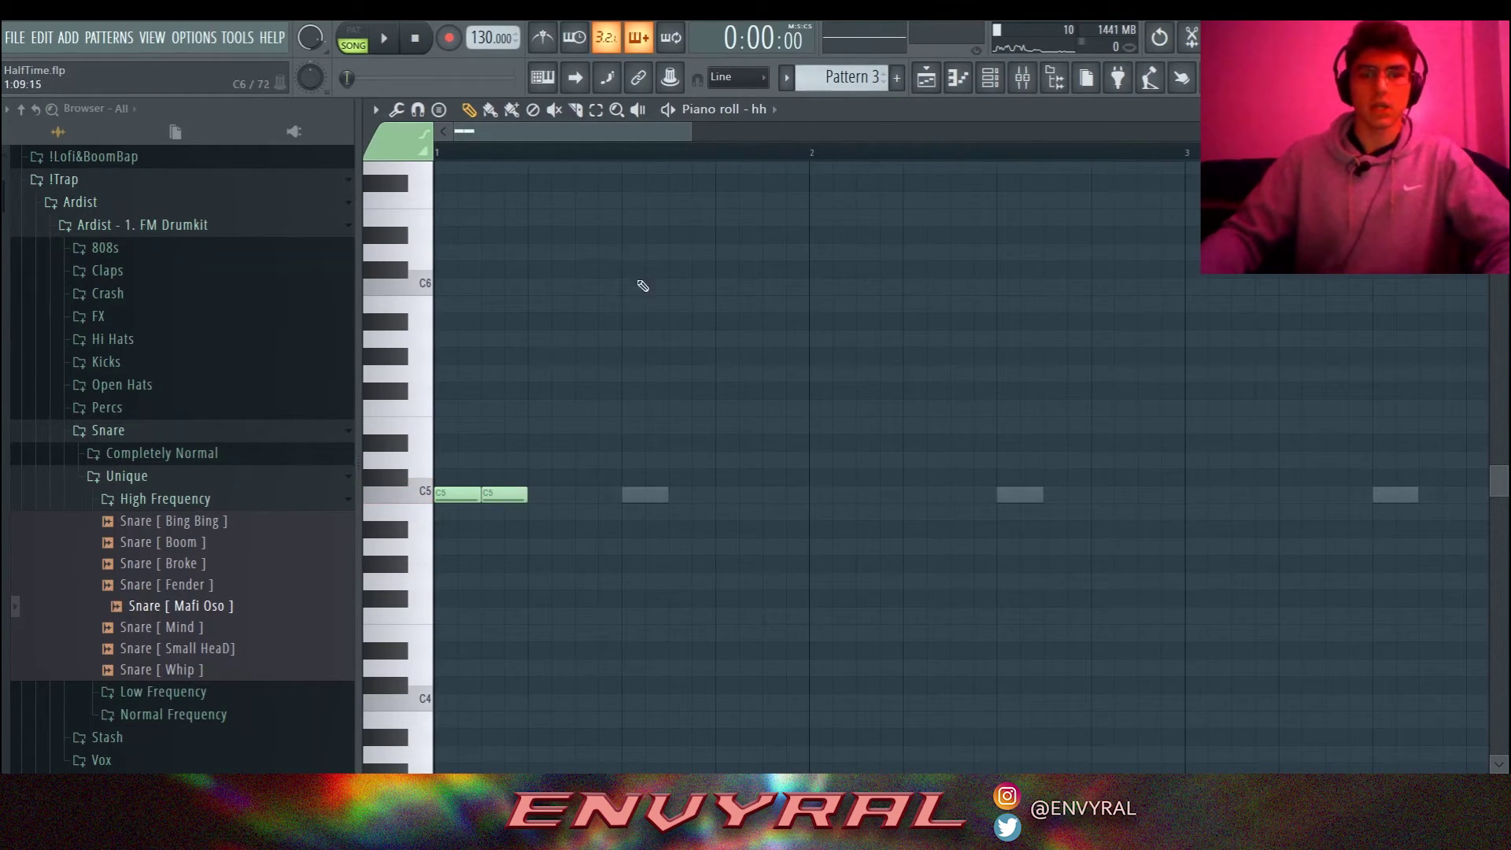
{"action": "left_click_drag", "start_coordinate": [691, 131], "coordinate": [672, 131]}
{"action": "left_click_drag", "start_coordinate": [595, 769], "coordinate": [598, 513]}
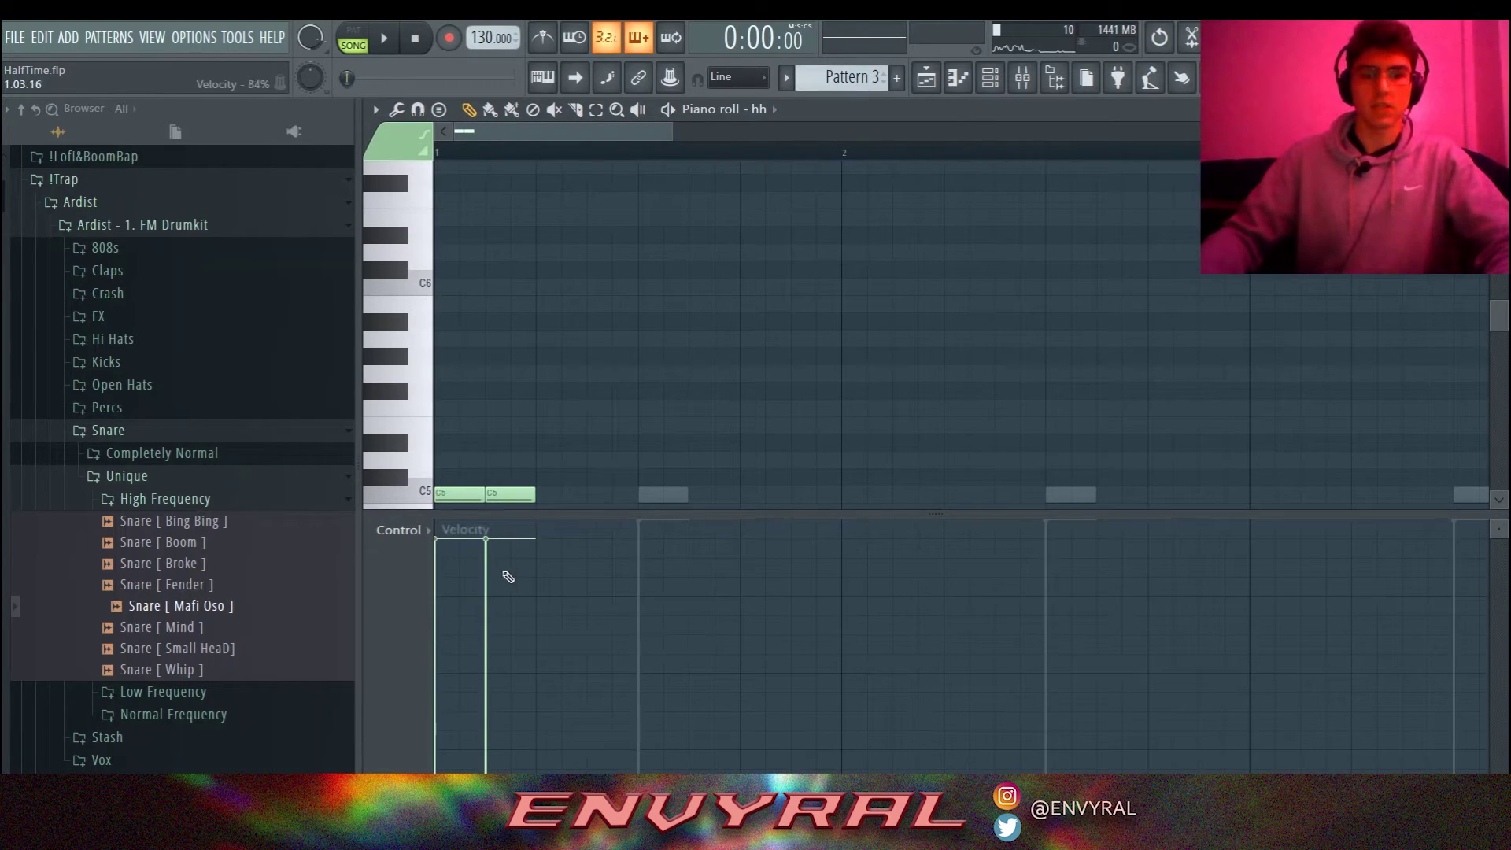
{"action": "key", "text": "space"}
{"action": "key", "text": "space"}
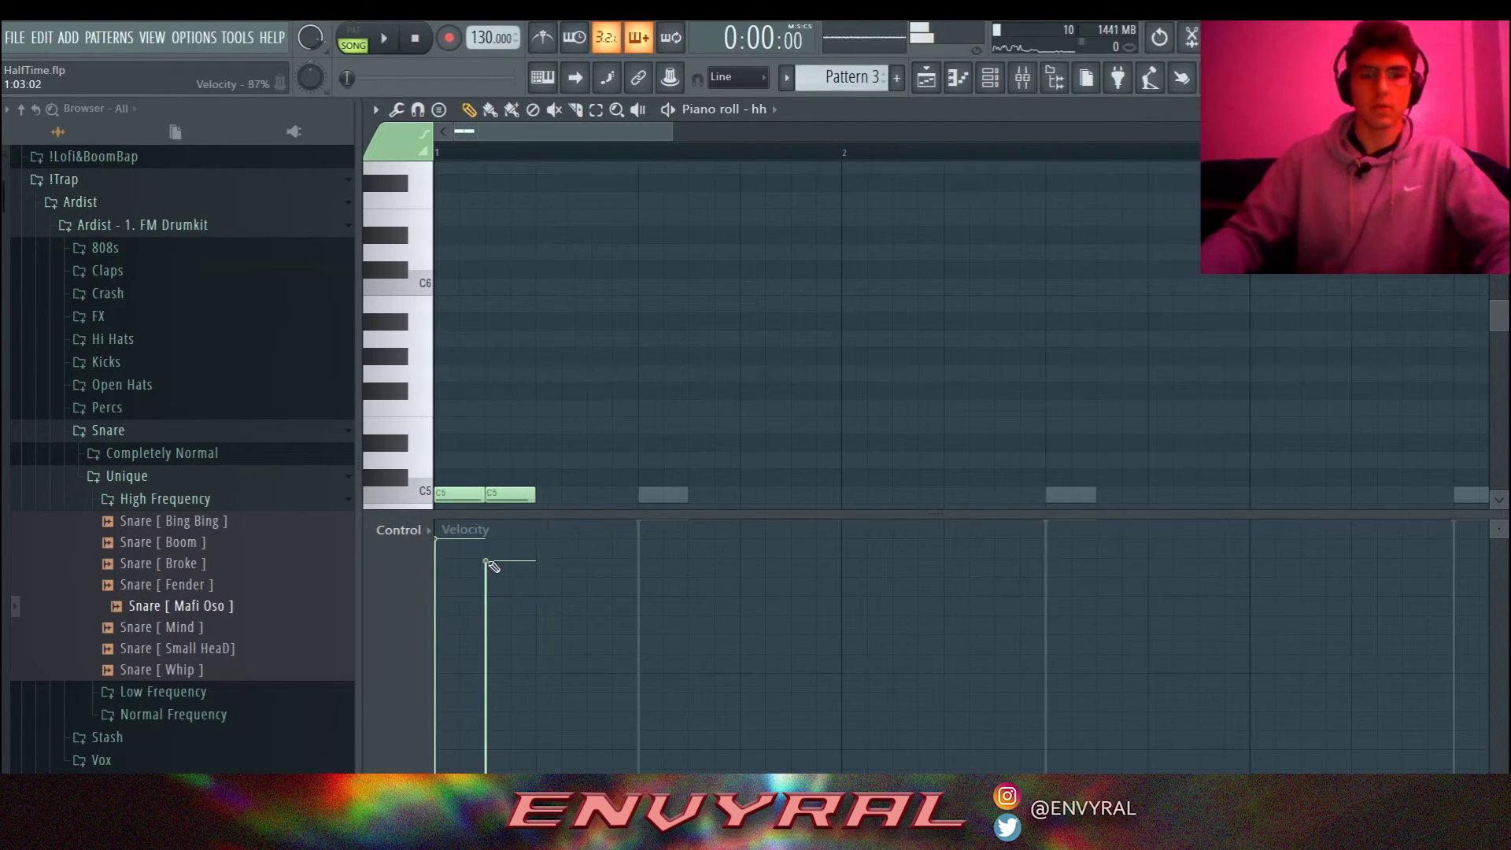
{"action": "left_click_drag", "start_coordinate": [498, 556], "coordinate": [499, 562]}
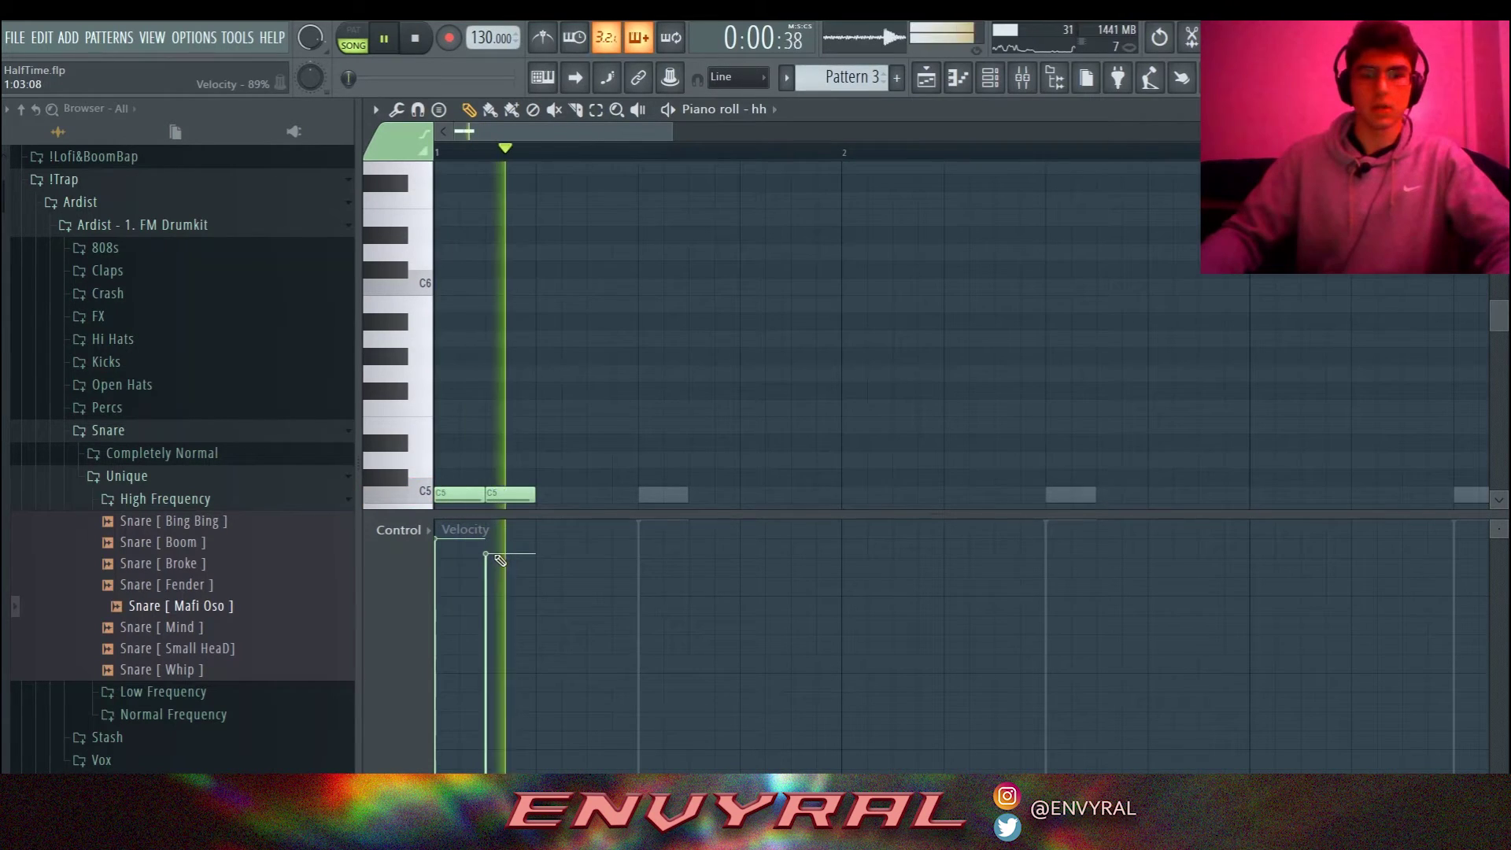
{"action": "left_click_drag", "start_coordinate": [592, 518], "coordinate": [581, 668]}
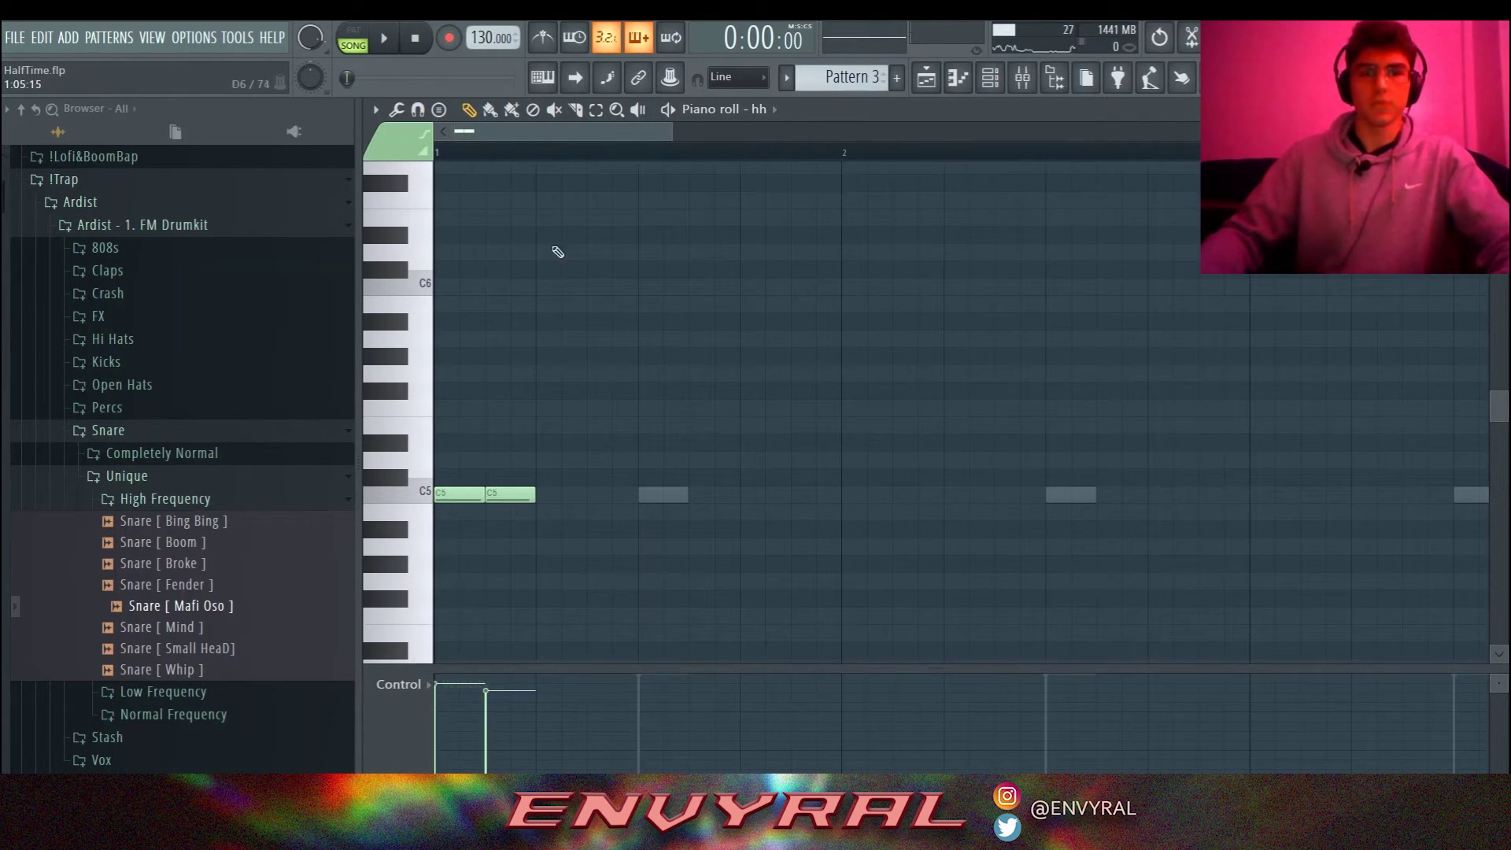
Select the two C5 hi-hat notes and duplicate them back to back from bar 1 past the start of bar 4.
{"action": "left_click_drag", "start_coordinate": [535, 278], "coordinate": [432, 574]}
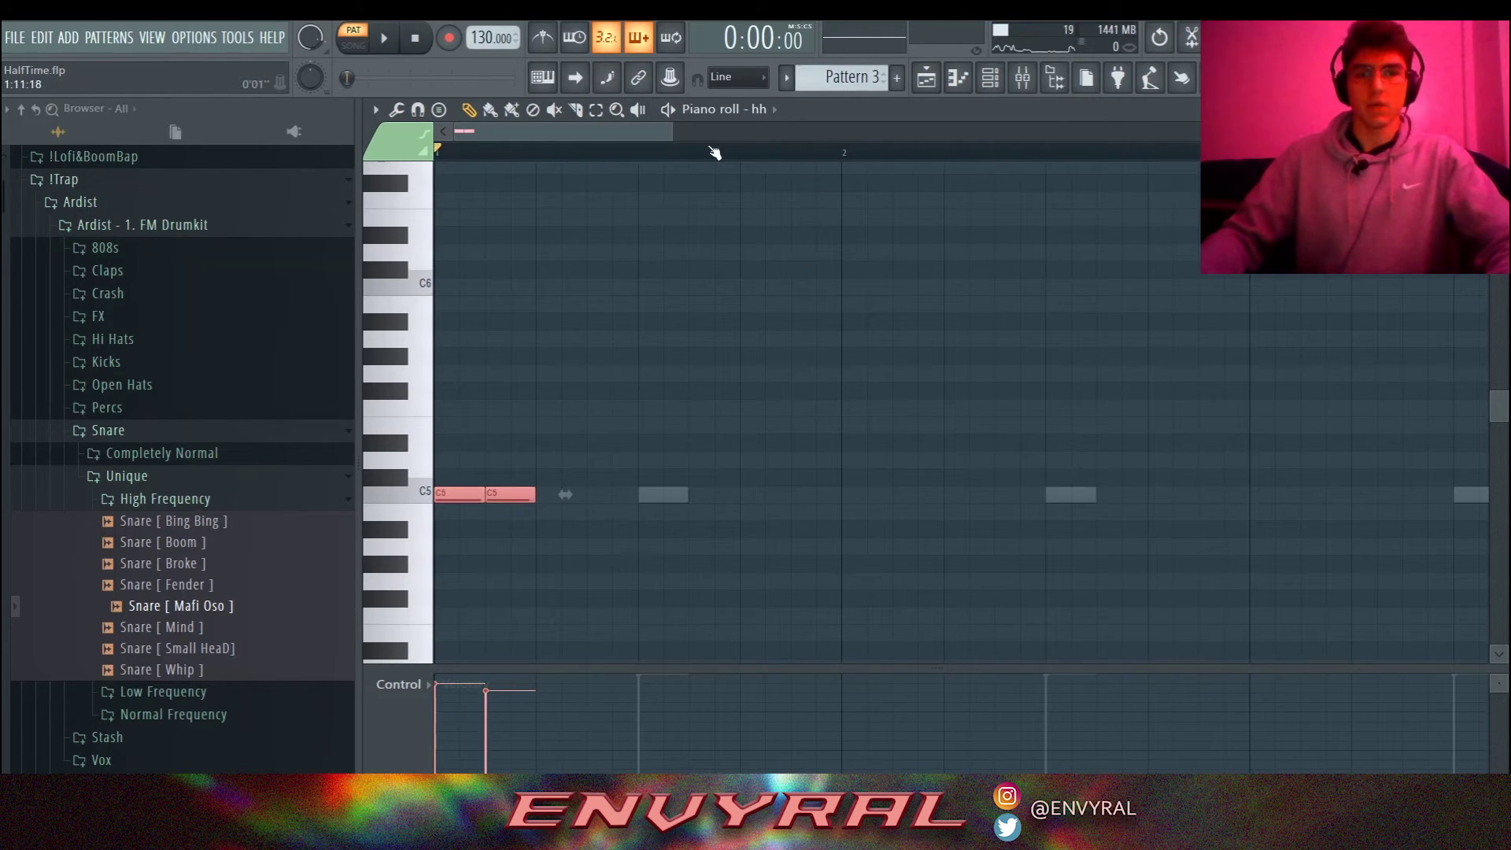
{"action": "left_click_drag", "start_coordinate": [668, 131], "coordinate": [1072, 131]}
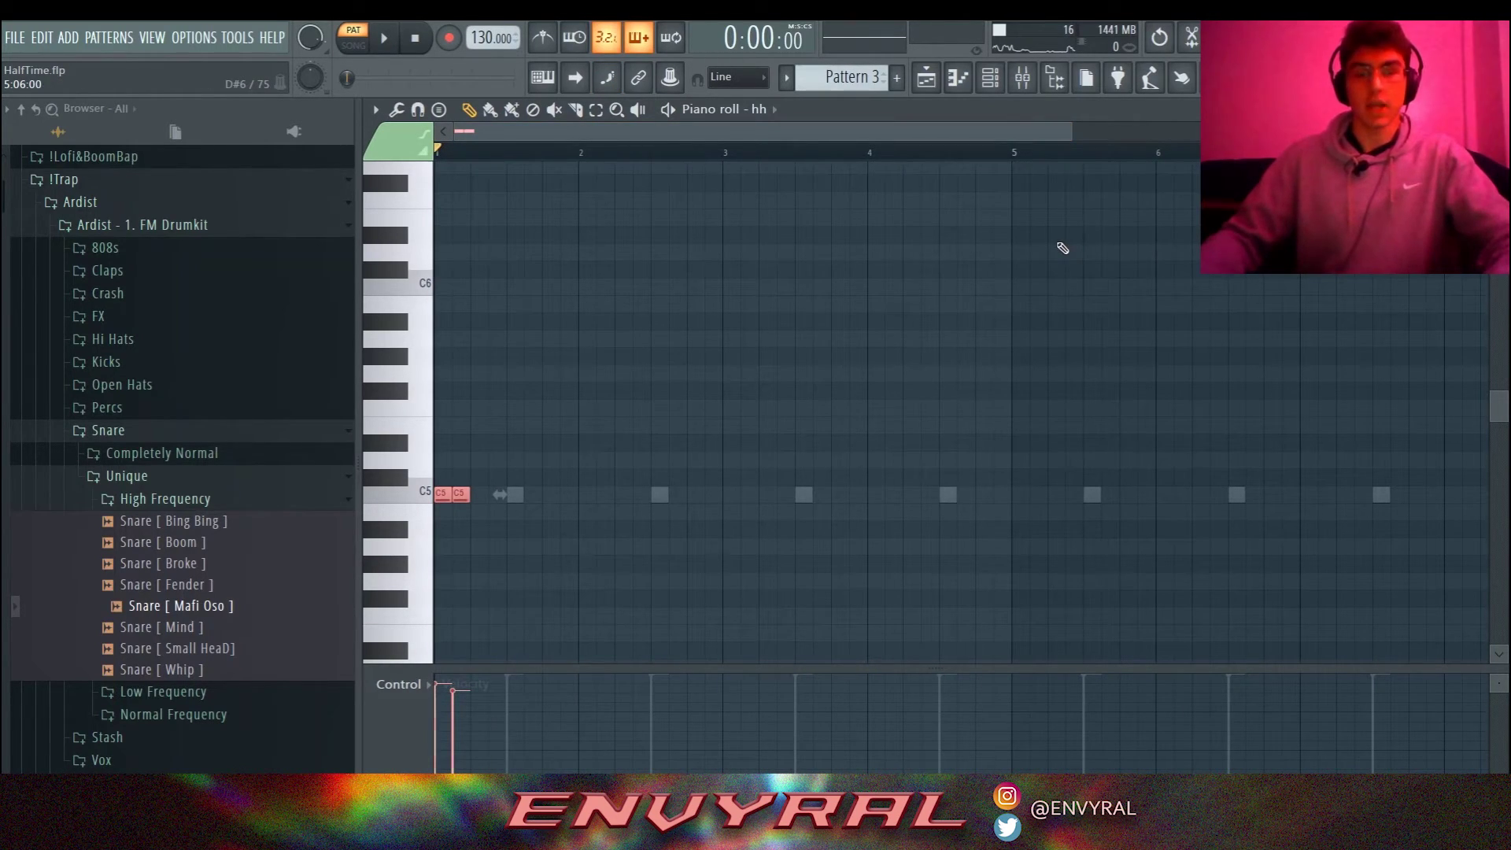
{"action": "key", "text": "ctrl+b"}
{"action": "key", "text": "ctrl+b"}
{"action": "key", "text": "ctrl+b"}
{"action": "key", "text": "ctrl+b"}
{"action": "key", "text": "ctrl+b"}
{"action": "key", "text": "ctrl+b"}
{"action": "key", "text": "ctrl+b"}
{"action": "key", "text": "ctrl+b"}
{"action": "key", "text": "ctrl+b"}
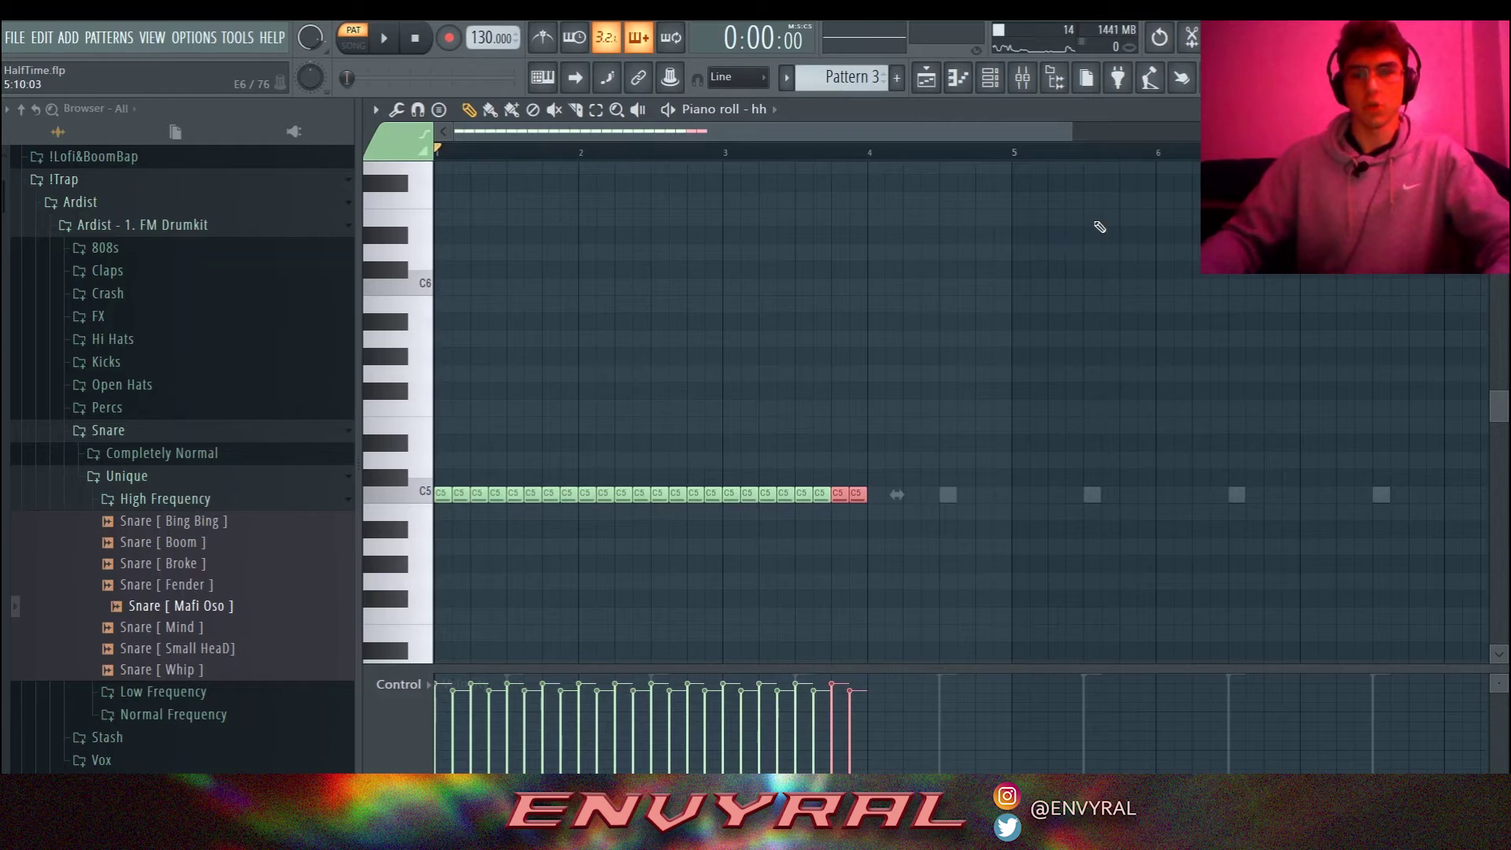
{"action": "left_click_drag", "start_coordinate": [1070, 132], "coordinate": [1110, 134]}
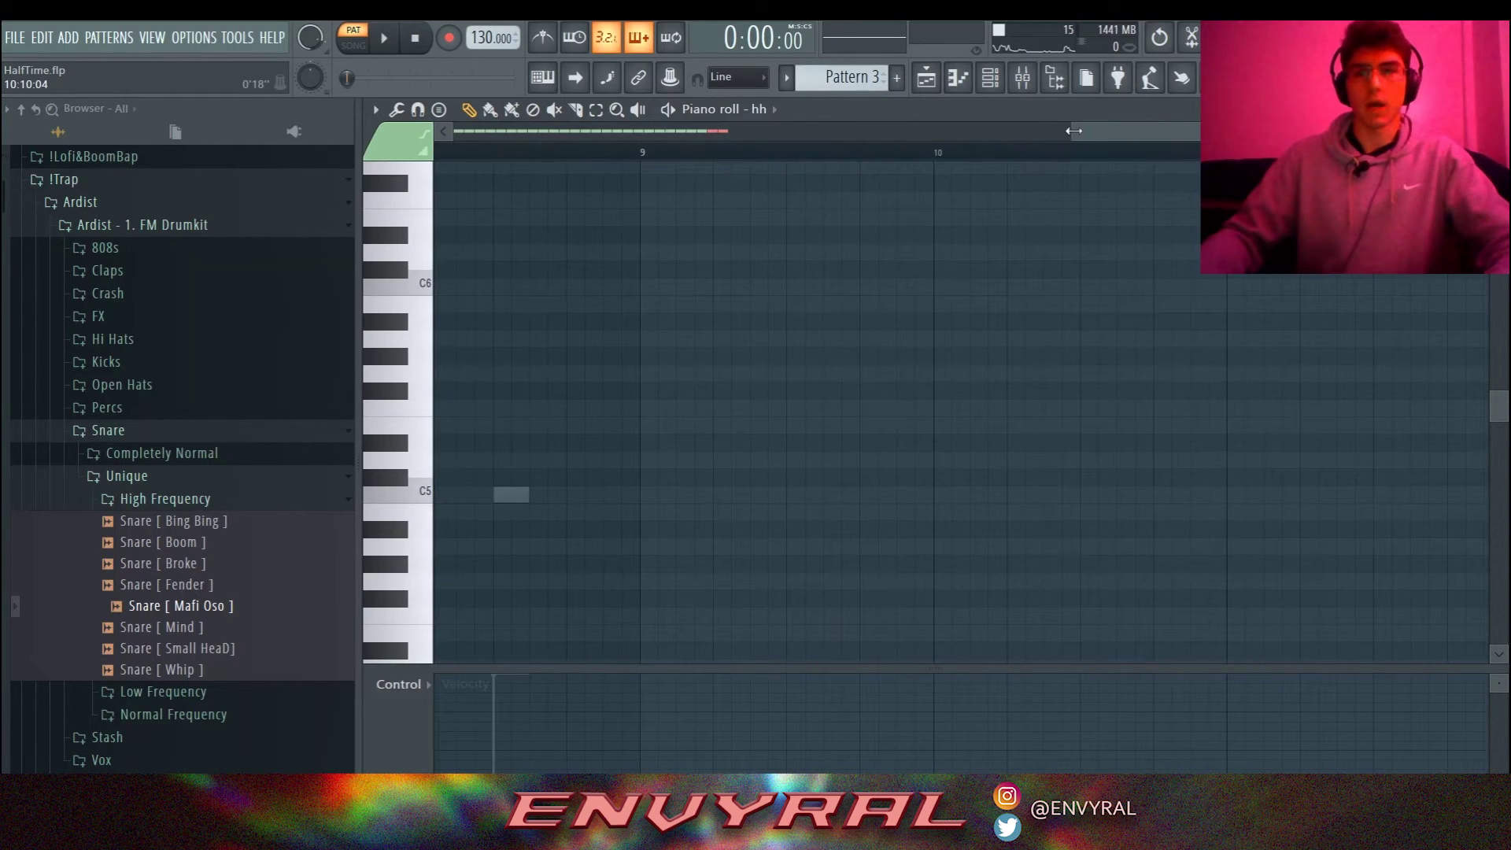
{"action": "scroll", "coordinate": [1073, 131], "scroll_direction": "down", "scroll_amount": 3}
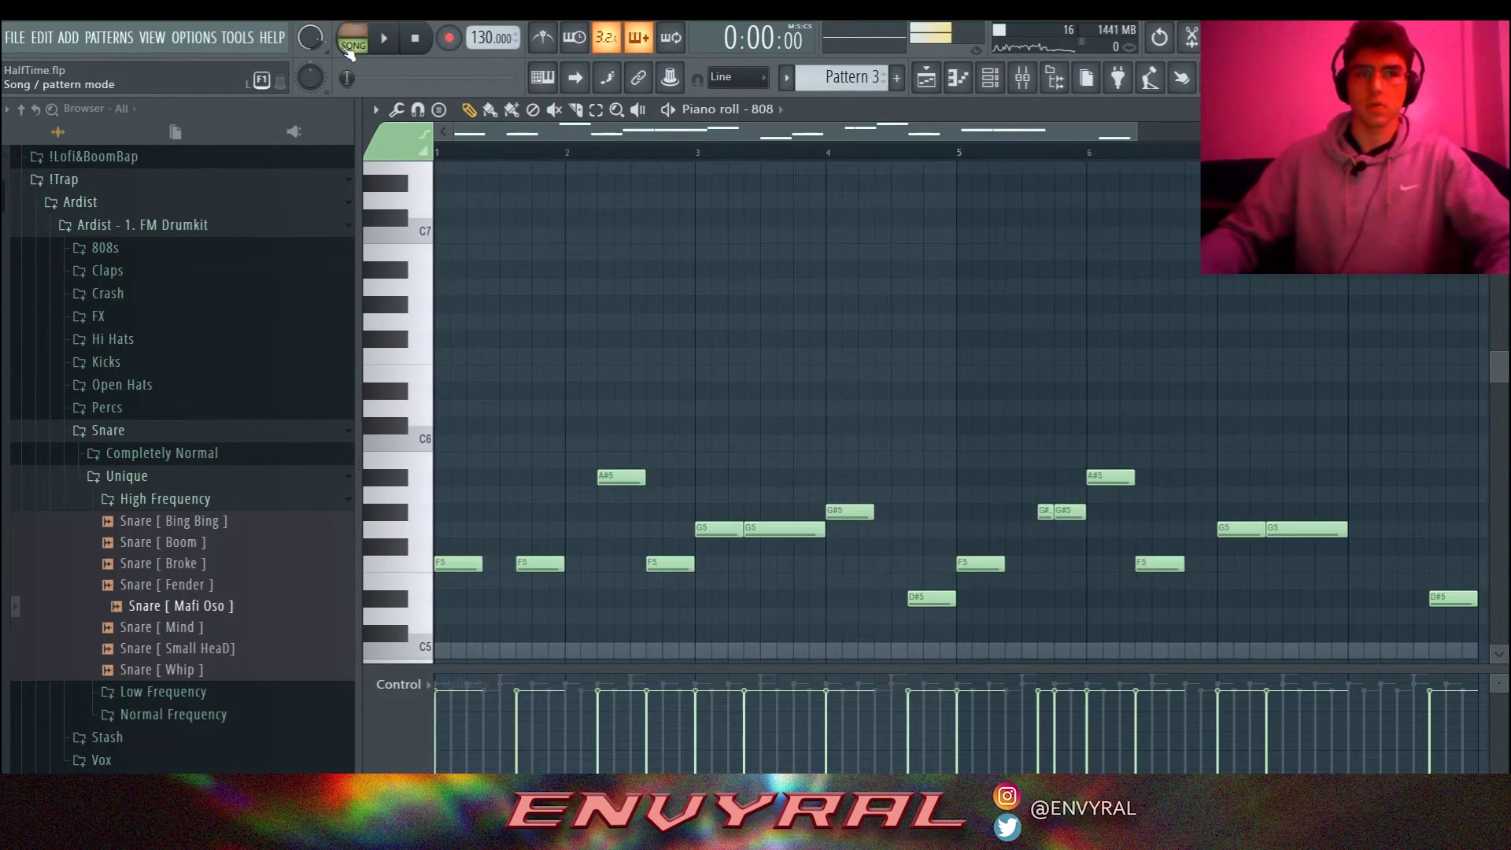
Play the arrangement in song mode and open the hh channel's notes in the piano roll.
{"action": "key", "text": "l"}
{"action": "key", "text": "space"}
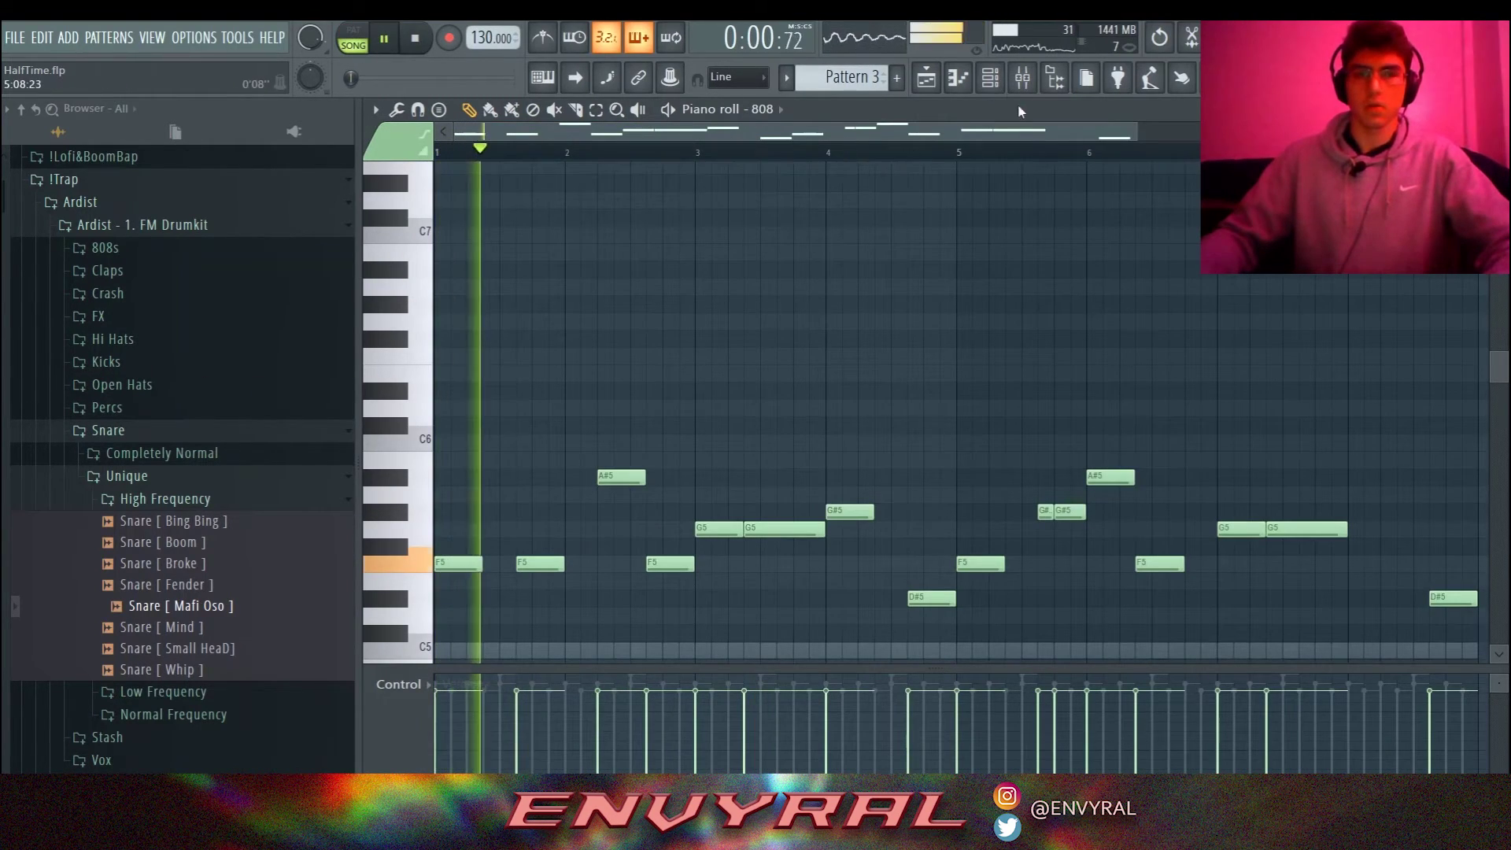
{"action": "key", "text": "F6"}
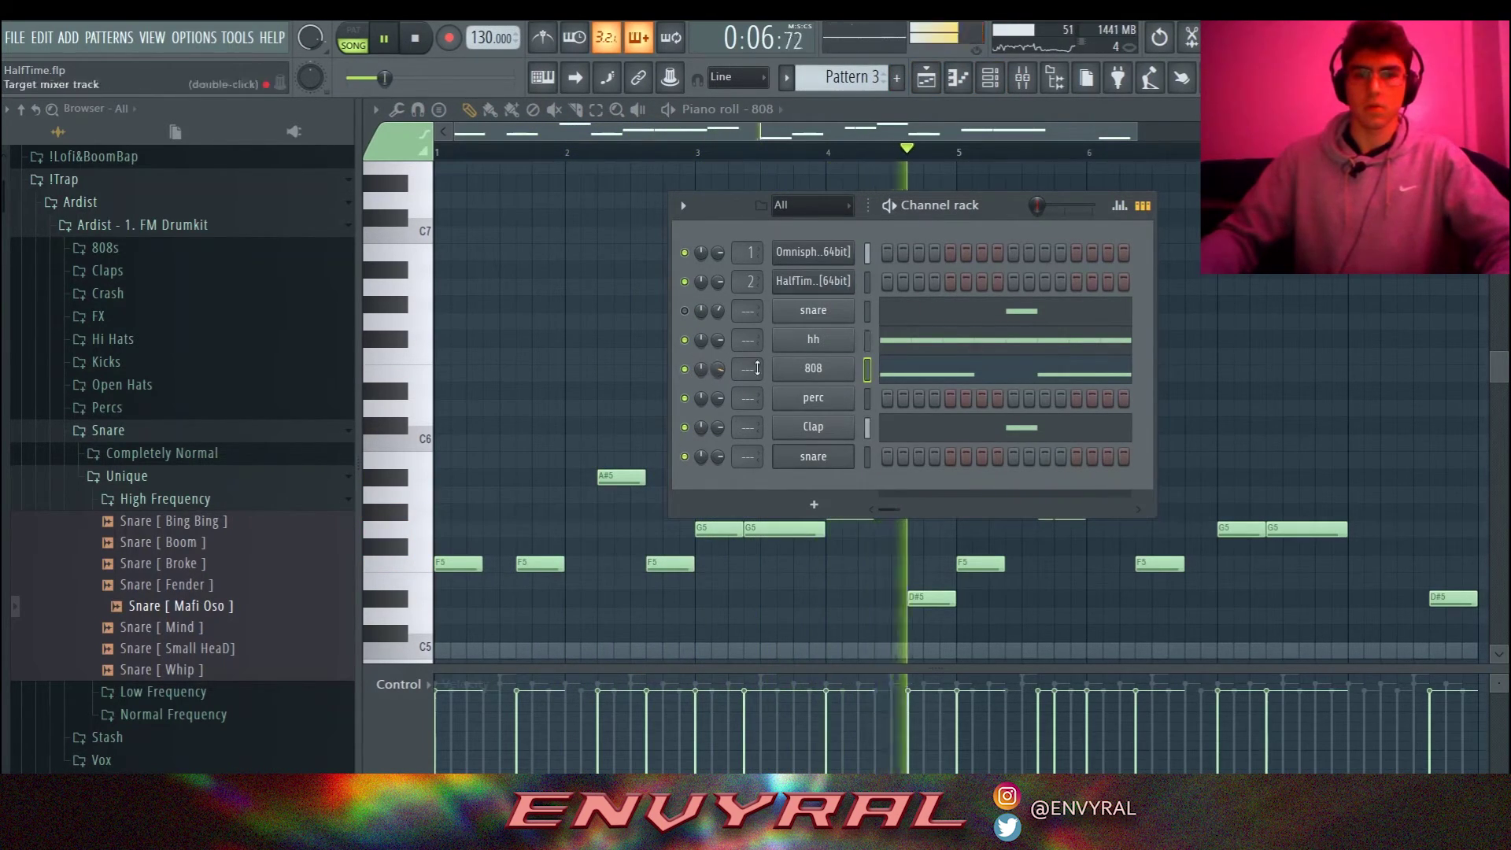
{"action": "left_click", "coordinate": [791, 368]}
{"action": "left_click", "coordinate": [1067, 335]}
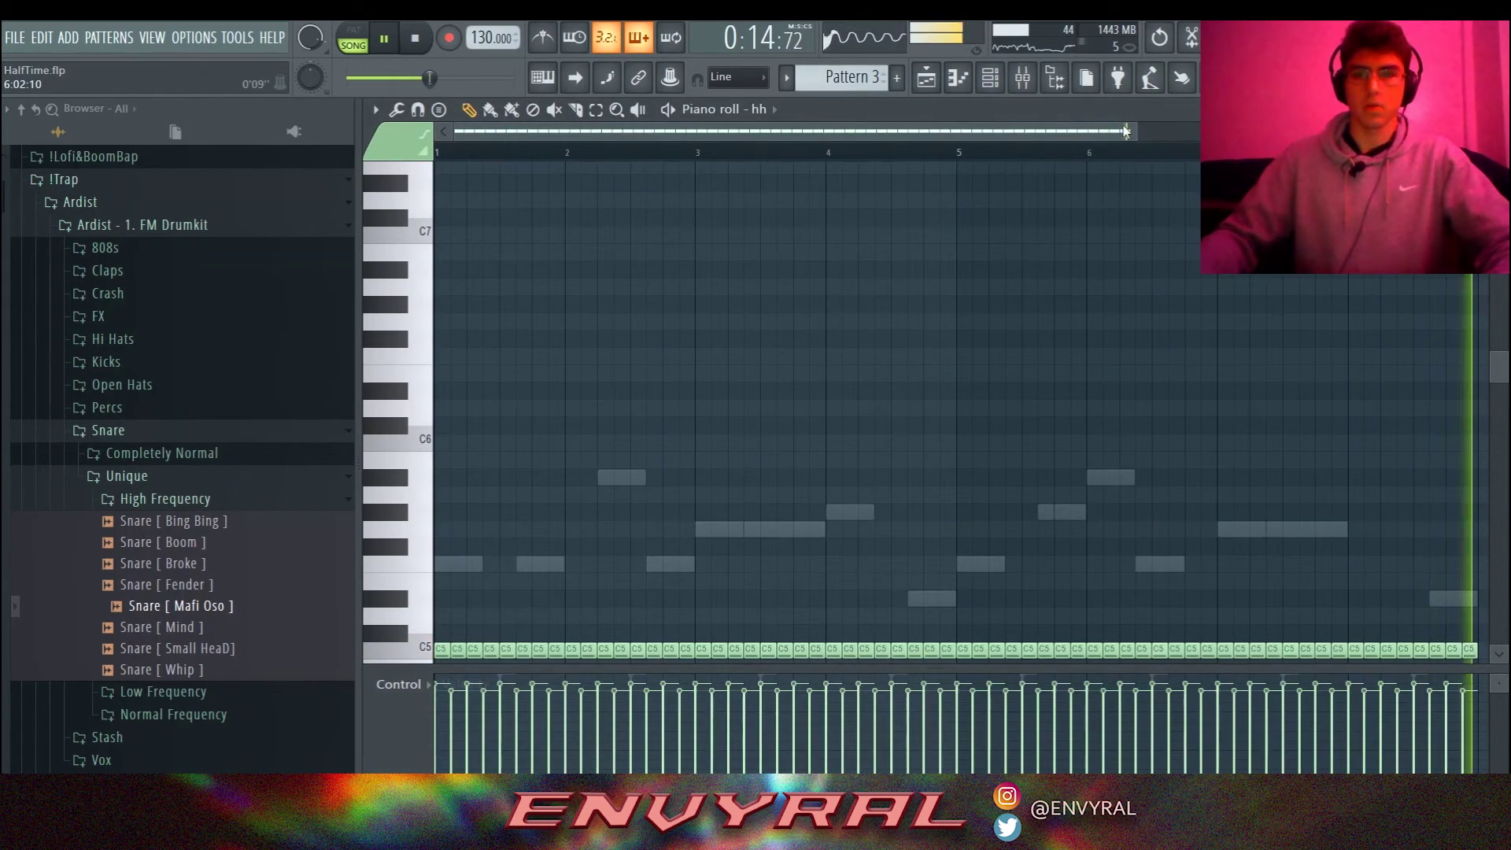
{"action": "left_click_drag", "start_coordinate": [1134, 128], "coordinate": [897, 133]}
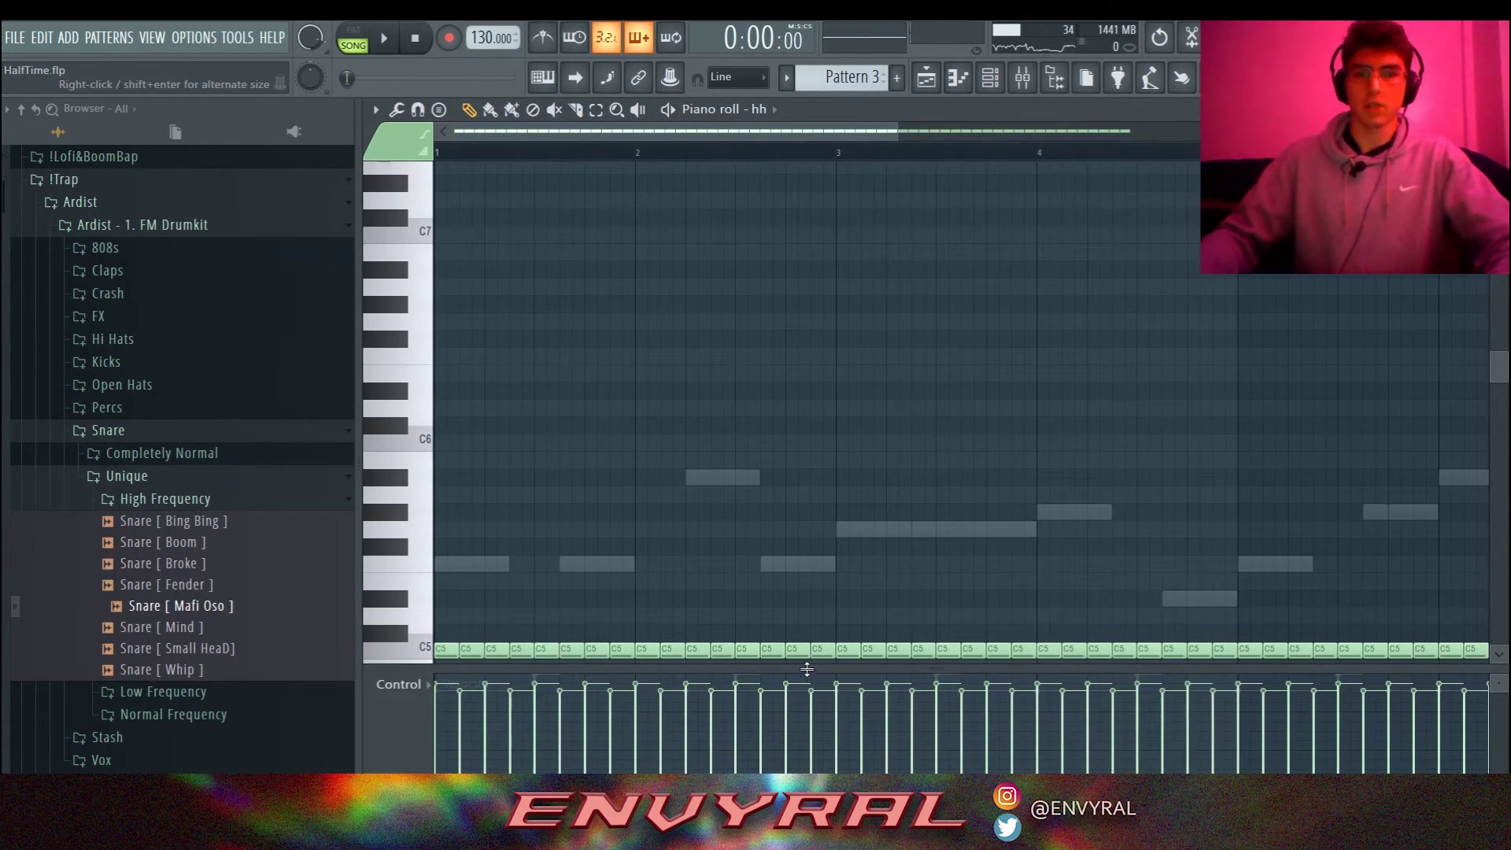
Play Pattern 3 and delete the last short notes of the C5 hi-hat roll in the second half of bar 2.
{"action": "left_click_drag", "start_coordinate": [806, 668], "coordinate": [807, 771]}
{"action": "scroll", "coordinate": [470, 361], "scroll_direction": "down", "scroll_amount": 4}
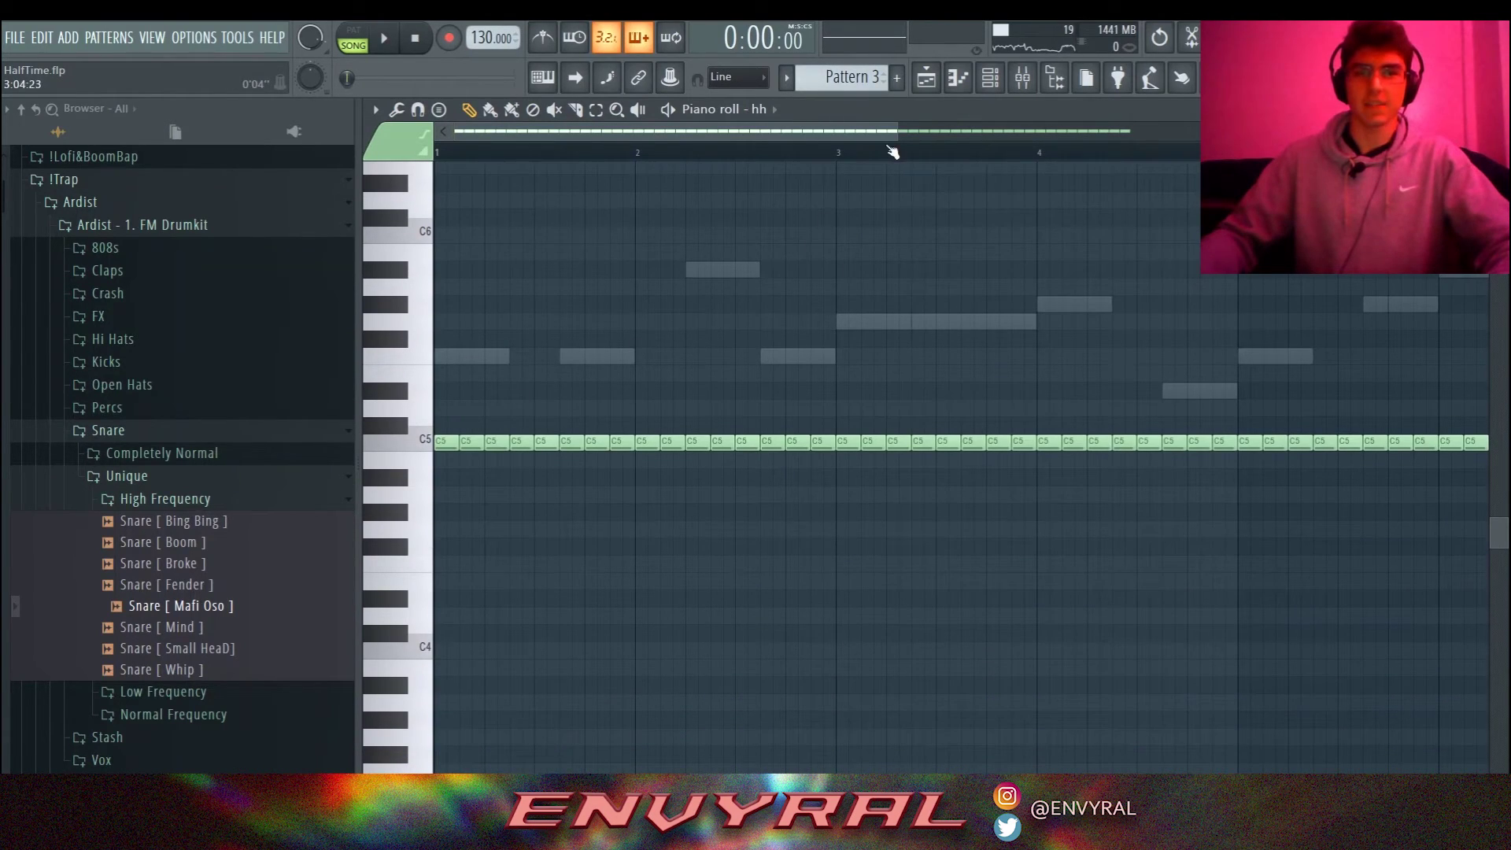
{"action": "left_click_drag", "start_coordinate": [899, 135], "coordinate": [701, 133]}
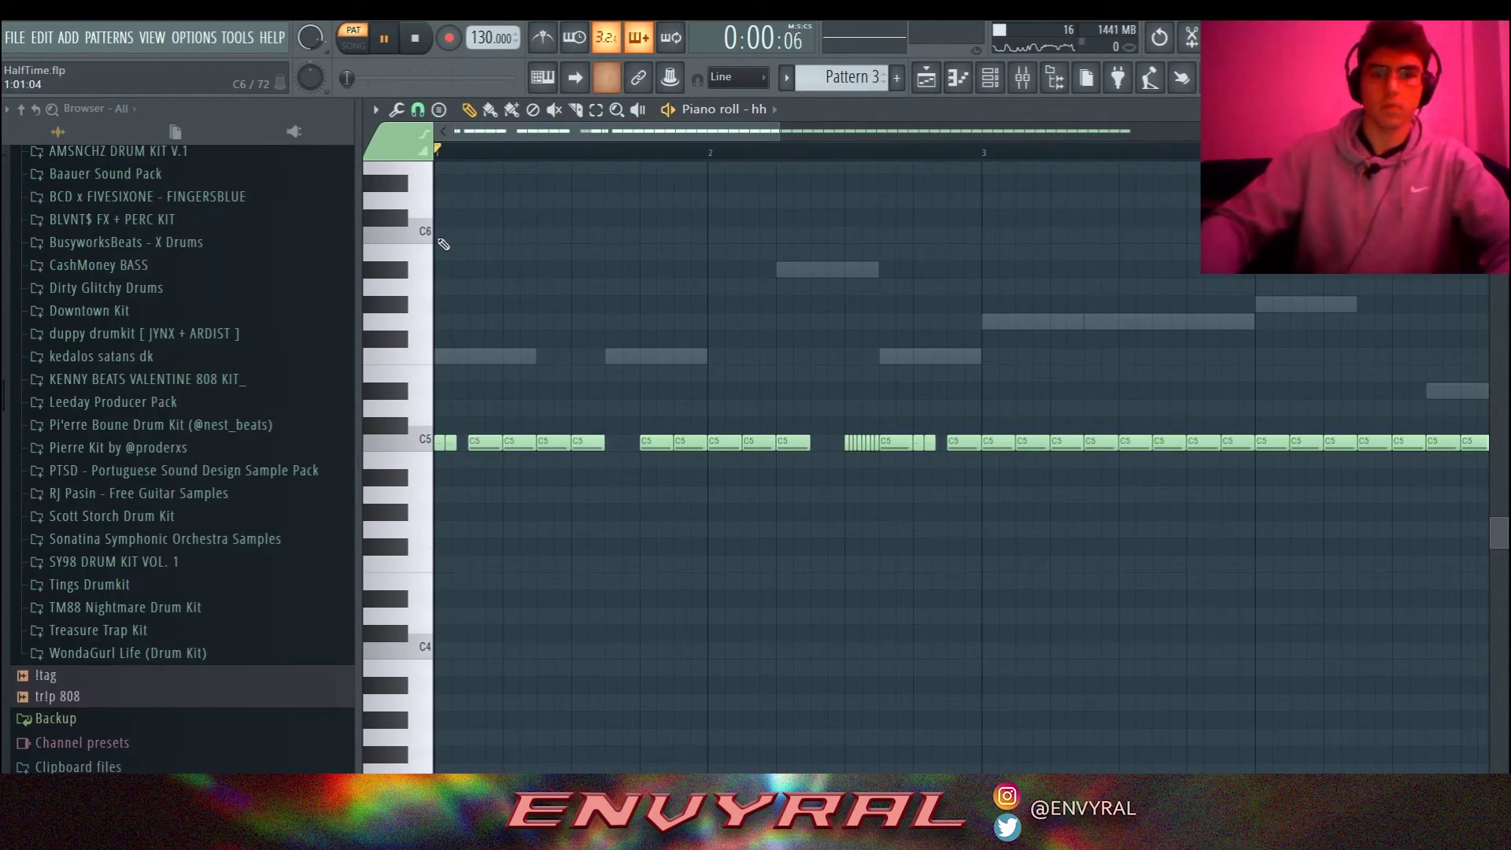
{"action": "key", "text": "space"}
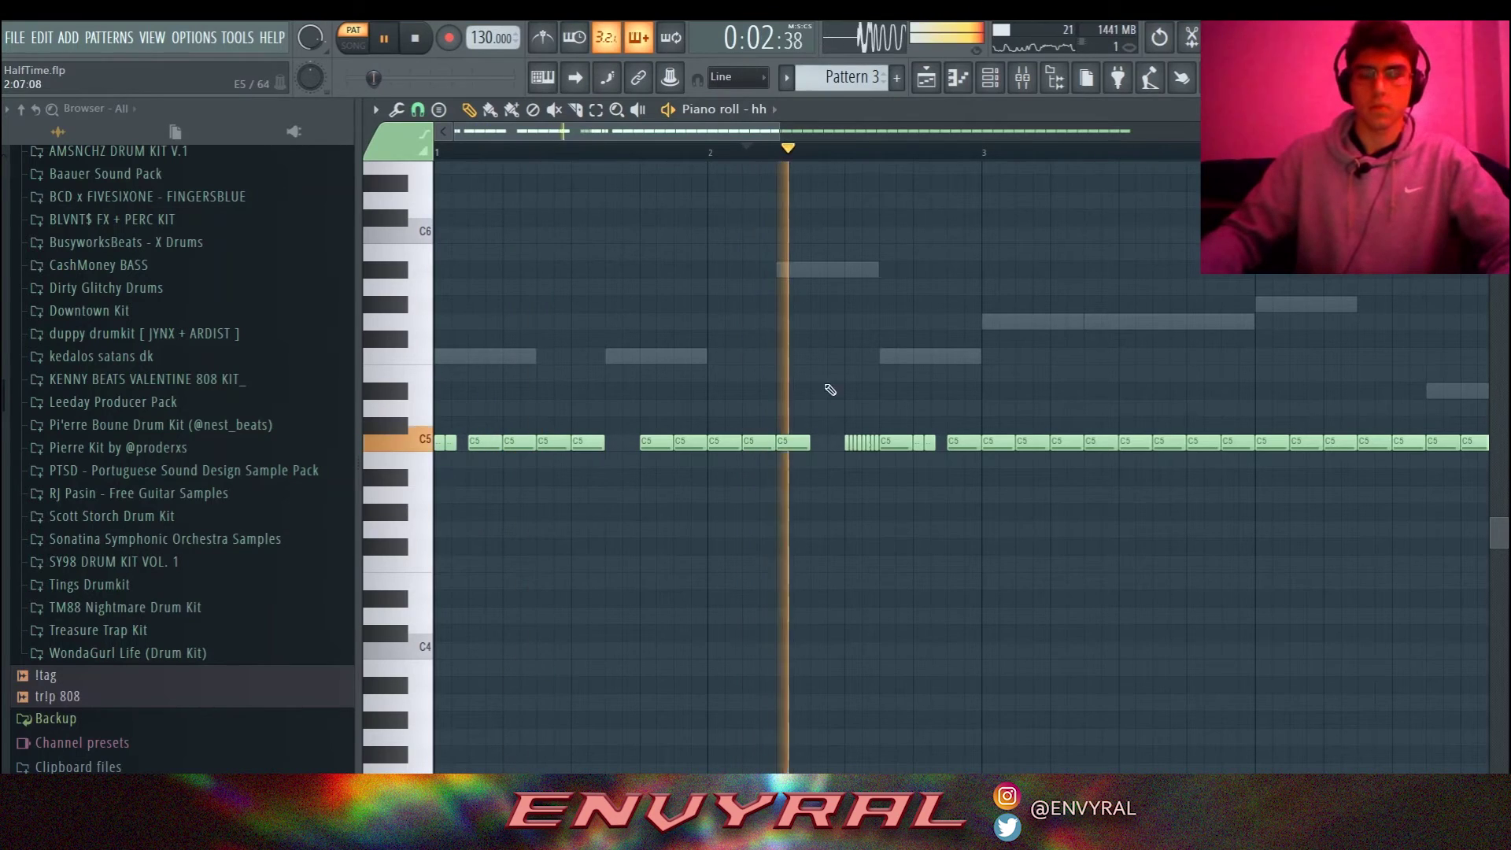
{"action": "key", "text": "space"}
{"action": "right_click", "coordinate": [872, 442]}
{"action": "key", "text": "space"}
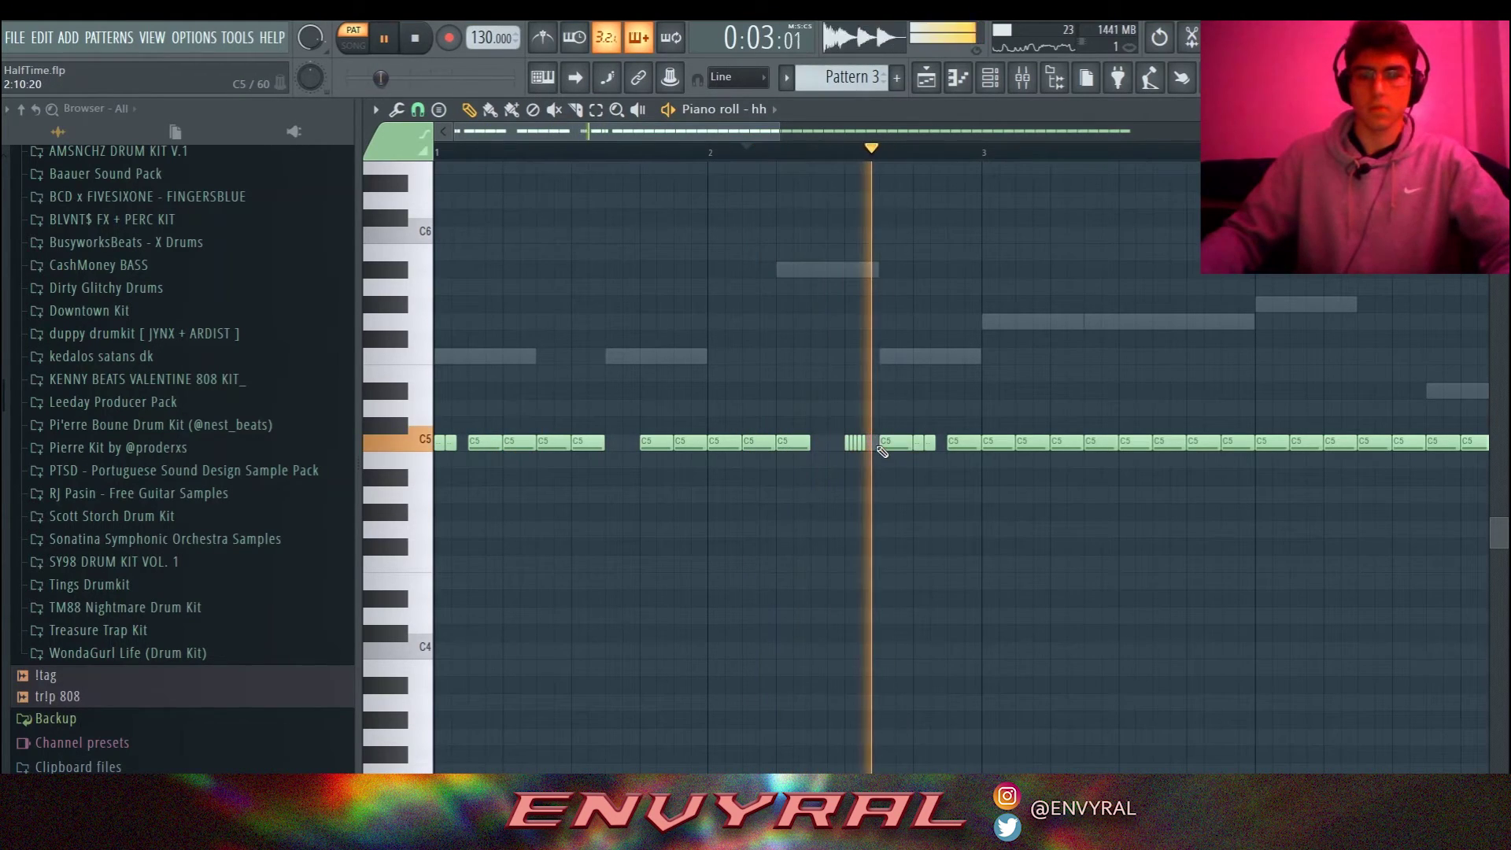
Listen to the hi-hats in song mode, replaying the passage around bars 2 and 3.
{"action": "key", "text": "l"}
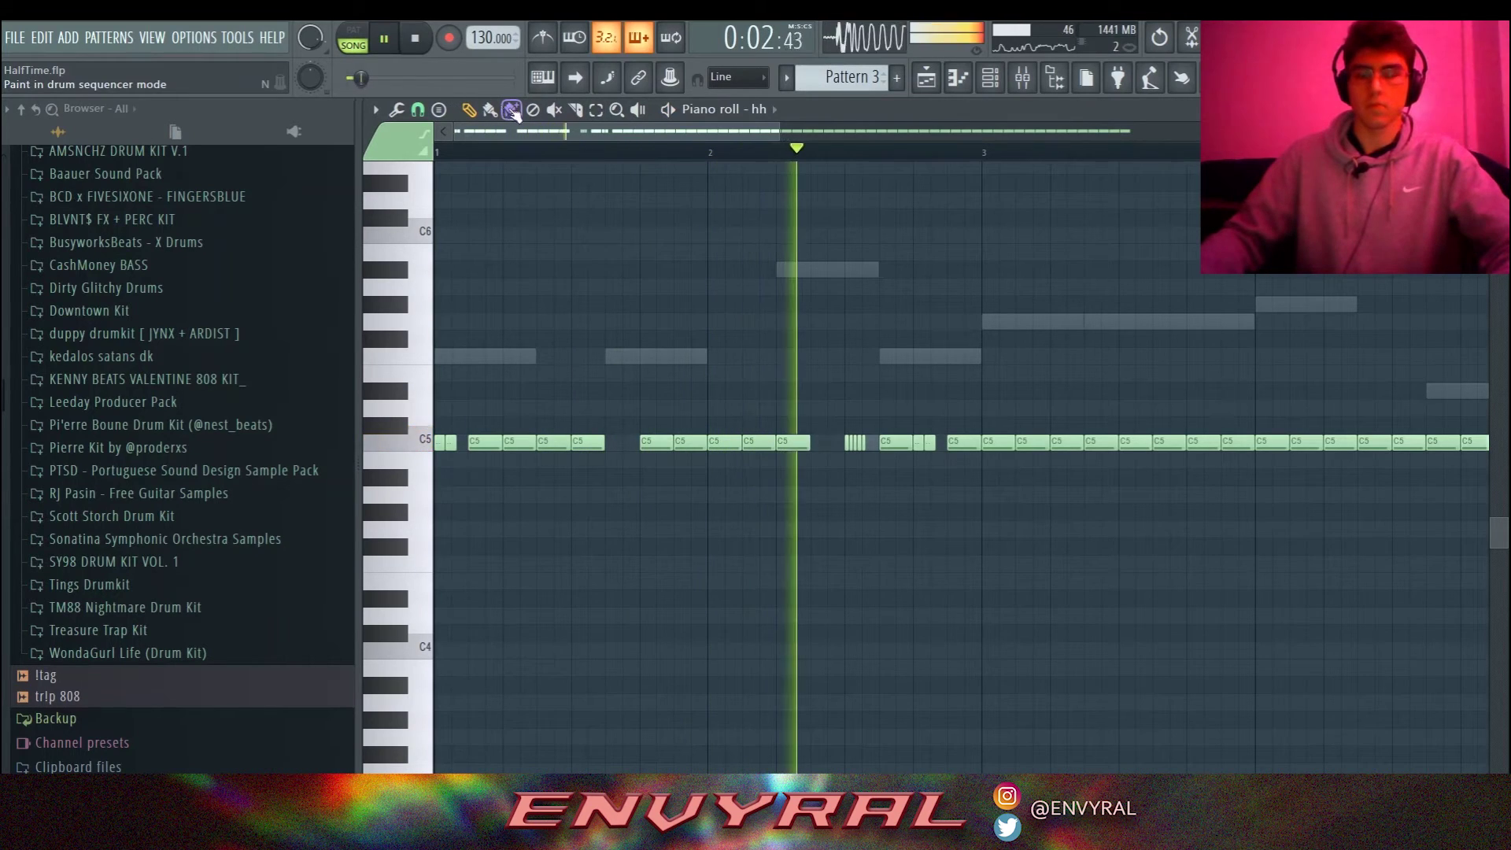
{"action": "left_click_drag", "start_coordinate": [779, 134], "coordinate": [826, 134]}
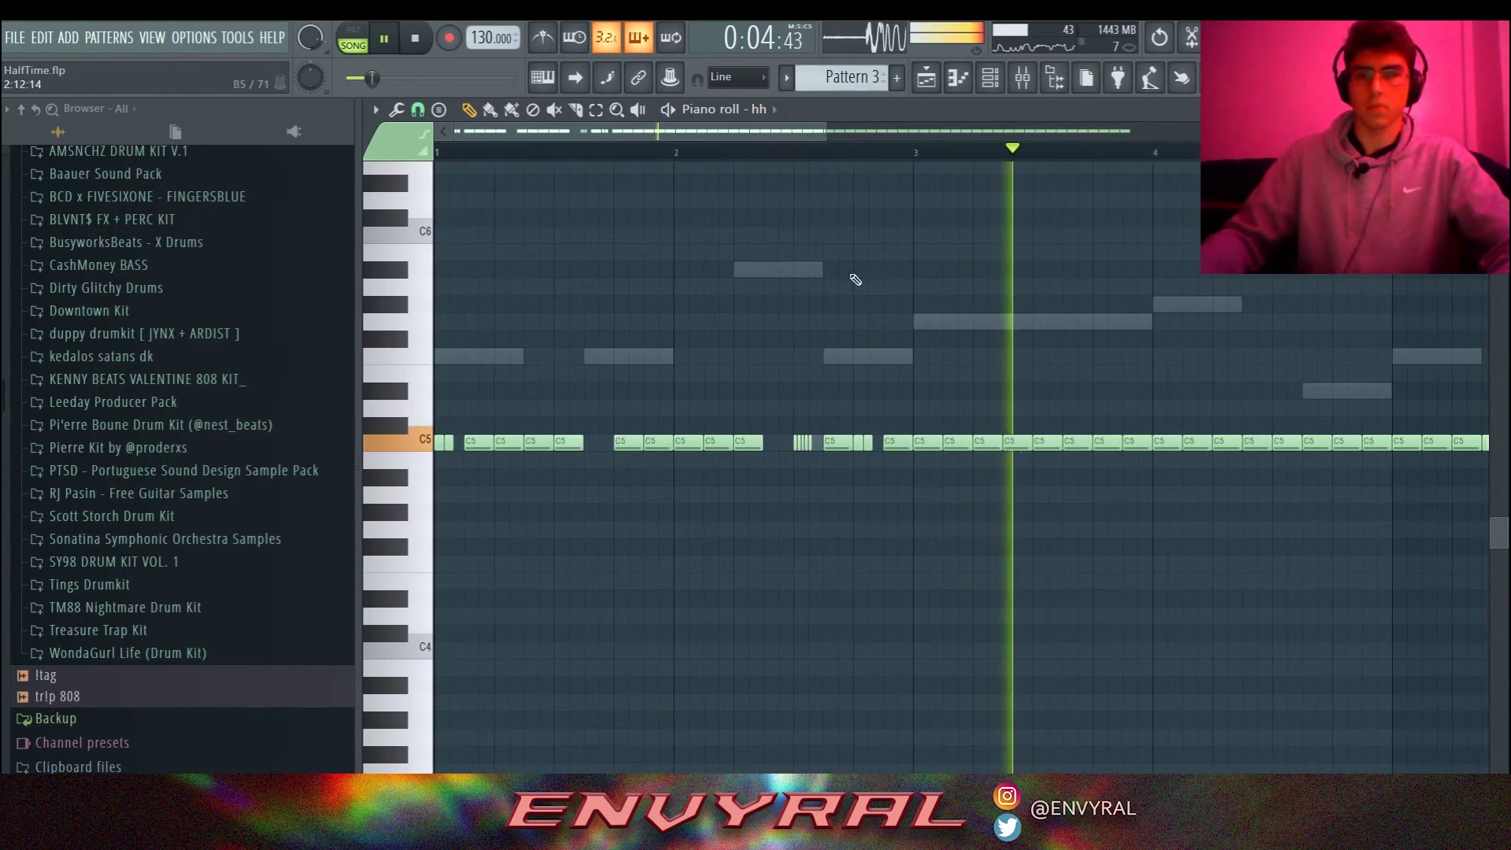
{"action": "left_click", "coordinate": [910, 153]}
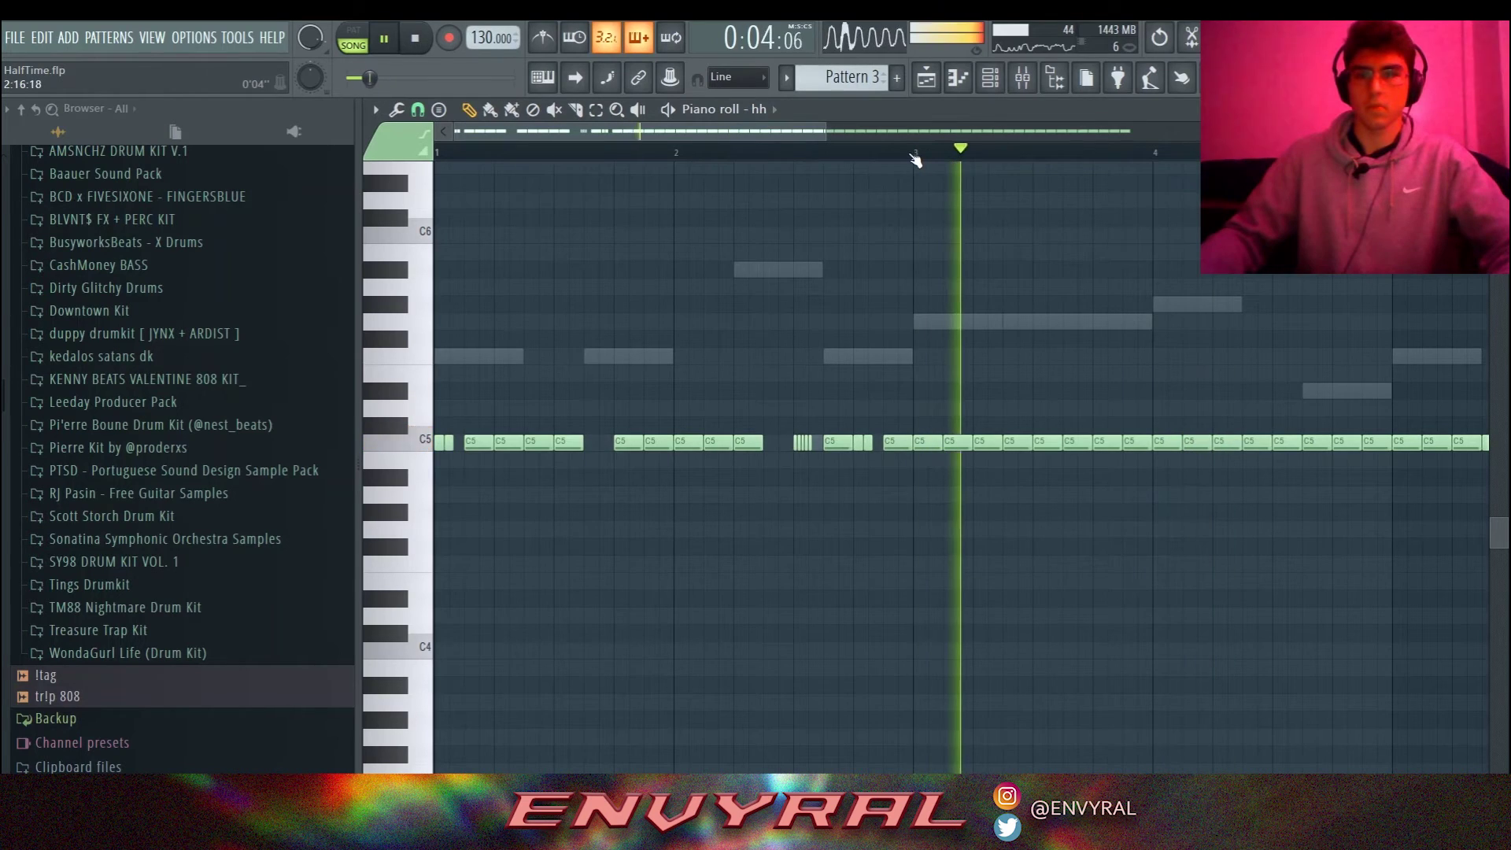
{"action": "left_click", "coordinate": [905, 156]}
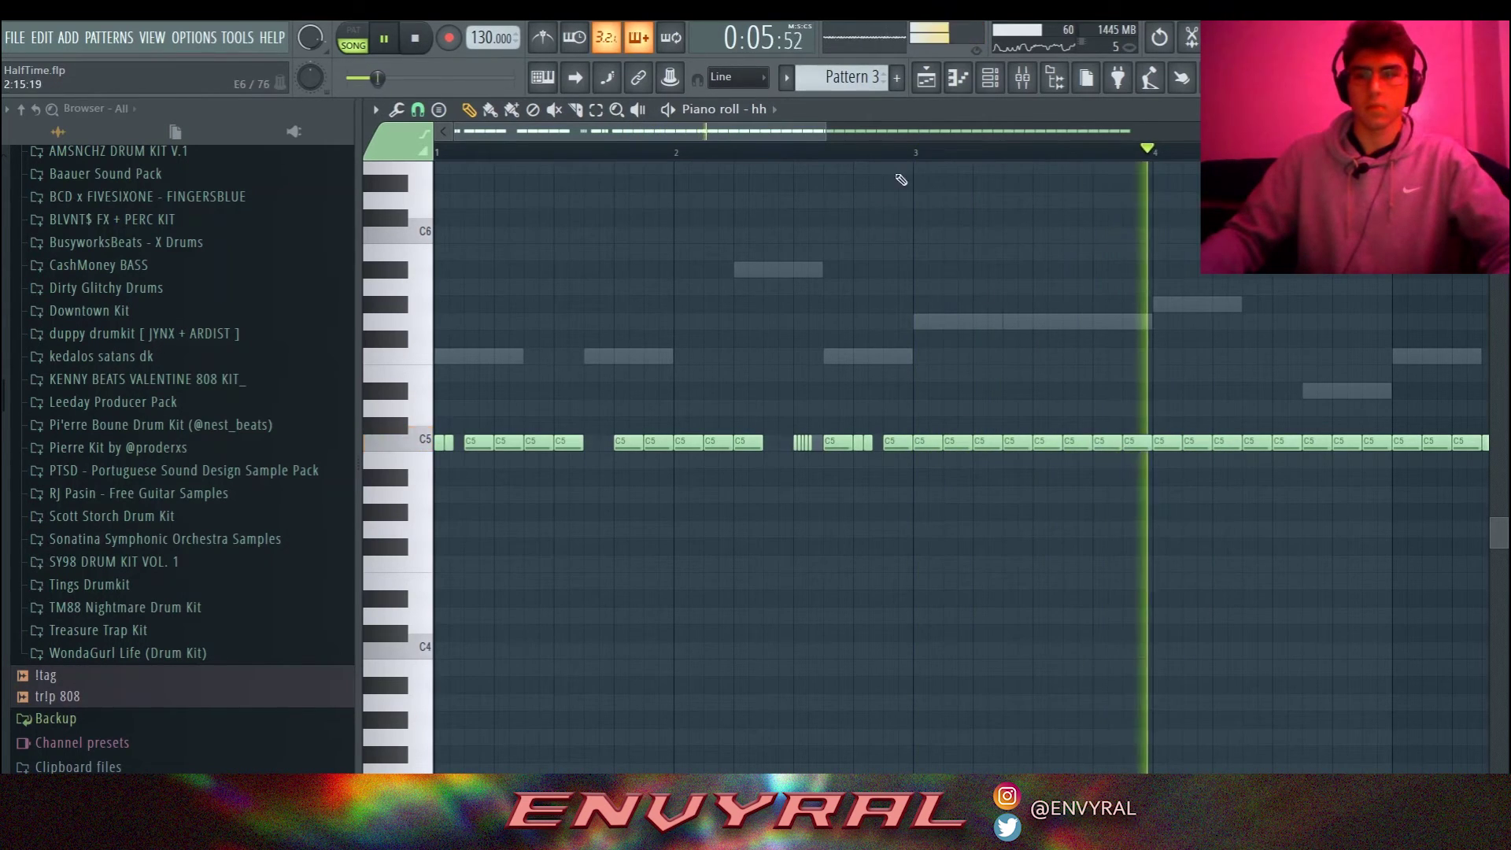
{"action": "left_click", "coordinate": [867, 155]}
{"action": "left_click_drag", "start_coordinate": [802, 139], "coordinate": [967, 157]}
{"action": "left_click", "coordinate": [746, 155]}
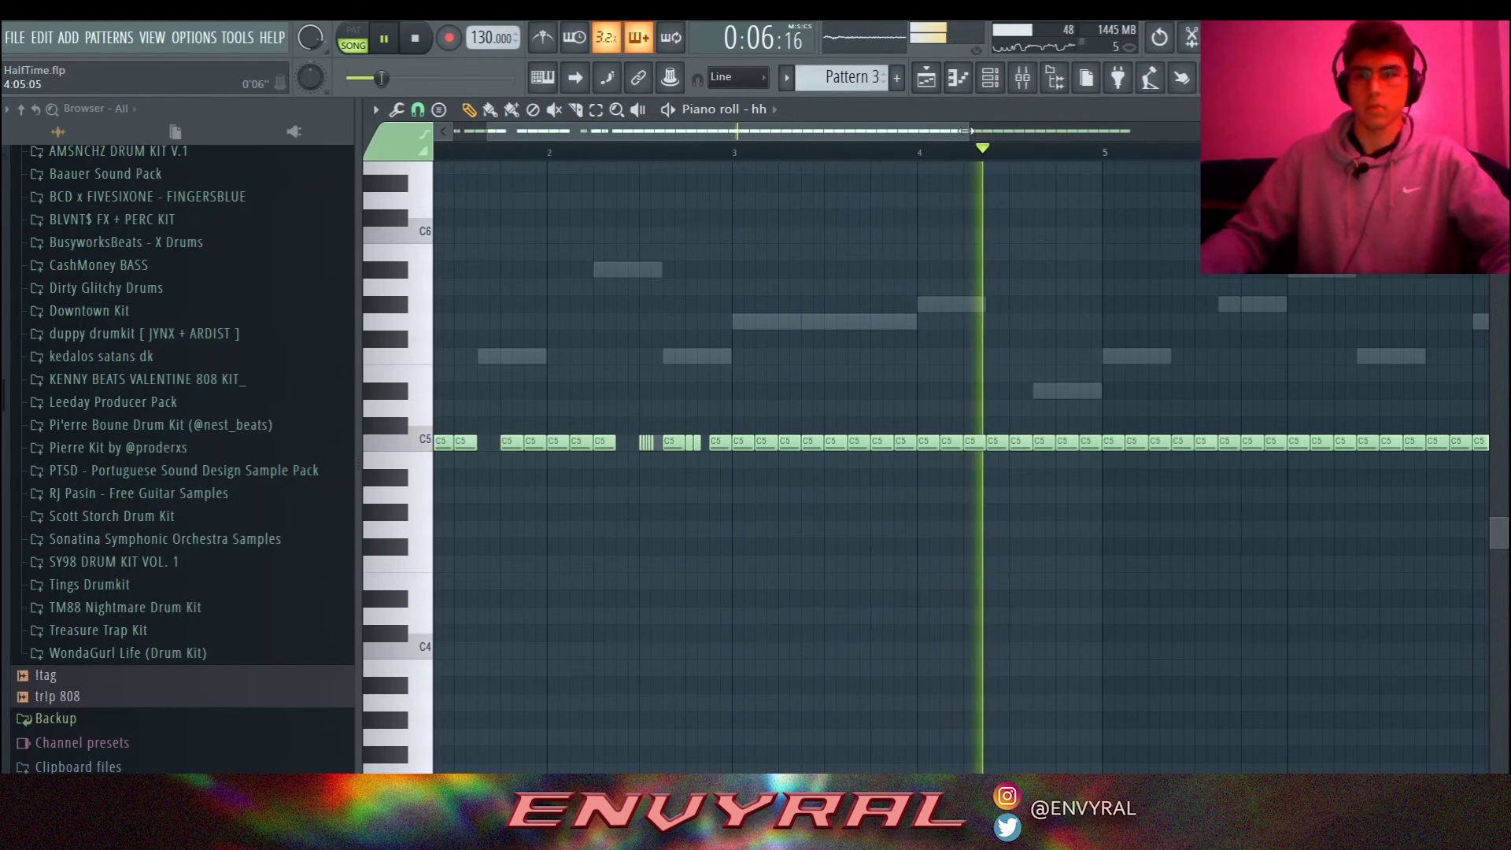
Clear the run of C5 hi-hat notes from the second half of Pattern 3 and stop playback.
{"action": "left_click_drag", "start_coordinate": [967, 132], "coordinate": [1145, 145]}
{"action": "mouse_move", "coordinate": [1456, 442]}
{"action": "left_mouse_down"}
{"action": "mouse_move", "coordinate": [969, 434]}
{"action": "mouse_move", "coordinate": [1018, 454]}
{"action": "left_mouse_up"}
{"action": "key", "text": "space"}
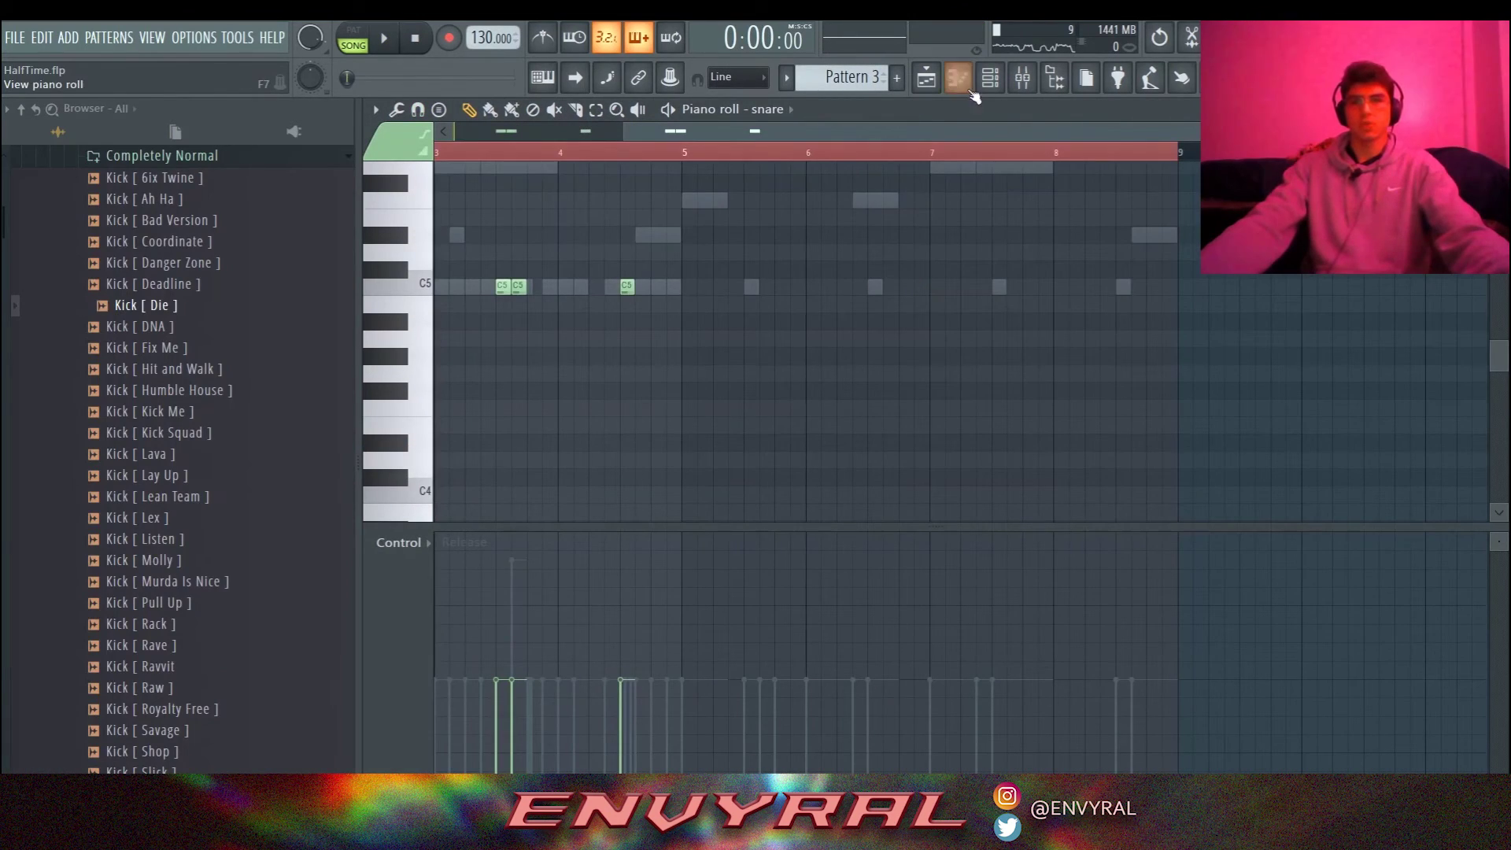
Open the playlist and play the arrangement through the Pattern 3 drum section up to about bar 16.
{"action": "left_click", "coordinate": [926, 79]}
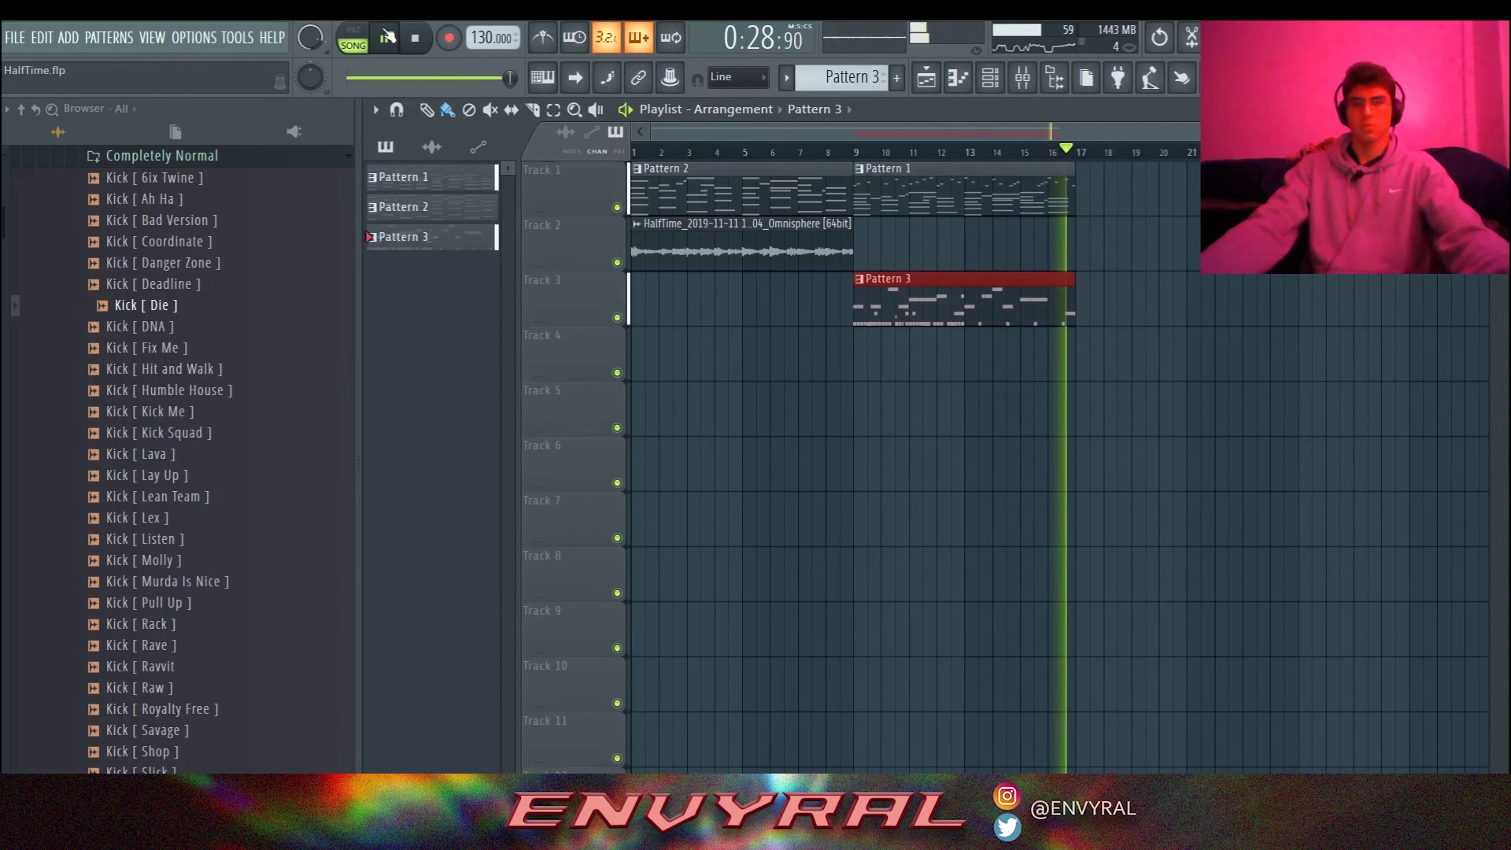
{"action": "key", "text": "space"}
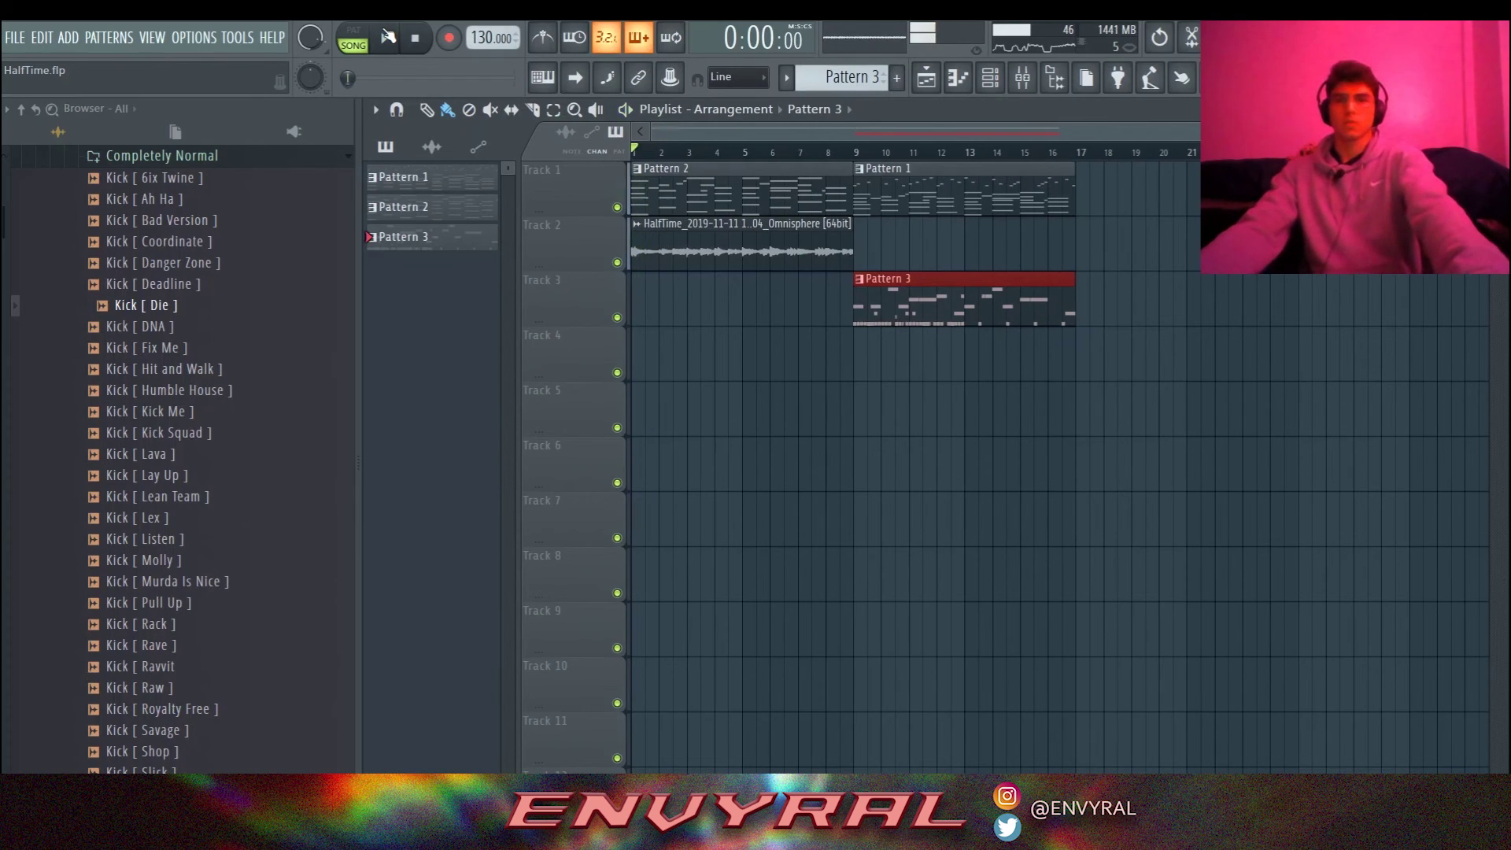